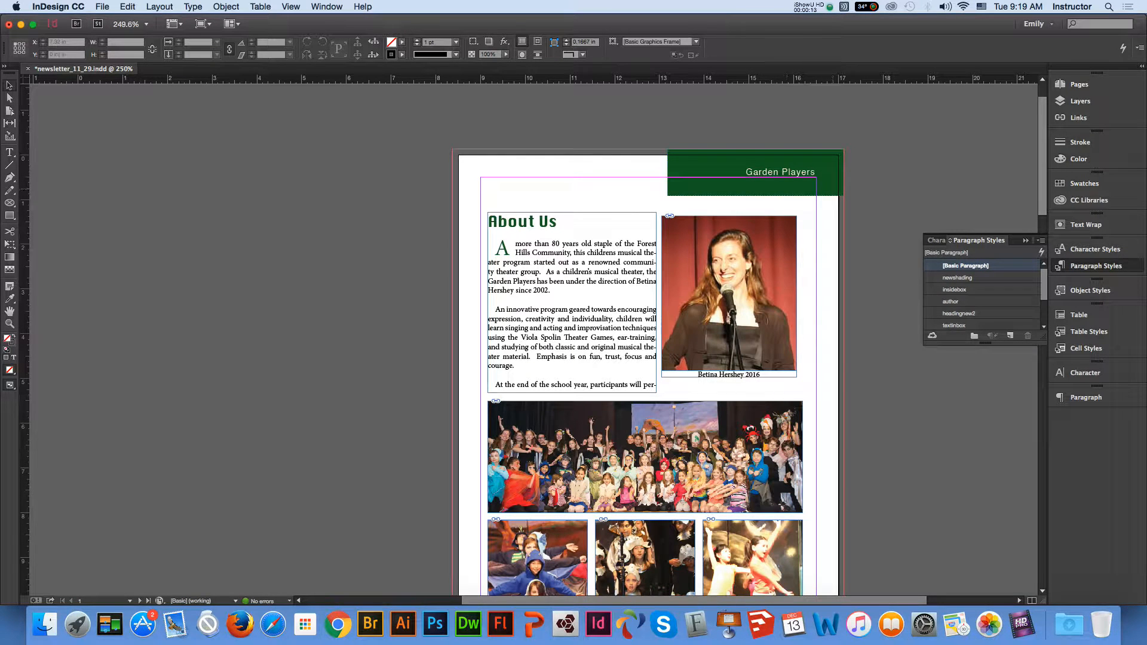
Look at the A-Master spread and return to page 1 of the newsletter
left_click(1079, 84)
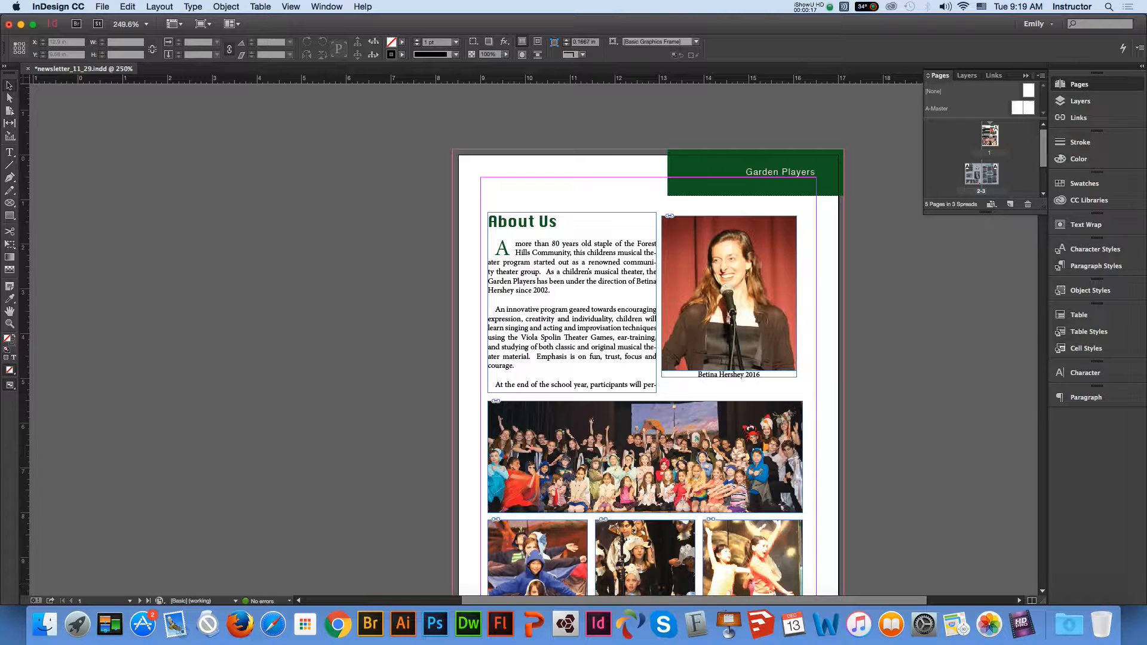
scroll(649, 341, "down", 3)
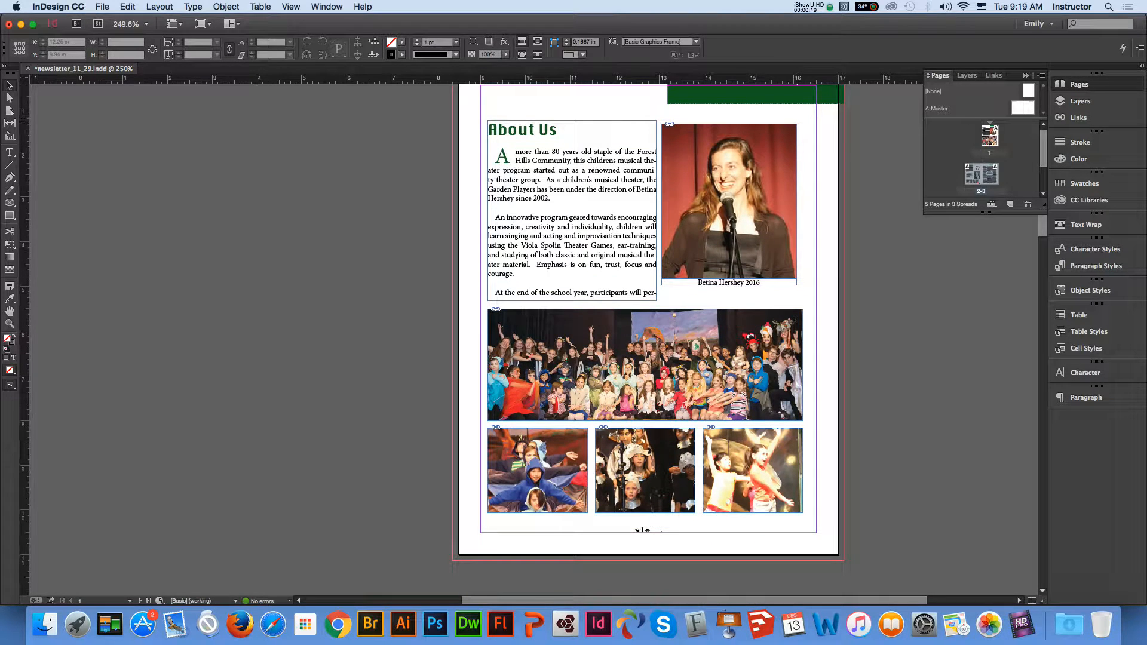
double_click(1017, 108)
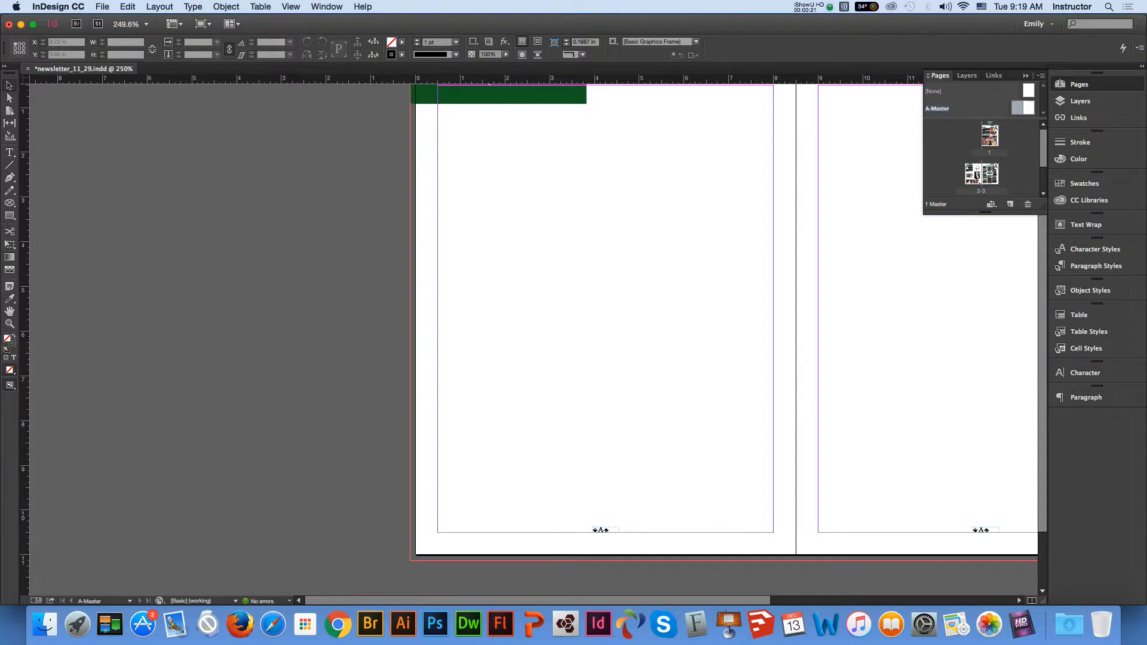
double_click(990, 136)
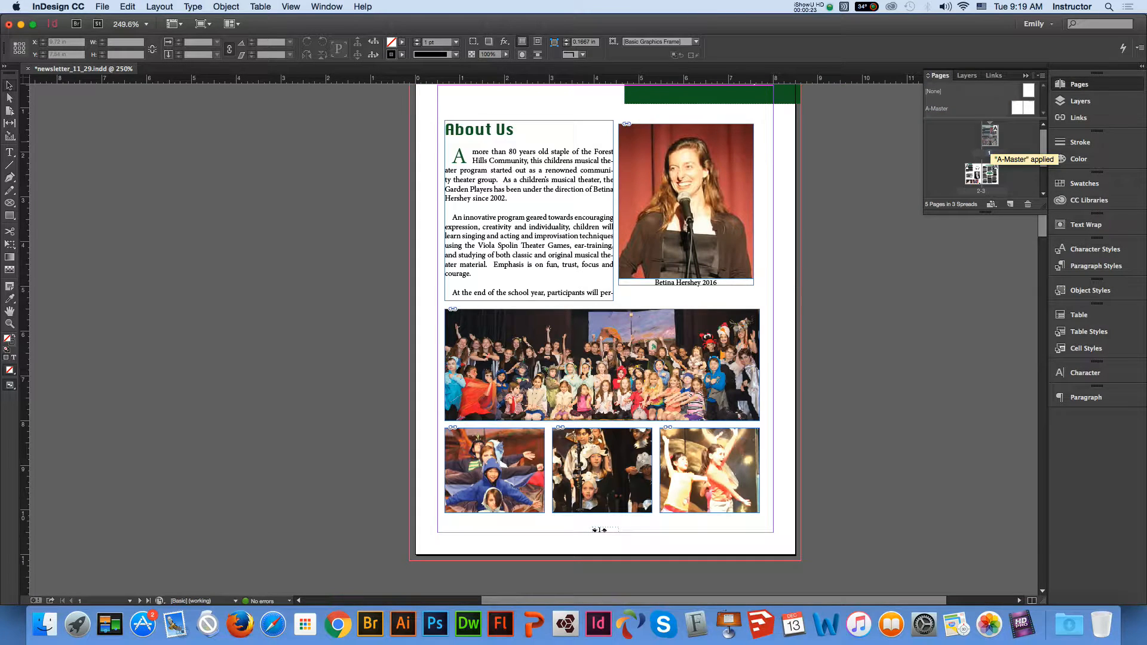
scroll(605, 340, "up", 2)
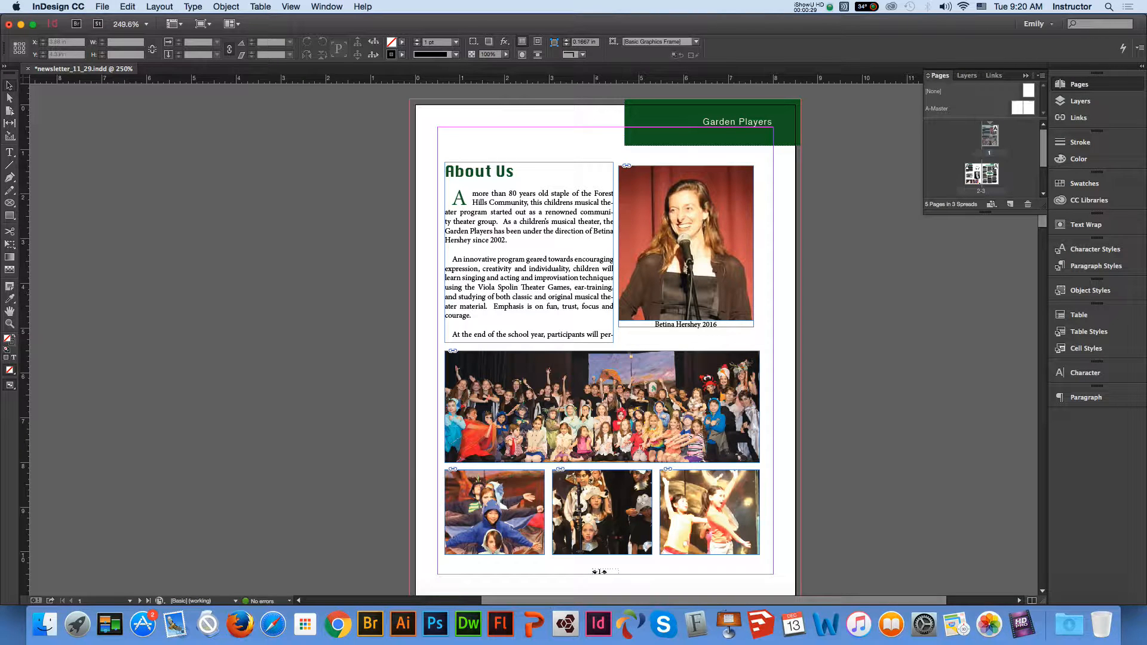
Show the text threads and follow the link from the About Us text on page 1 to its continuation frame on page 2
left_click(537, 257)
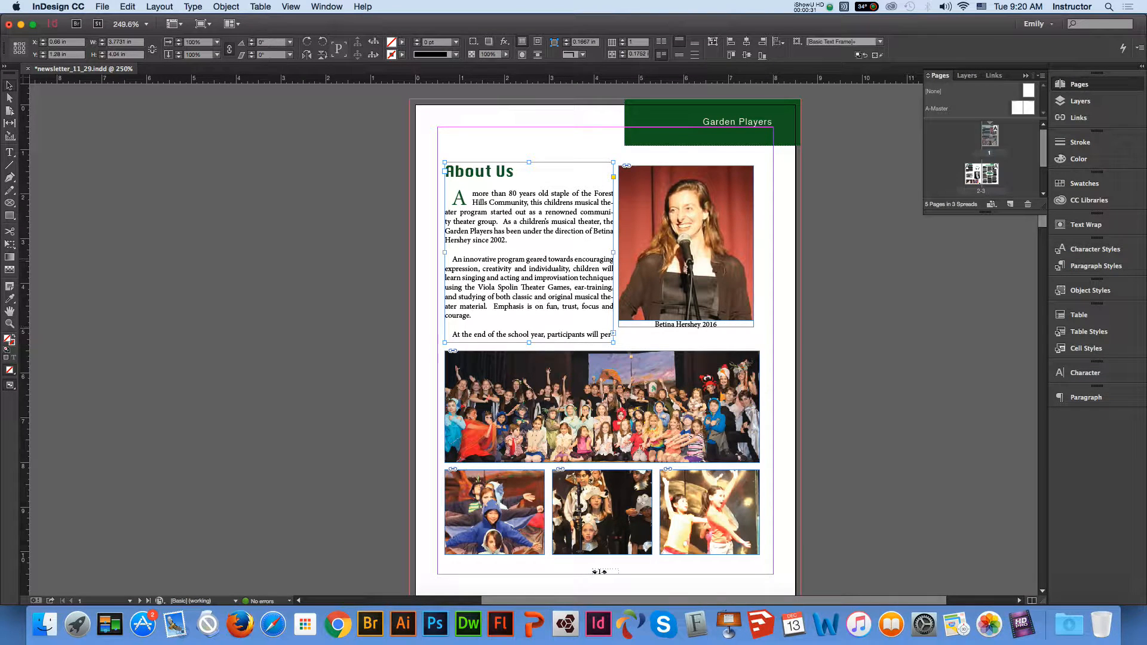
scroll(538, 257, "down", 4)
scroll(538, 340, "down", 10)
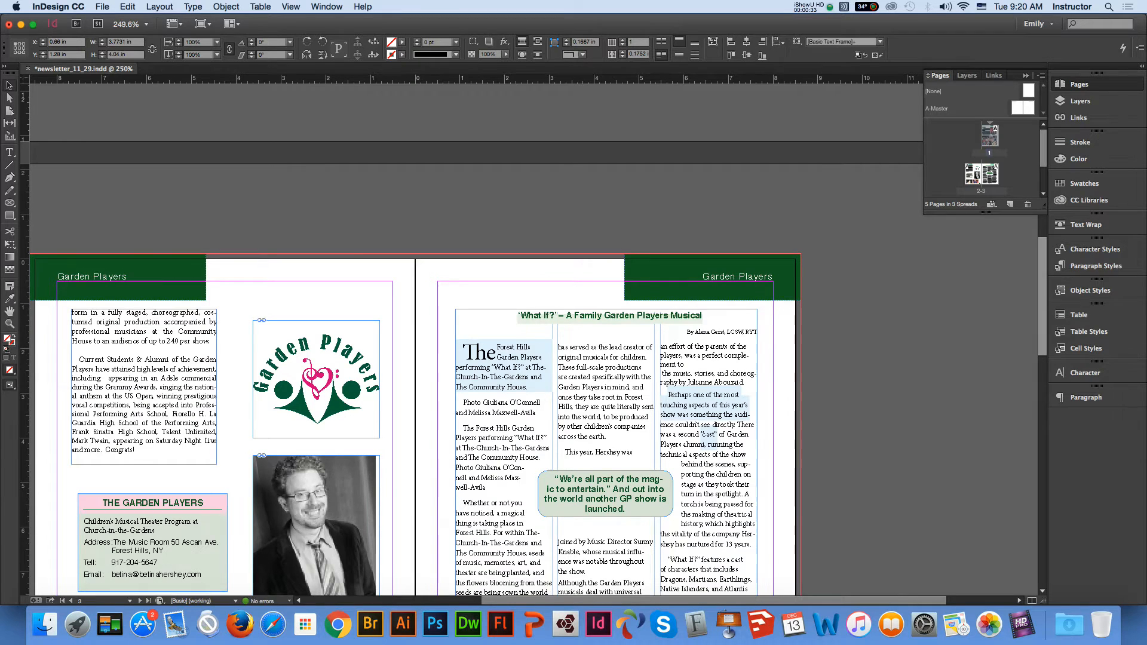
left_click(161, 361)
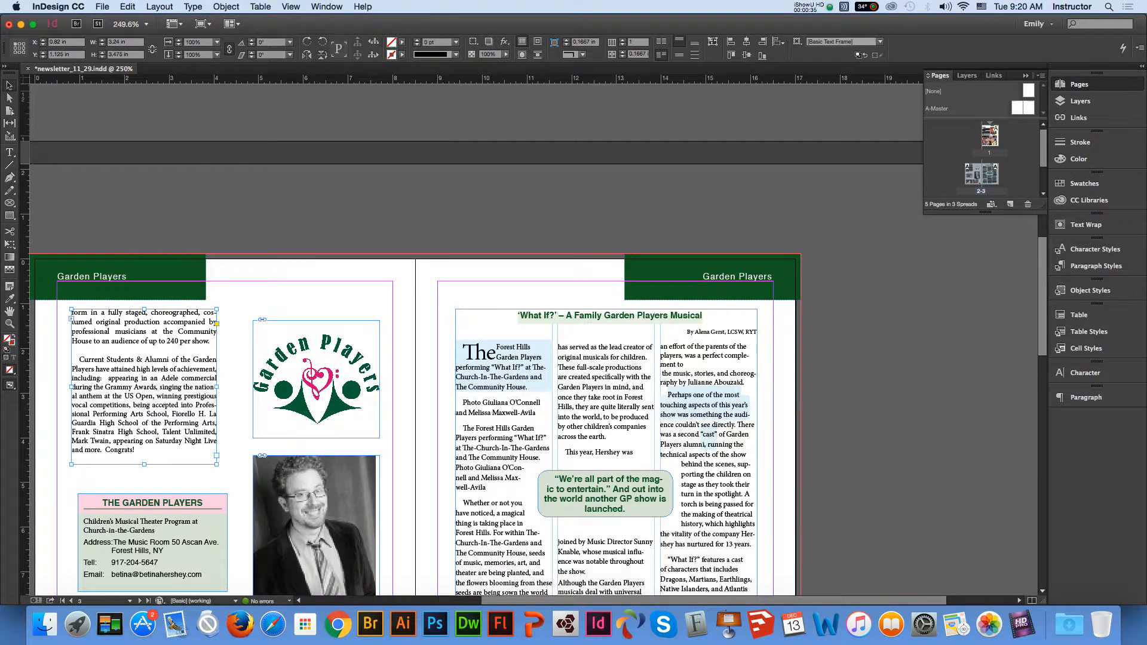
left_click(291, 7)
mouse_move(301, 230)
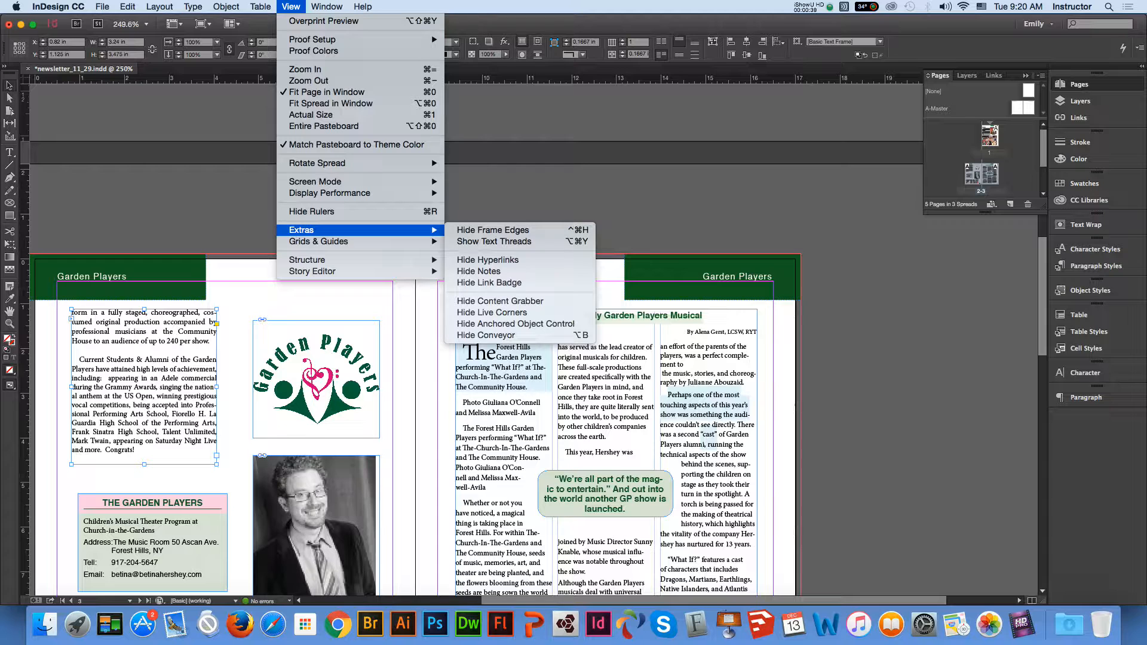
left_click(494, 241)
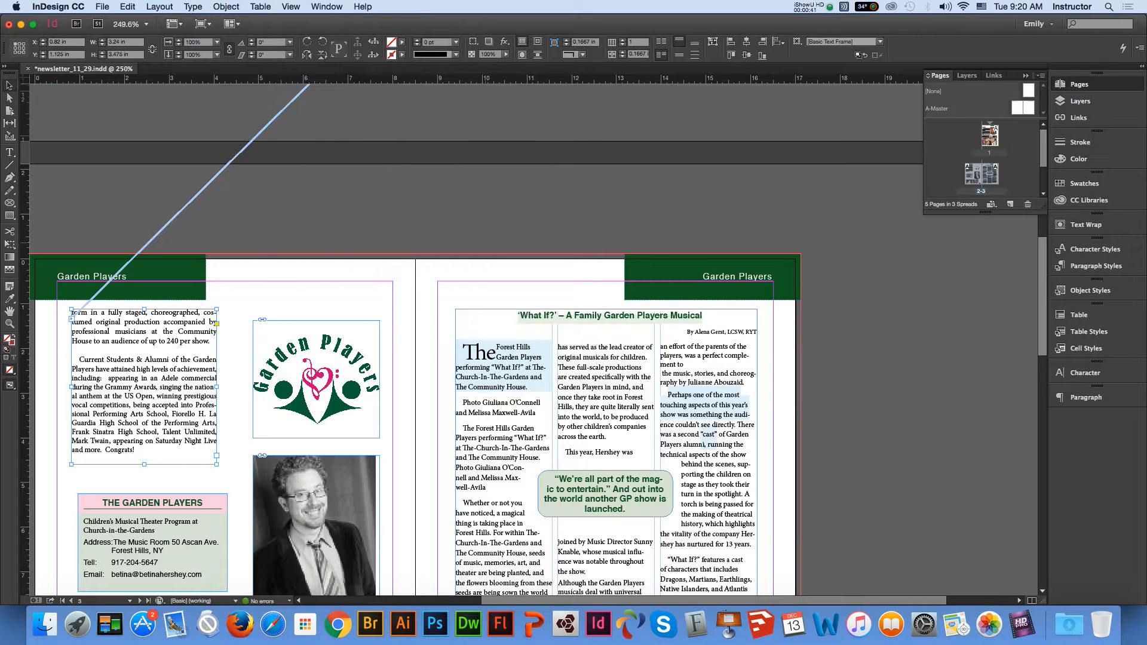
scroll(532, 340, "up", 10)
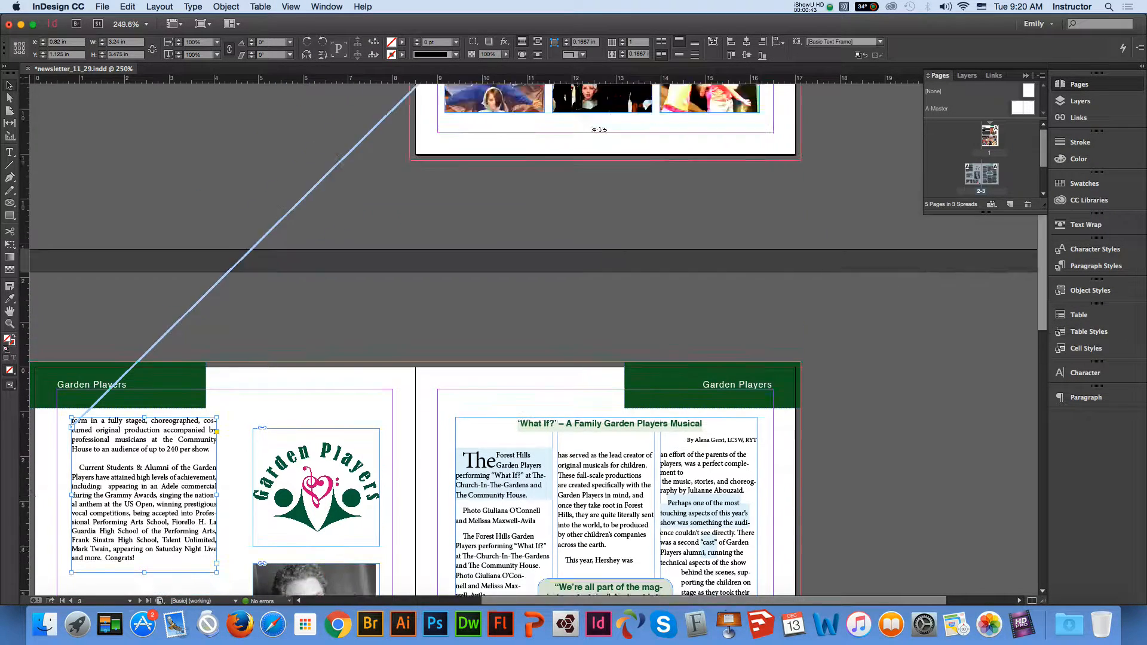
scroll(532, 340, "down", 20)
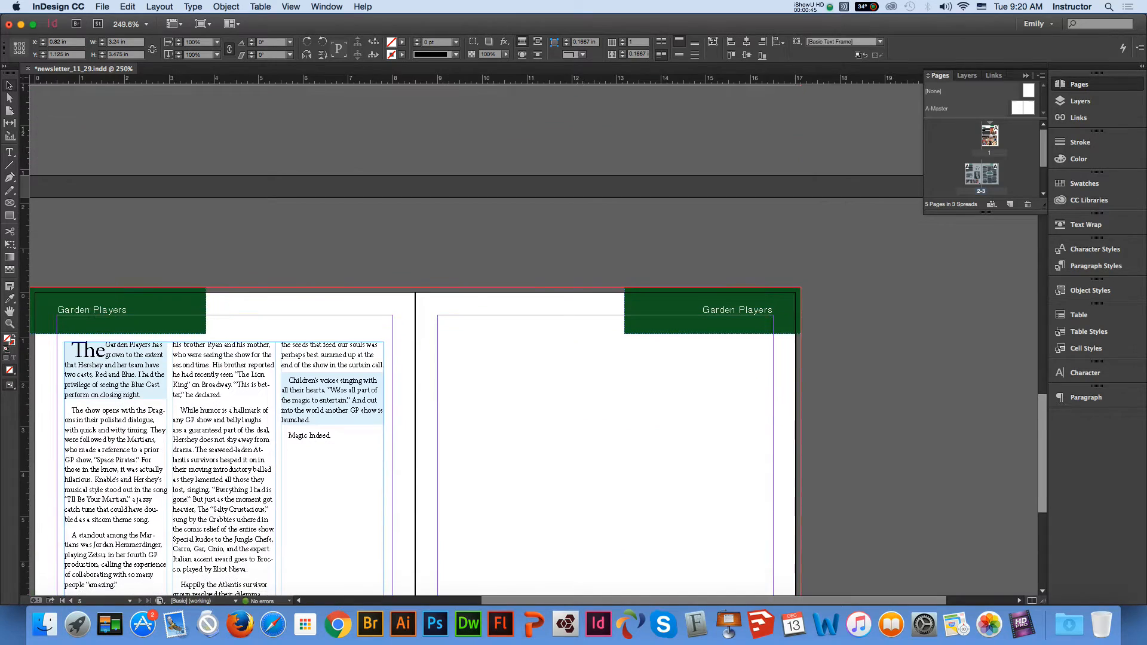
scroll(532, 340, "up", 20)
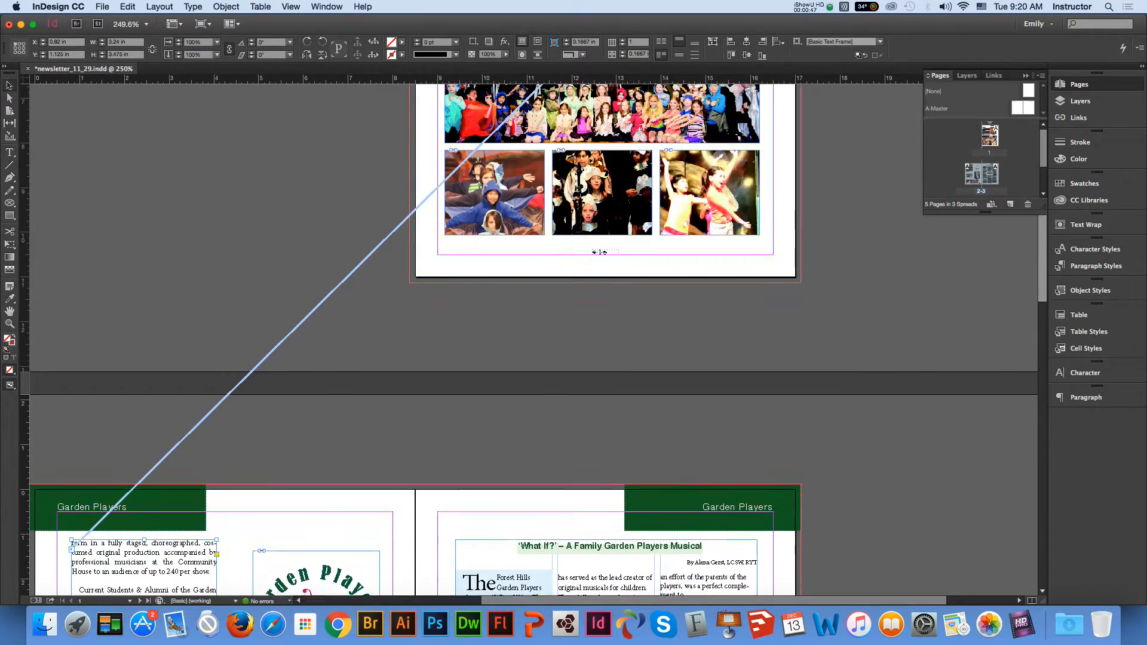
Hide the text threads in the document
left_click(292, 6)
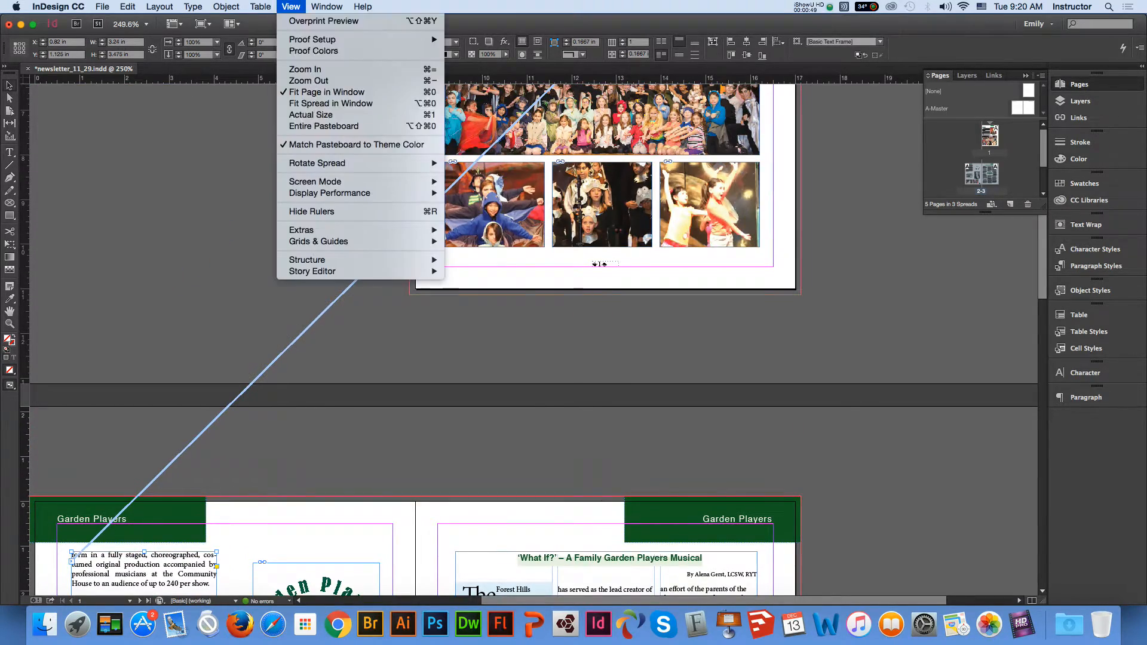
mouse_move(406, 230)
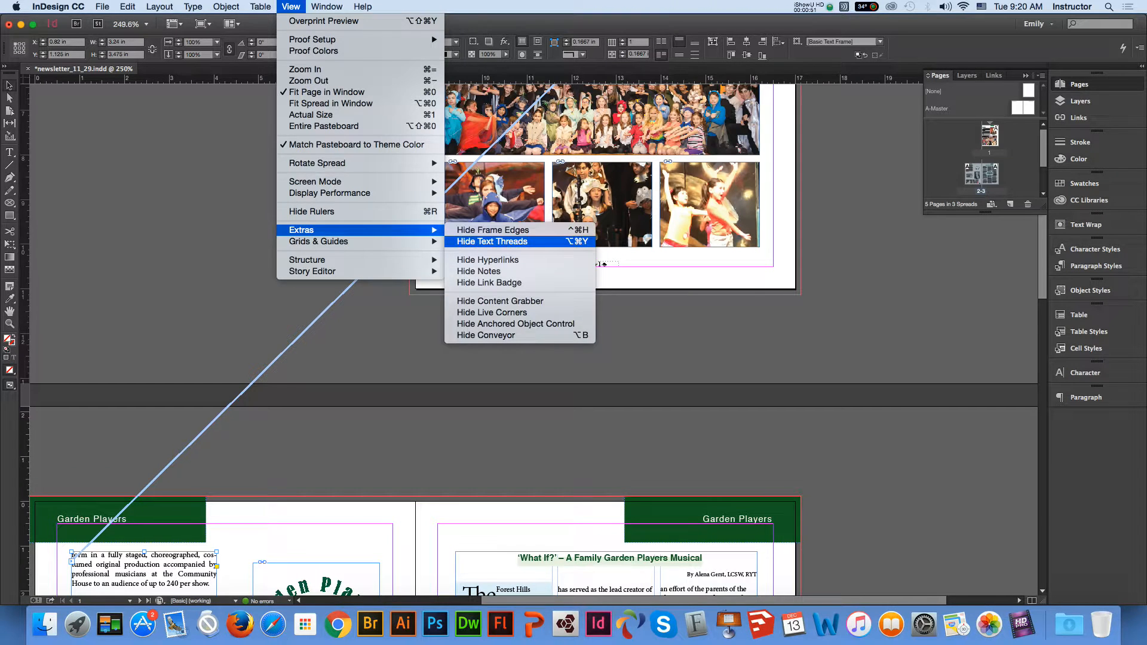
left_click(487, 242)
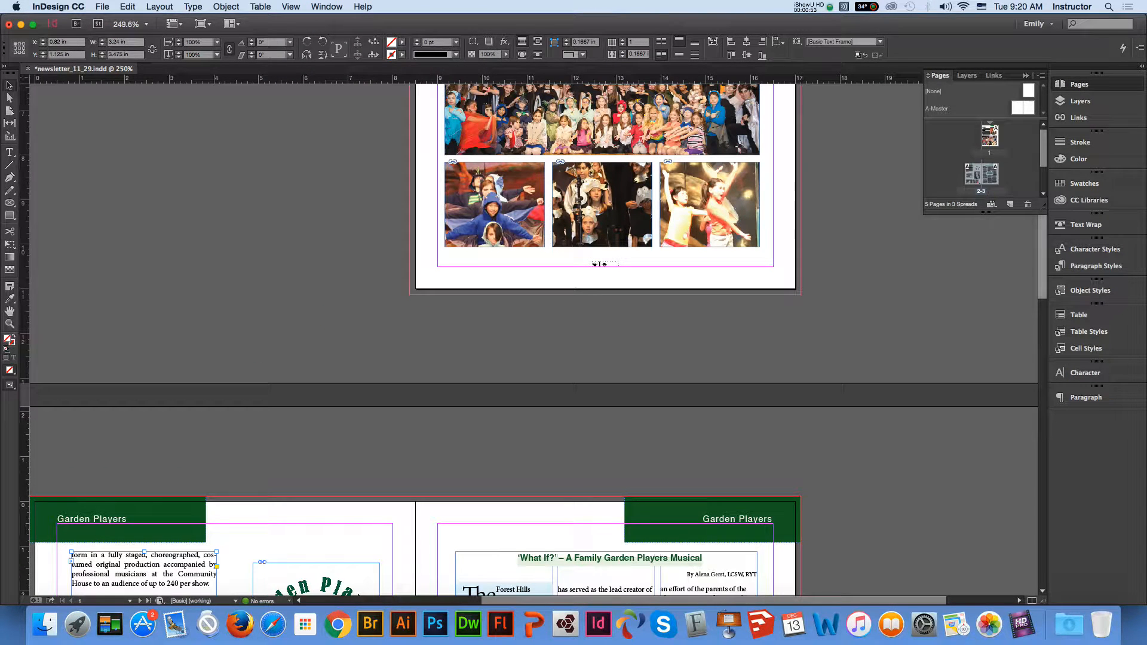
Review the layout of pages 1 to 3 and check which paragraph style the pull quote on page 3 uses
scroll(602, 256, "up", 5)
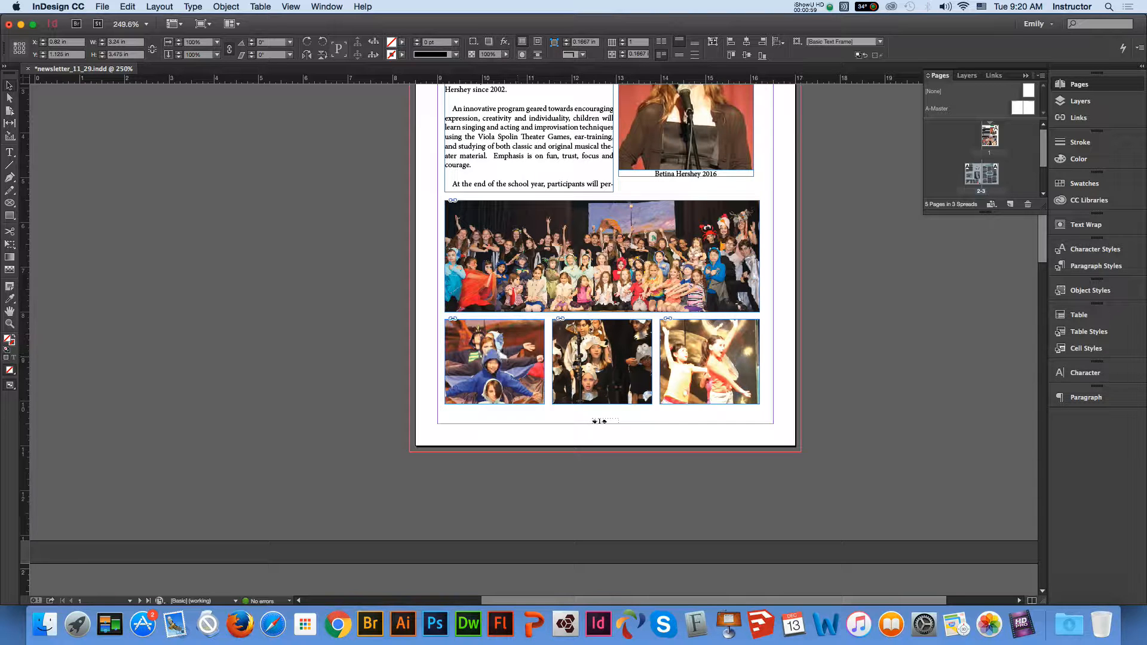
scroll(603, 257, "up", 1)
scroll(602, 256, "up", 3)
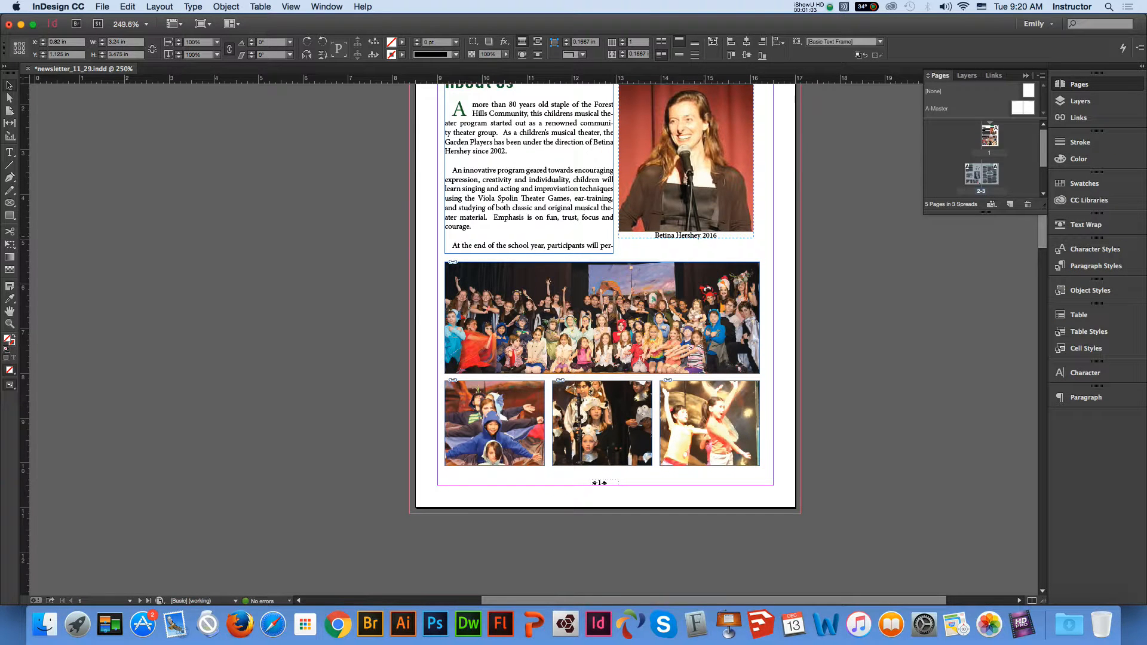
scroll(603, 256, "down", 15)
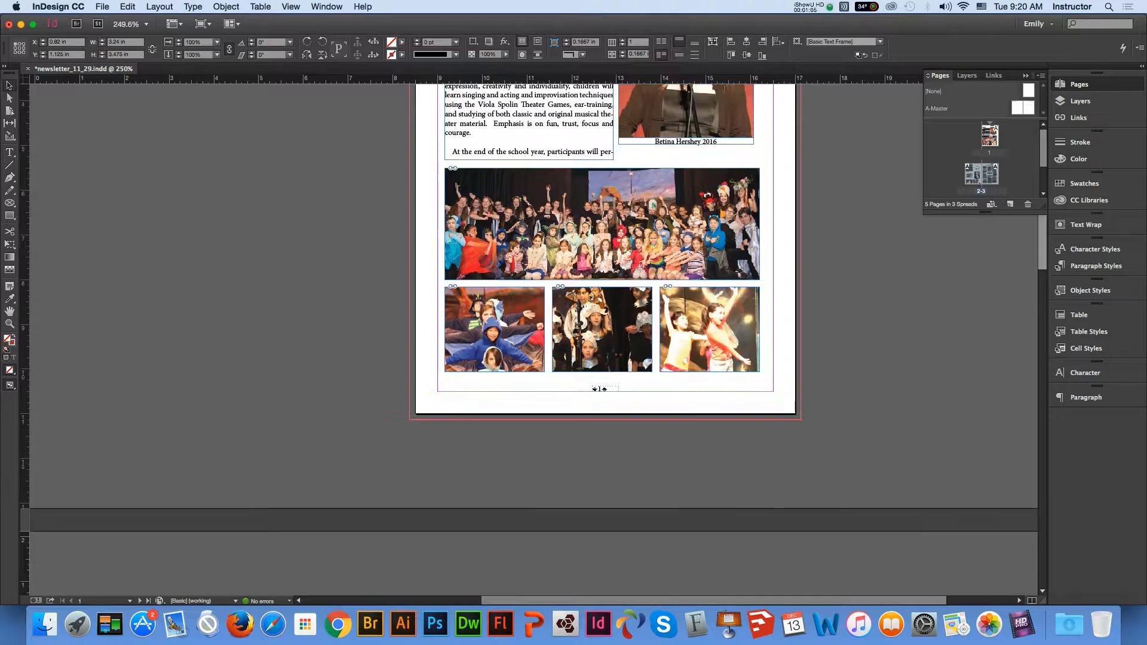
scroll(602, 256, "down", 2)
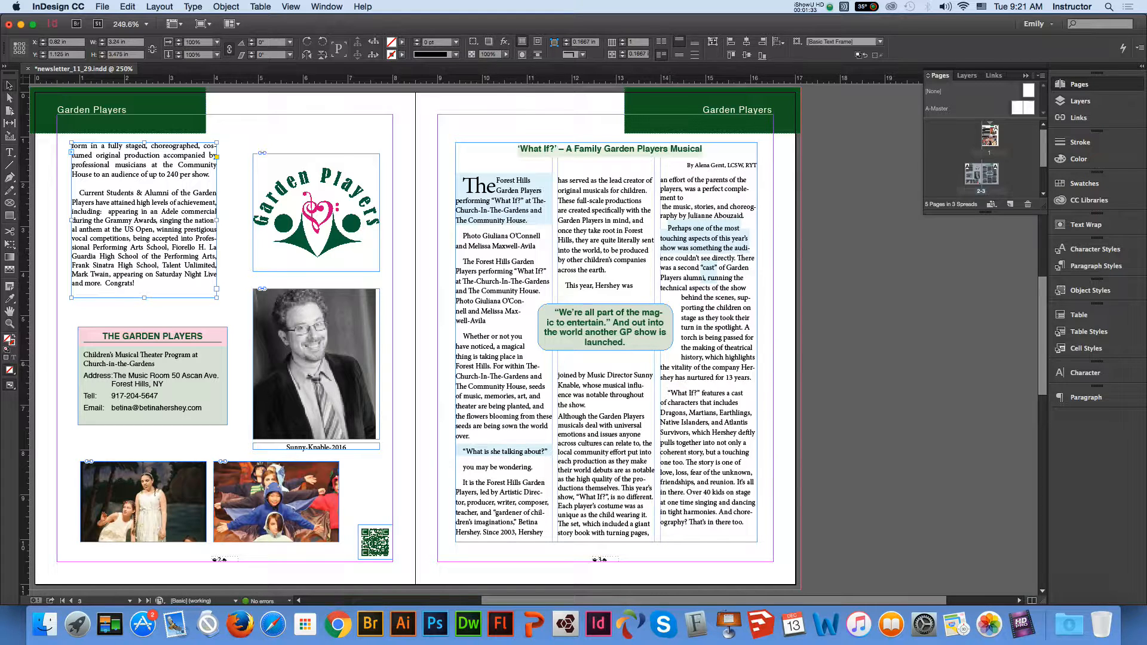
left_click(644, 344)
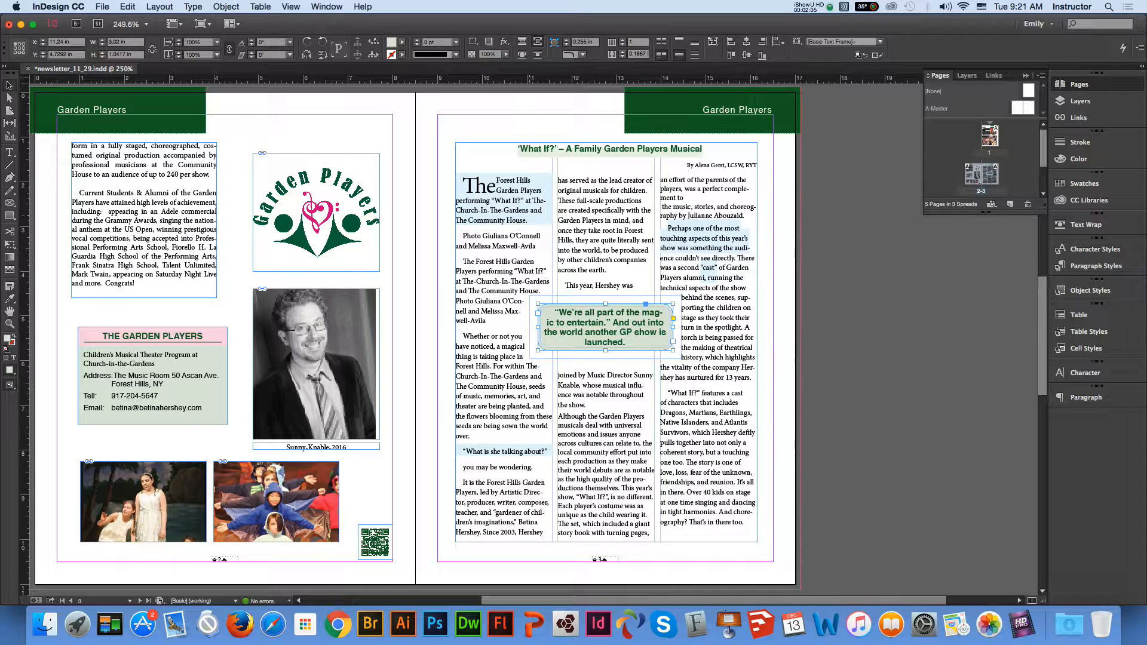
left_click(1096, 266)
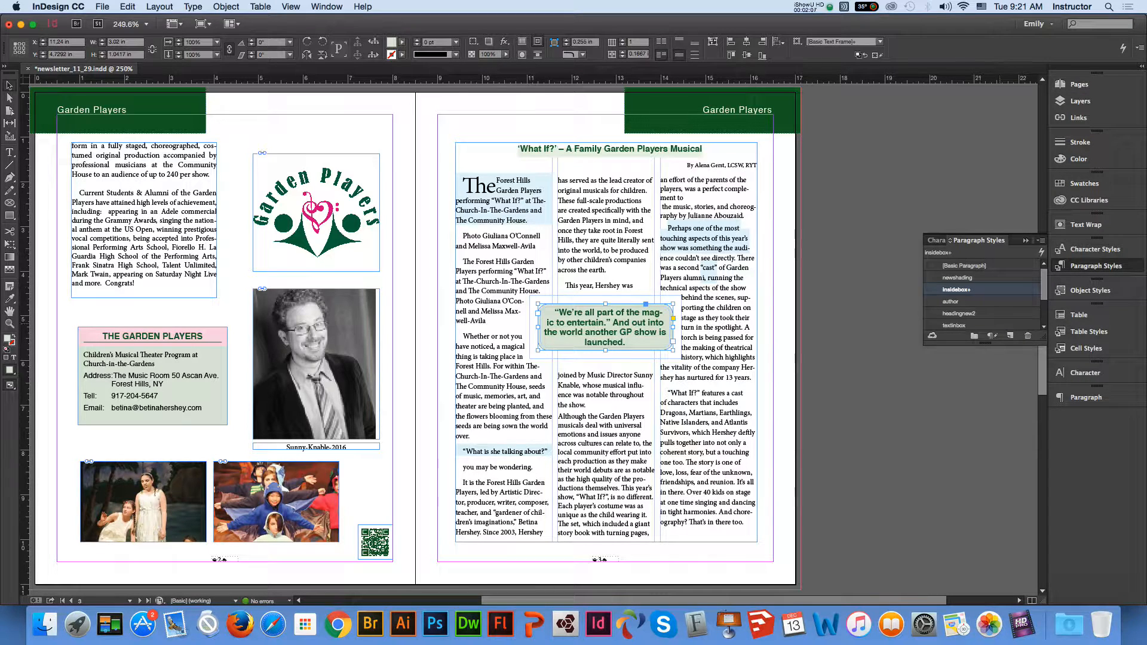
scroll(983, 295, "down", 2)
scroll(983, 295, "up", 2)
left_click(873, 257)
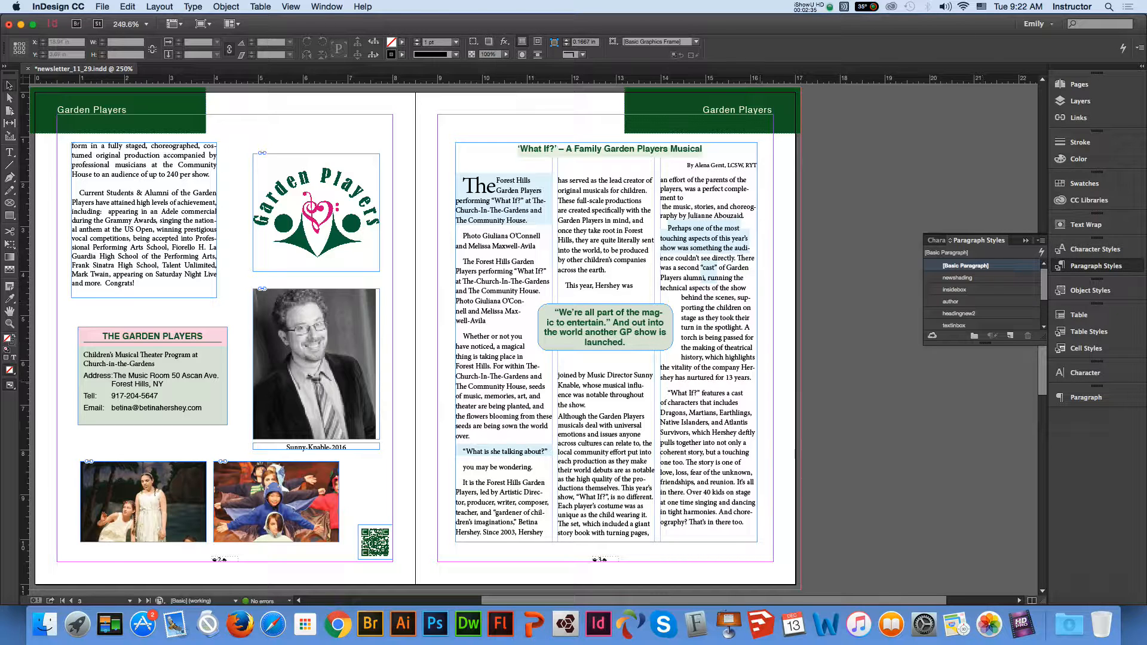
Zoom in to 400% on the page 3 article and place the text cursor before "The story is one of"
left_click(700, 403)
double_click(673, 397)
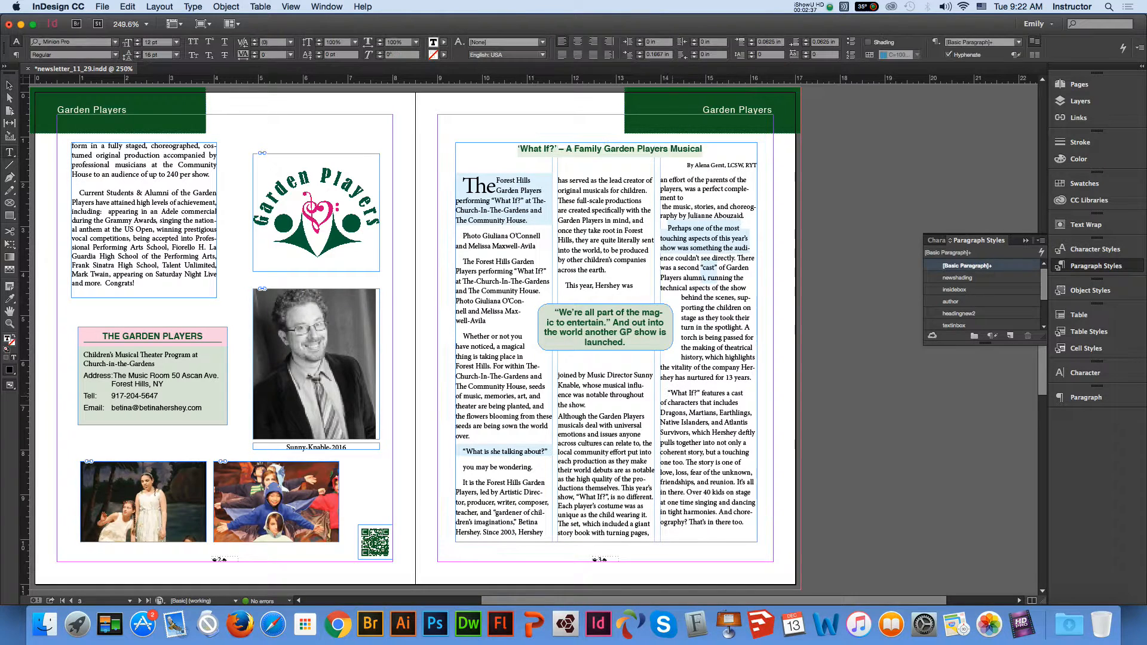
left_click(668, 393)
left_click(10, 324)
left_click(740, 490)
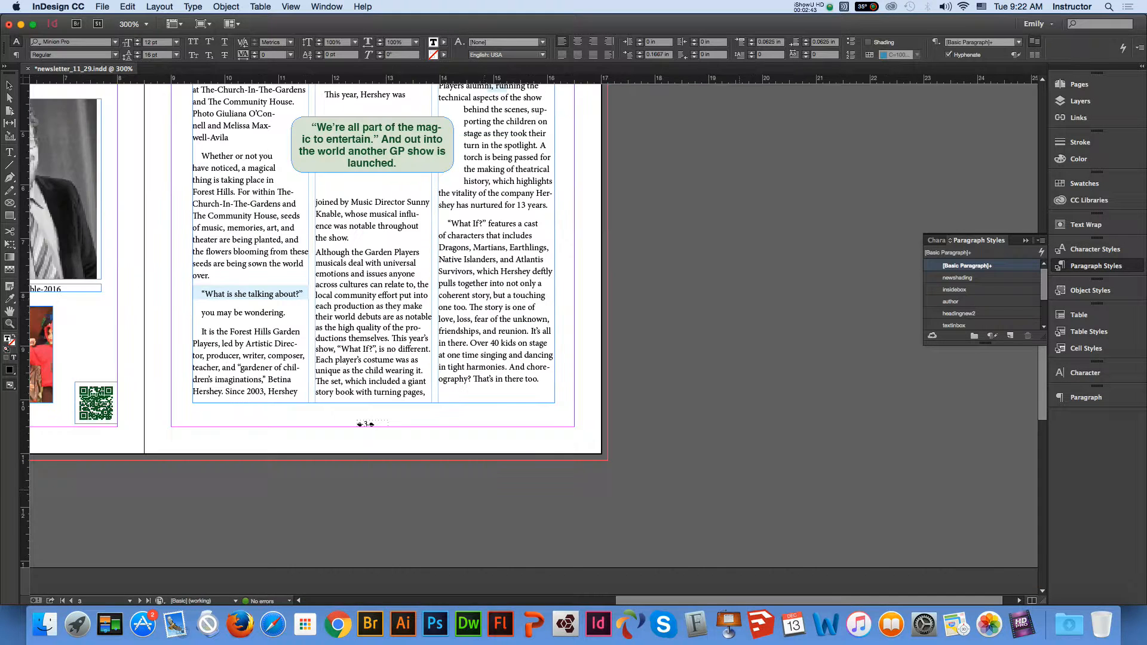
left_click(508, 272)
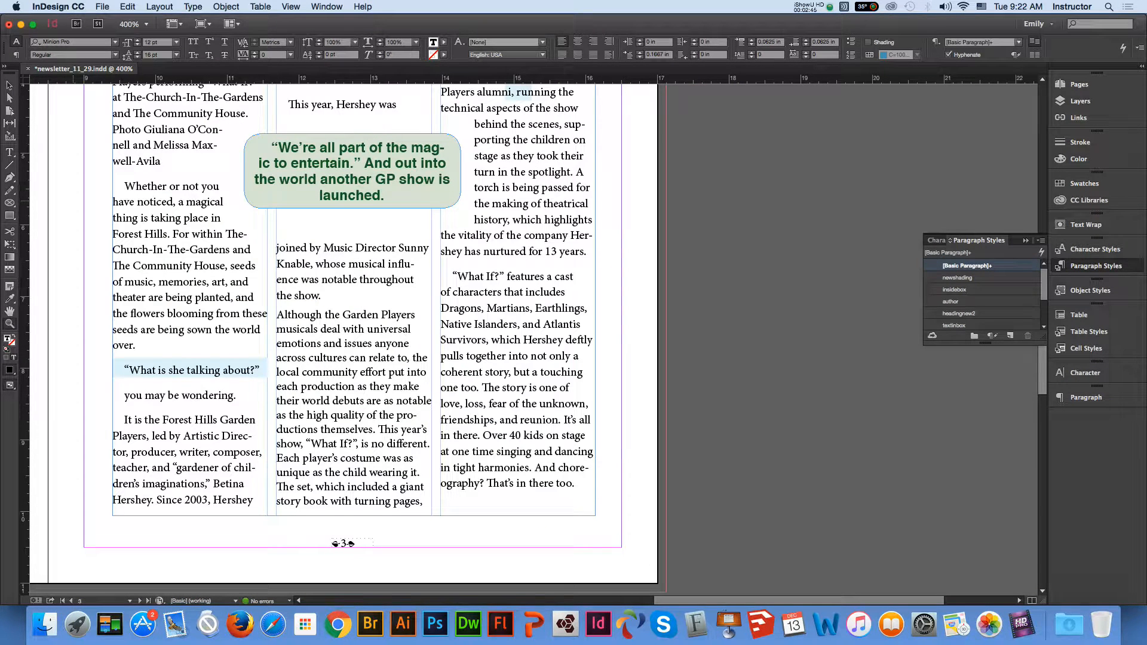
key("t")
left_click(482, 388)
left_click(10, 323)
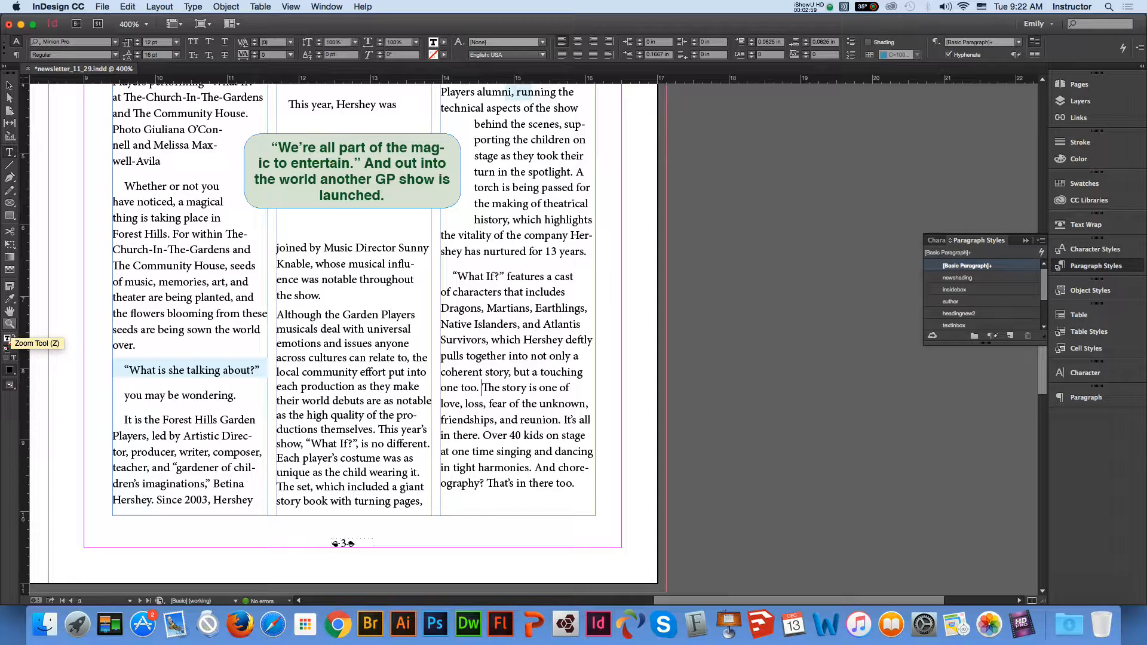
left_click(146, 24)
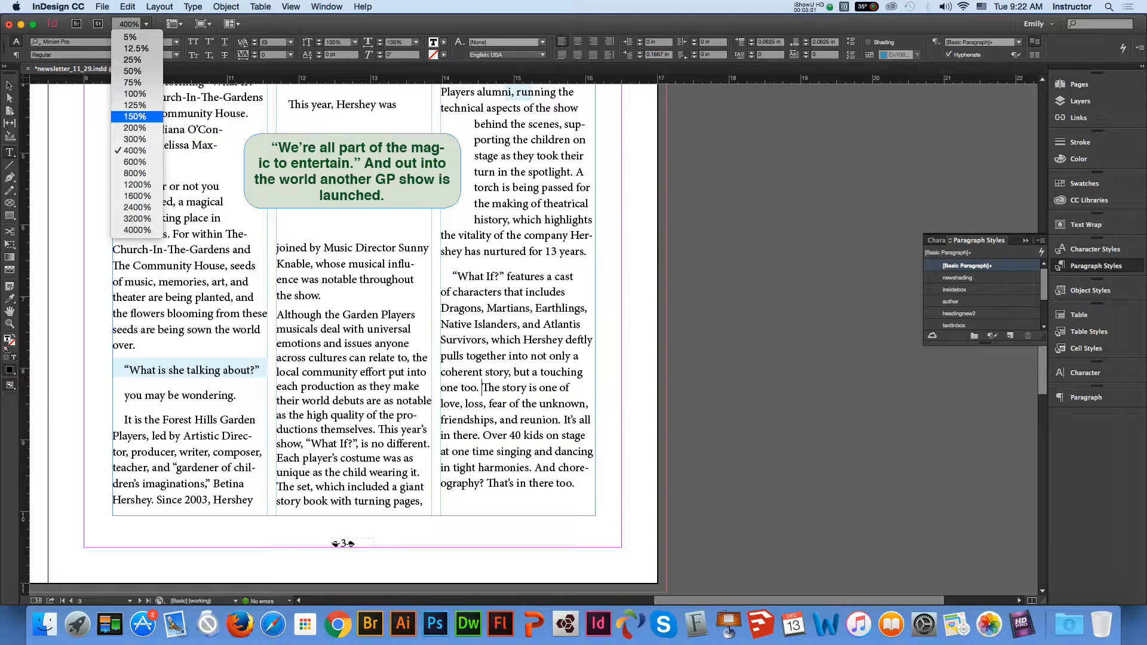
key("Escape")
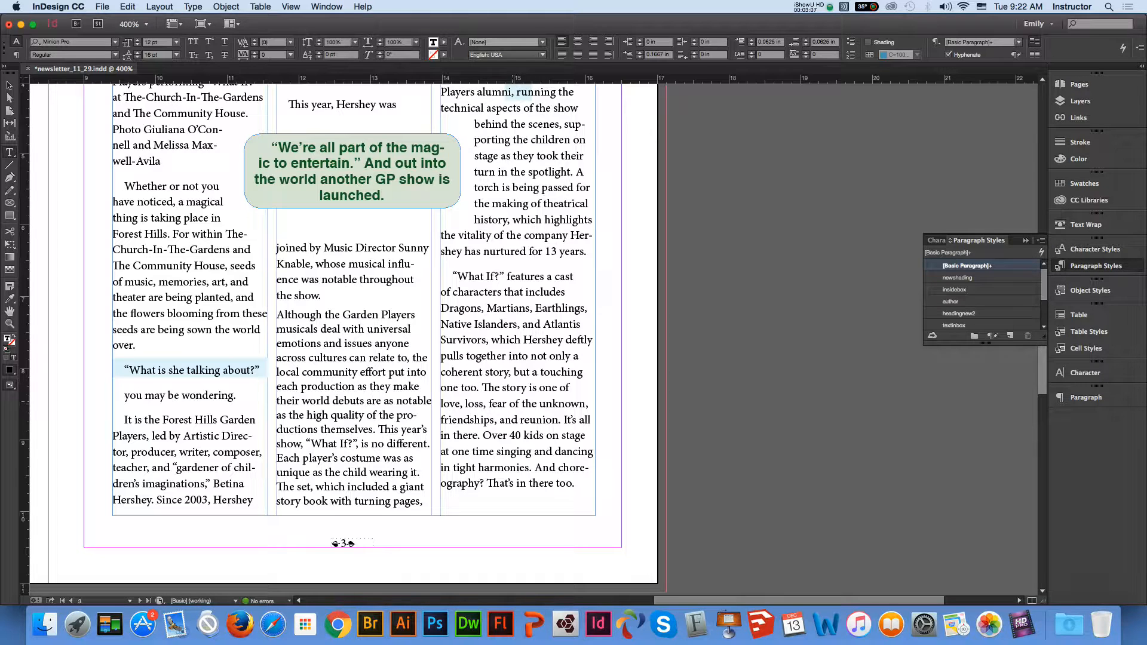
Undo the deletion of Paragraph Style 1, then redo it
key("super+z")
key("super+z")
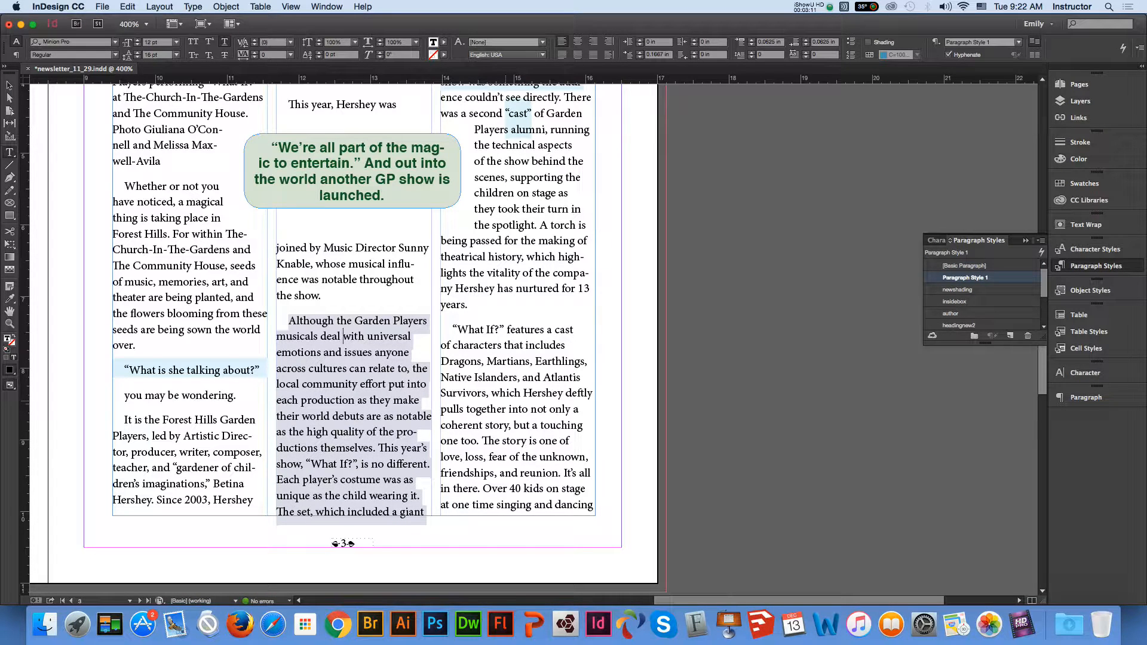
left_click(127, 6)
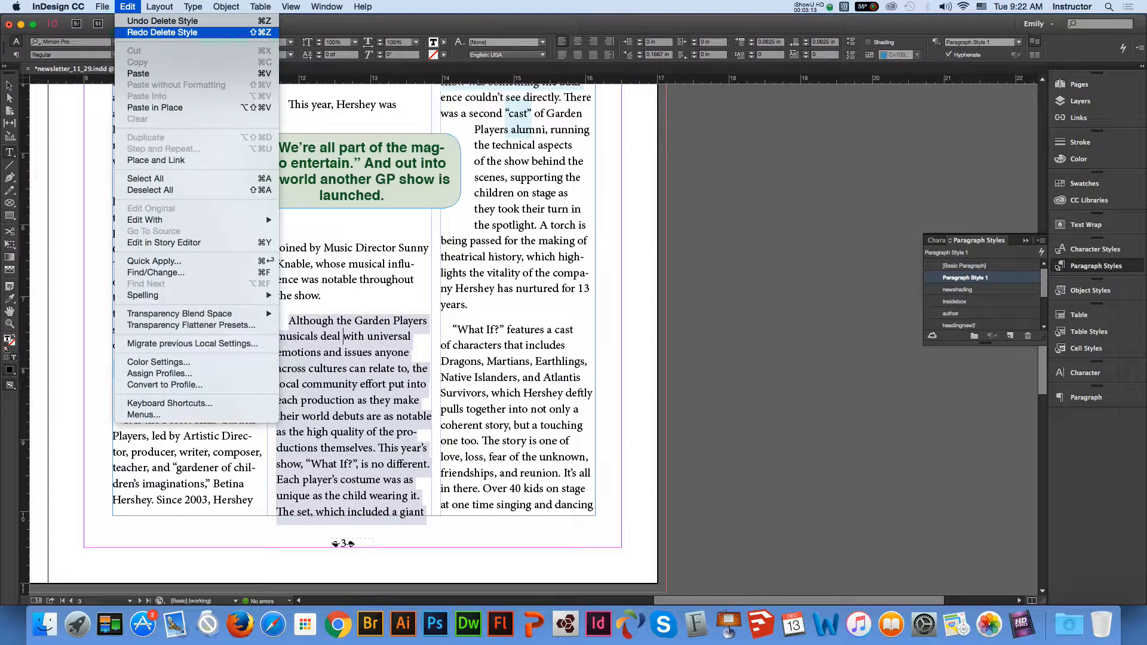
left_click(162, 32)
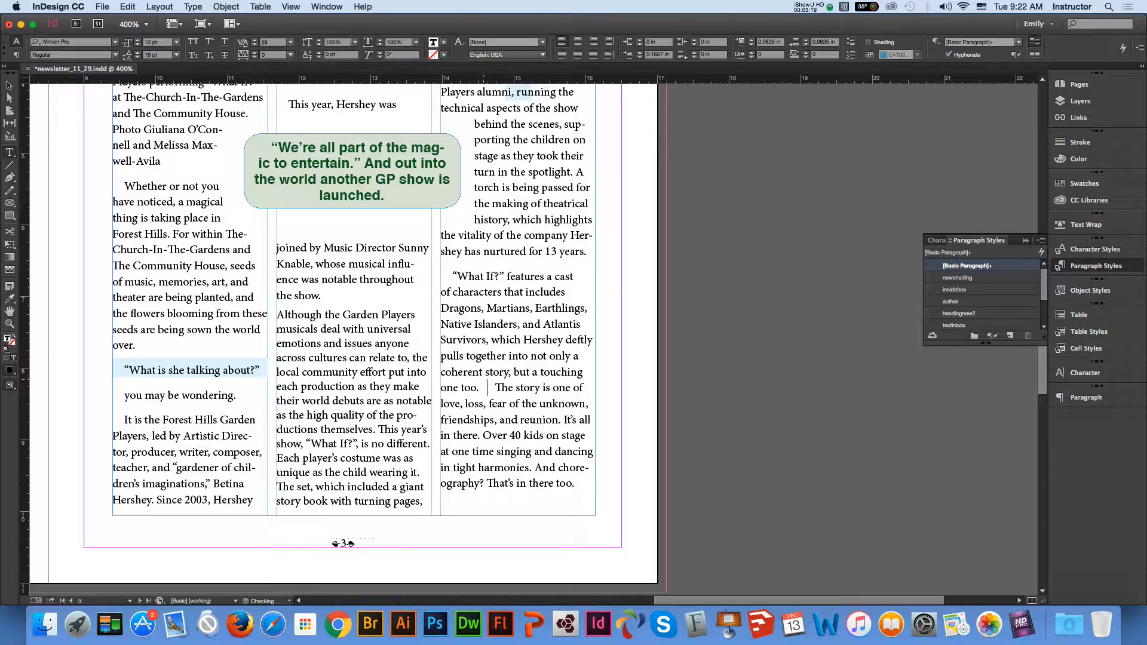
Remove the extra spaces before "The story is one of" in the article's third column
key("BackSpace")
key("BackSpace")
key("BackSpace")
key("BackSpace")
key("Delete")
key("Delete")
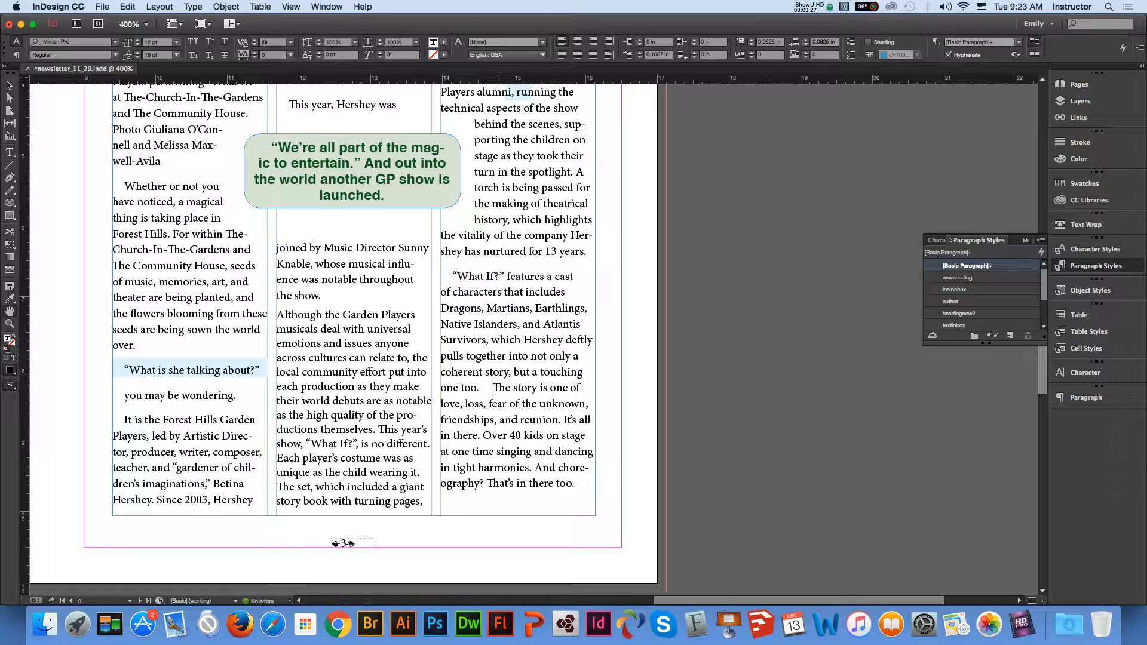
key("BackSpace")
key("BackSpace")
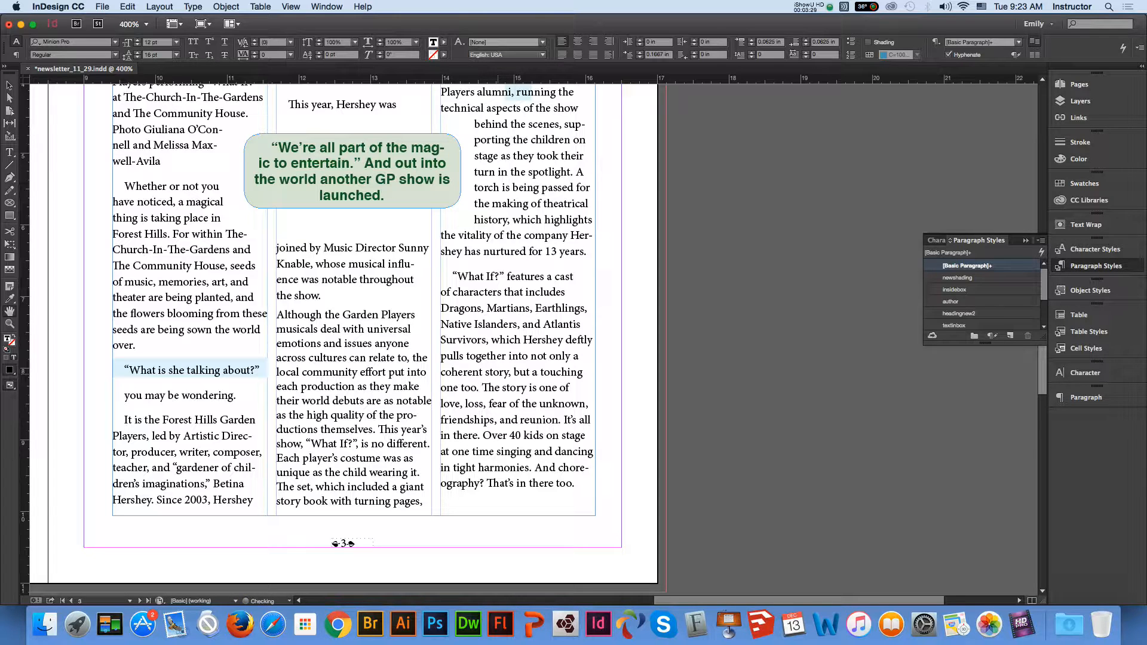
Start a new paragraph at "The story is one of" in the third column of the page 3 article
left_click_drag(498, 372, 498, 372)
scroll(497, 371, "down", 3)
scroll(574, 378, "up", 5)
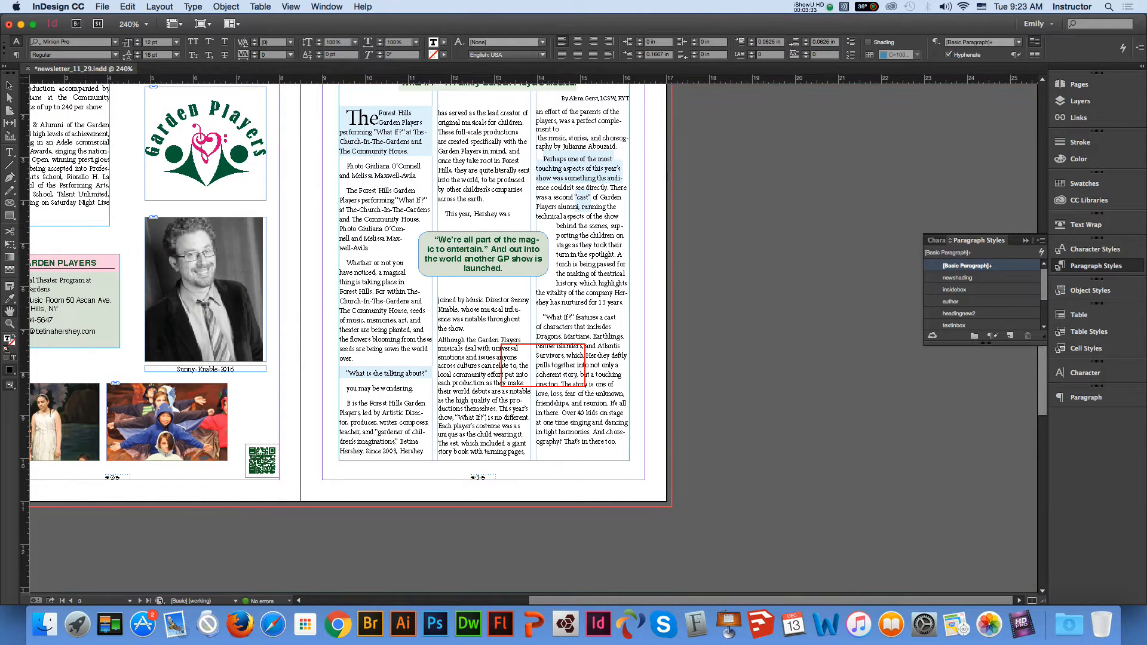
scroll(573, 378, "up", 3)
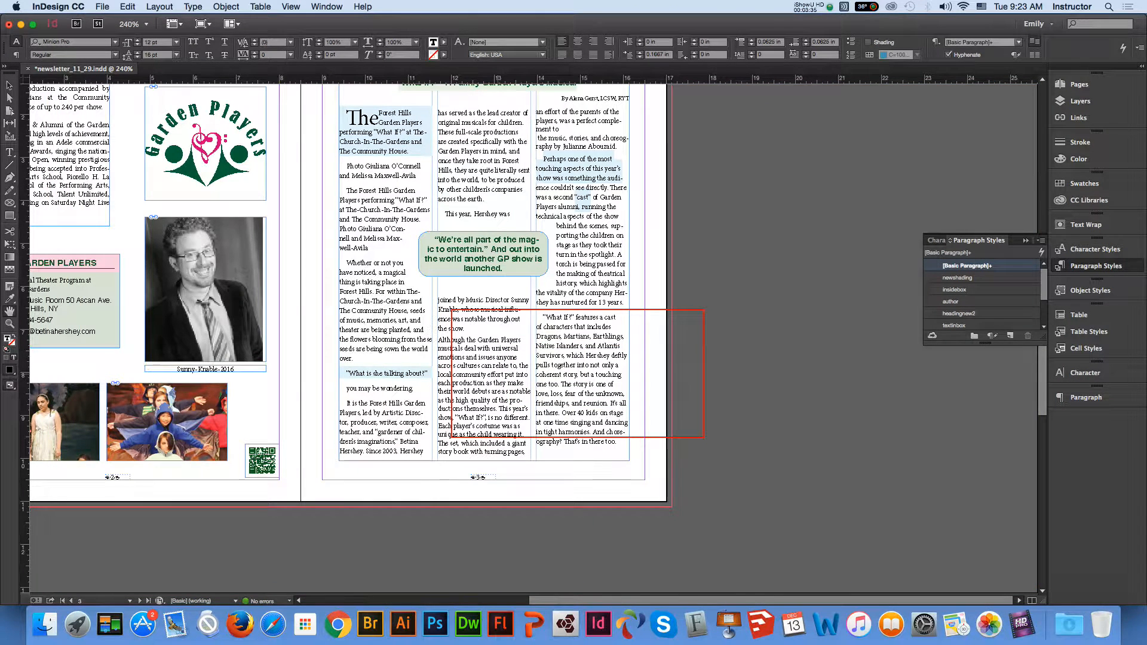
scroll(577, 383, "up", 3)
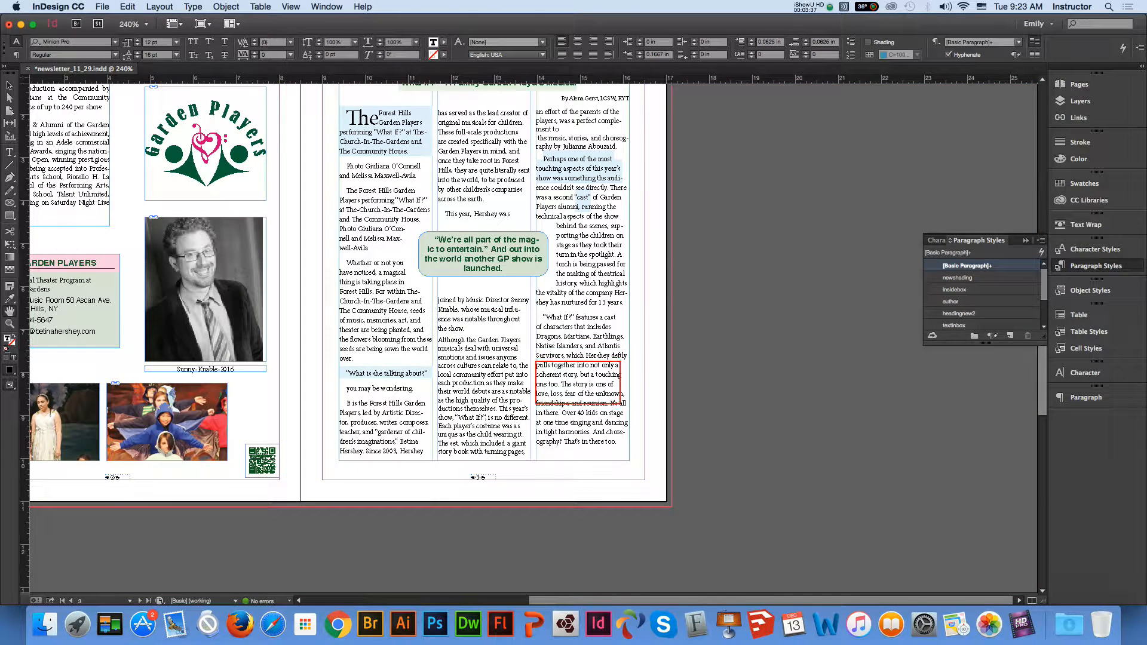
scroll(577, 383, "down", 4)
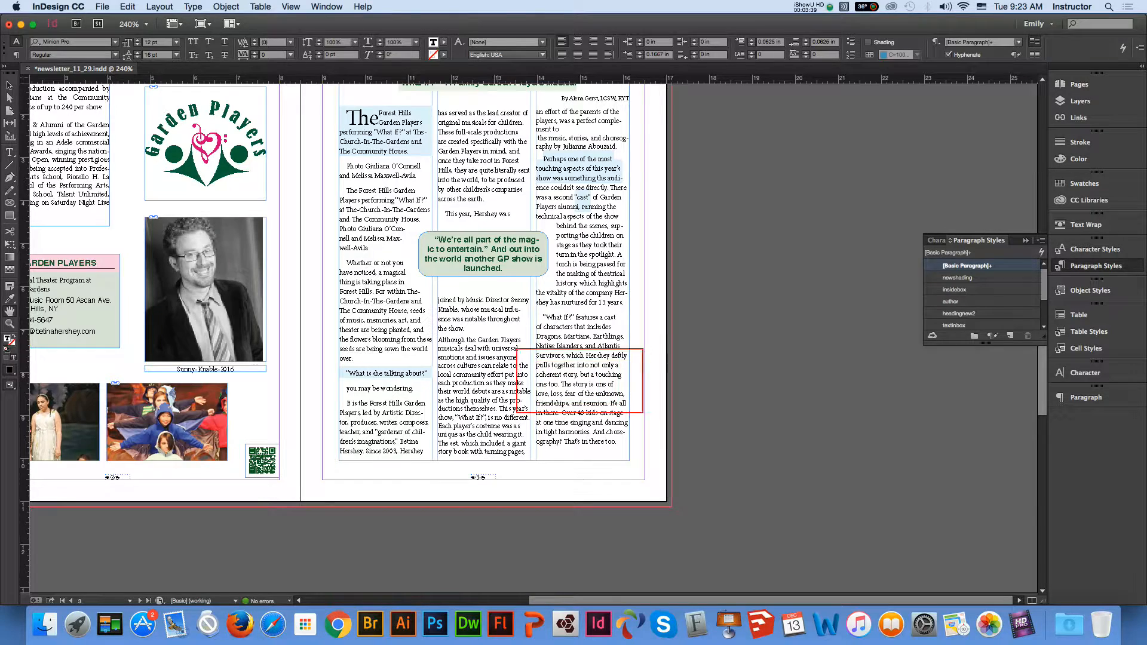
scroll(580, 383, "down", 3)
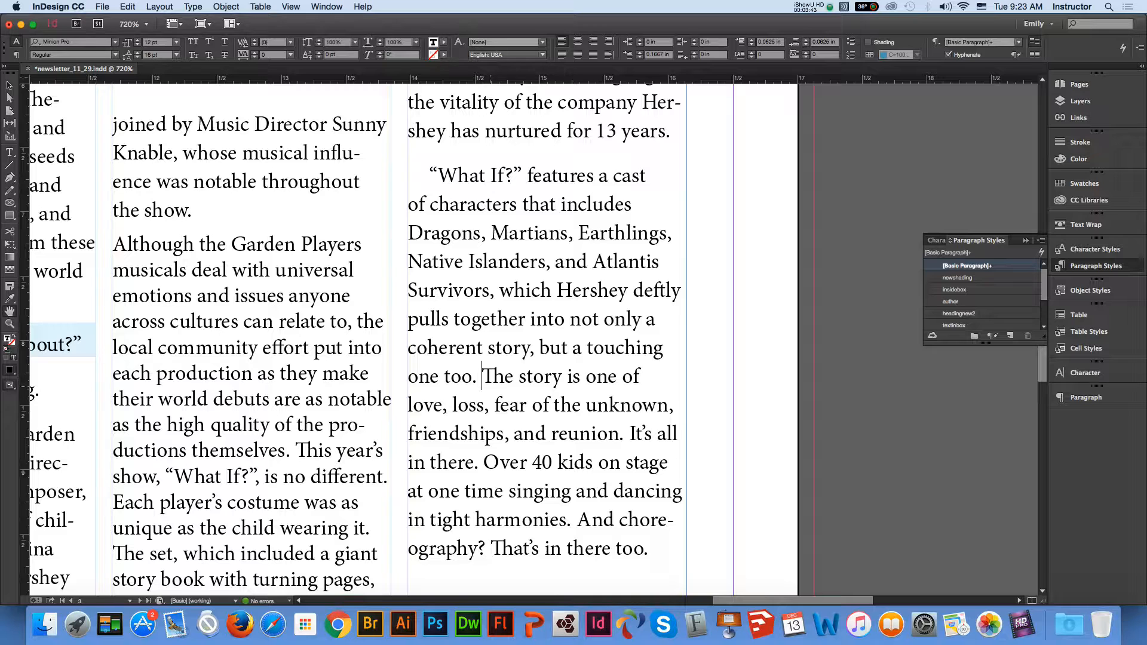
key("Return")
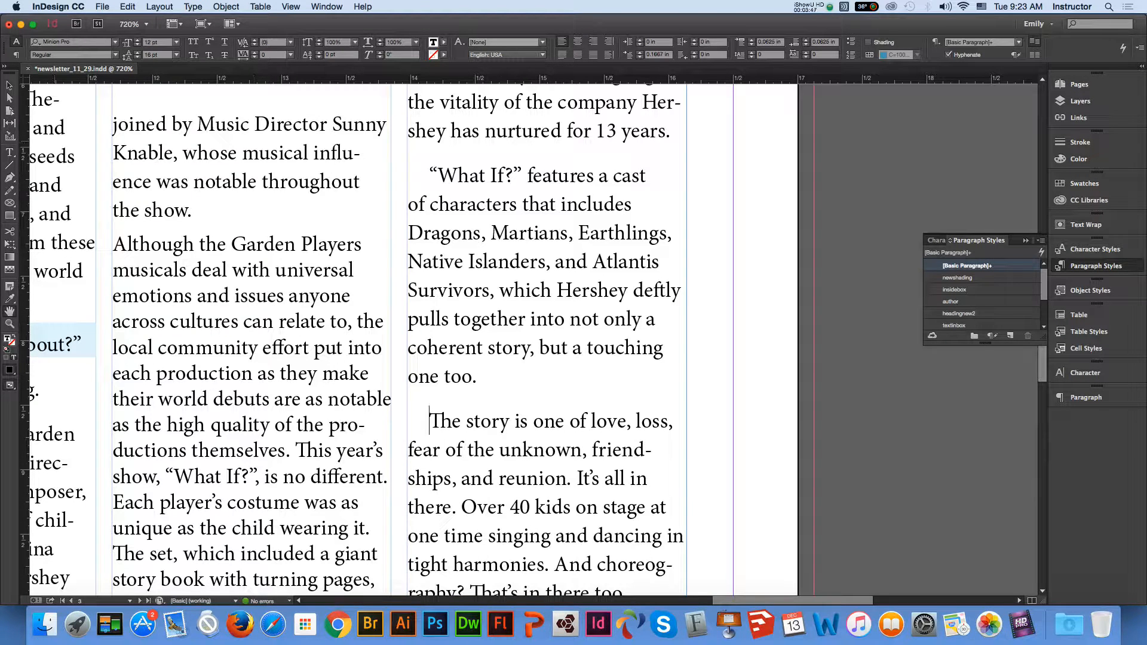
key("BackSpace")
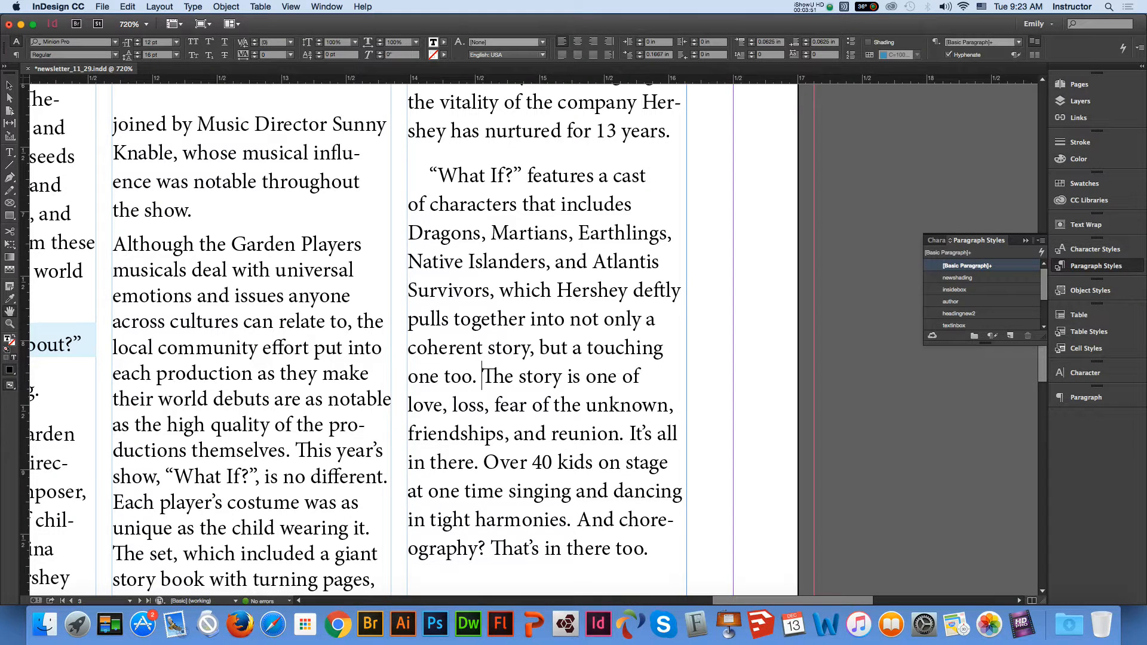
left_click(127, 7)
left_click(149, 32)
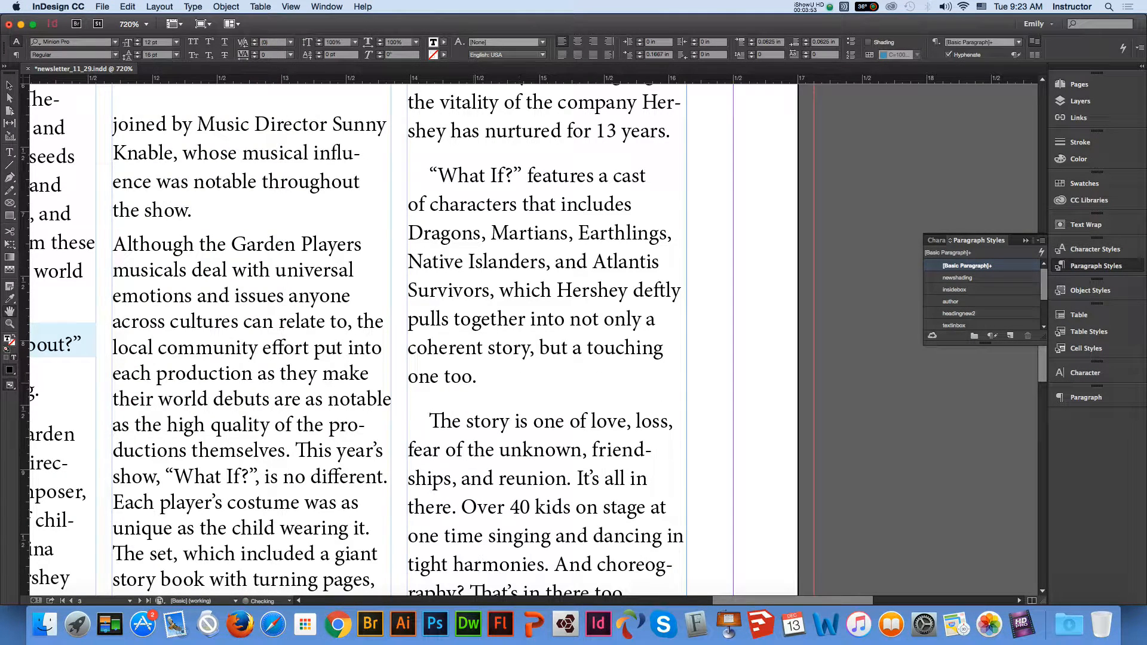
Create a new paragraph style named "underline style" from the "What If?" features a cast paragraph in the third column
left_click(491, 294)
left_click_drag(429, 176, 487, 377)
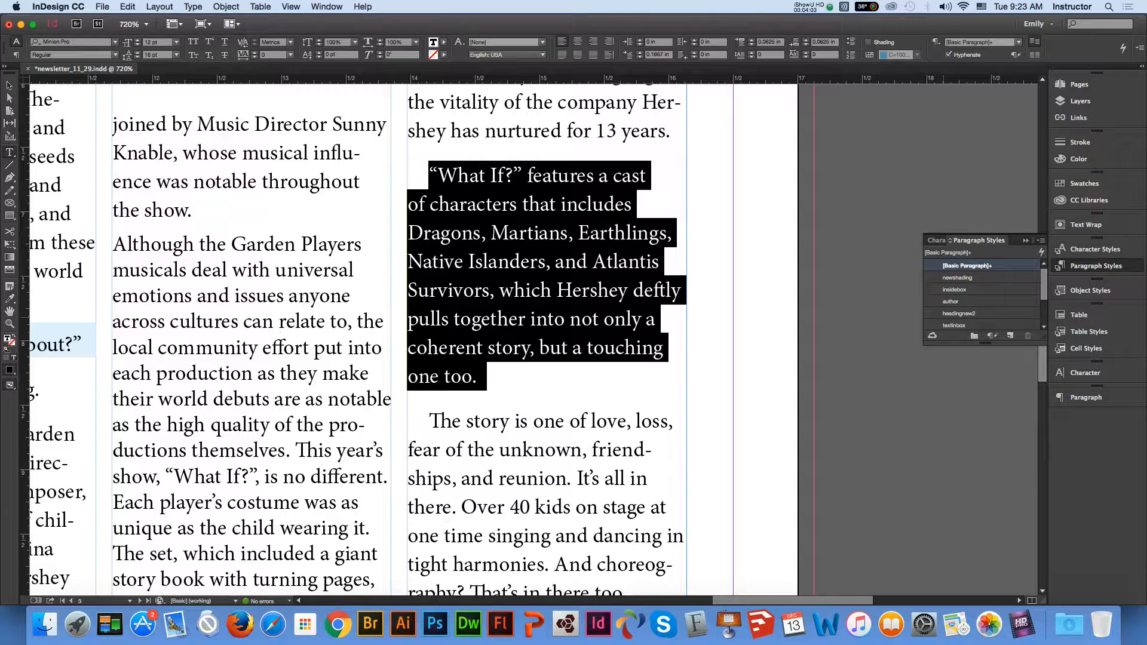
left_click(1040, 240)
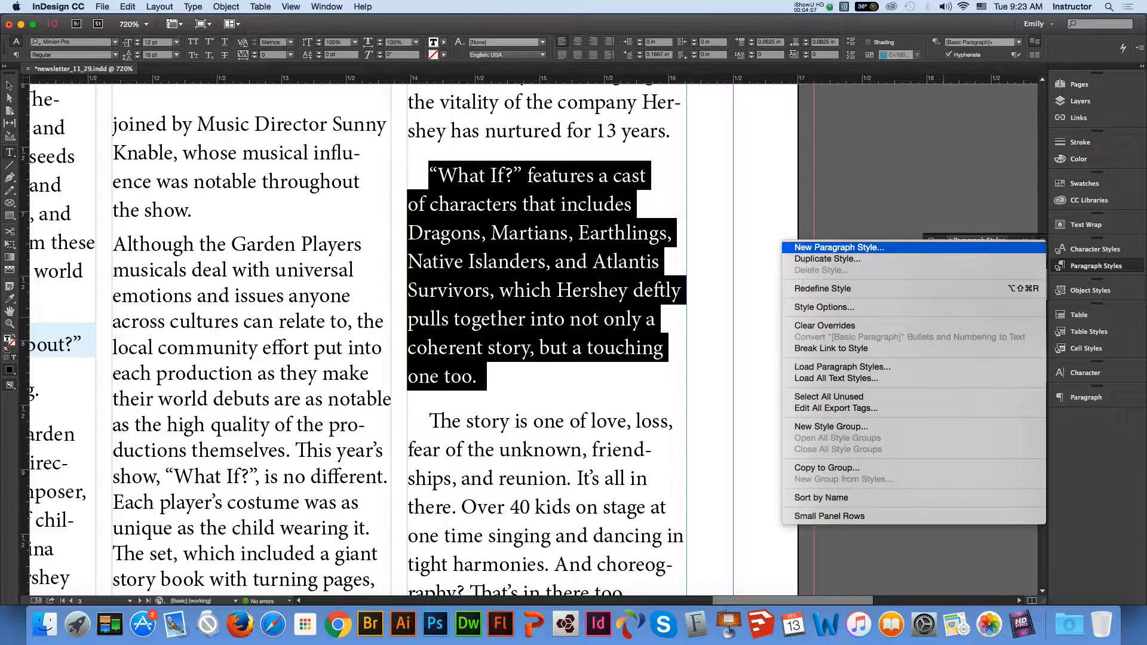
left_click(1041, 240)
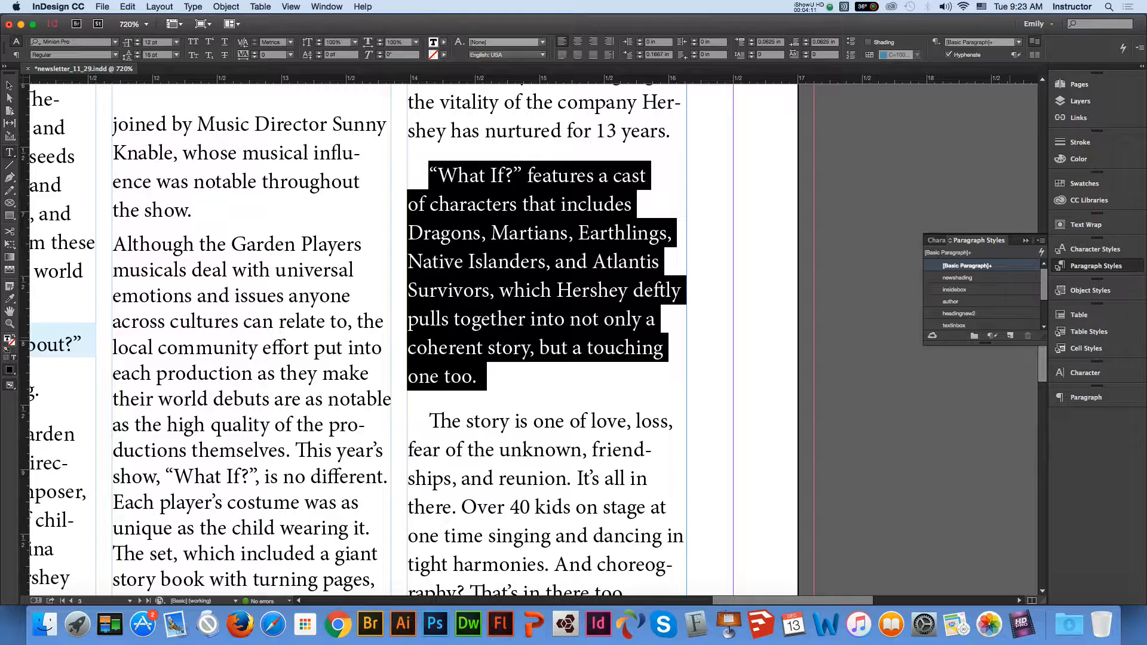
left_click(1010, 335, "alt")
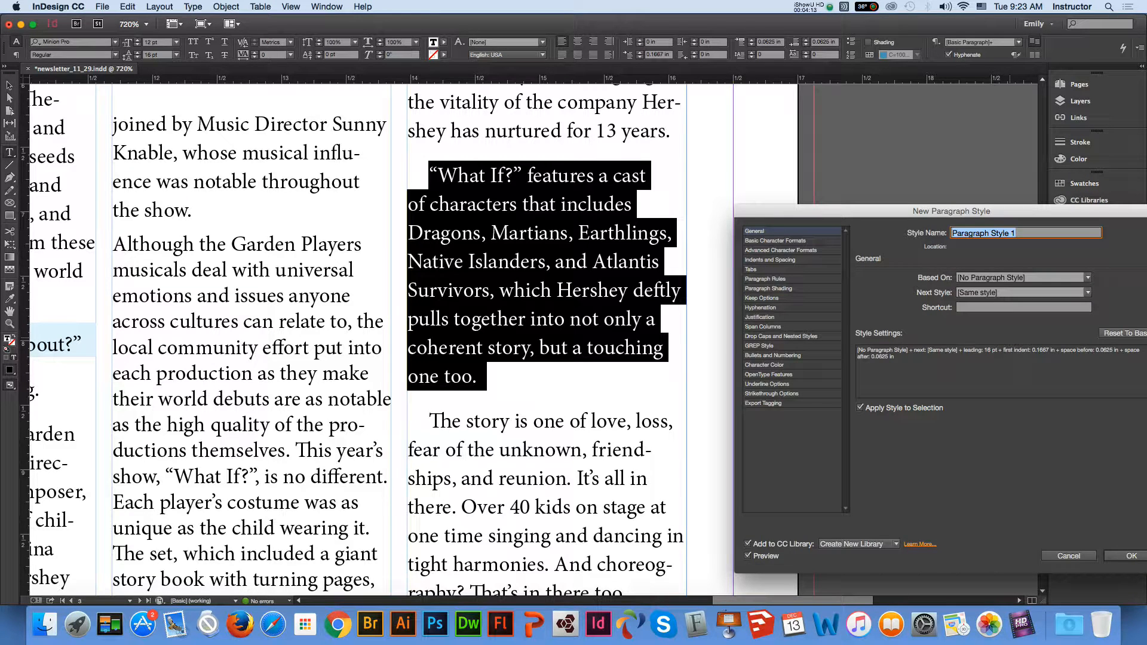
left_click_drag(951, 211, 873, 226)
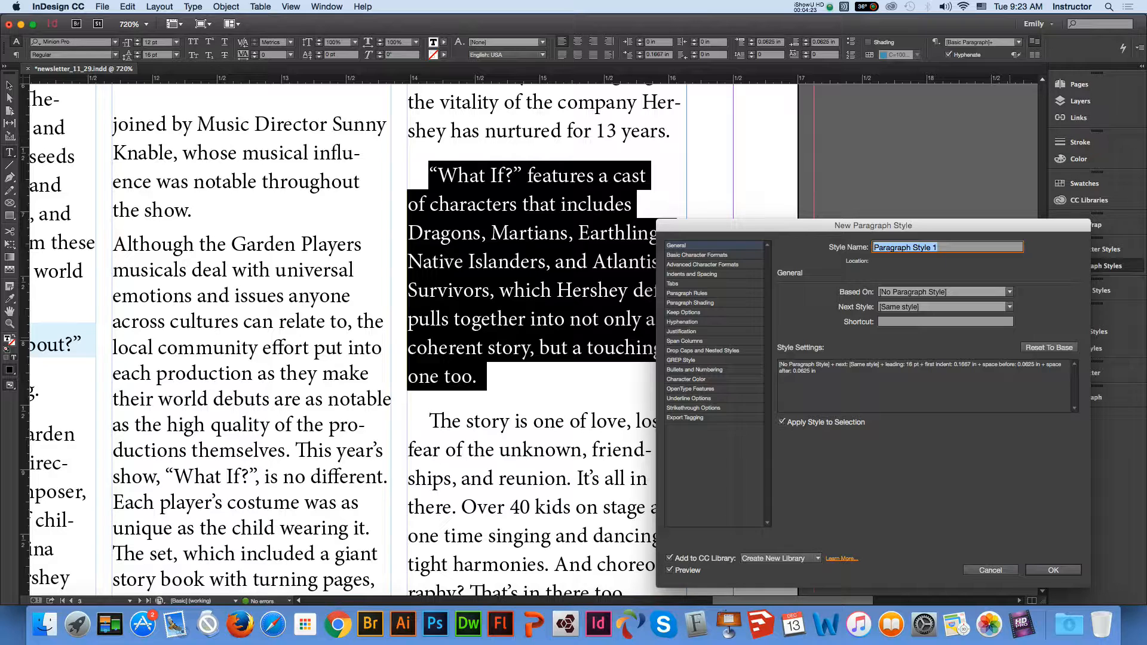
type("underline style")
Look through the new style's General, Basic and Advanced Character Formats, Indents and Spacing, and Tabs settings
left_click(697, 255)
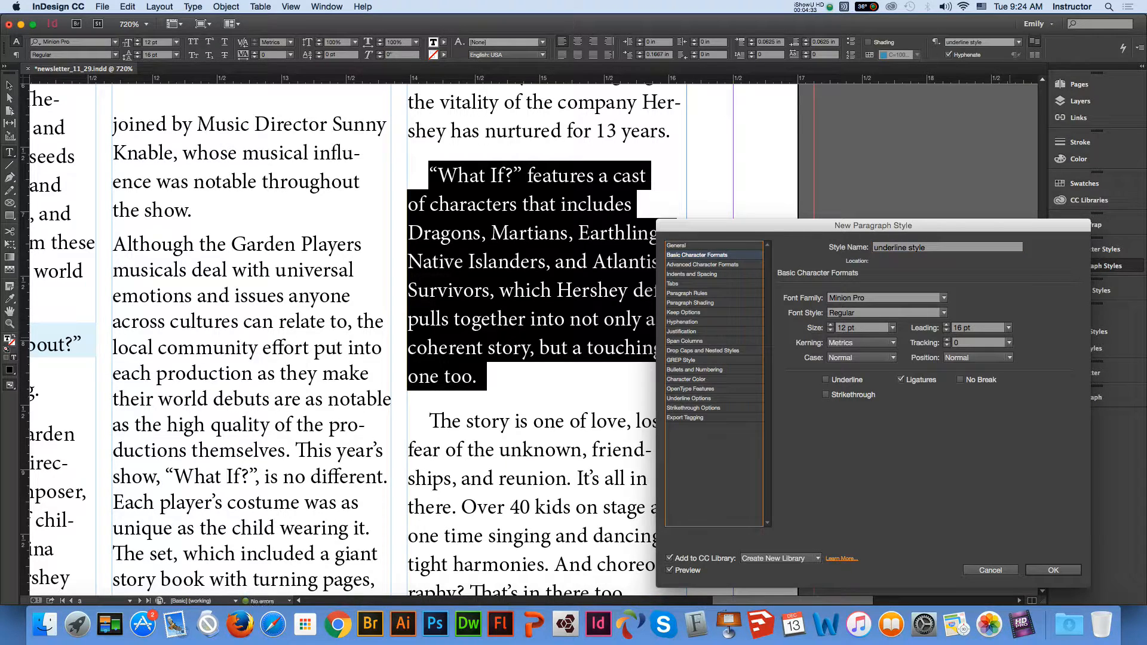
left_click(676, 246)
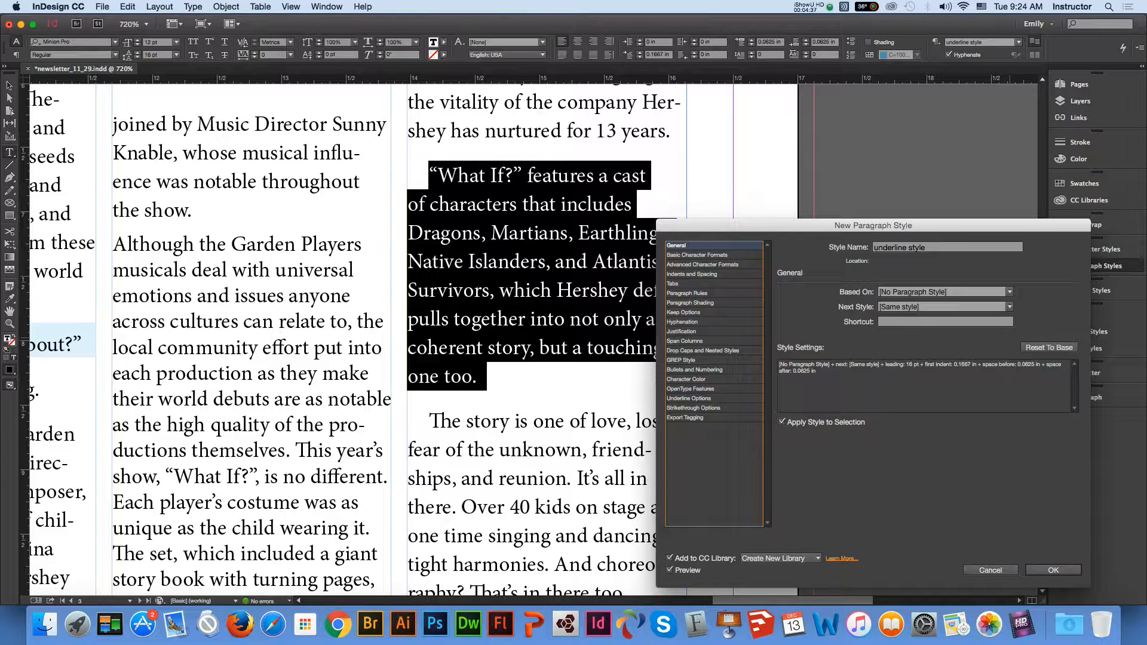
left_click(698, 255)
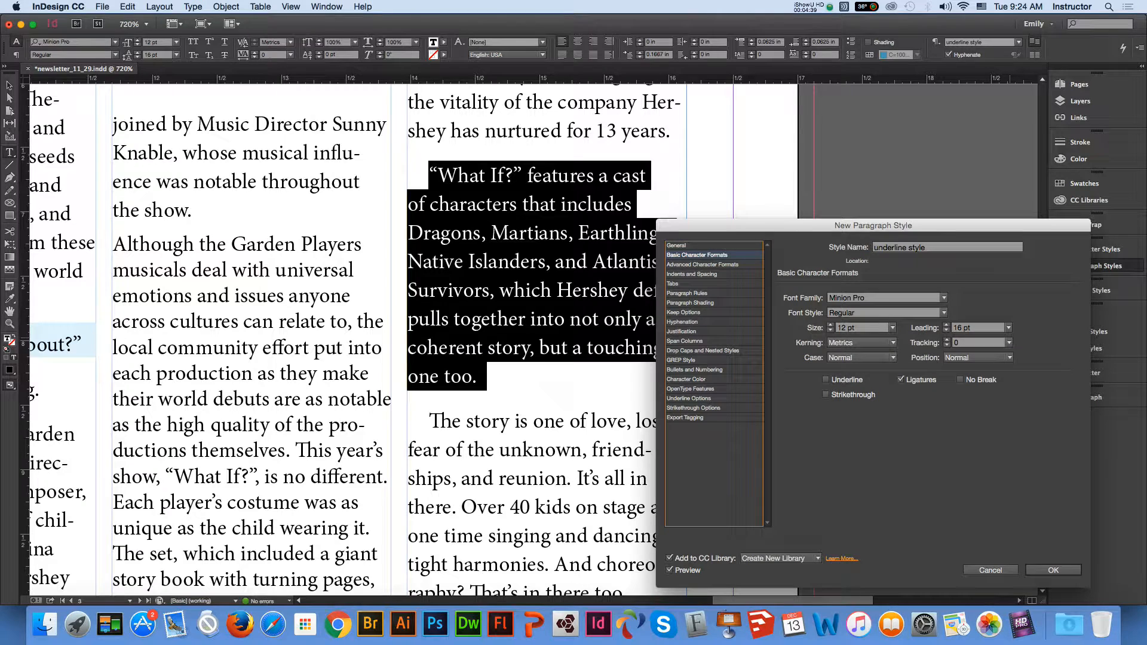
left_click(703, 264)
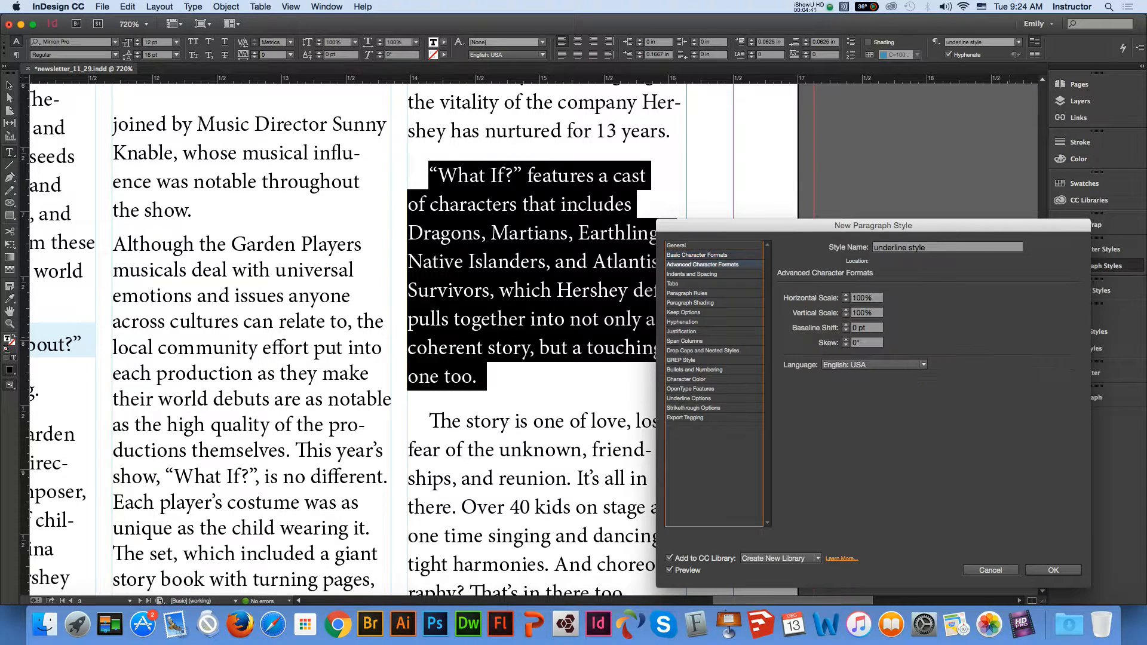
left_click(692, 274)
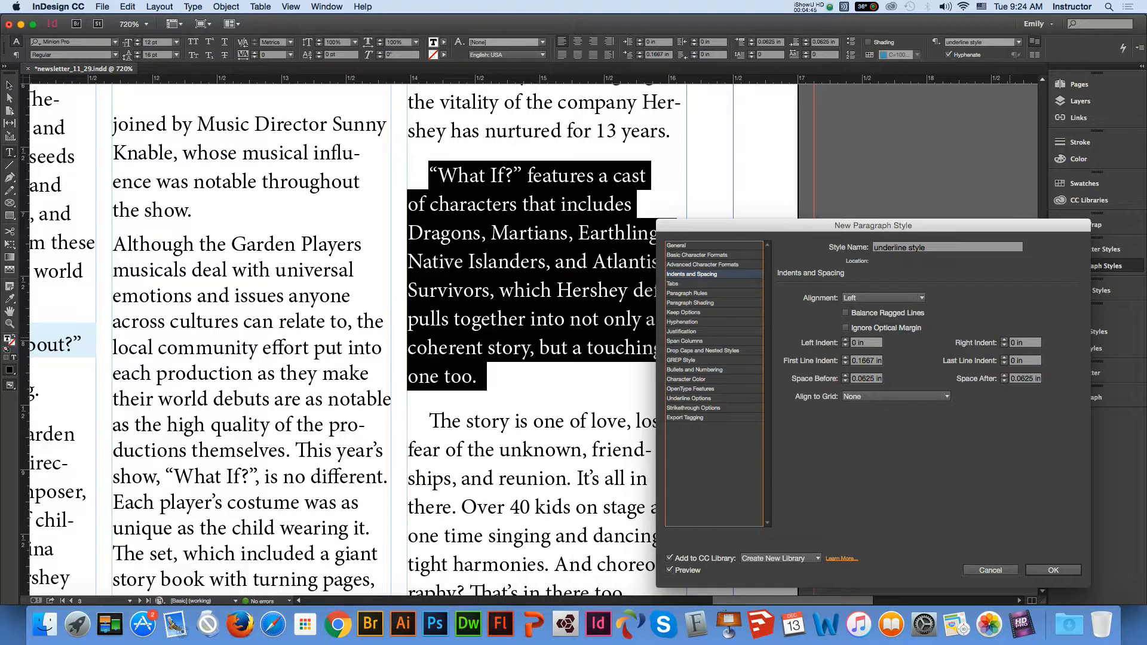
left_click(673, 284)
Turn on the paragraph rule above for the new style and set its offset to 0.1875 in
left_click(687, 294)
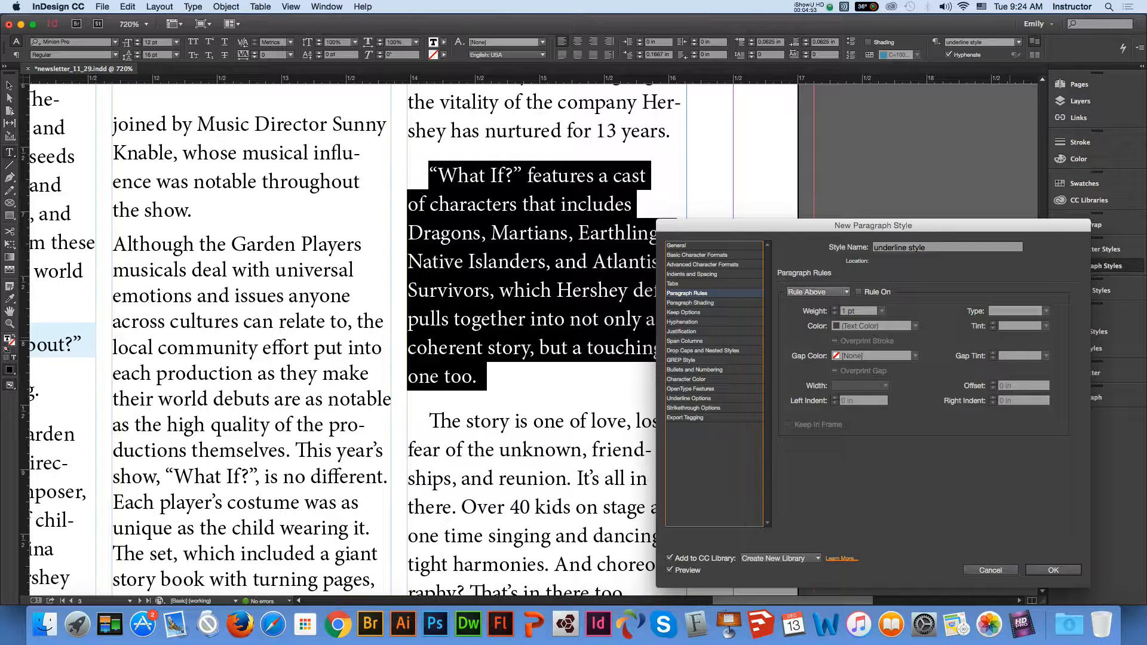
left_click(860, 292)
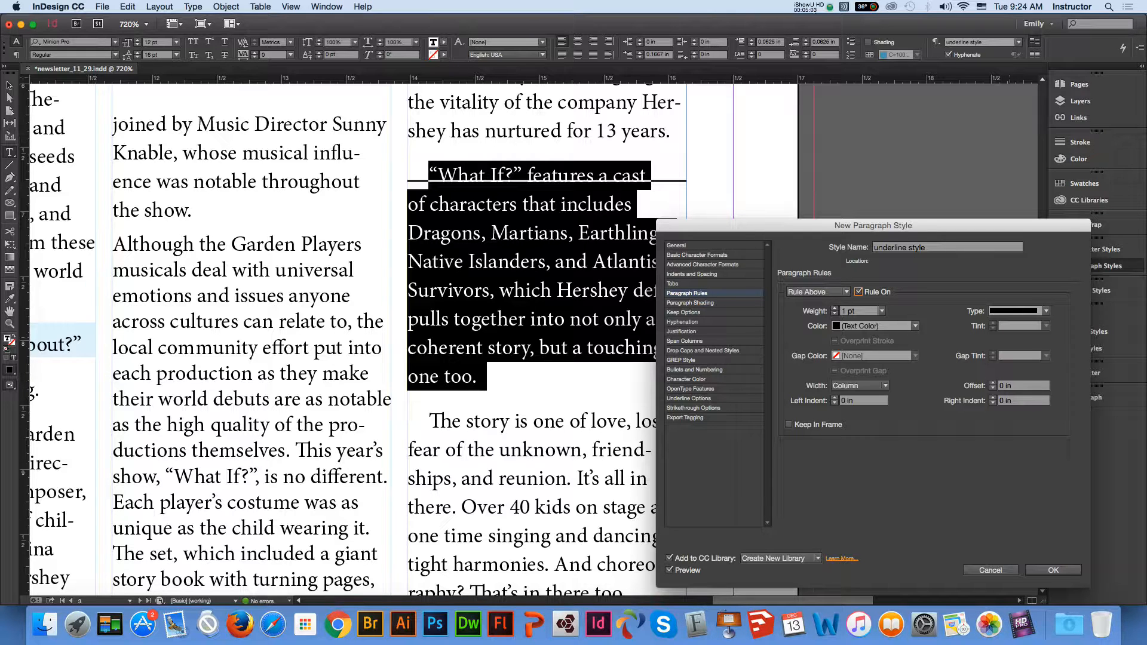
left_click(914, 327)
left_click(915, 326)
left_click(816, 292)
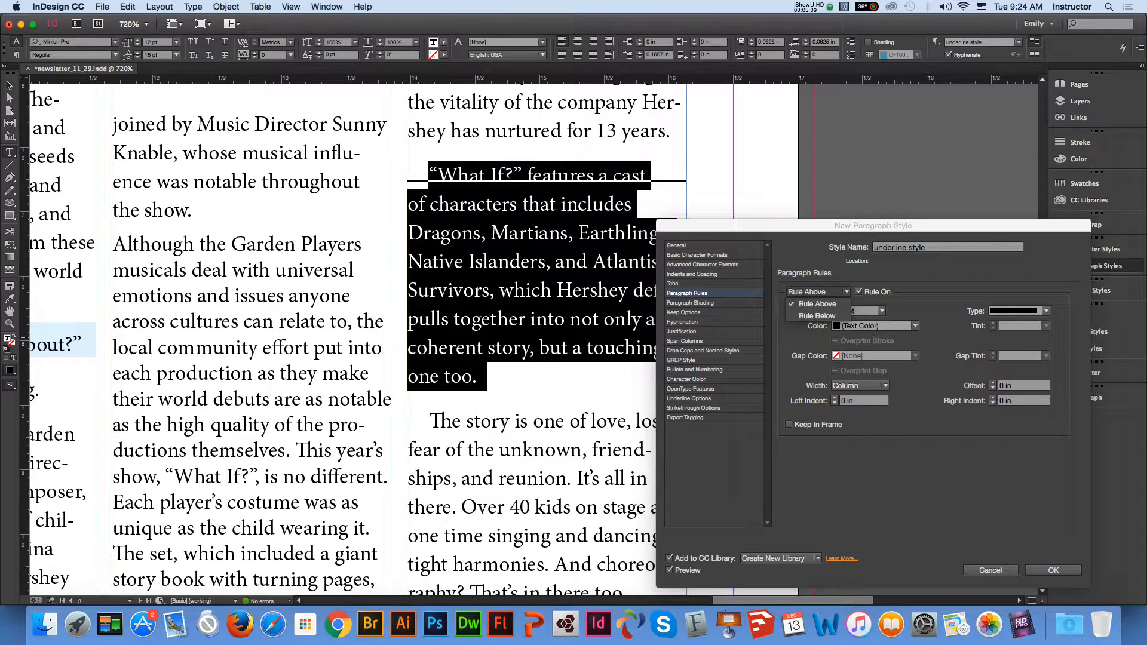
left_click(846, 305)
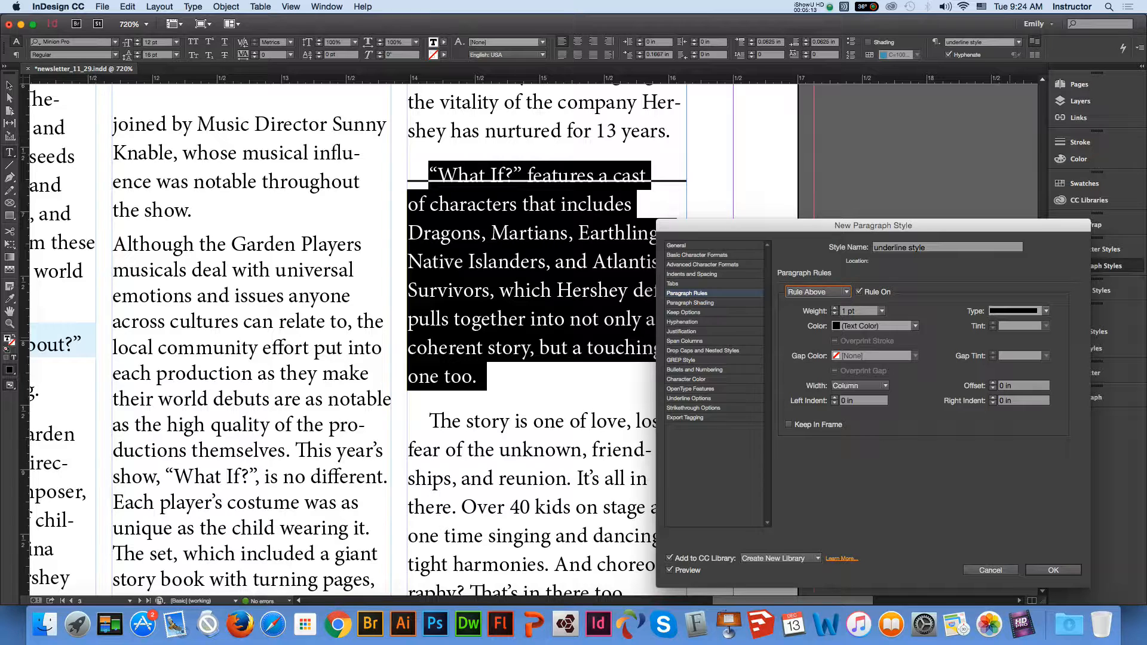
left_click(994, 383)
left_click(993, 383)
left_click(993, 383)
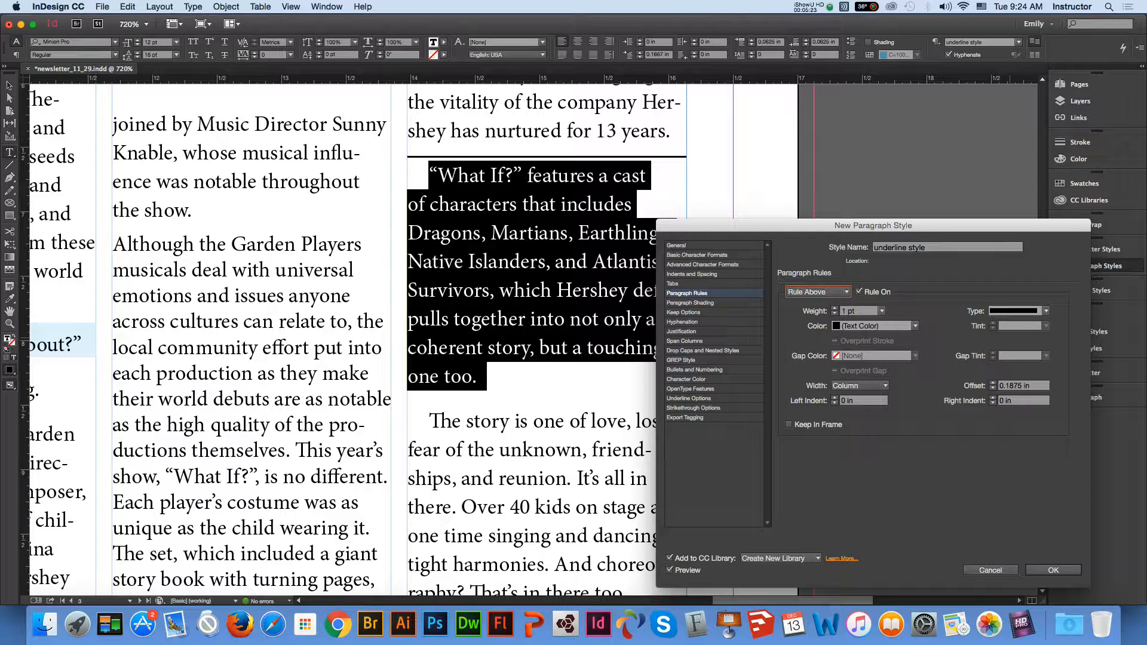
Turn on the paragraph rule below for the new style and set its offset to 0.125 in
left_click(818, 293)
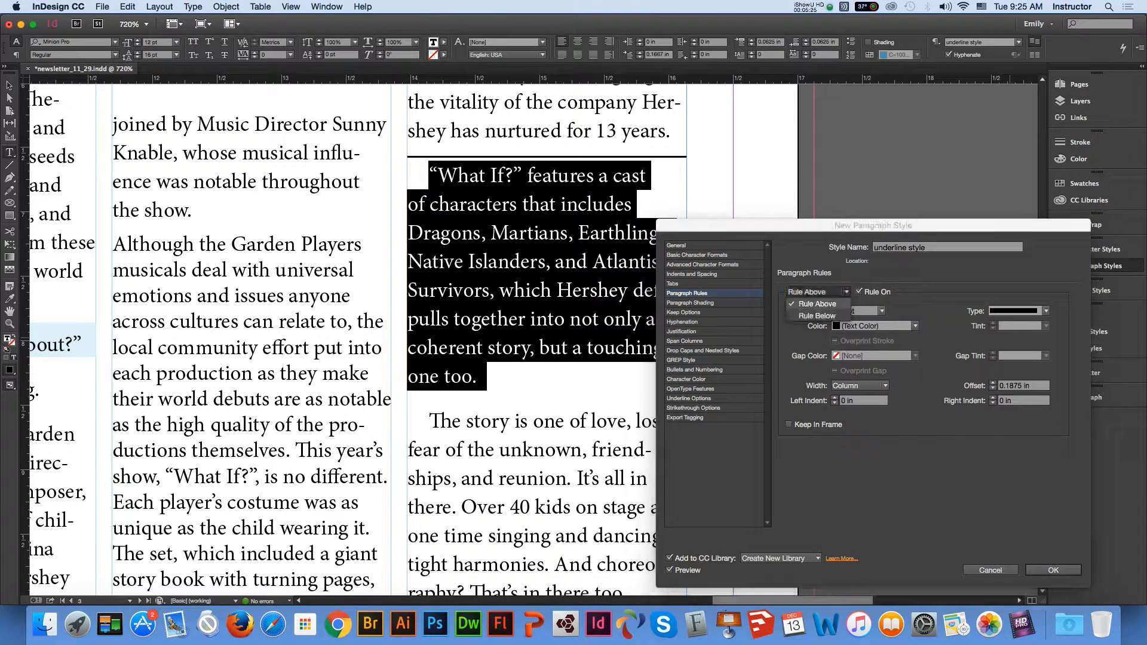
left_click(817, 316)
left_click(859, 292)
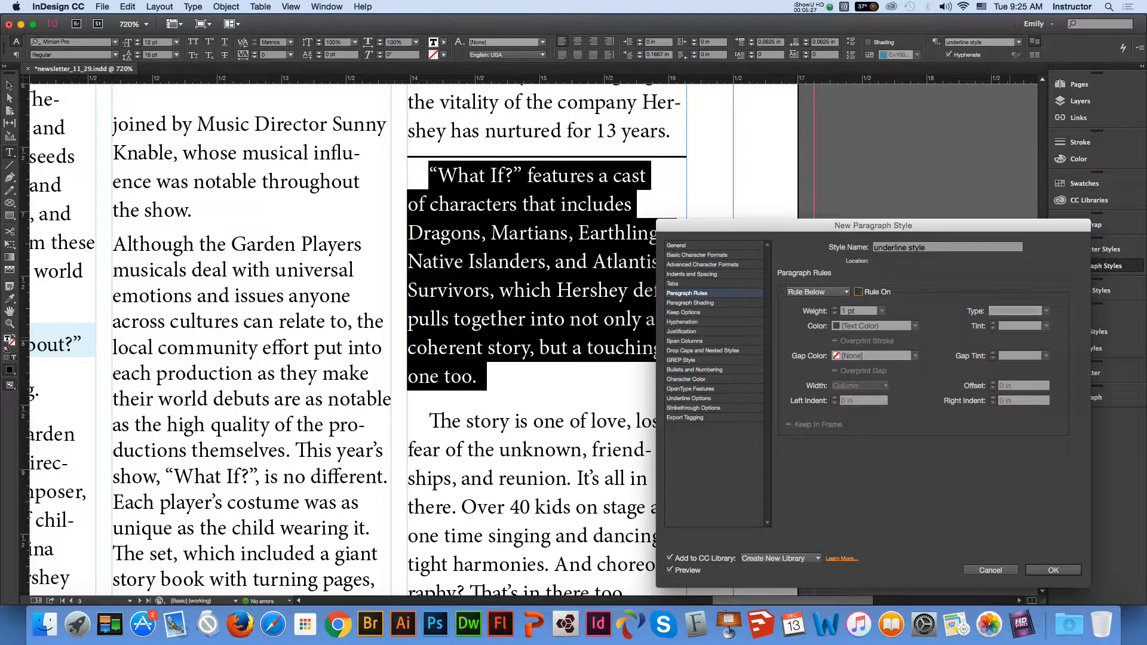
left_click(993, 389)
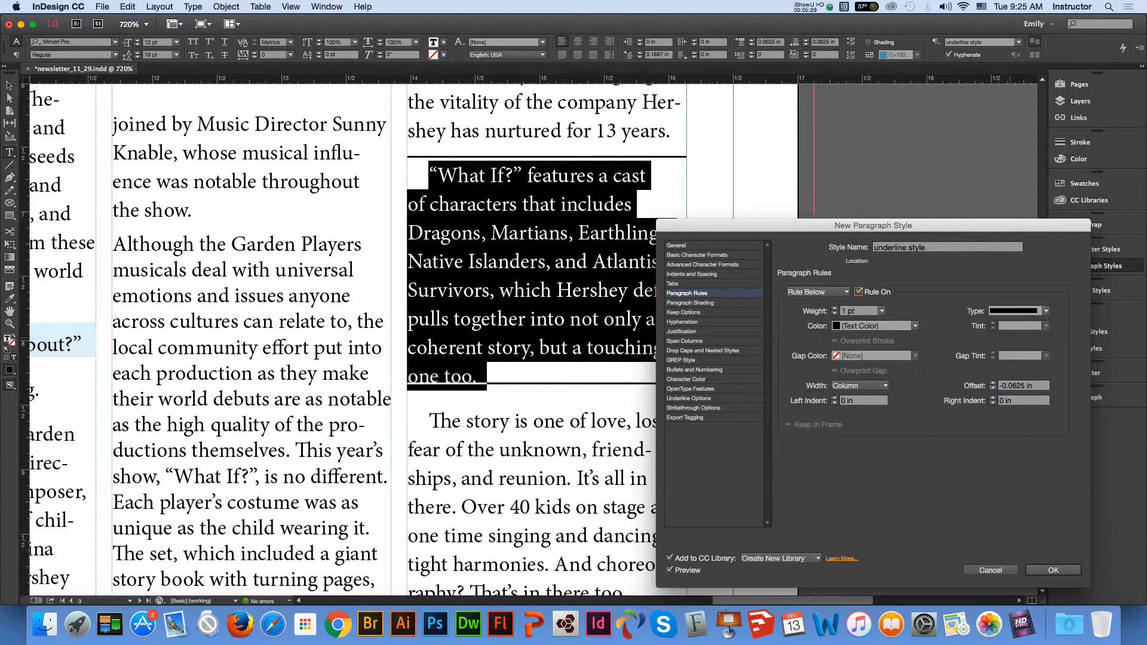
left_click(993, 383)
left_click(993, 383)
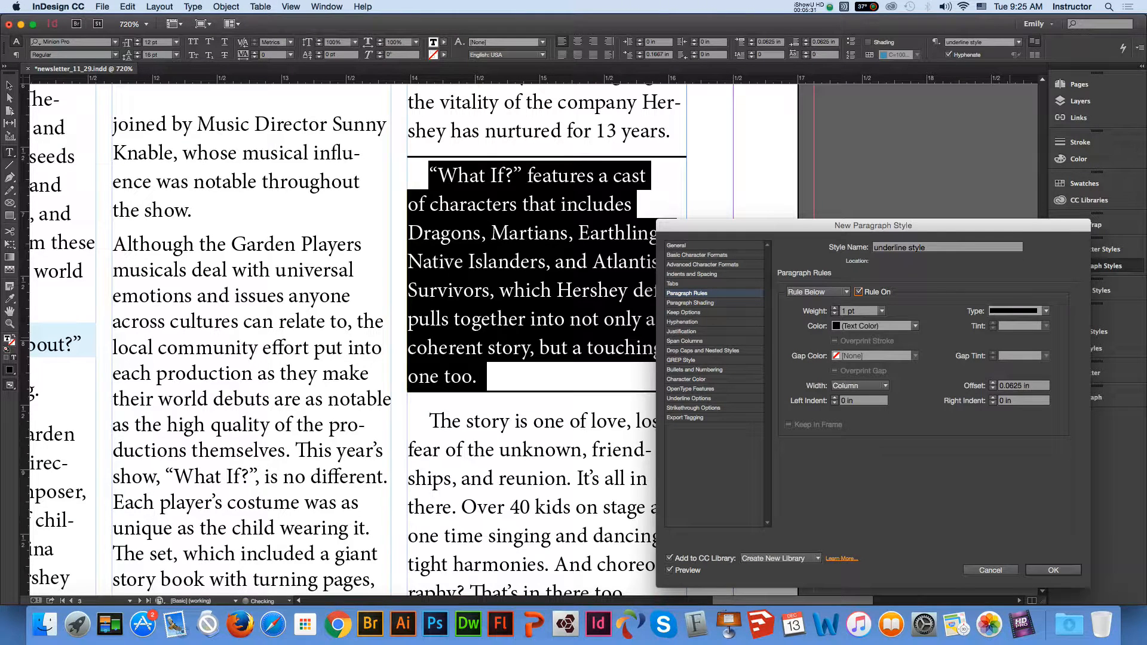
left_click_drag(1035, 386, 1005, 386)
type("0.1825")
key("Tab")
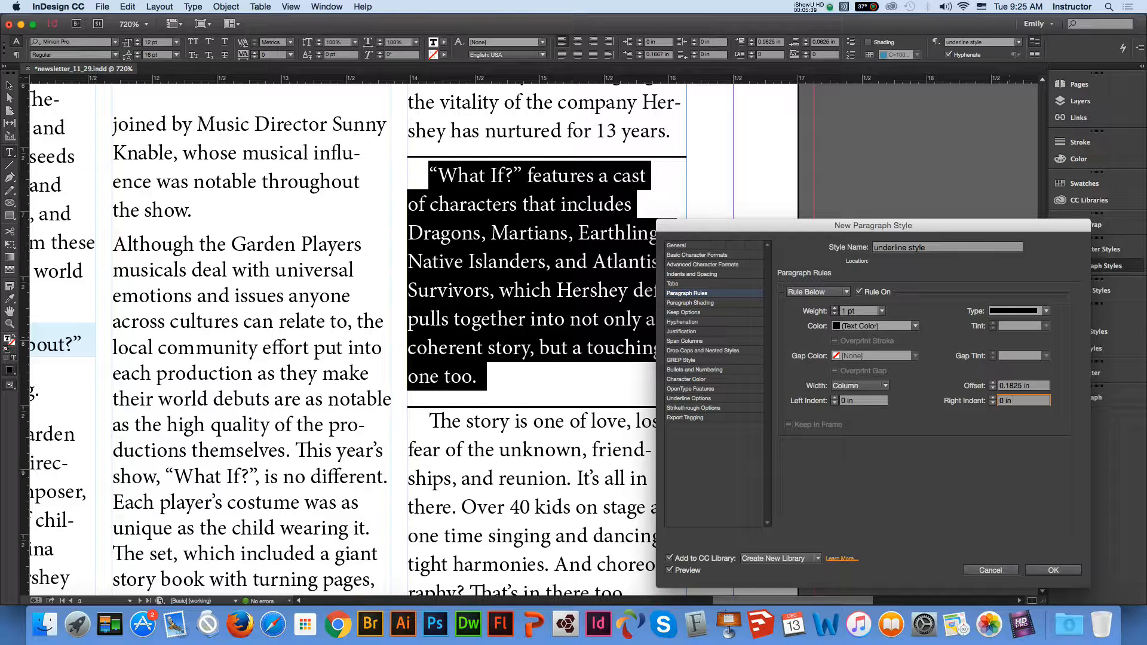
left_click(993, 383)
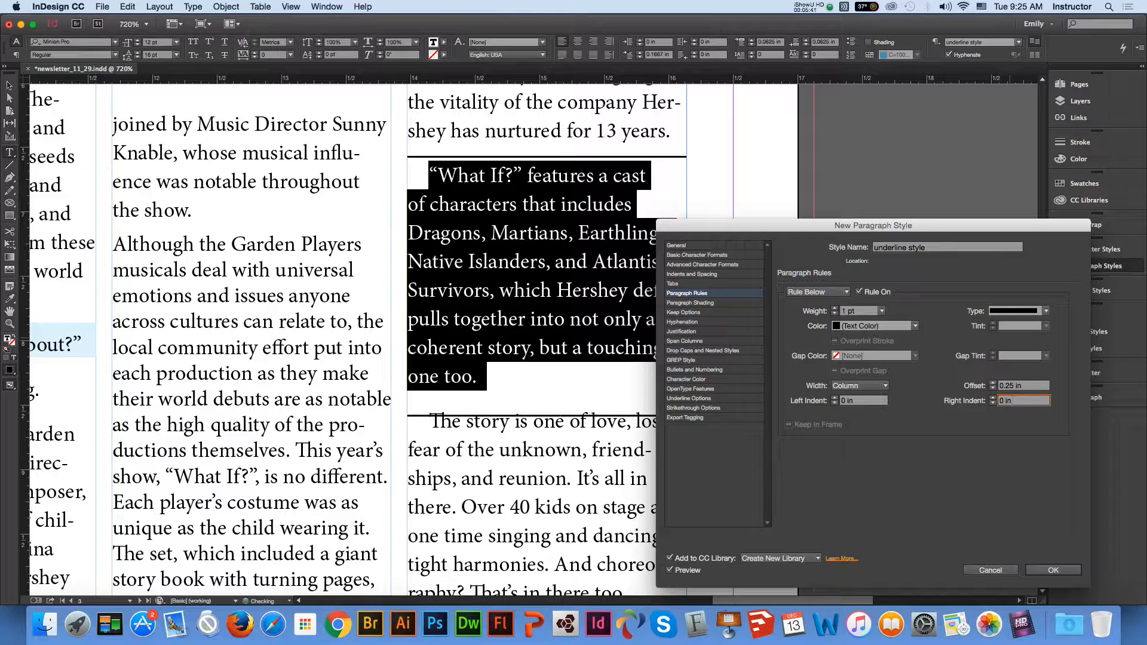
left_click(993, 388)
left_click(993, 388)
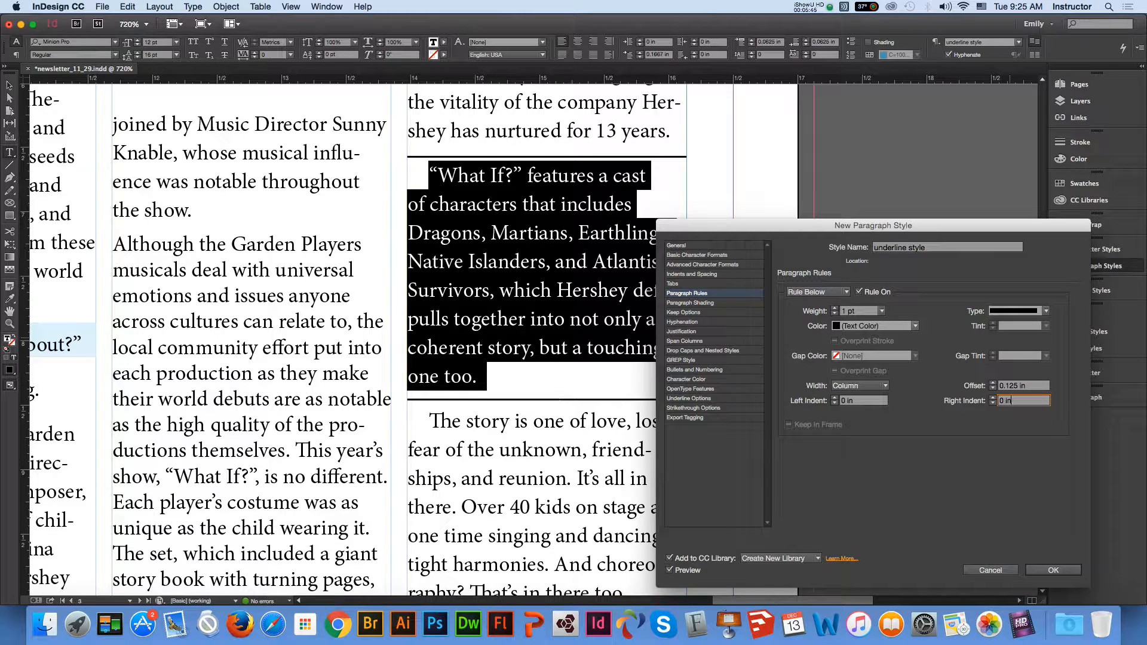
Set the rule below's color to the dark green C=75 M=5 Y=100 K=54 swatch with a 40% tint
left_click(916, 325)
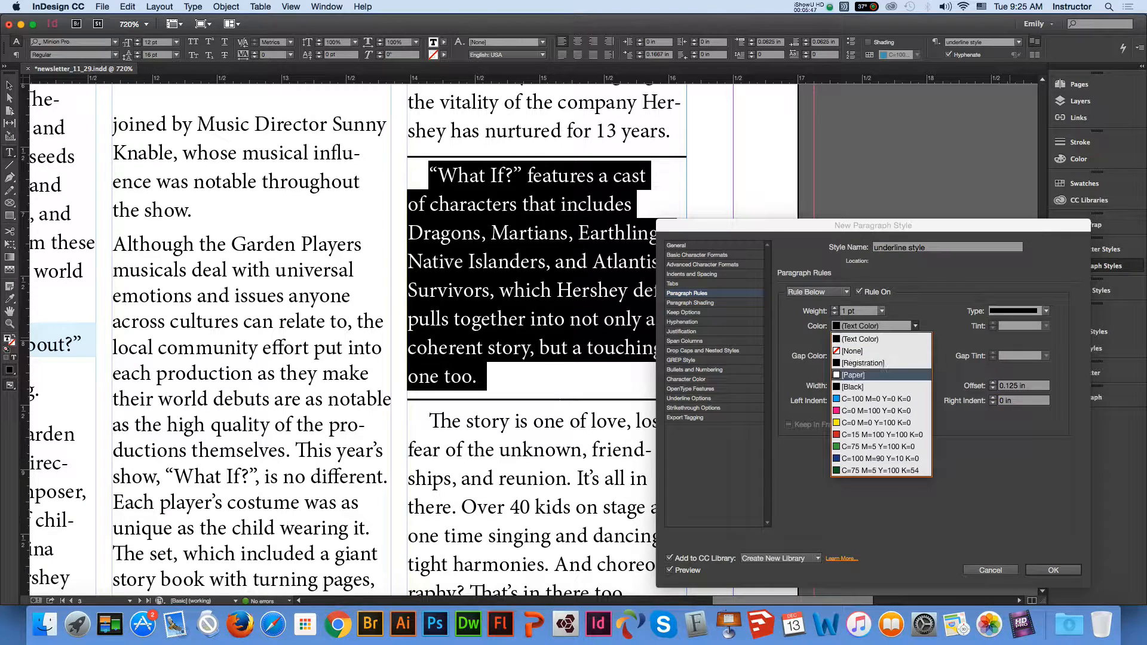
left_click(880, 470)
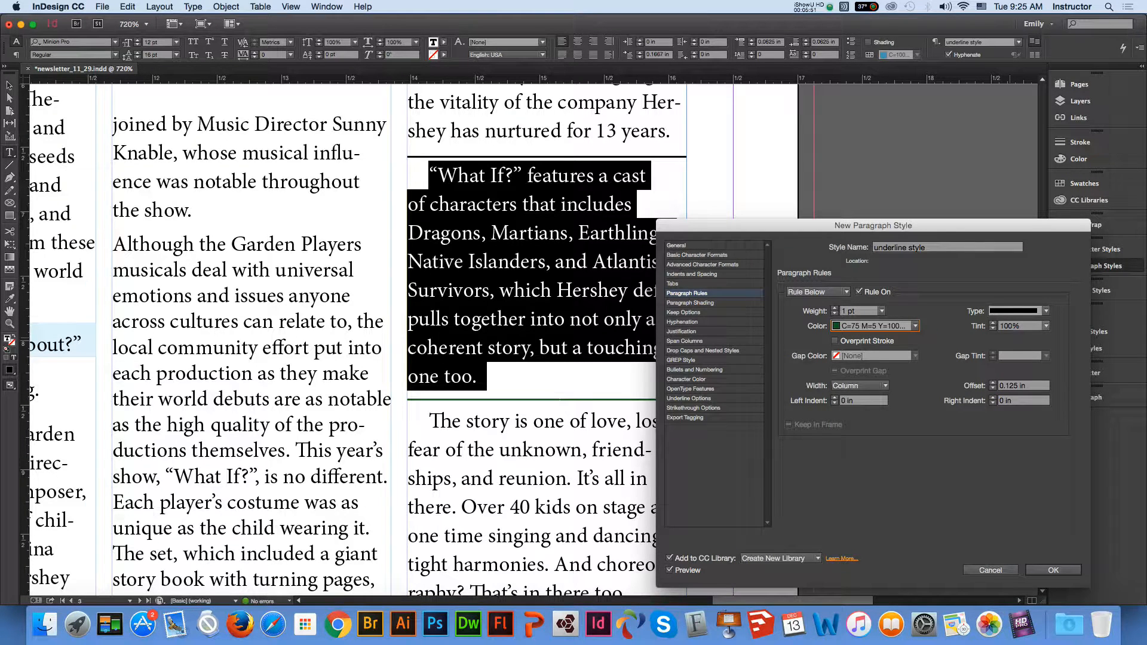
left_click(1047, 326)
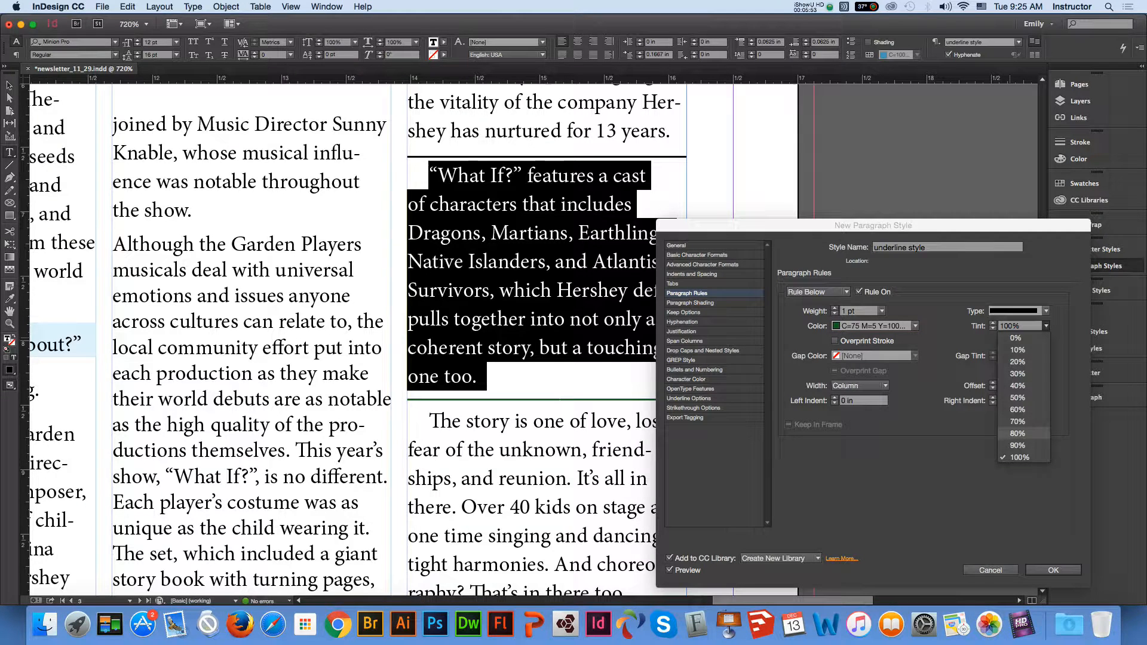
left_click(1017, 433)
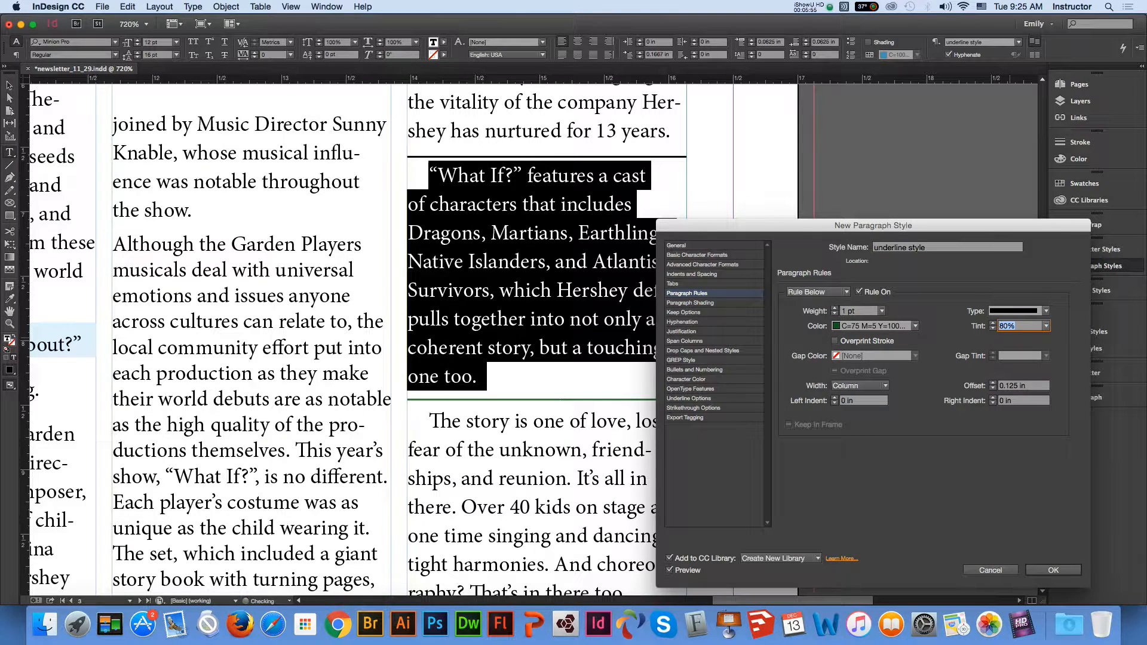
left_click(1046, 326)
left_click(1017, 386)
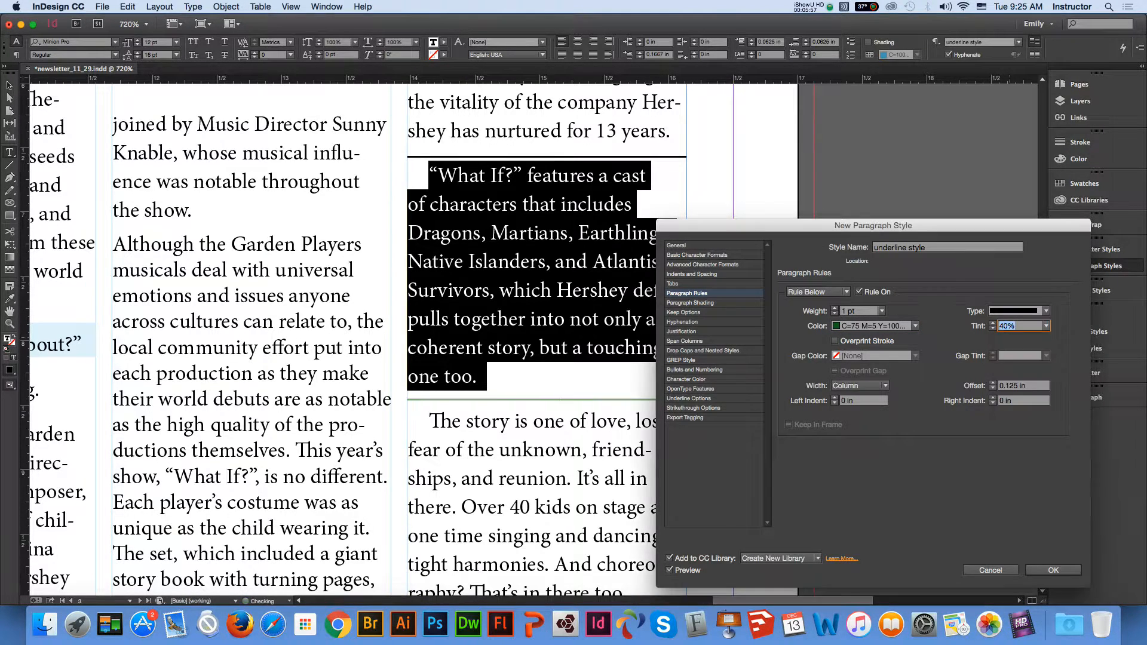
Set the rule above's color to the dark green C=75 M=5 Y=100 K=54 swatch with an 80% tint
left_click(816, 291)
left_click(817, 304)
left_click(915, 325)
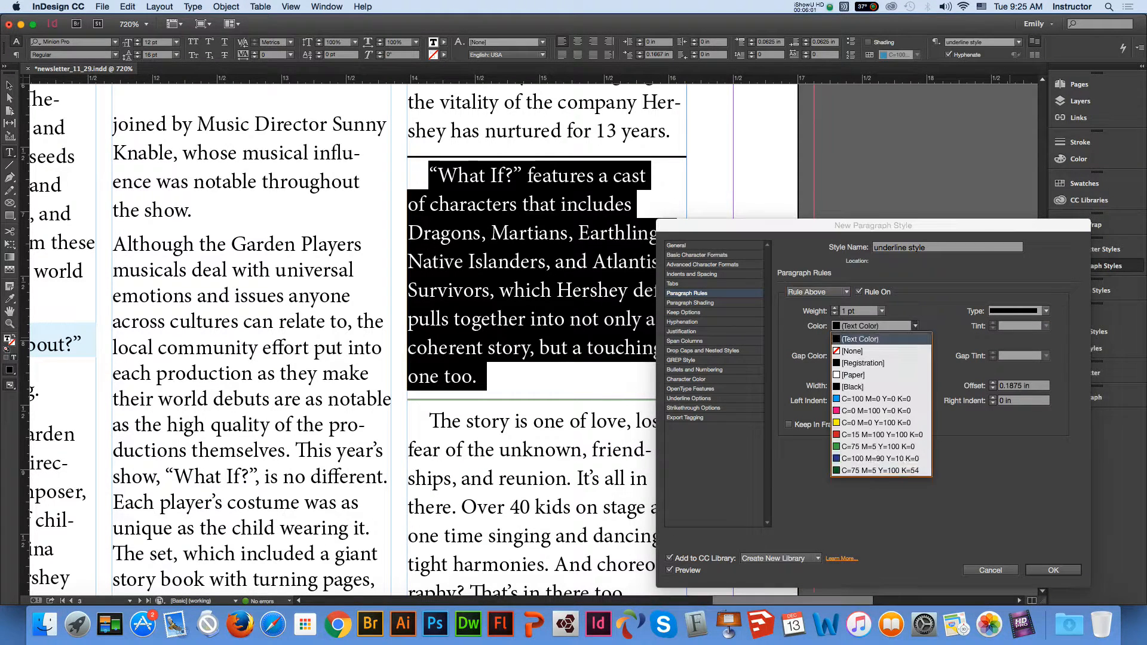
left_click(878, 471)
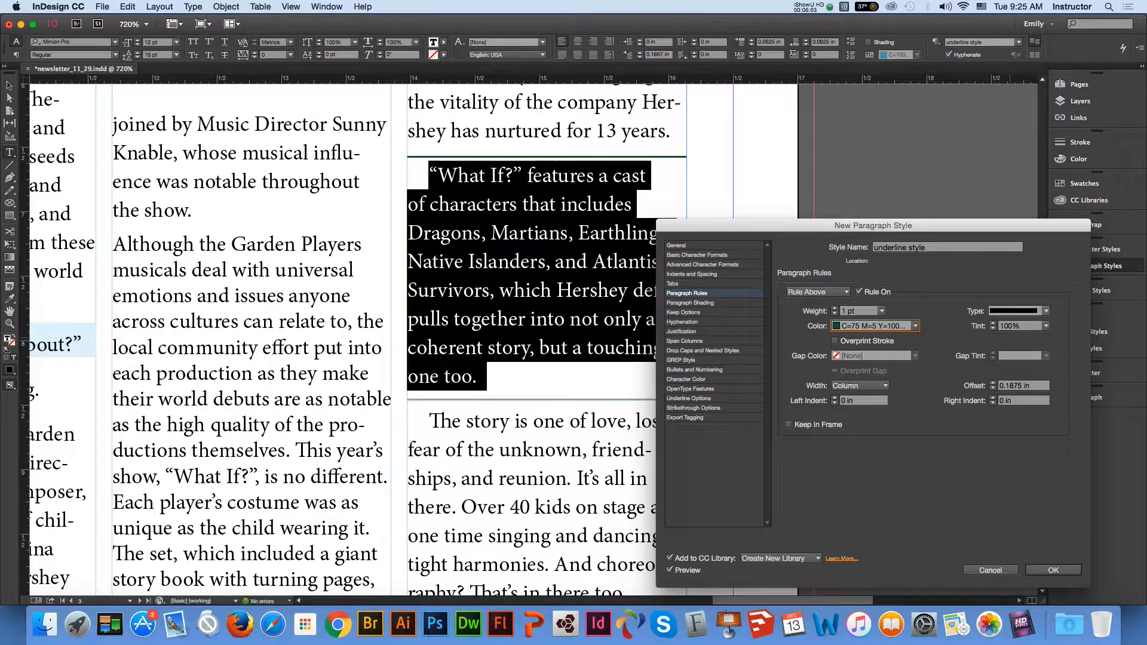
left_click(1046, 325)
left_click(1018, 434)
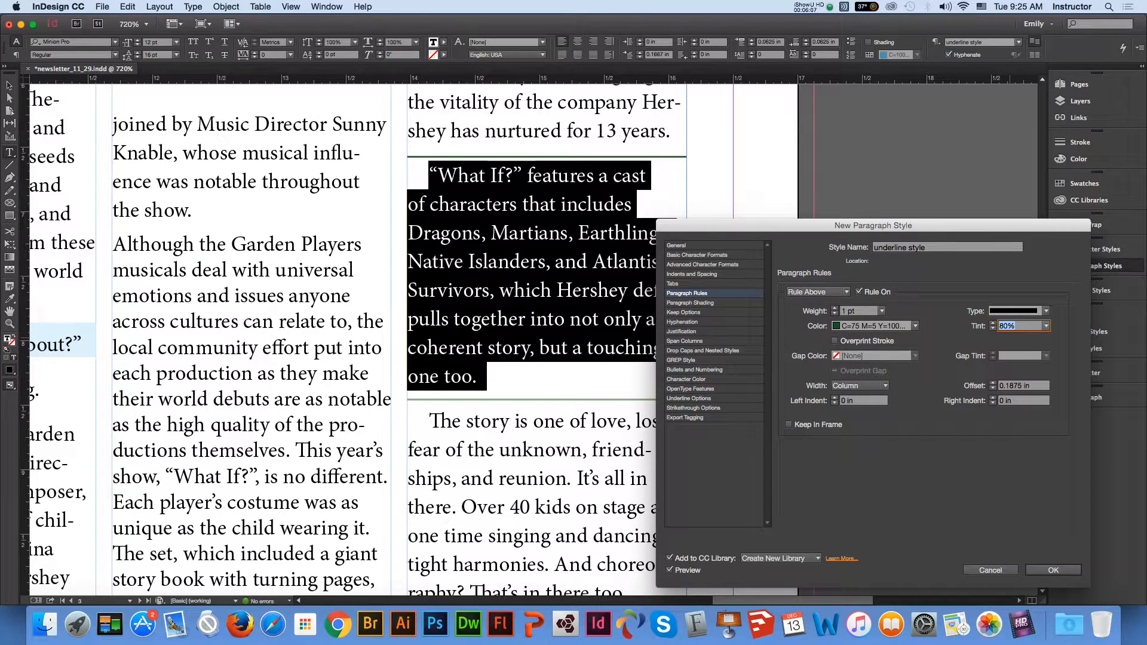
Look through the new style's settings from Paragraph Shading to GREP Style
left_click(690, 303)
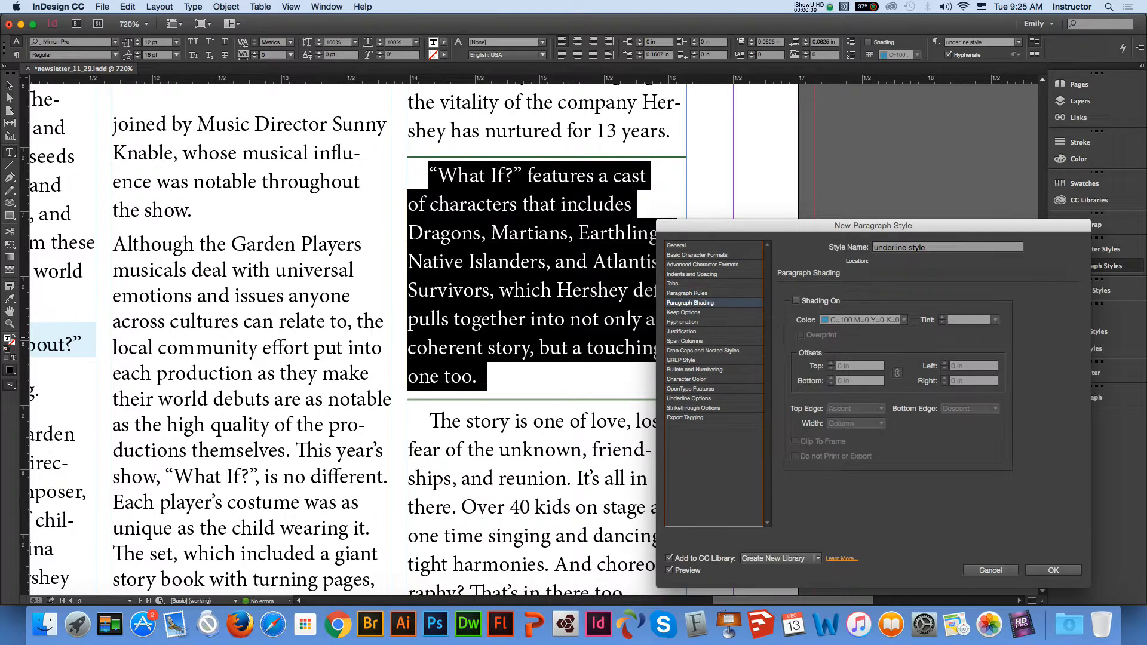
key("Down")
key("Down")
key("Down")
key("Down")
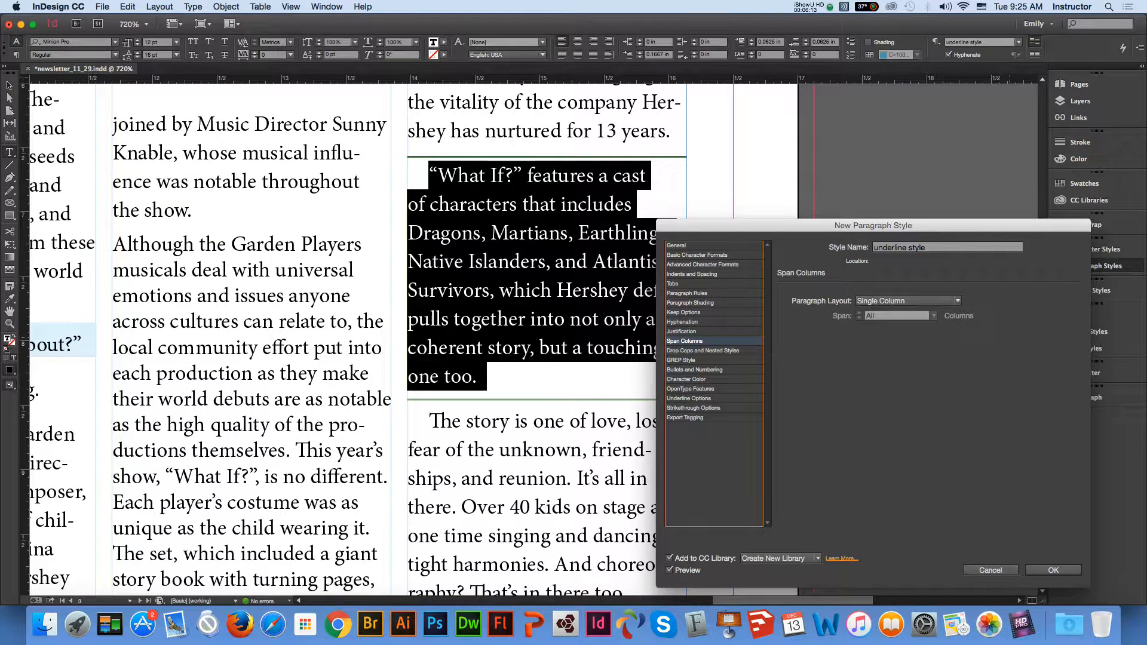
key("Down")
key("Down")
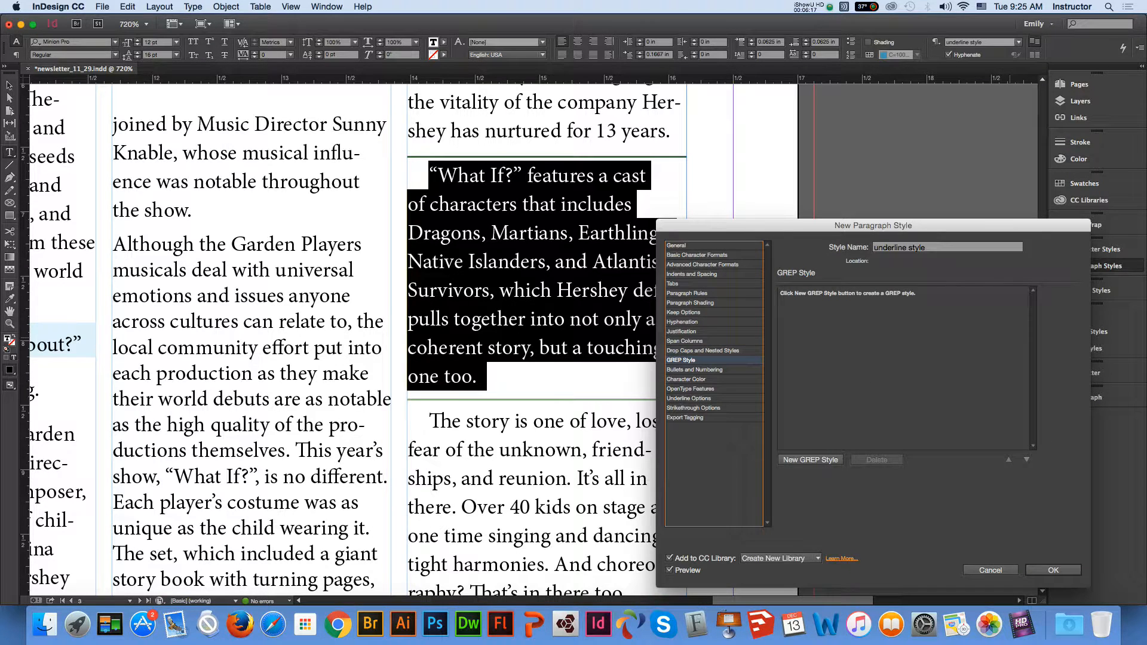
Turn on underlining for the new style and try an underline weight of 10 pt
left_click(689, 399)
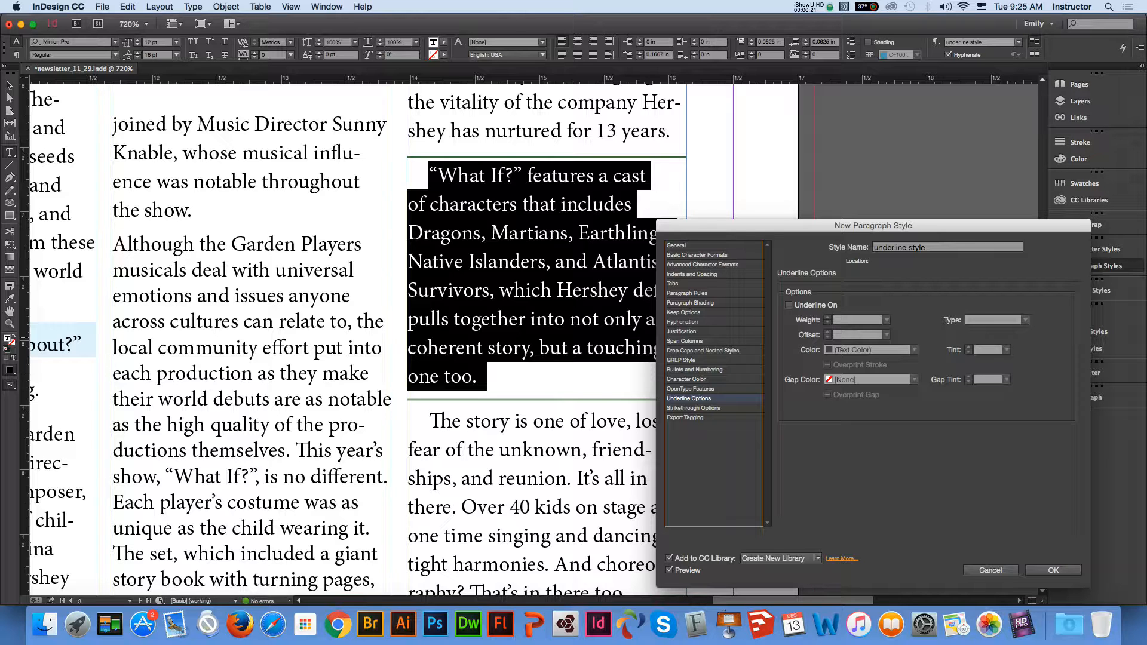
left_click(789, 306)
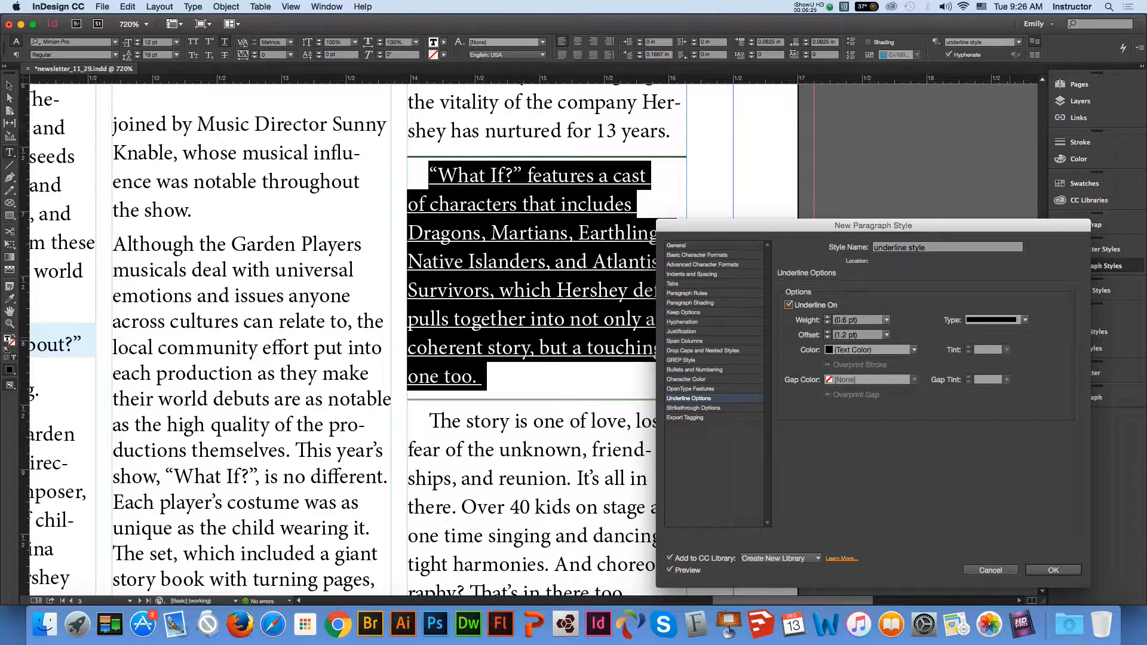
left_click(887, 321)
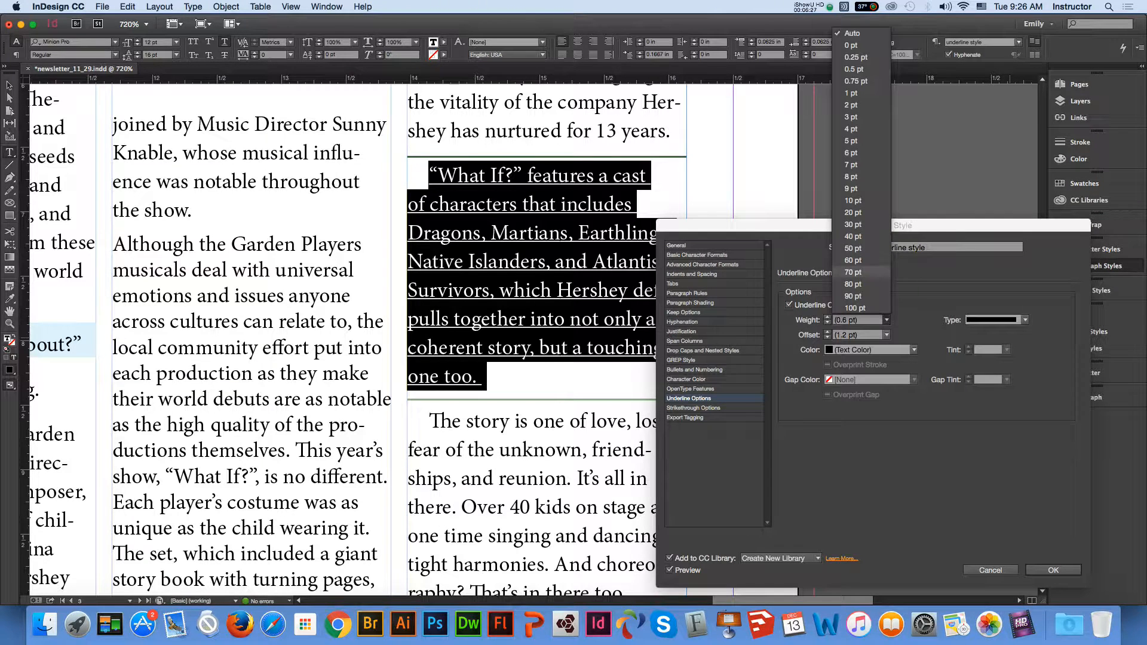
left_click(859, 201)
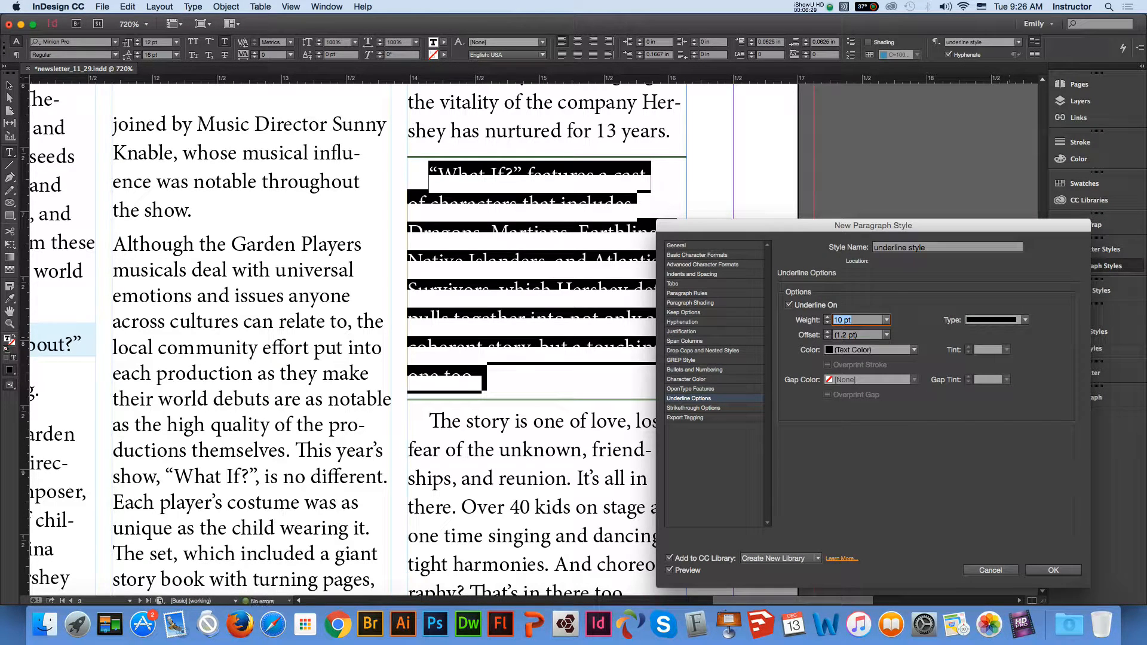
Try underline weights of 4, 50, 40, 30 and 20 pt on the selected paragraph
left_click(887, 320)
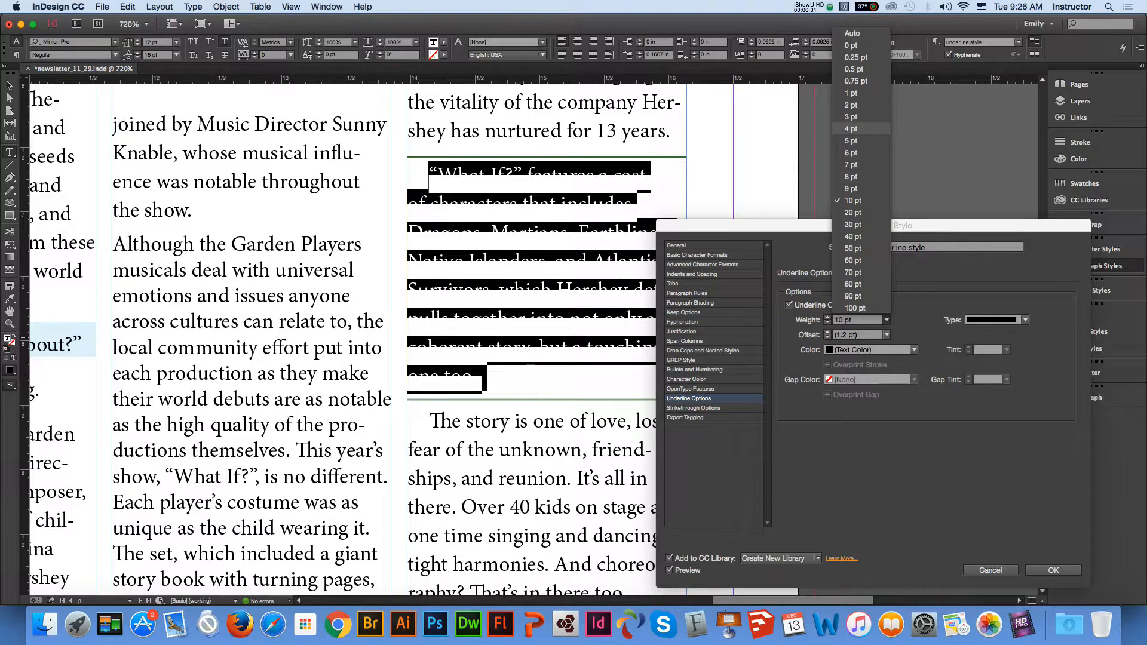
left_click(851, 128)
left_click(887, 320)
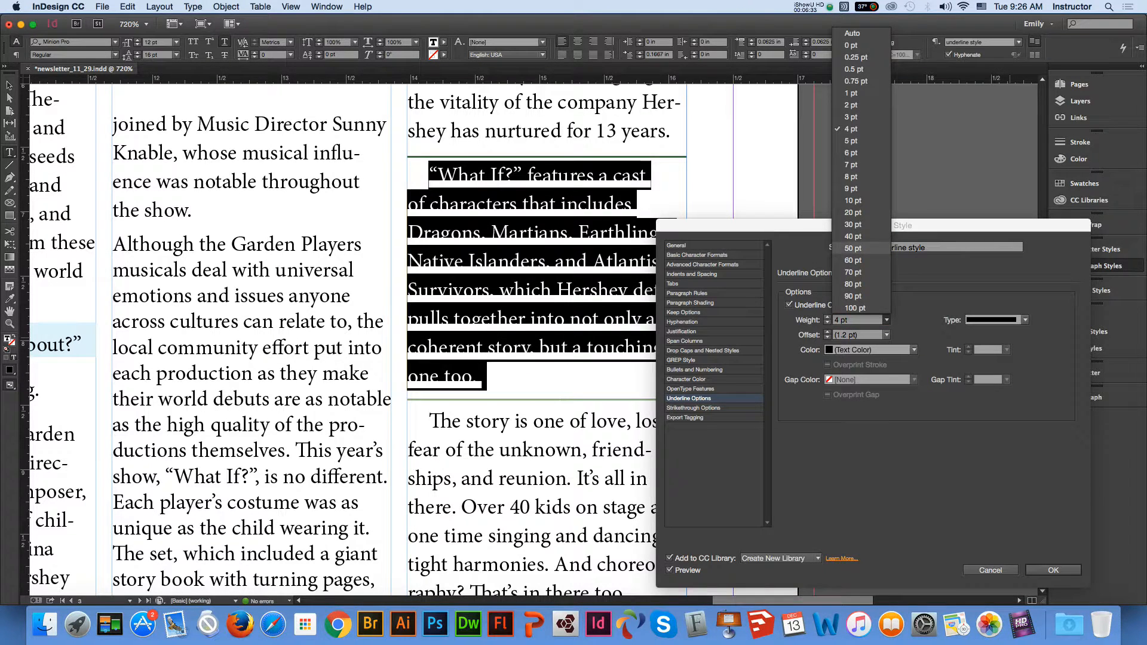
left_click(860, 249)
left_click(887, 321)
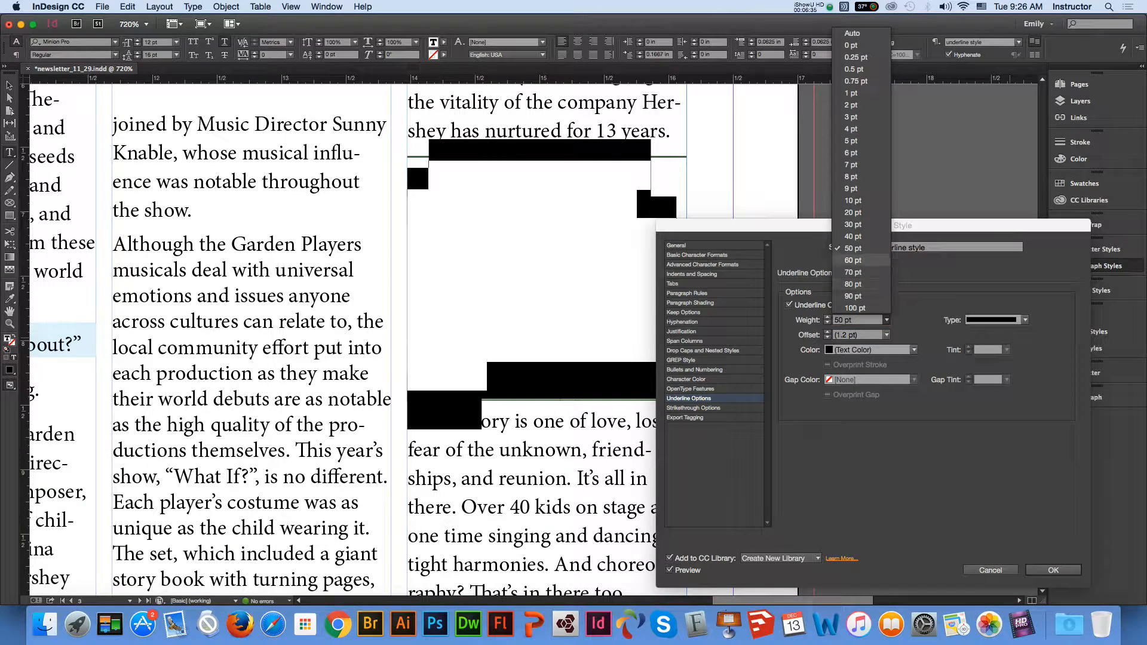
left_click(861, 237)
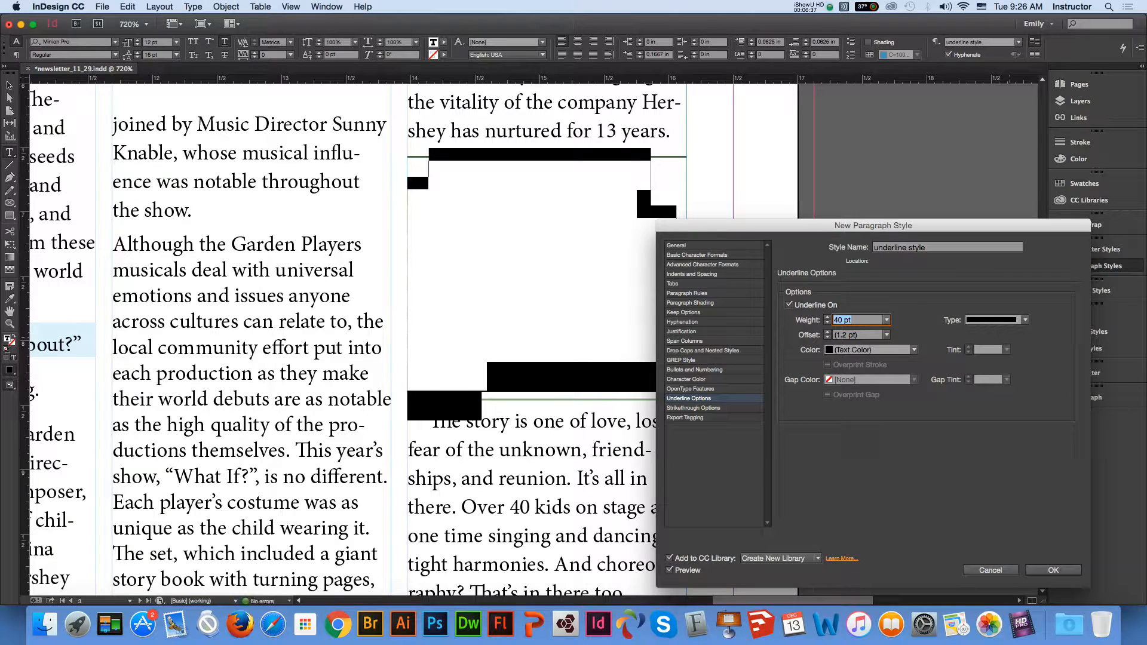
left_click(887, 320)
left_click(860, 210)
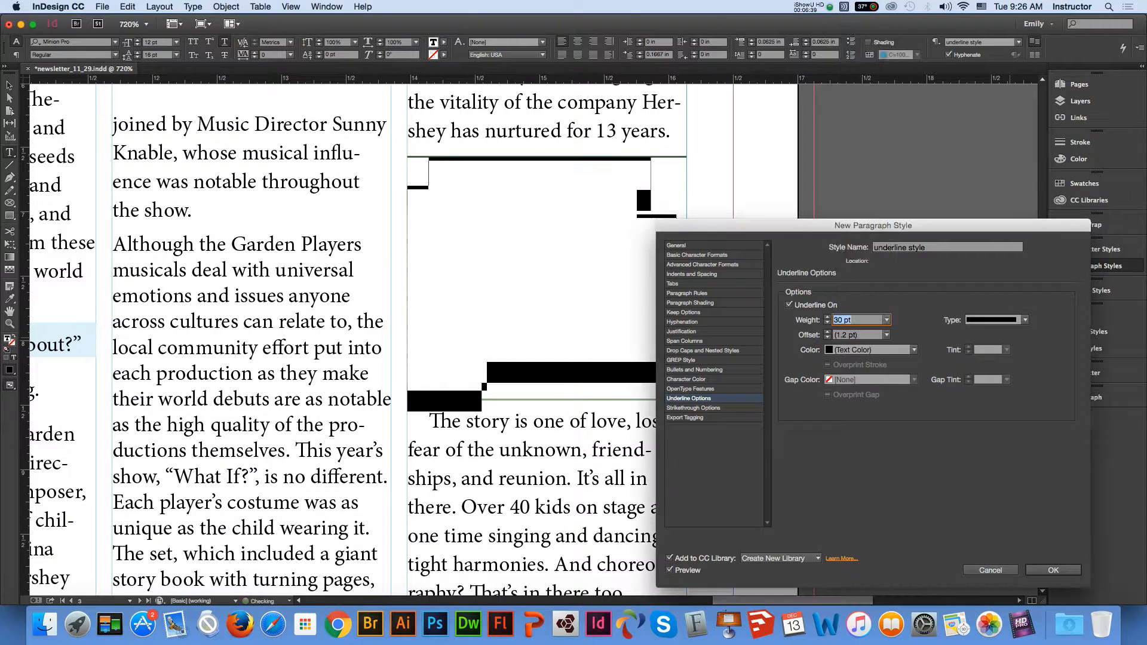
left_click(887, 320)
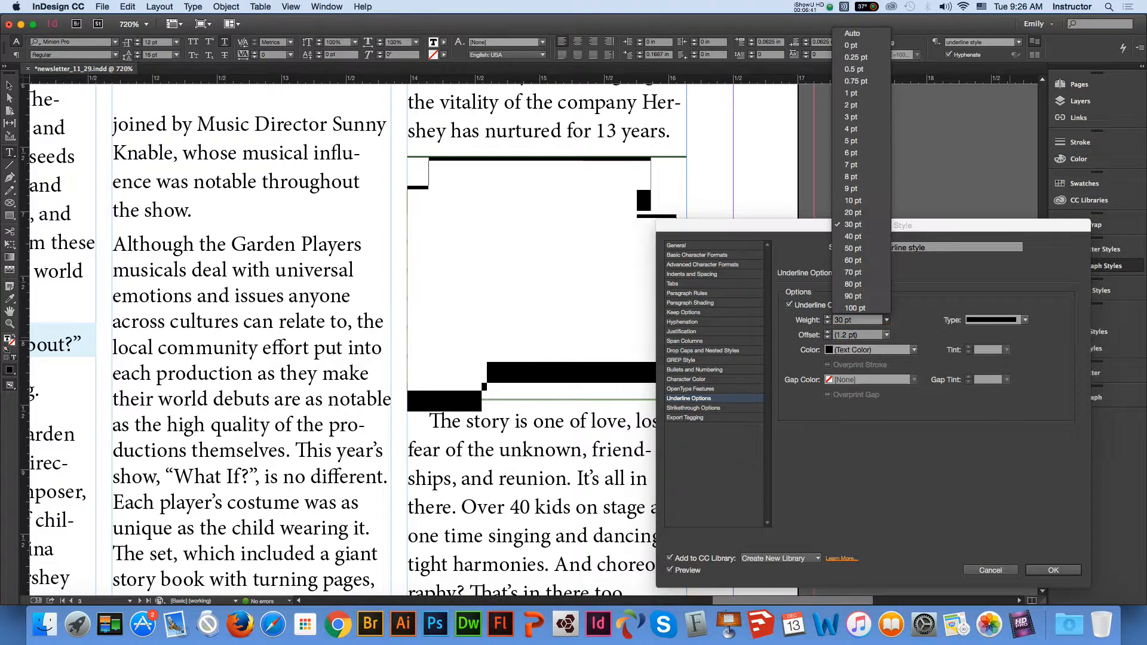
left_click(853, 212)
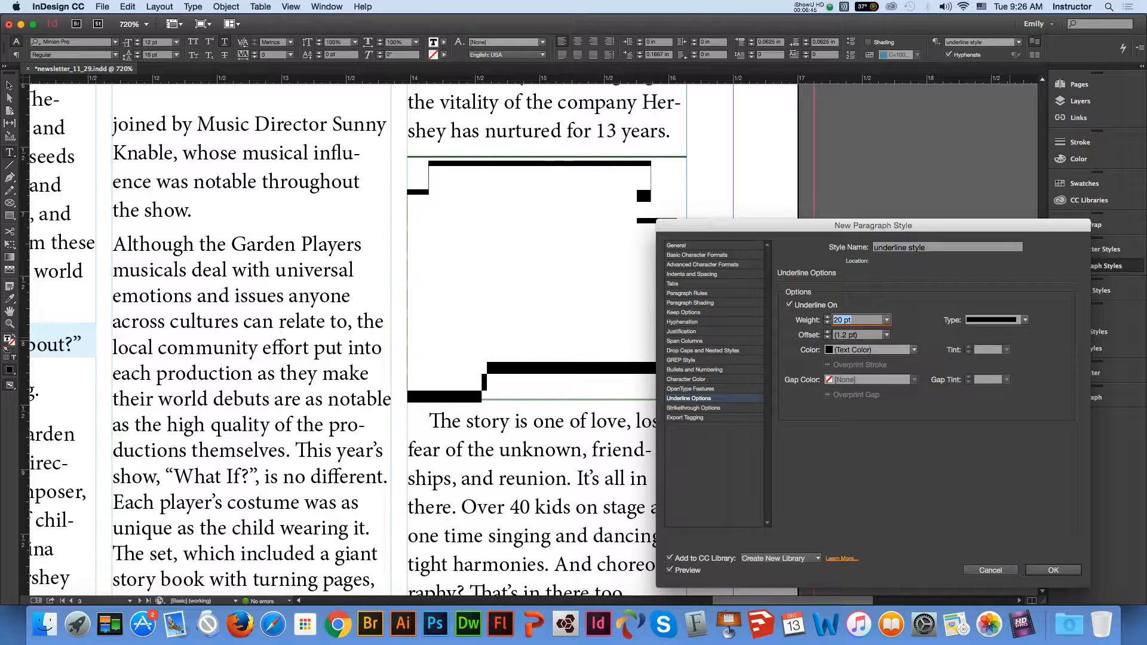
Set the underline weight to 16 pt, after testing 15 pt, and color it with the dark green C=75 M=5 Y=100 K=54 swatch
left_click(887, 320)
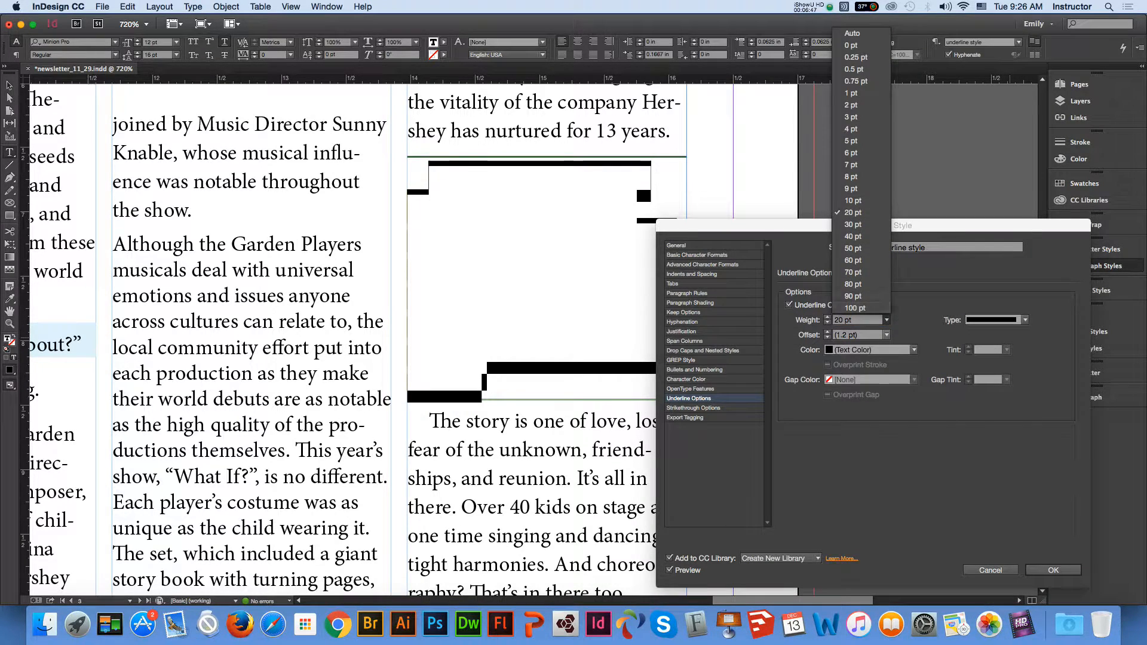
left_click(855, 321)
type("15")
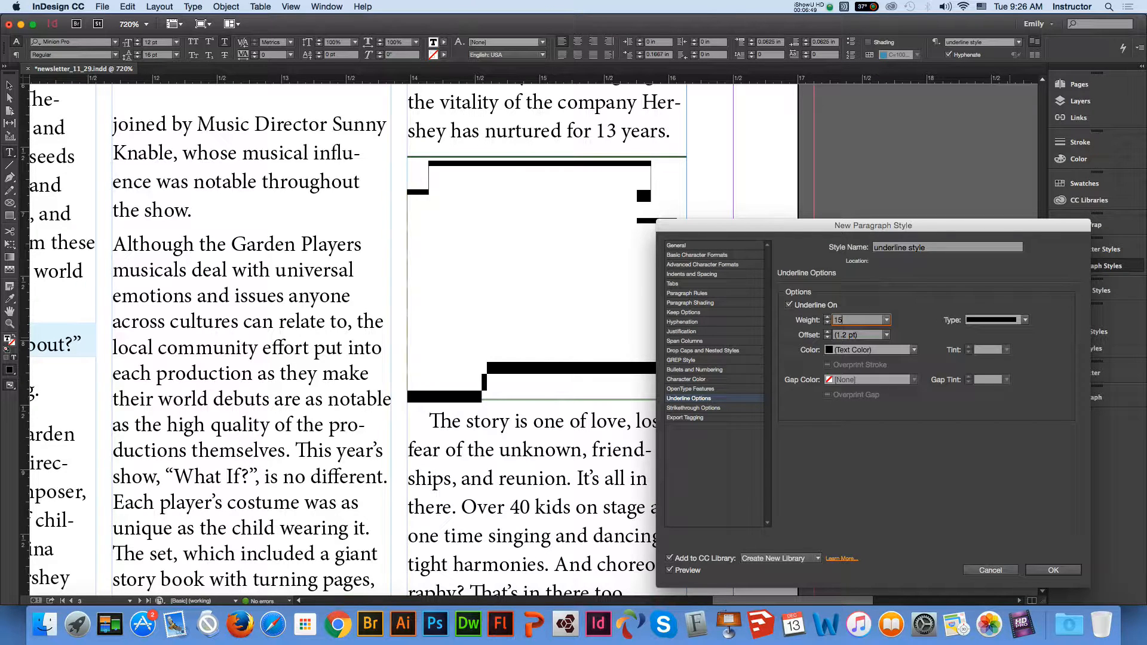
key("Tab")
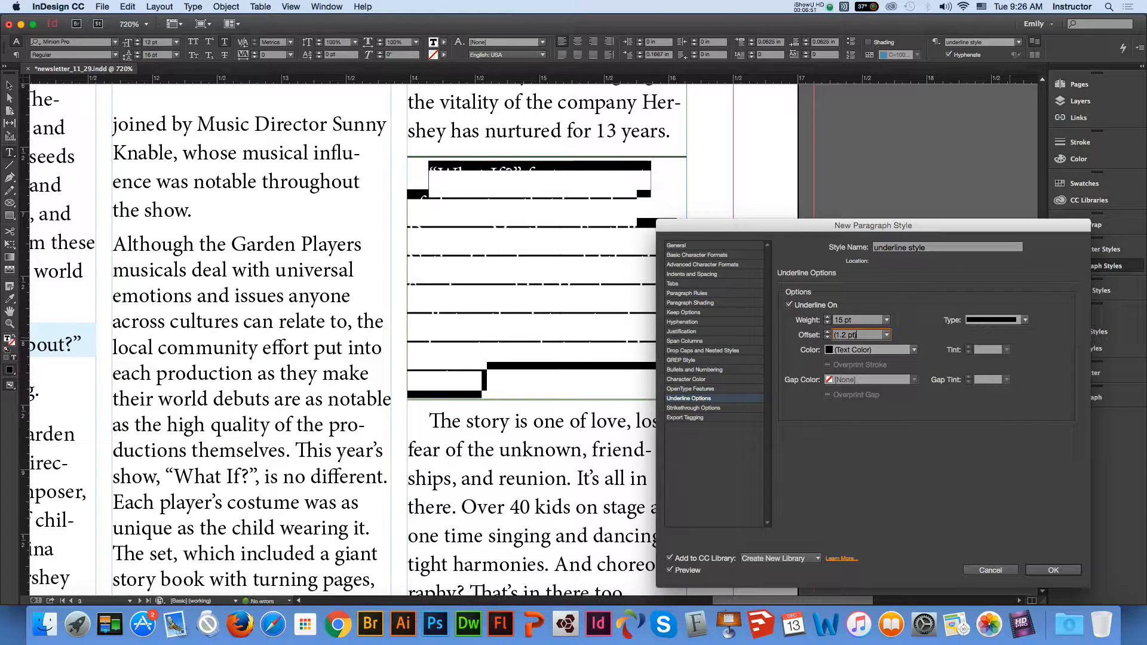
left_click(842, 320)
key("BackSpace")
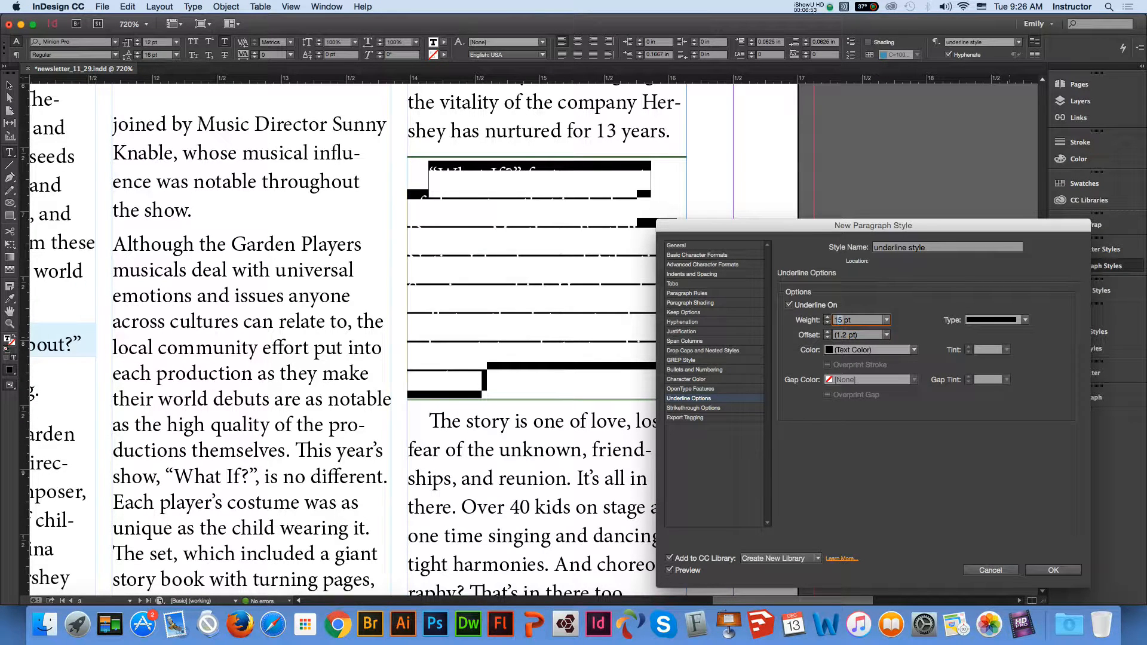
type("6")
key("Tab")
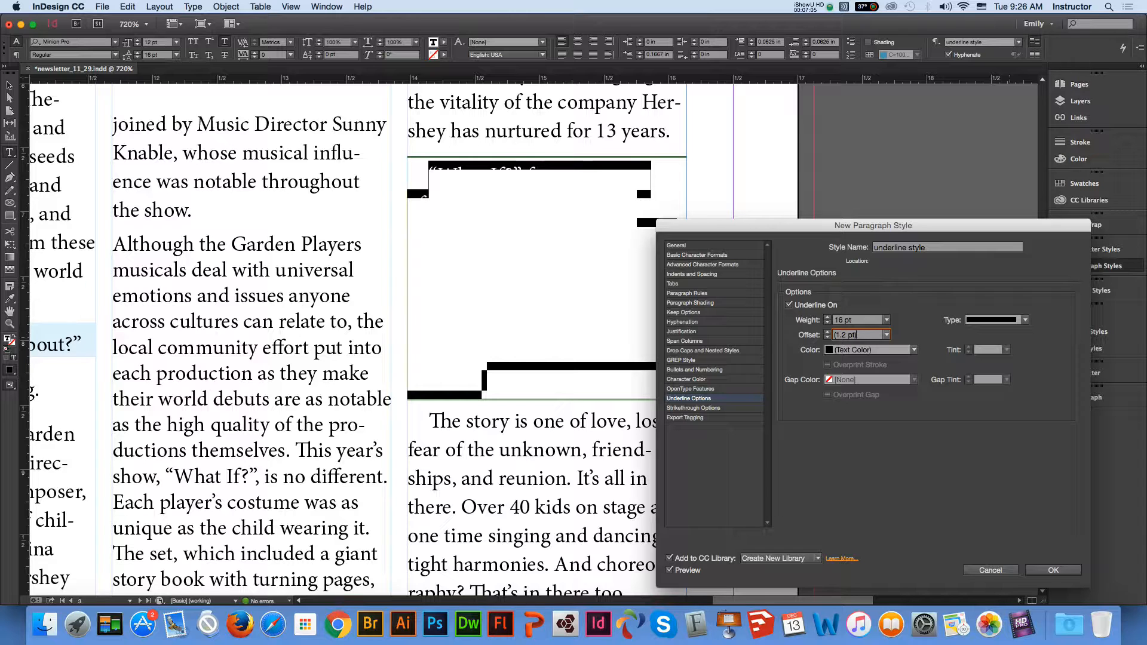
left_click(914, 349)
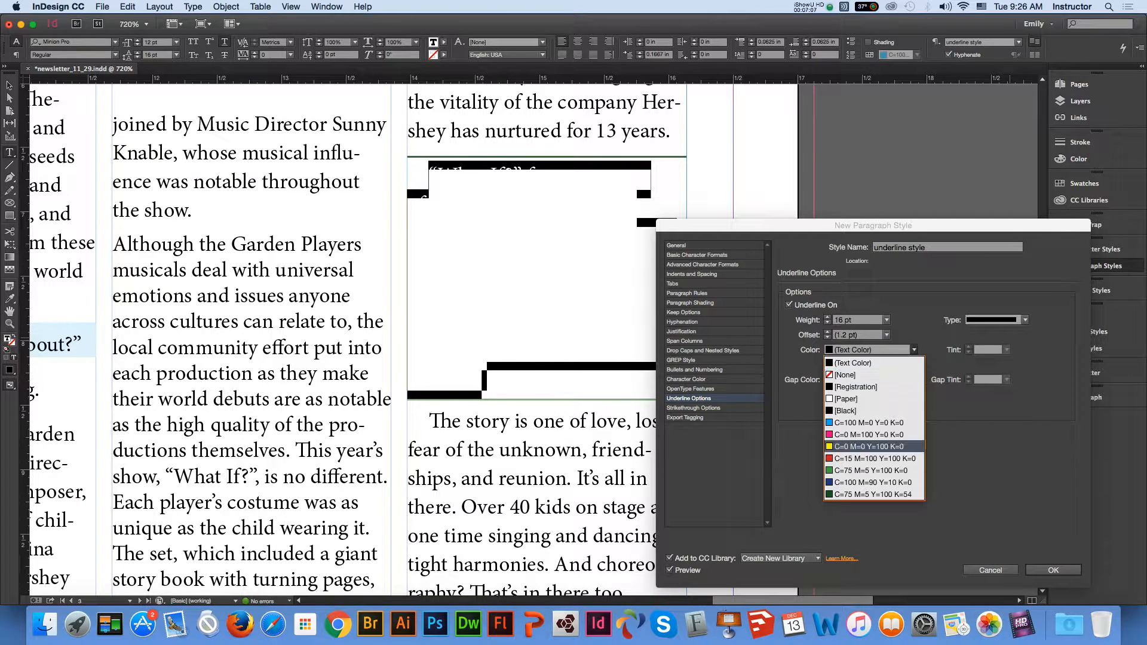
left_click(872, 494)
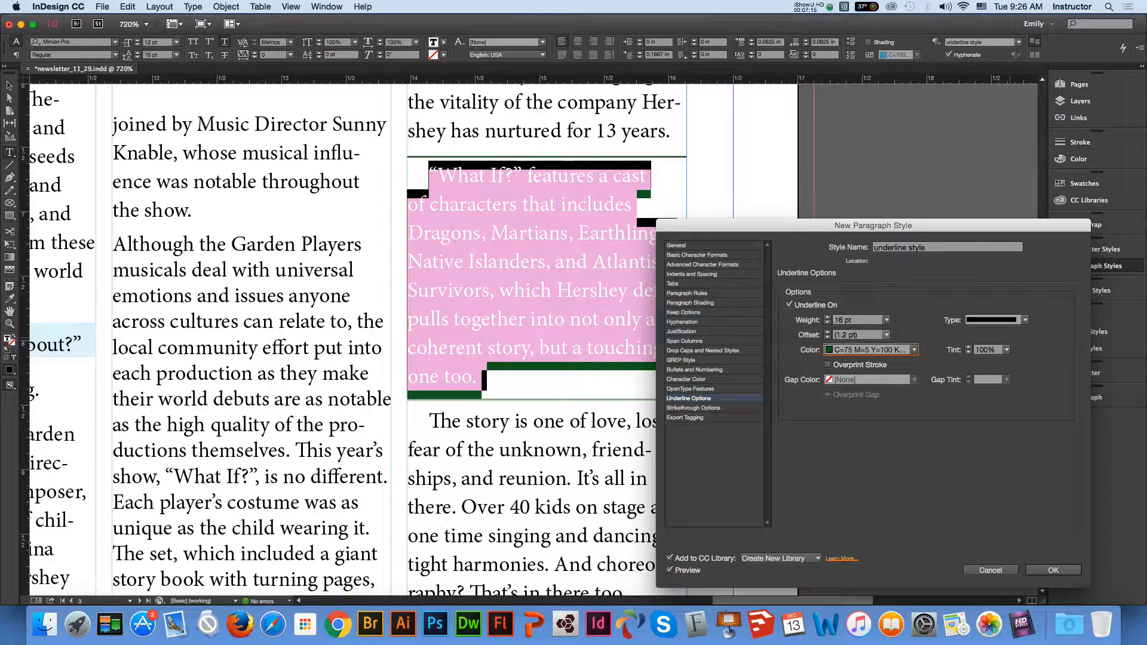
Adjust the underline offset to -3 pt and save the new paragraph style
left_click(887, 335)
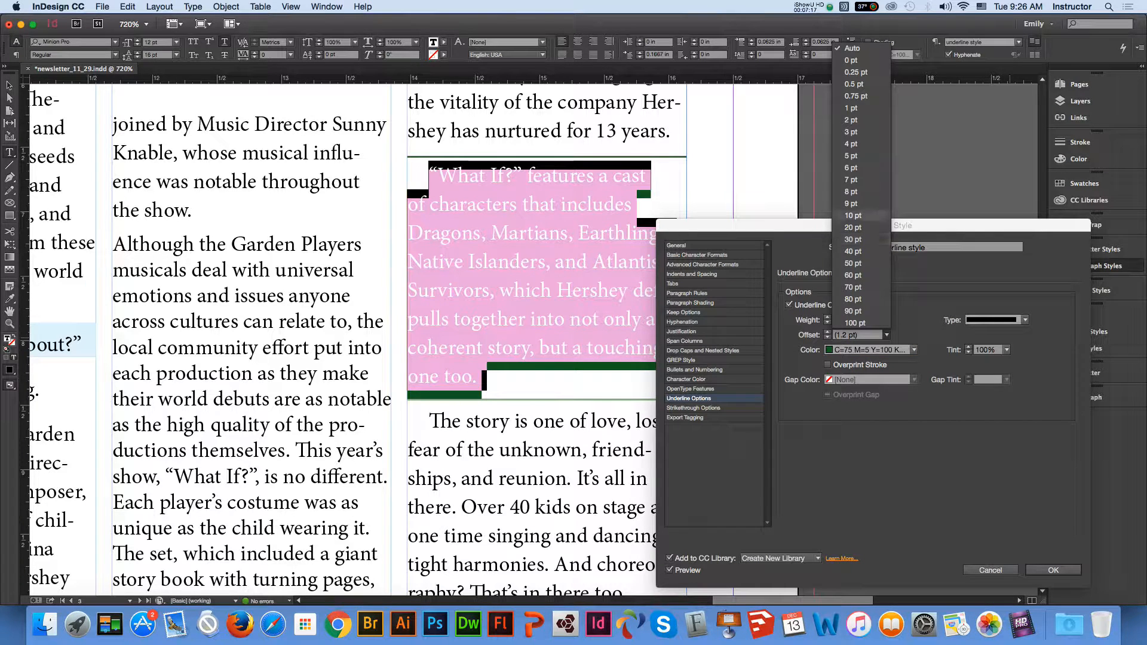
left_click(854, 84)
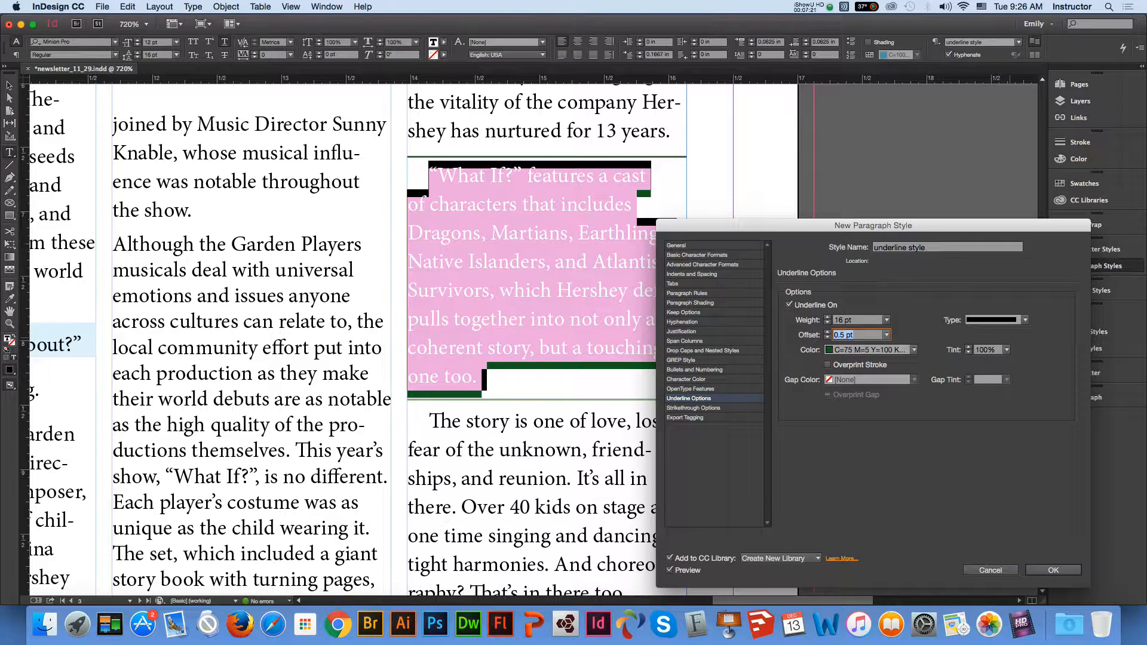
type("1 pt")
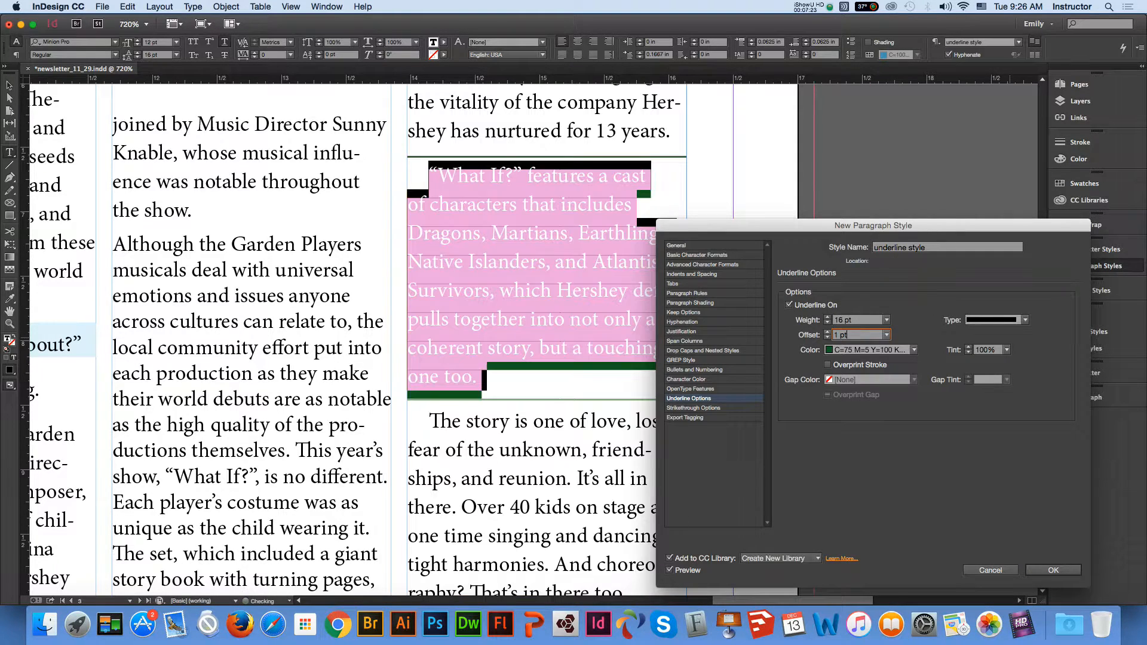
key("Down")
key("Down")
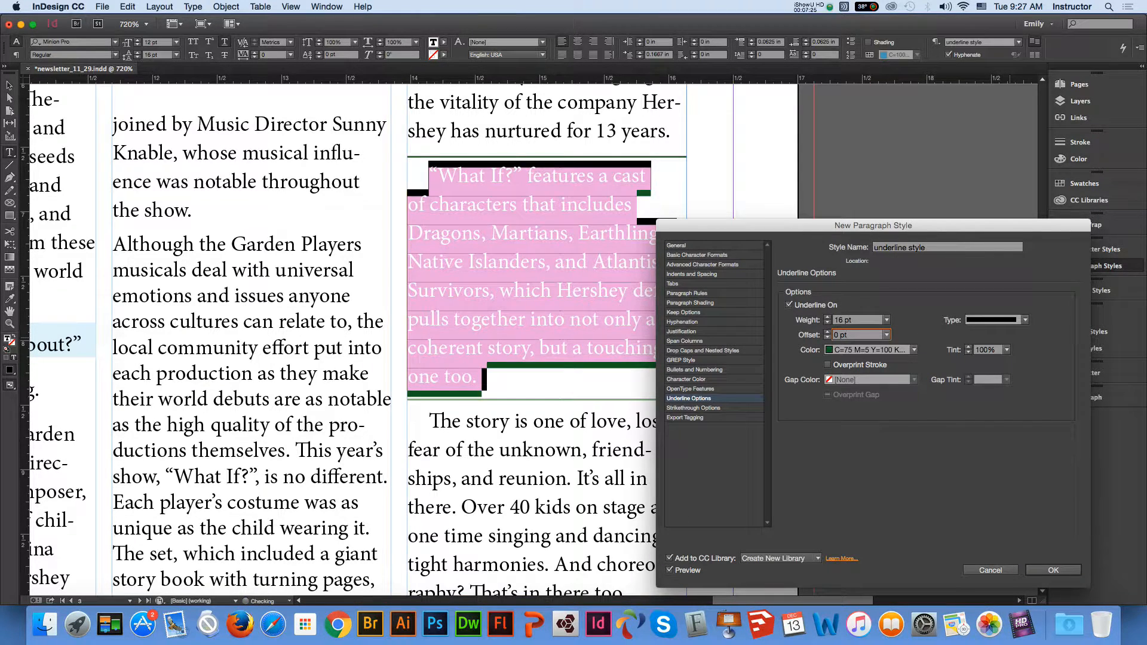
key("Down")
key("Down")
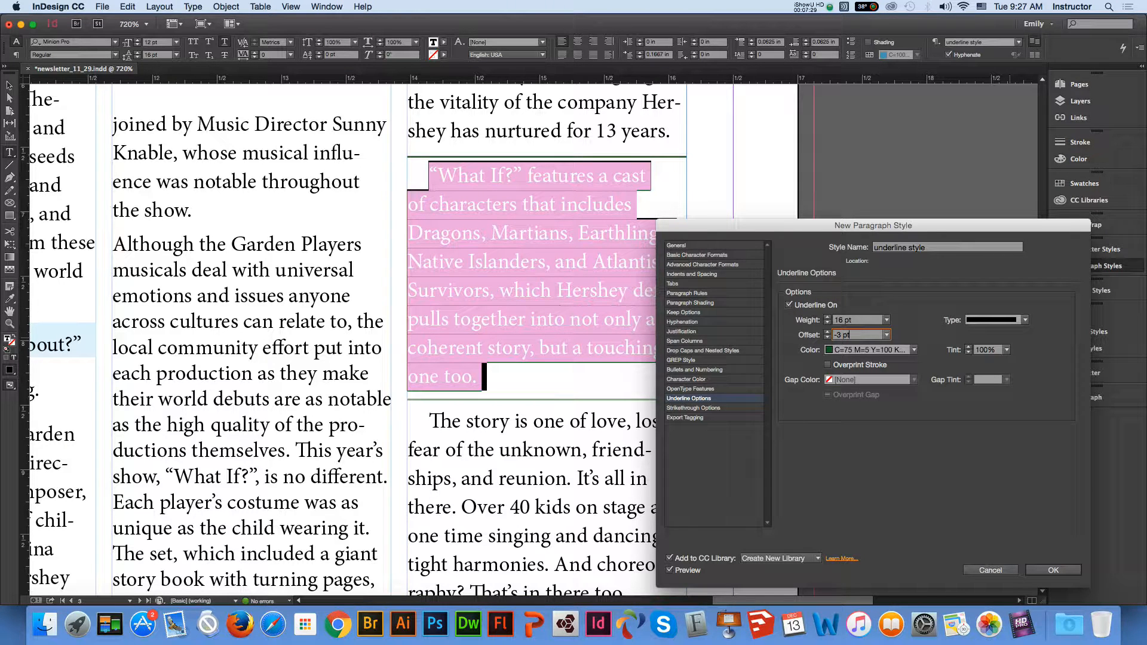
key("Return")
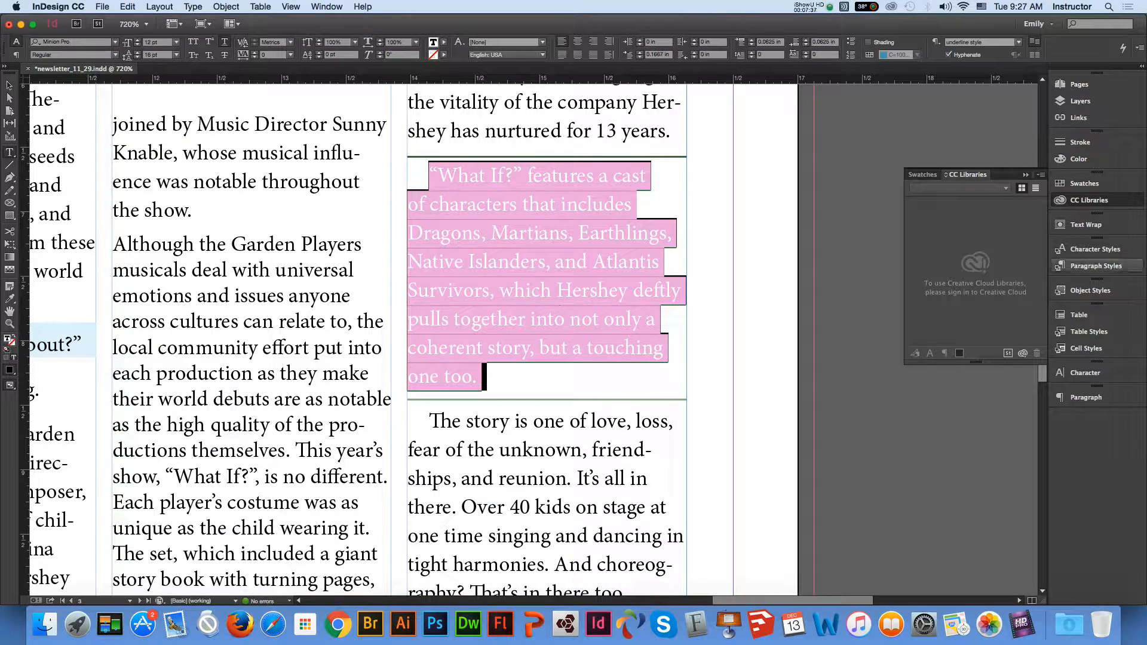
Reopen the "underline style" paragraph style for editing and set its underline tint to 20%
left_click(1096, 266)
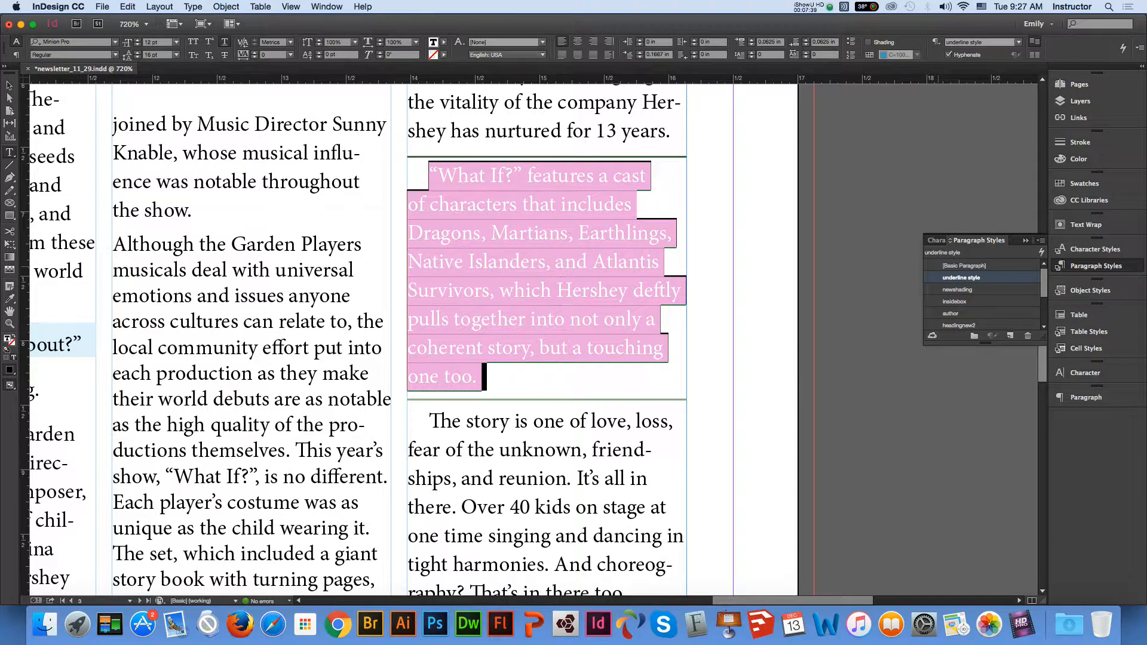
double_click(961, 278)
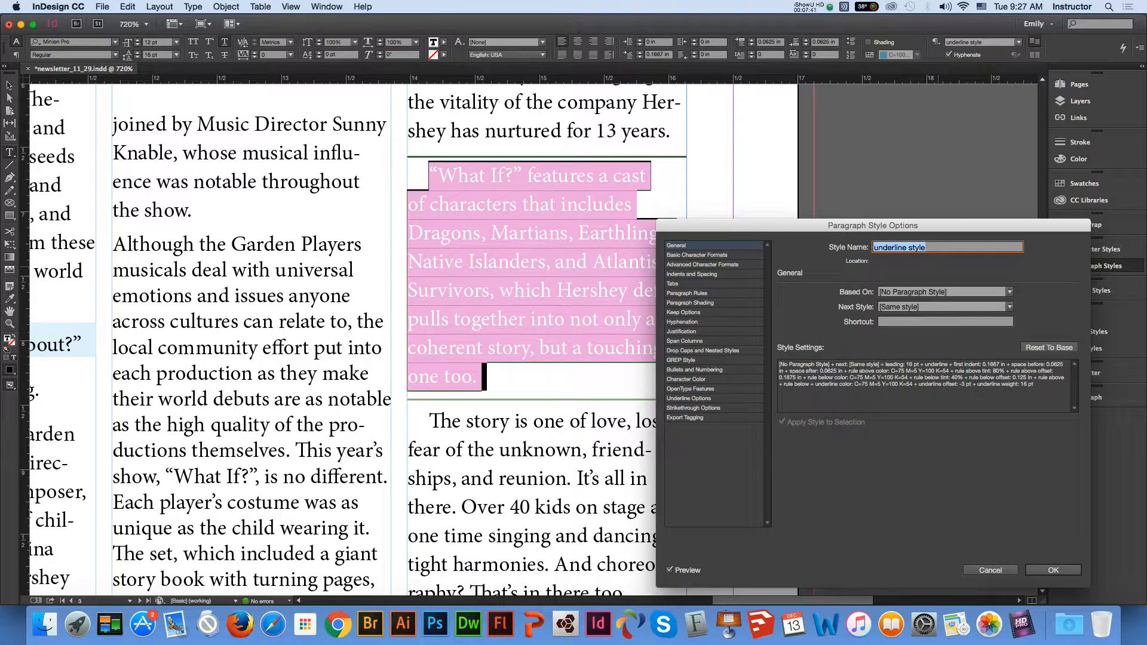
left_click(690, 399)
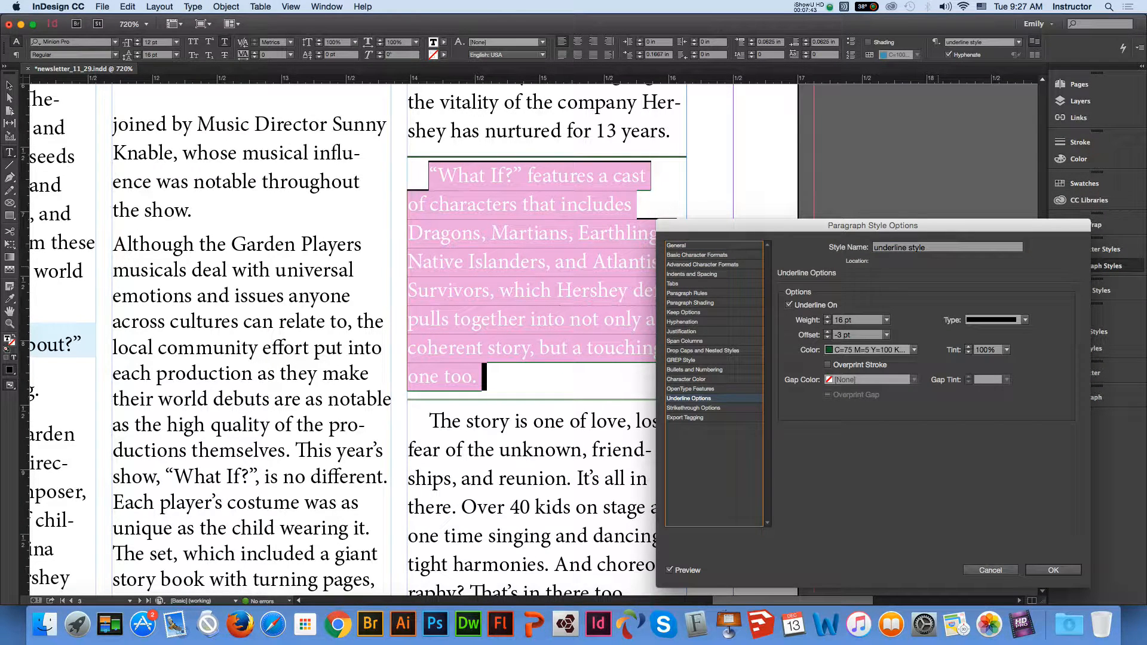
left_click(1007, 350)
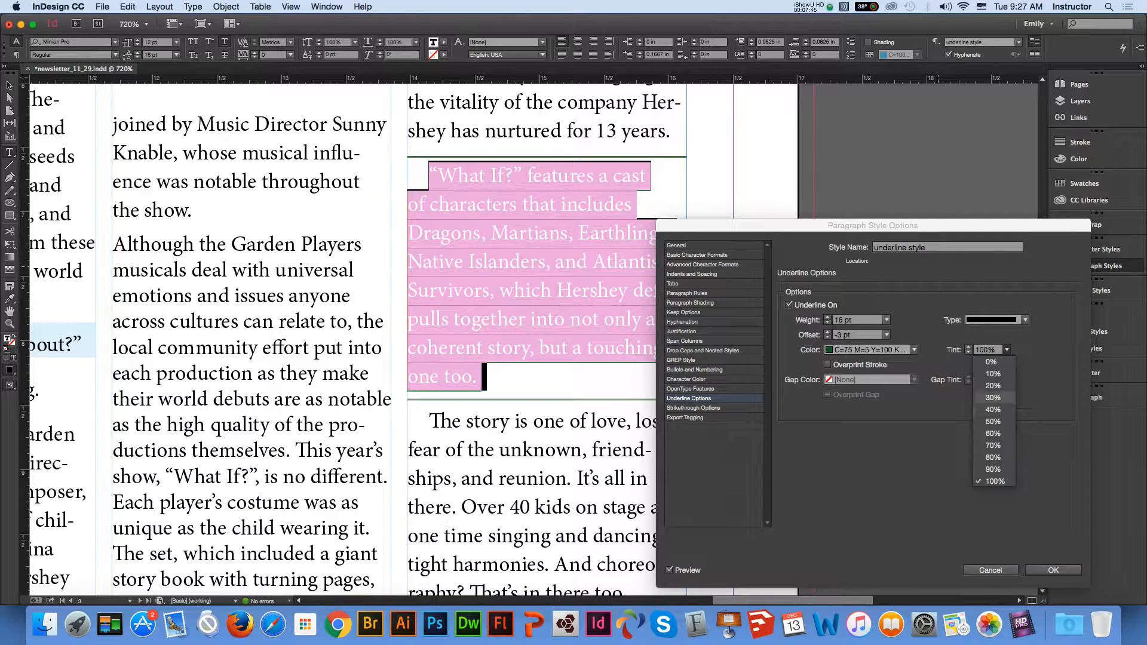
left_click(993, 385)
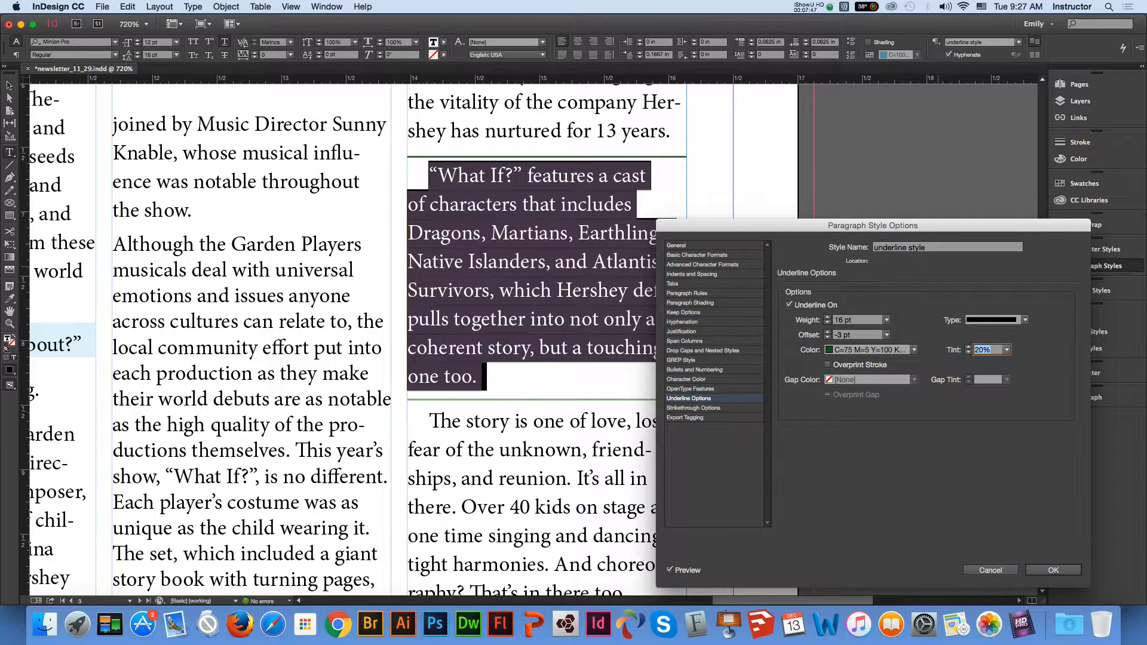
Save the tint change, reopen the "underline style" paragraph style, and turn on Overprint Stroke for its underline
key("Return")
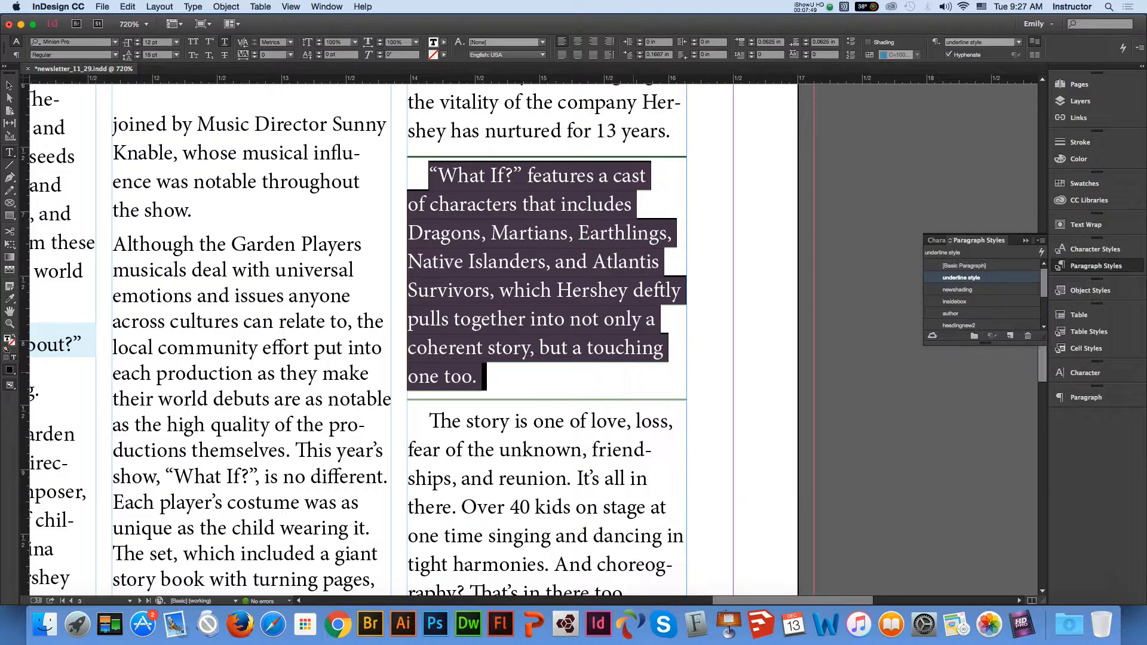
left_click(605, 321)
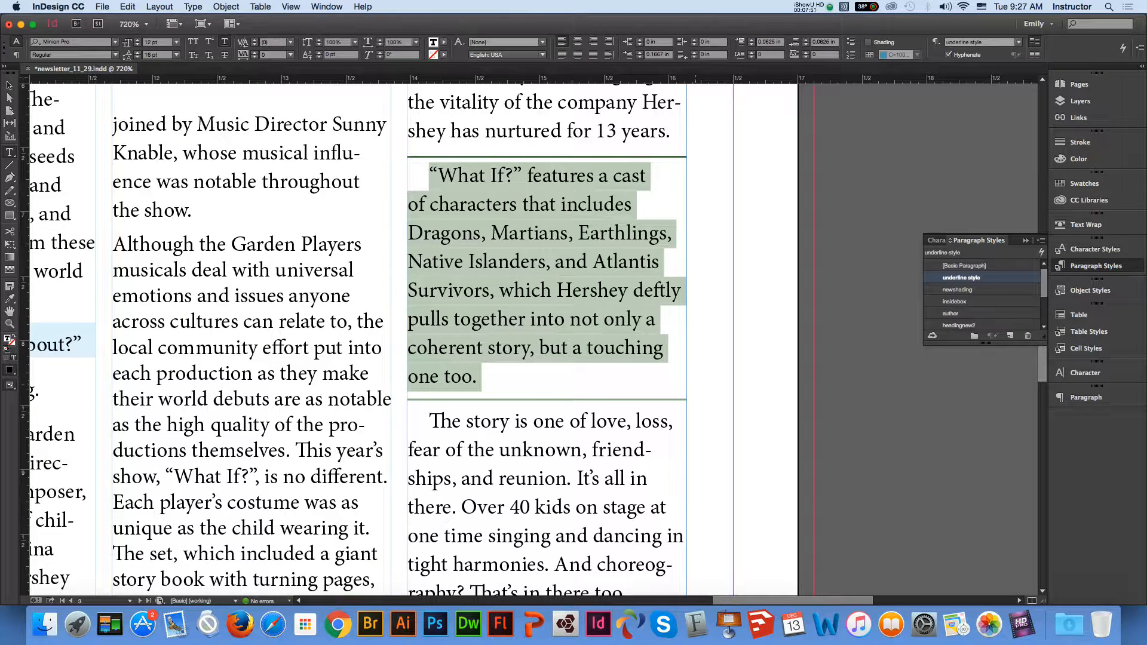
key("super+a")
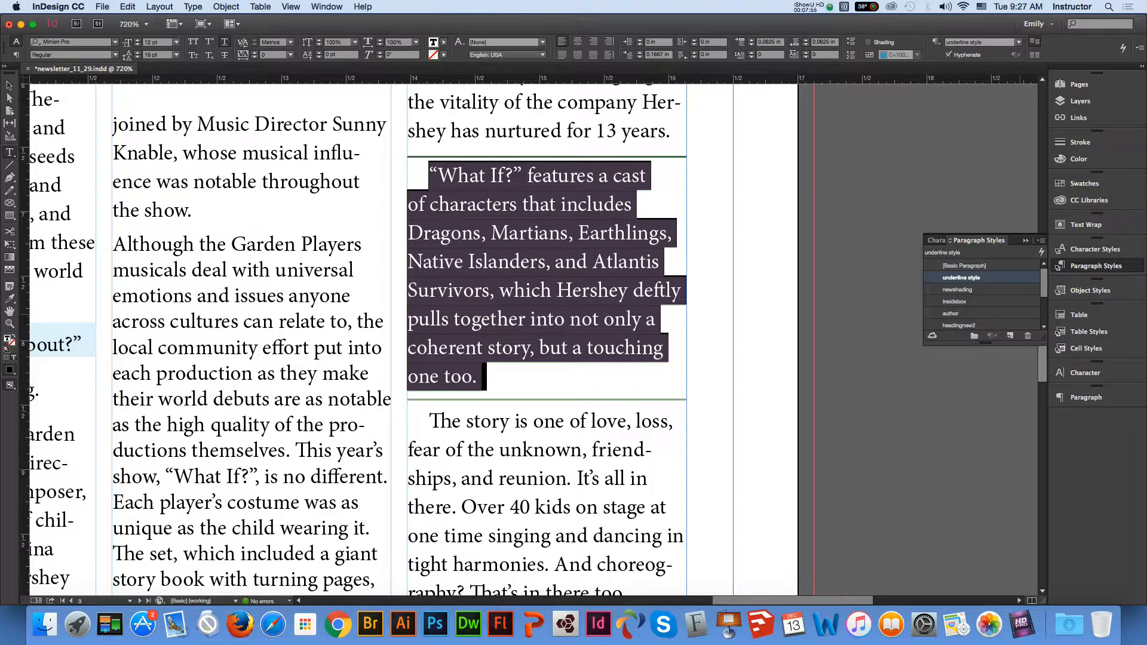
double_click(961, 278)
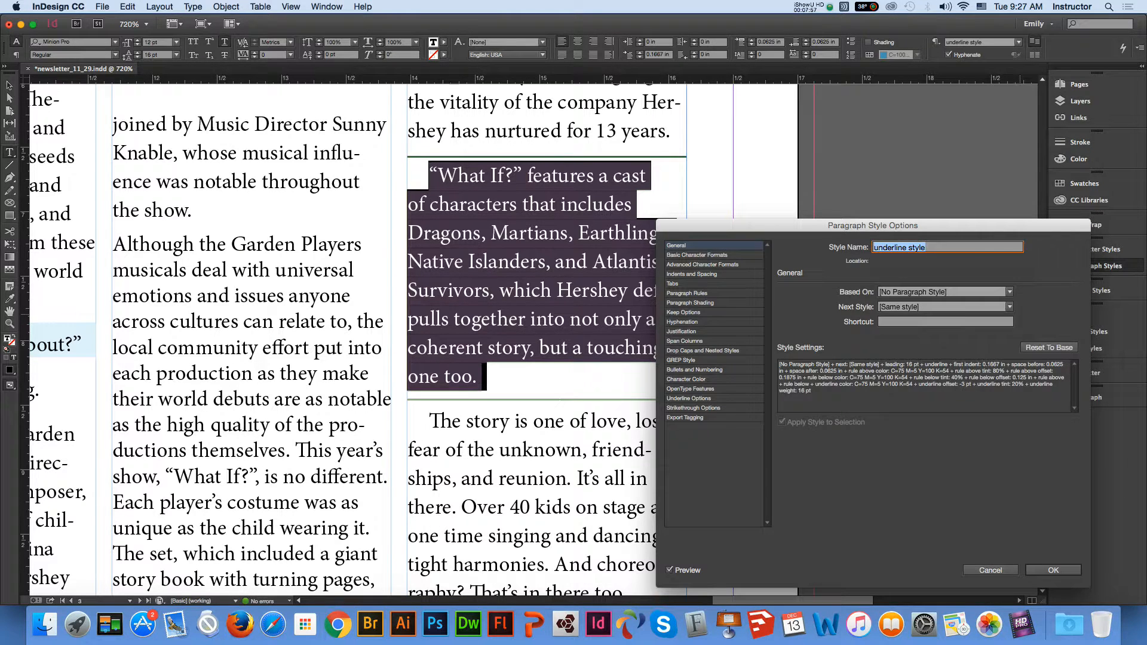
left_click(689, 399)
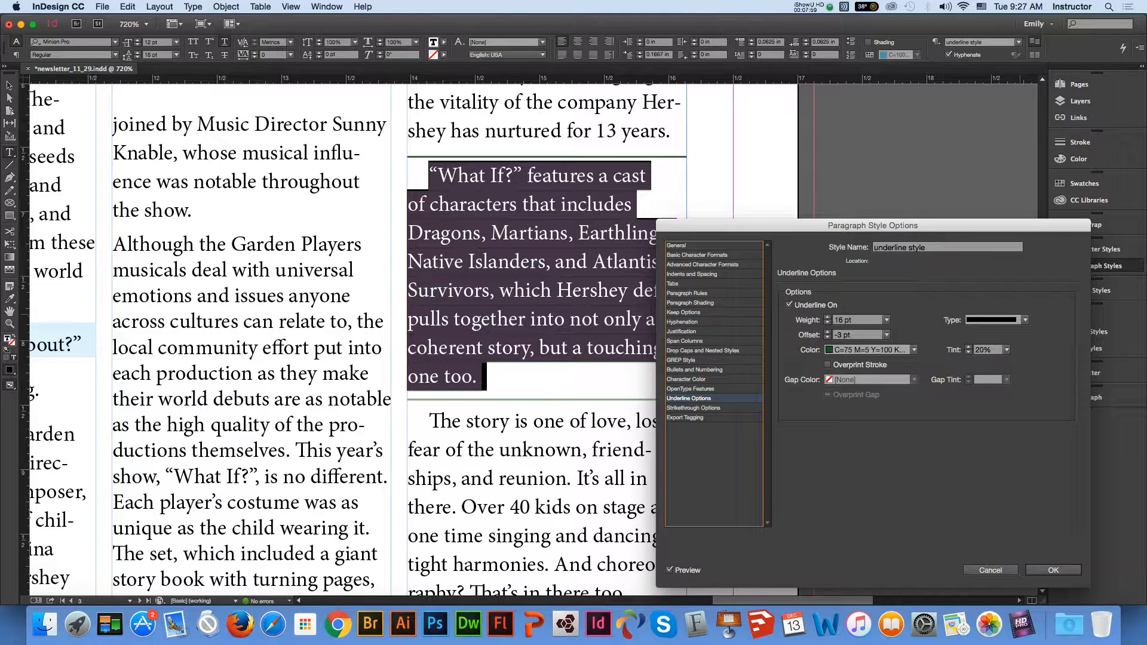
left_click(827, 364)
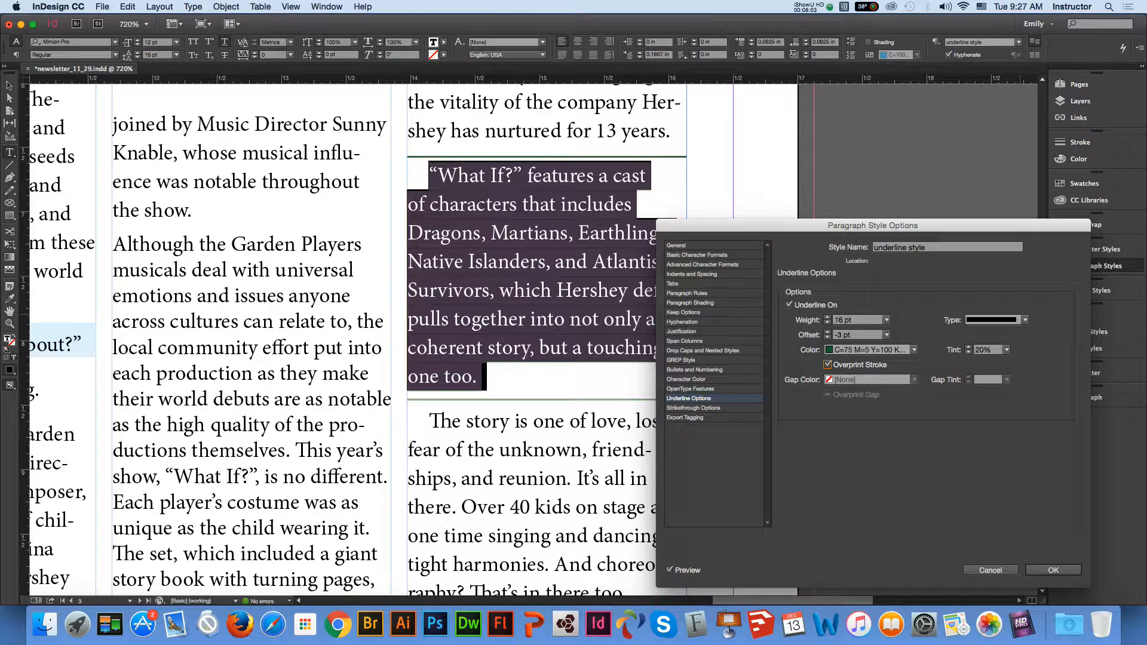
key("Return")
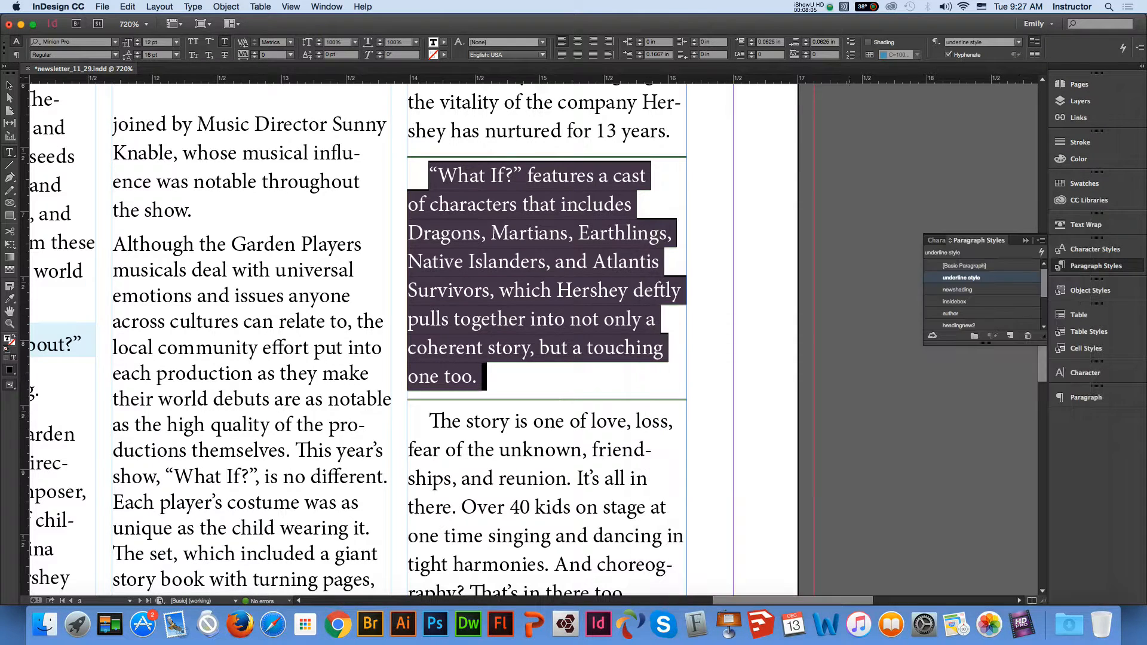
left_click(492, 233)
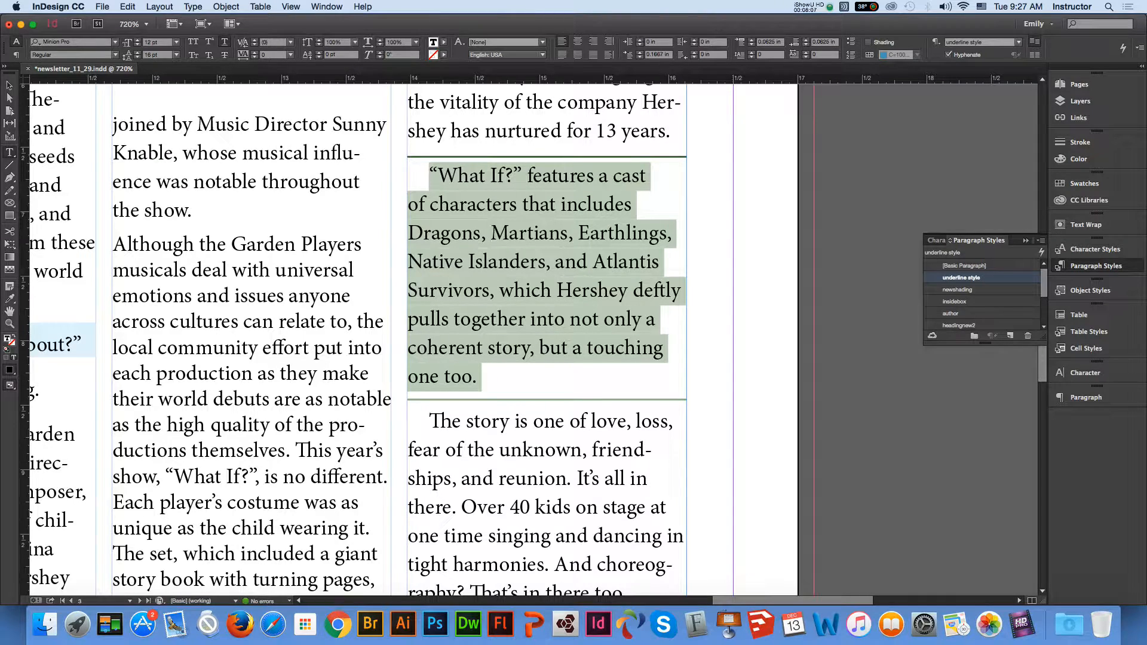
Select the number "13" in the text above the shaded paragraph and start a new character style named "underline"
key("Escape")
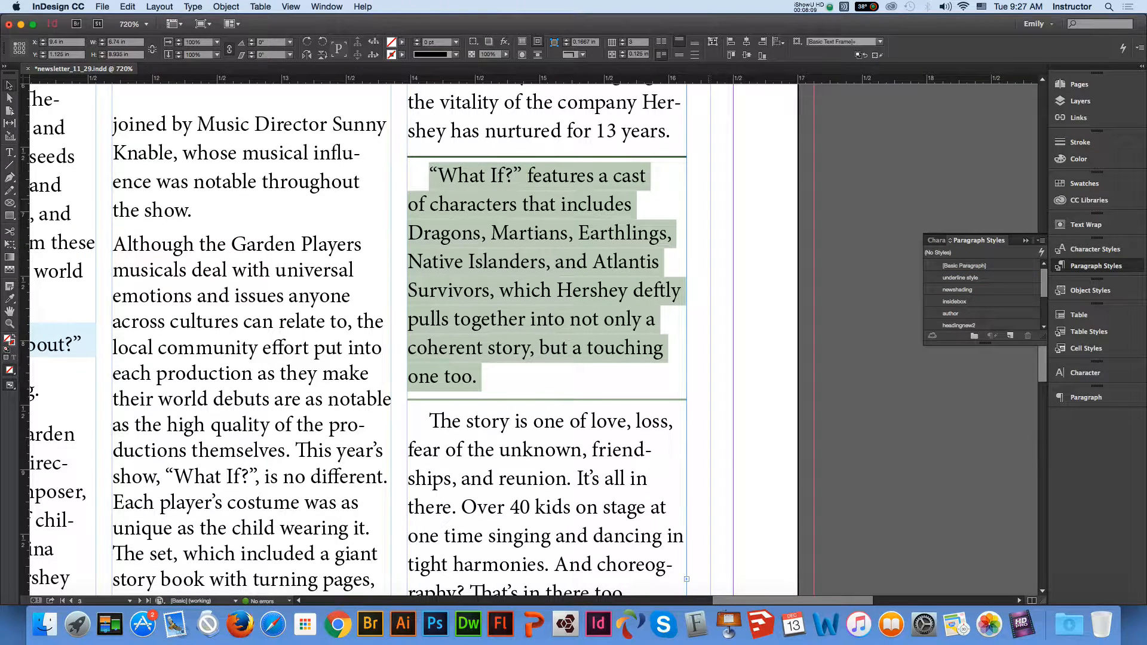
key("super+minus")
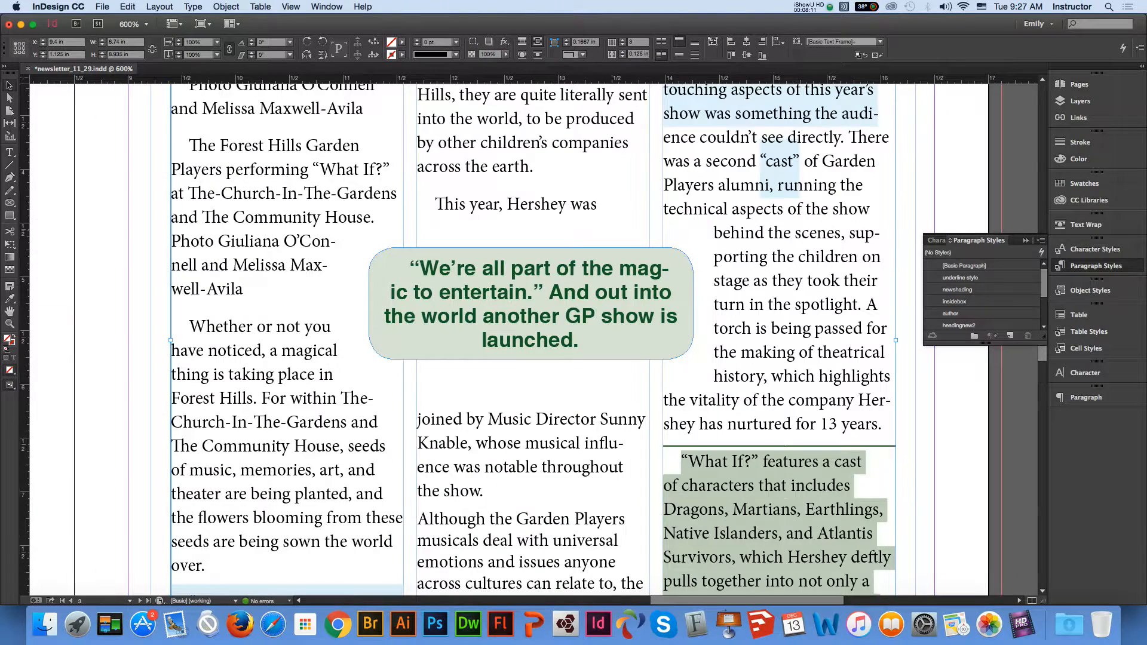
key("space")
key("space")
left_click_drag(798, 527, 746, 320)
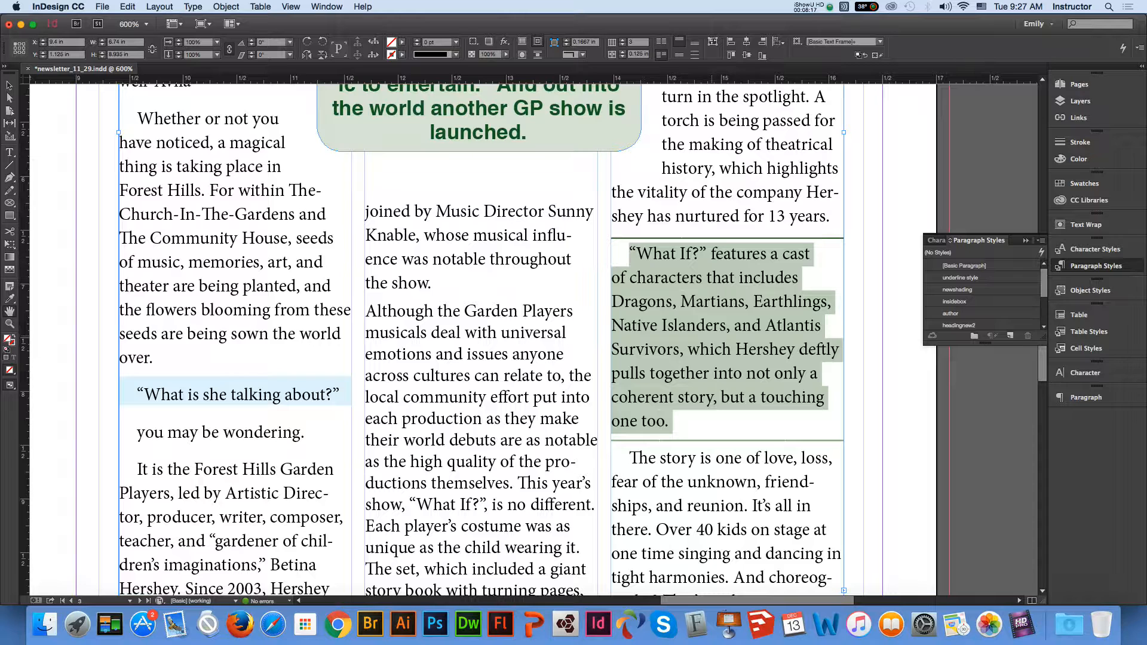
left_click(9, 86)
left_click(9, 311)
left_click_drag(750, 292, 644, 345)
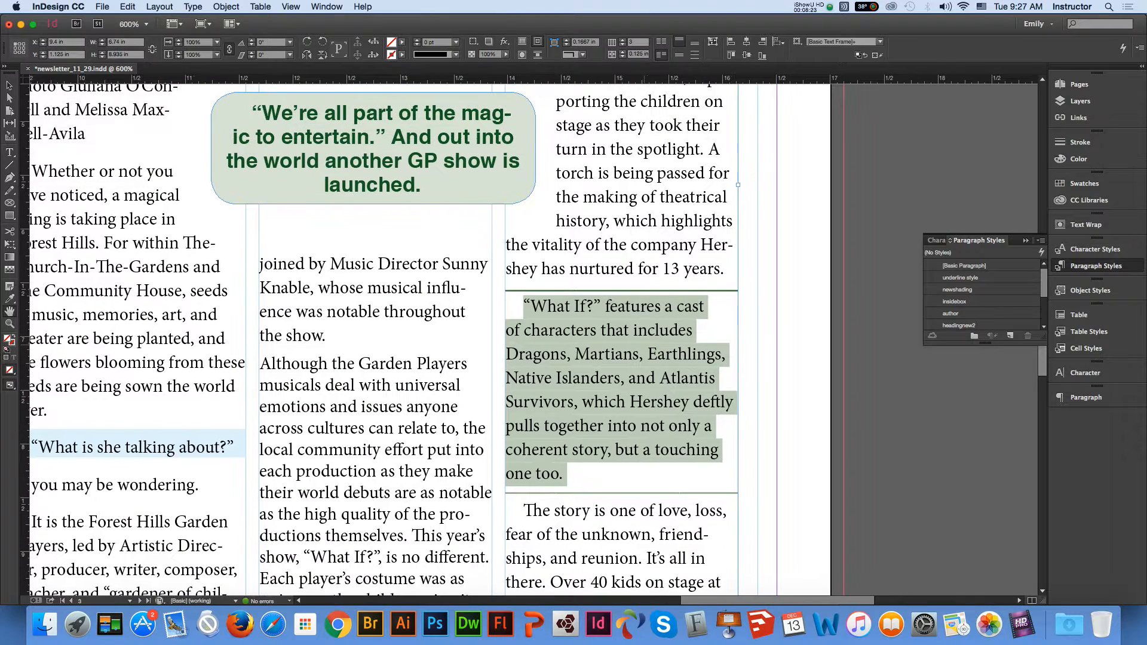
key("t")
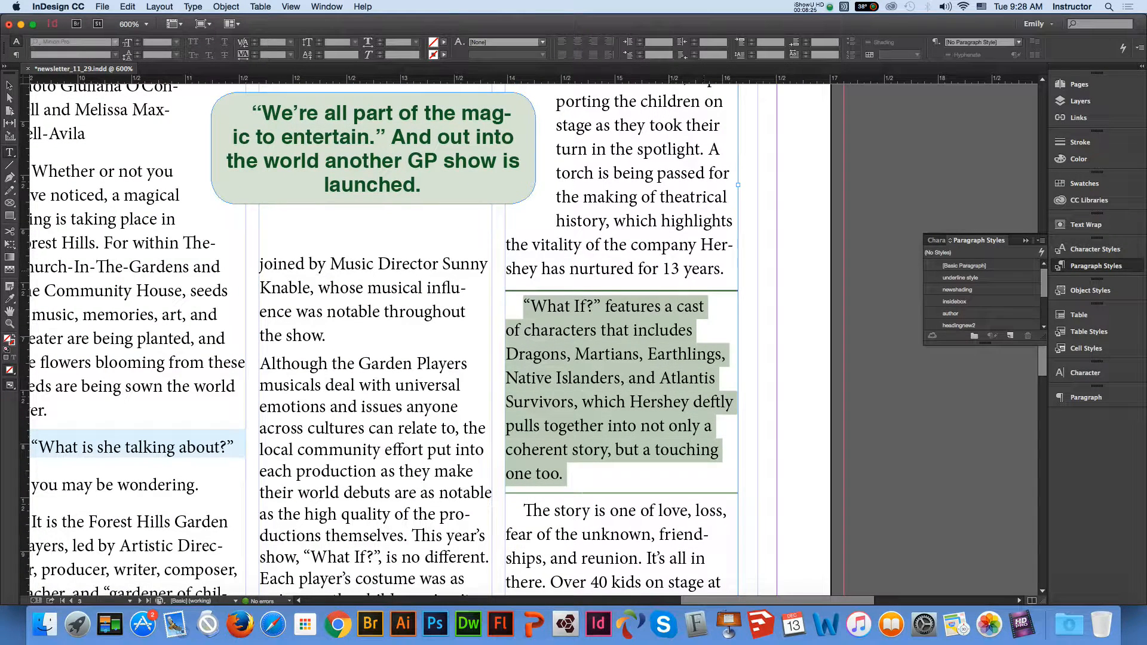
left_click_drag(661, 269, 680, 269)
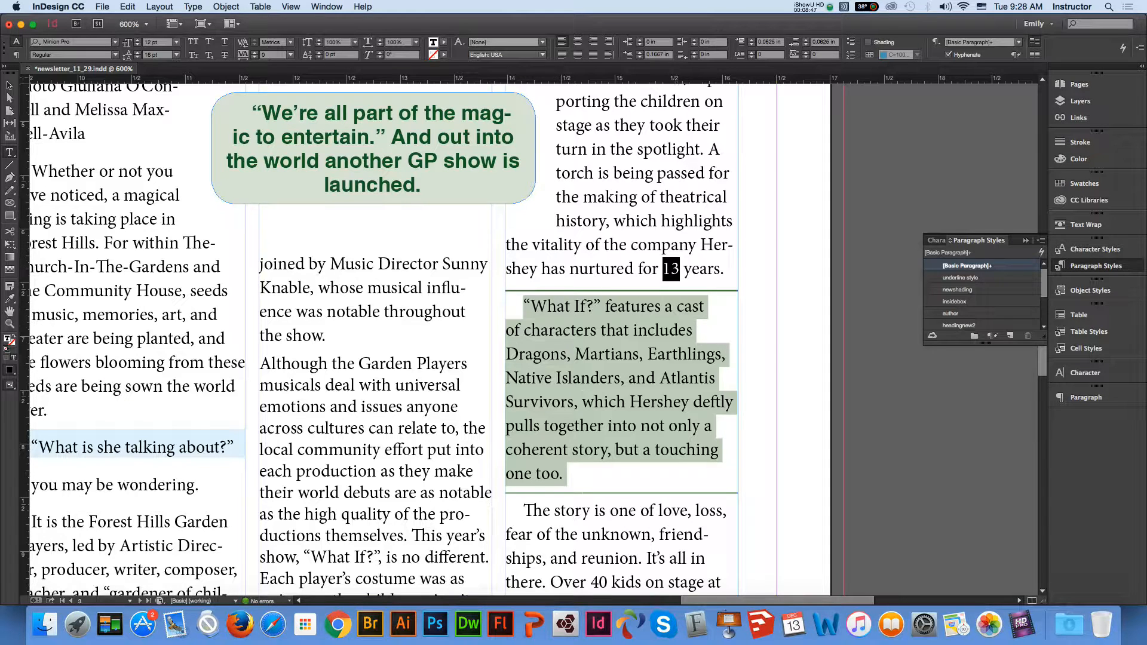
left_click(1095, 249)
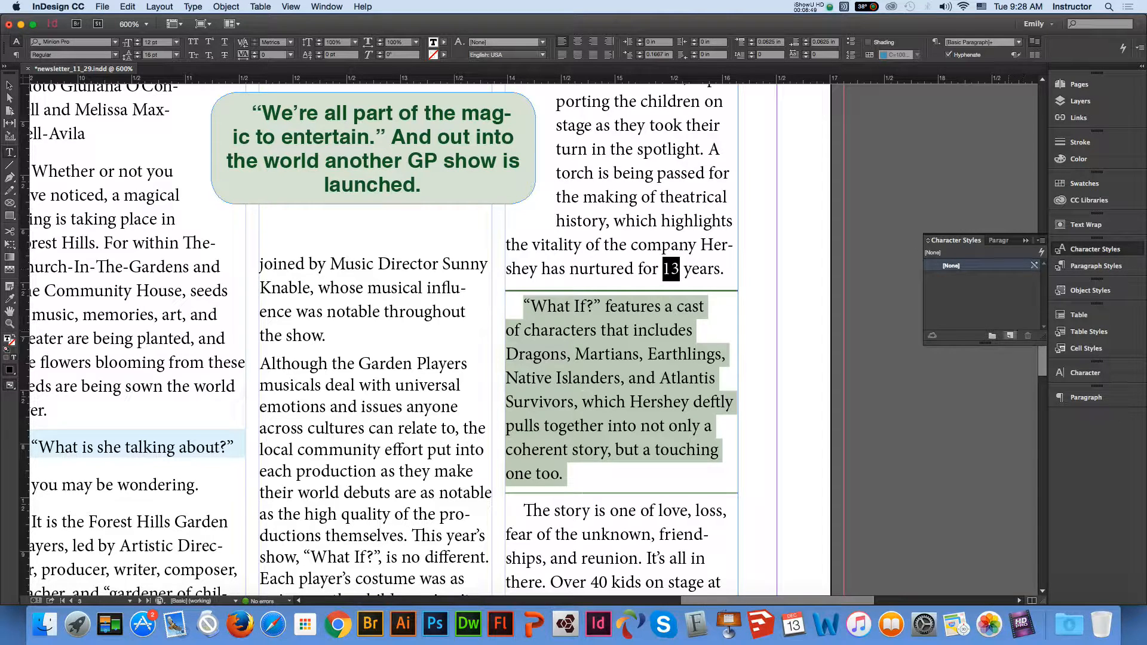
left_click(1010, 335, "alt")
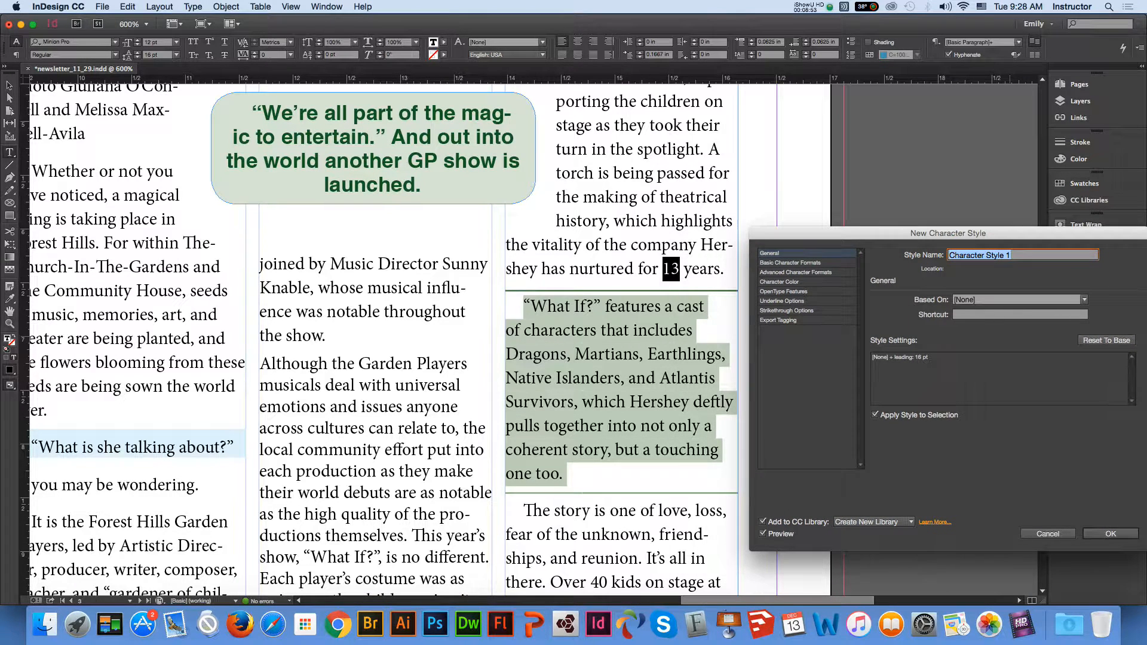
type("u")
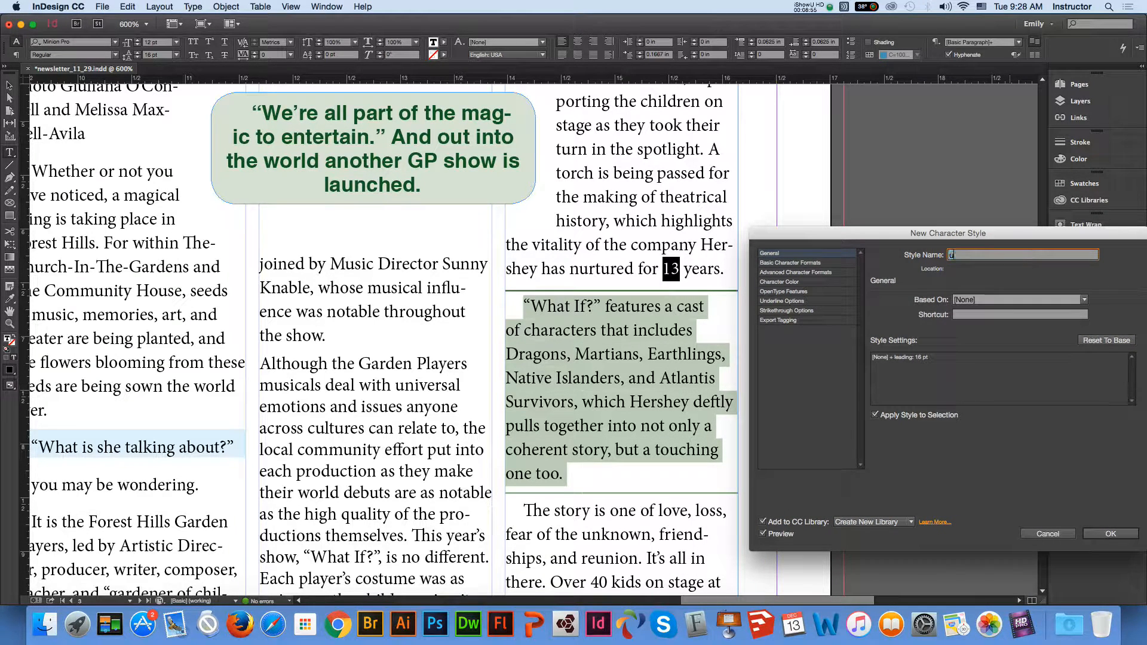
type("nderline")
Turn on the underline in the new character style and set its weight to 16 pt
left_click(783, 301)
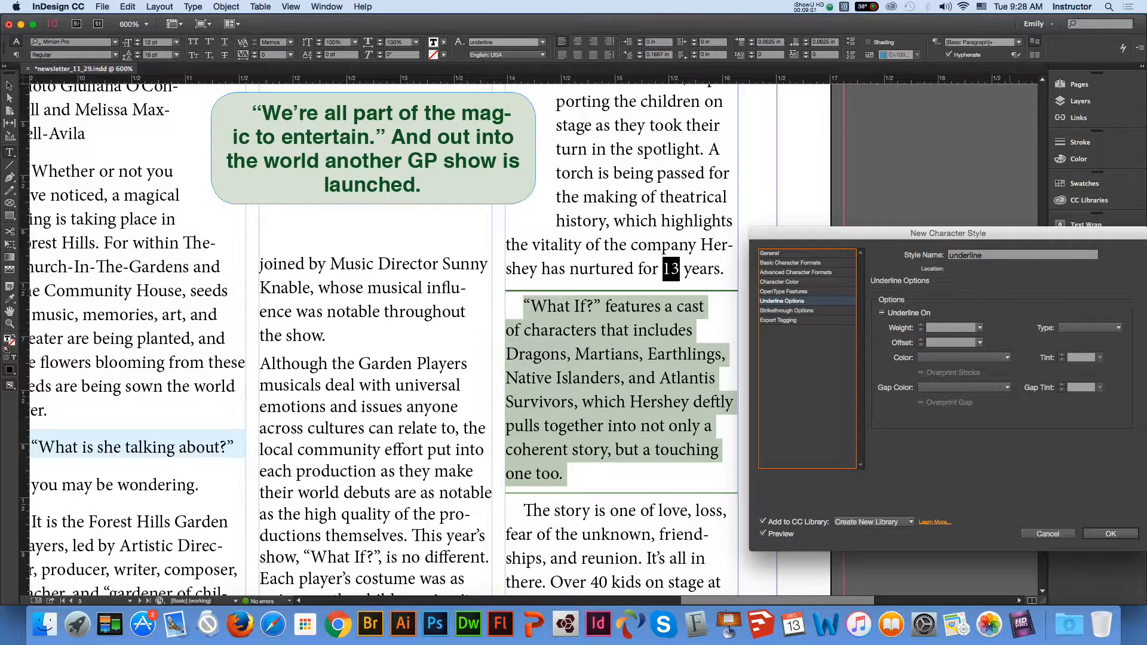
left_click(882, 313)
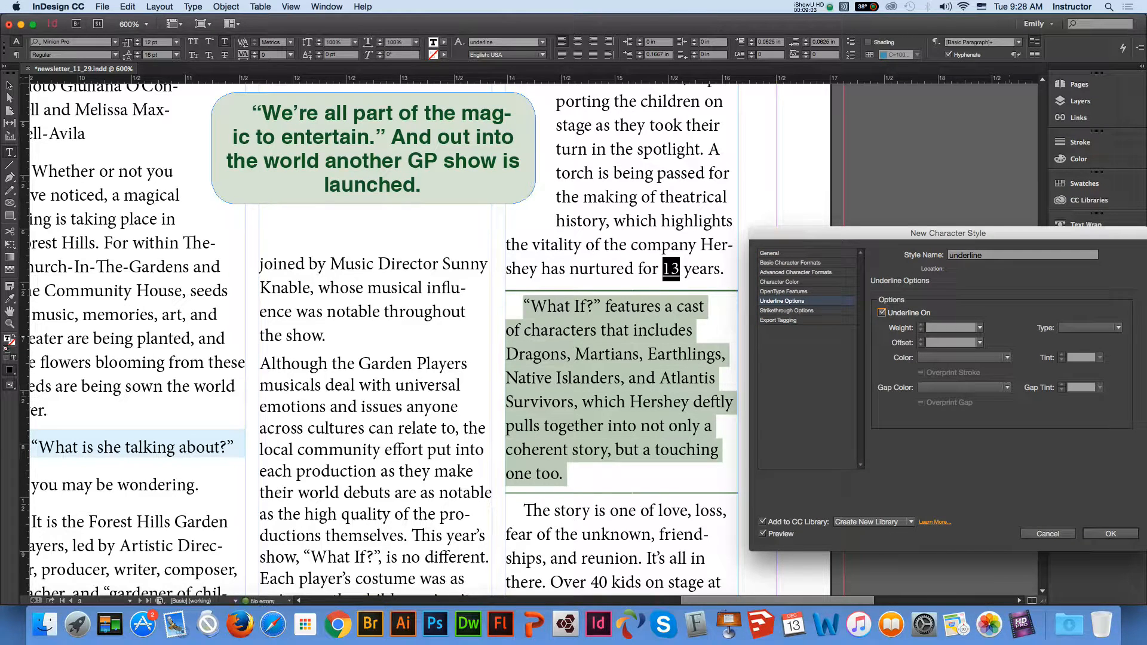
left_click(980, 328)
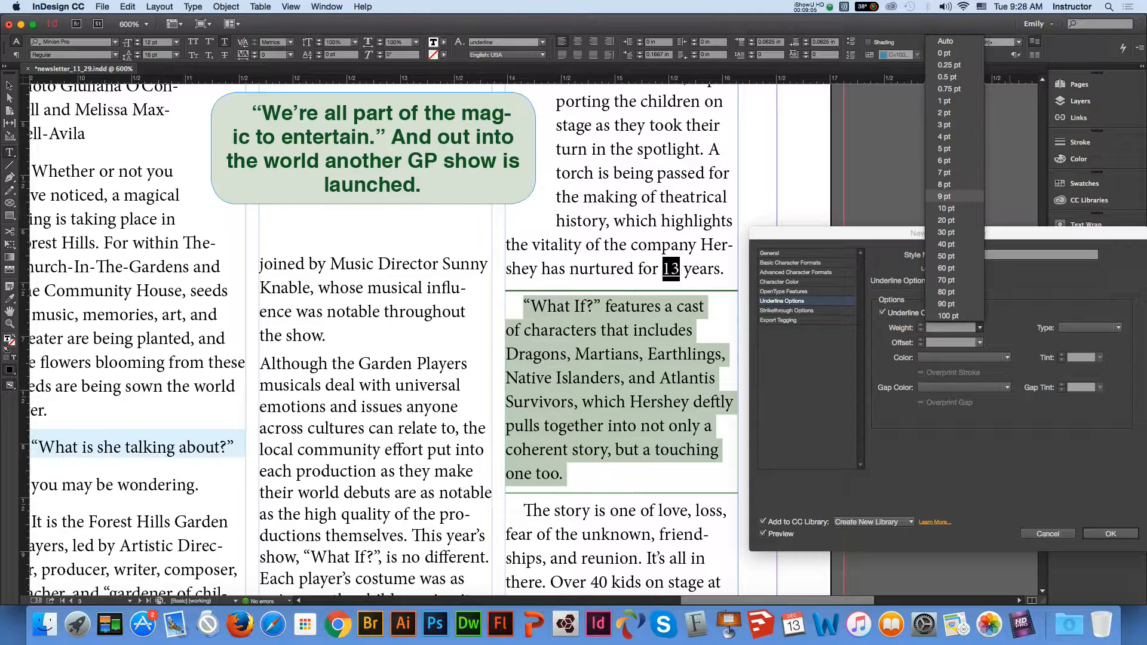
left_click(950, 220)
type("16")
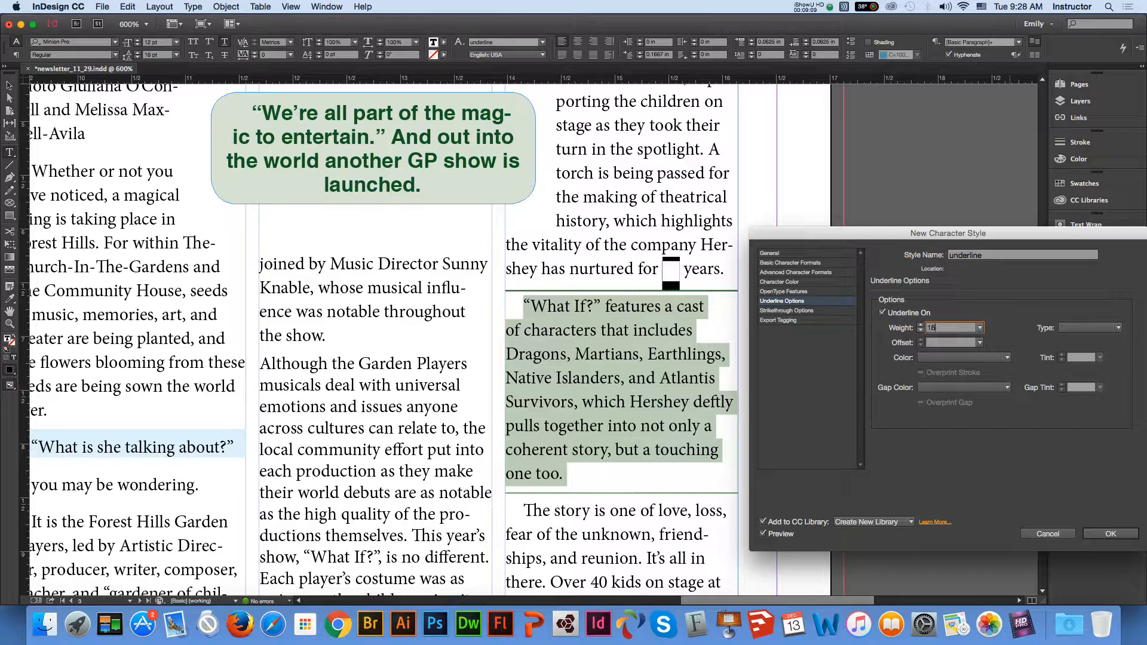
key("Tab")
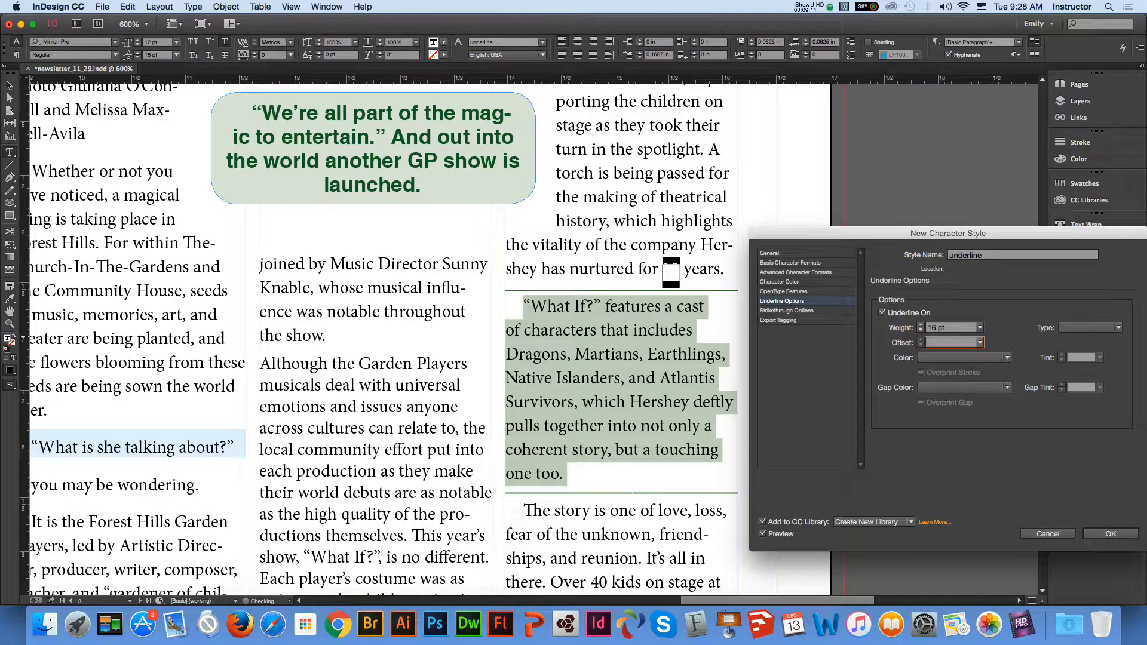
Color the character style's underline with the dark green C=75 M=5 Y=100 K=54 swatch
left_click(980, 358)
key("Down")
key("Down")
key("Down")
key("Down")
key("Down")
key("Down")
key("Down")
key("Down")
key("Return")
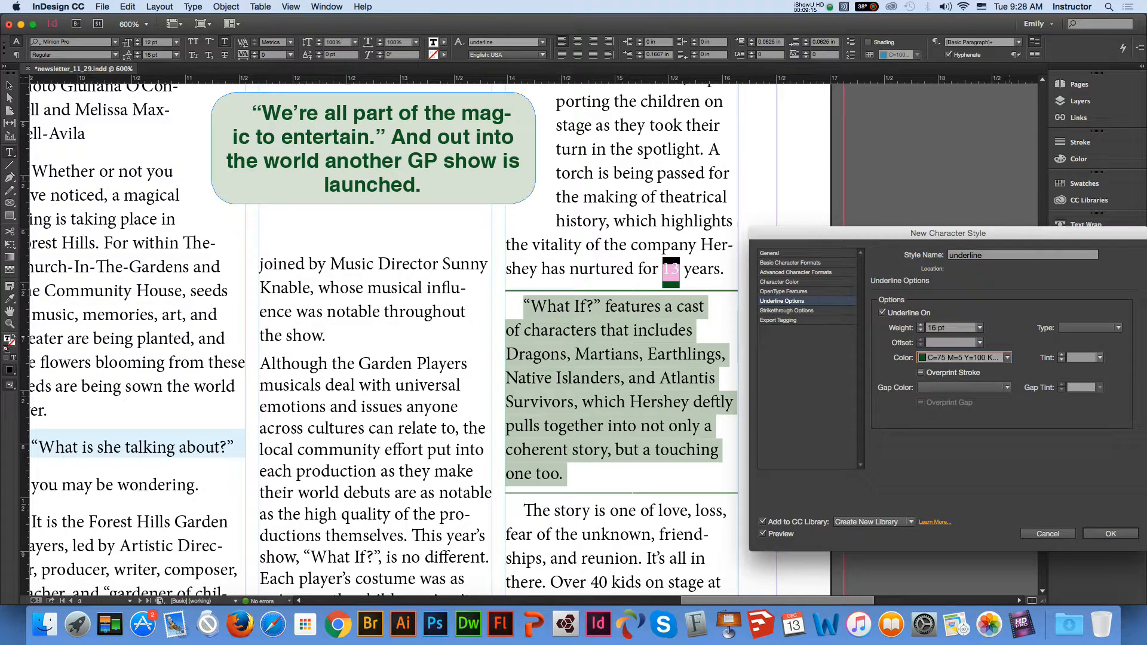
Set the character style's underline tint to 80% and turn on Overprint Stroke
left_click(1101, 358)
left_click(1087, 465)
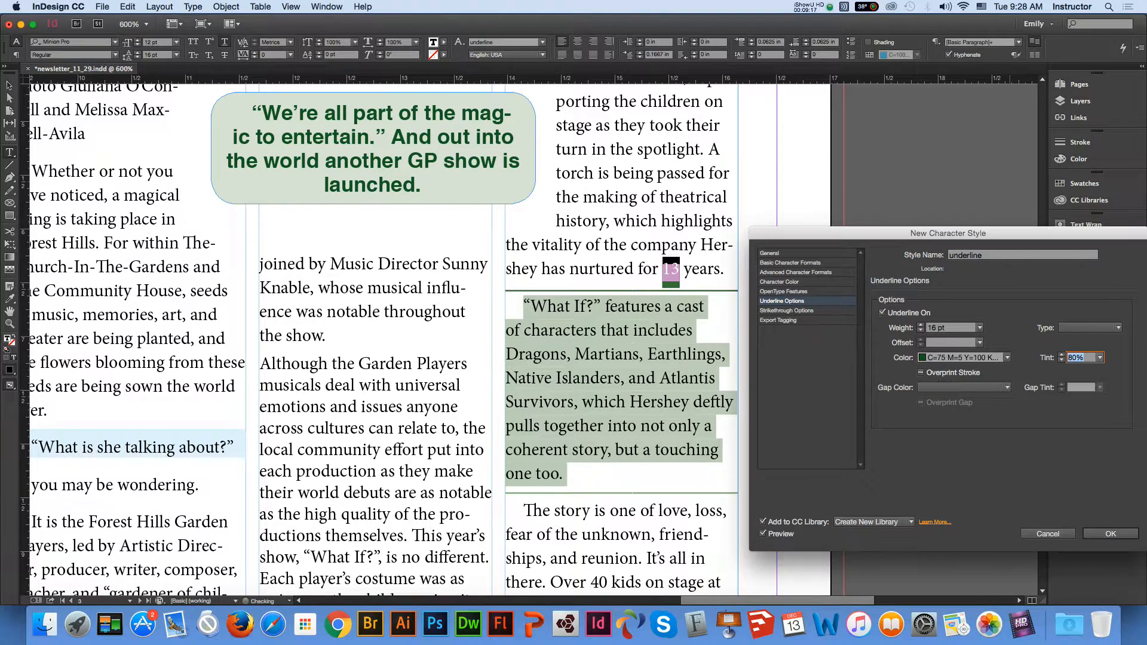
key("Tab")
key("space")
Try underline offsets of 3, 10 and 0.25 pt in the new character style
left_click(981, 343)
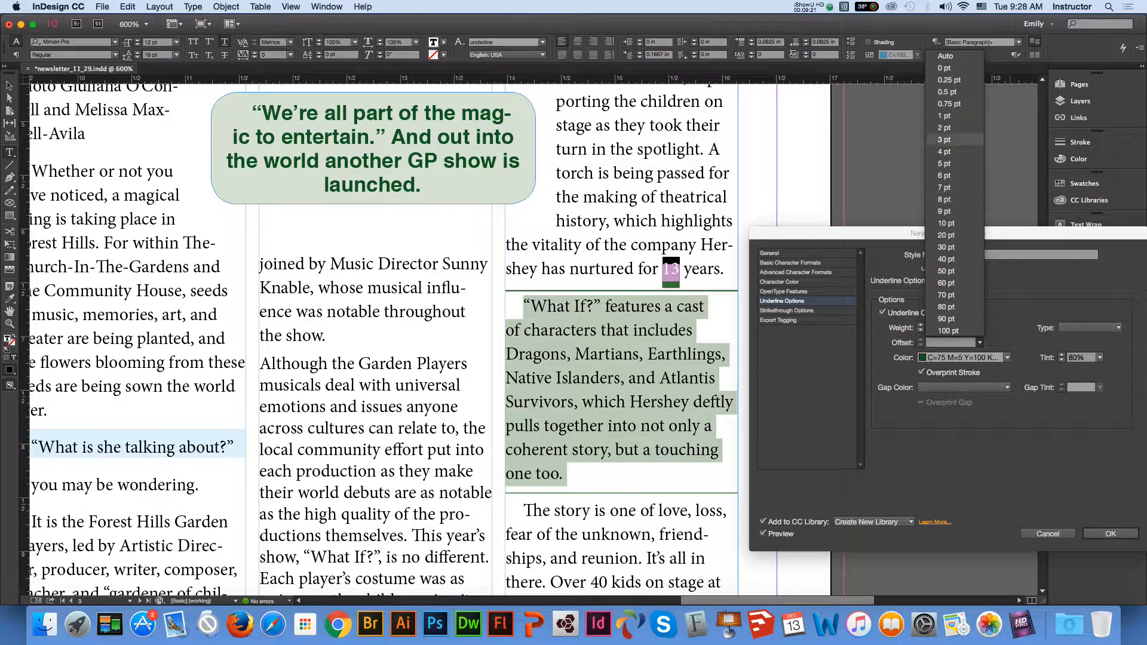
left_click(944, 140)
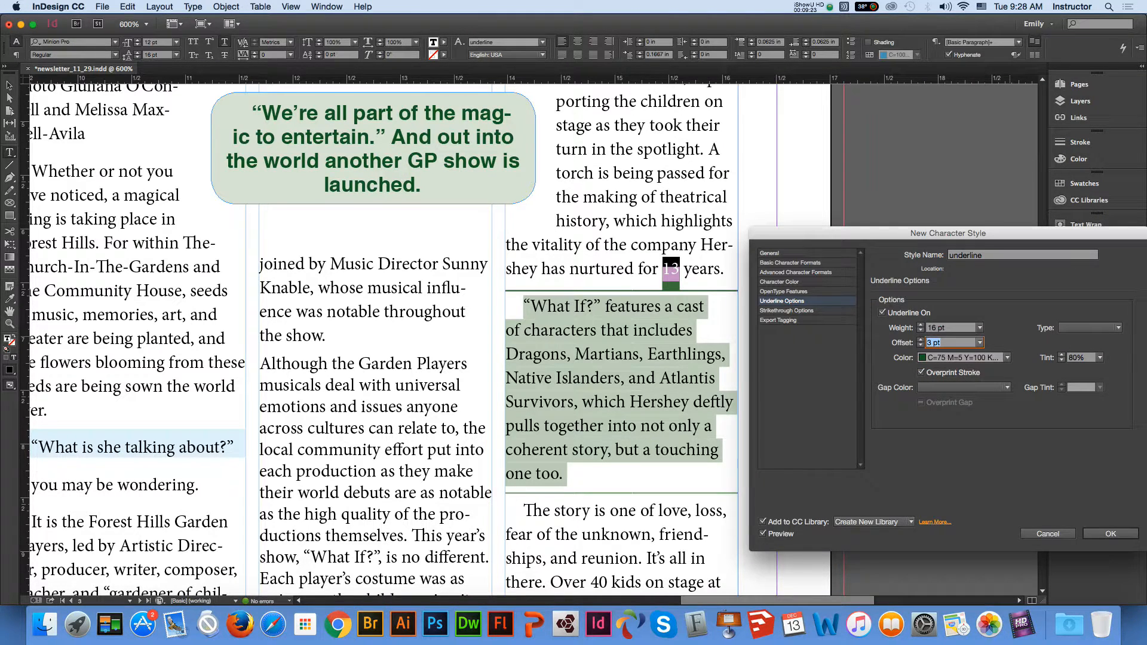
left_click(980, 343)
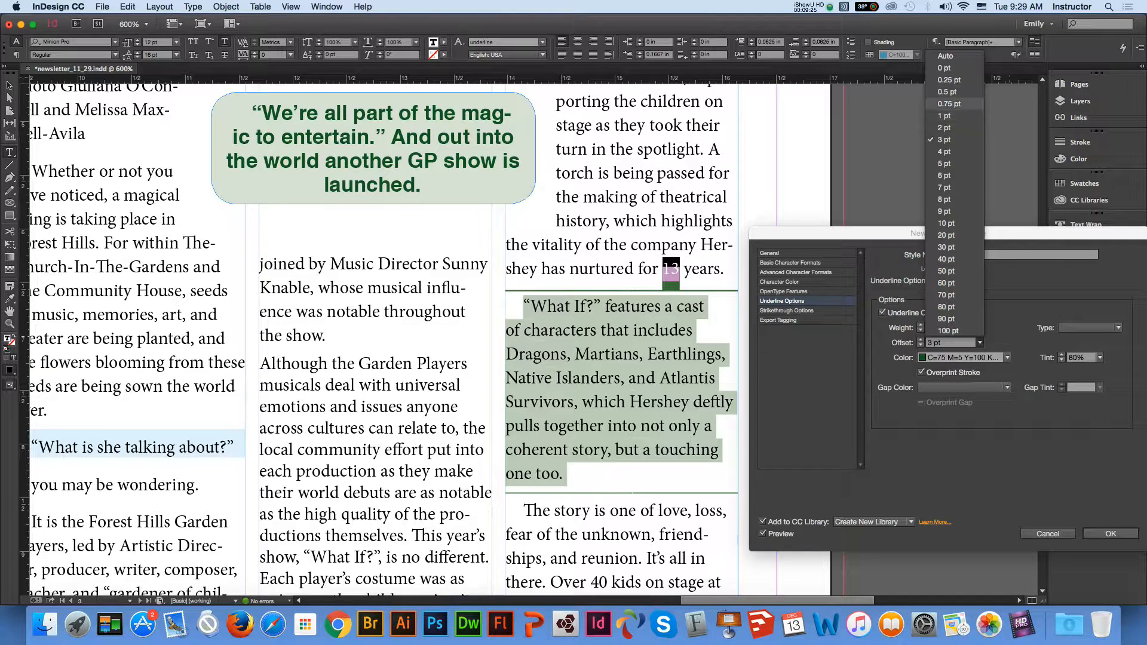
left_click(946, 223)
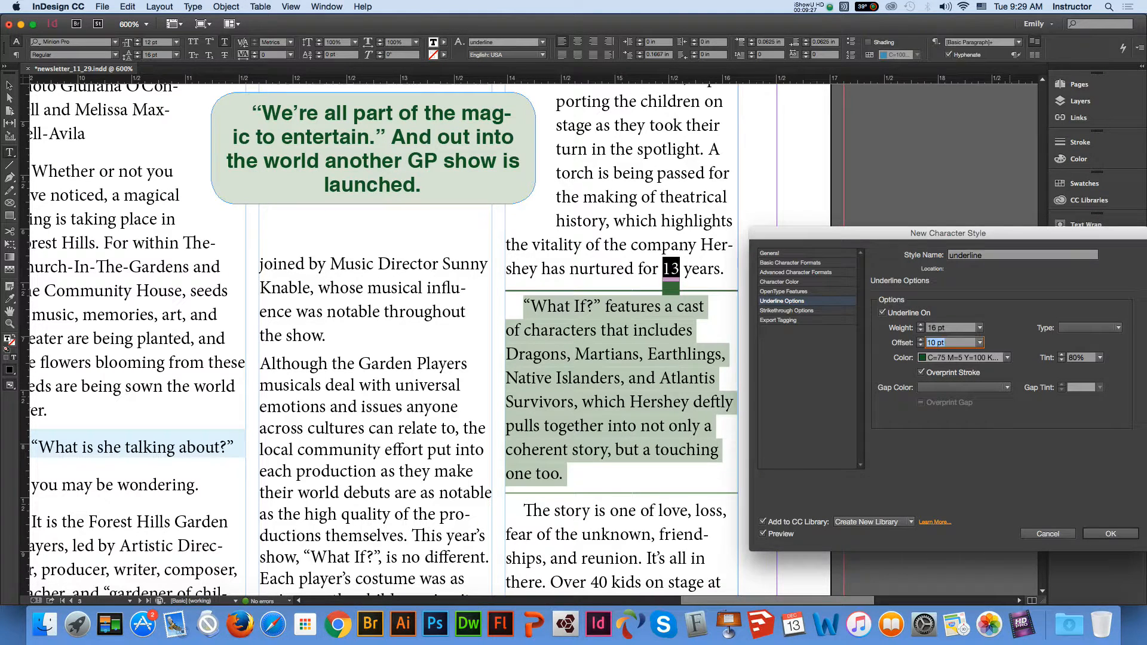
left_click(980, 343)
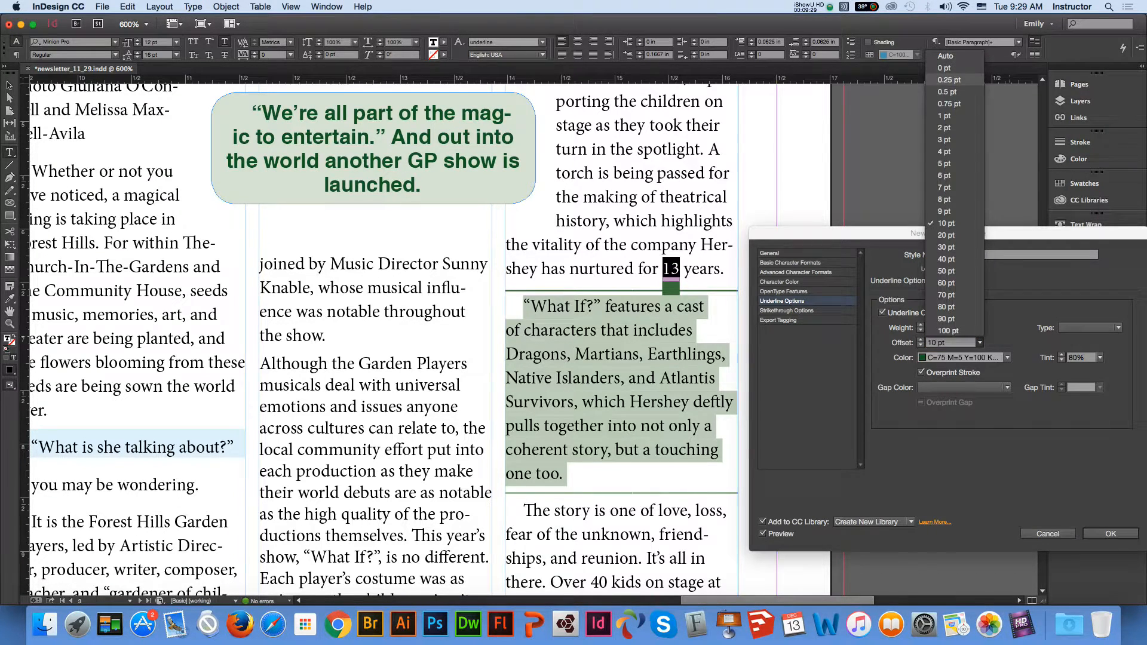
left_click(950, 80)
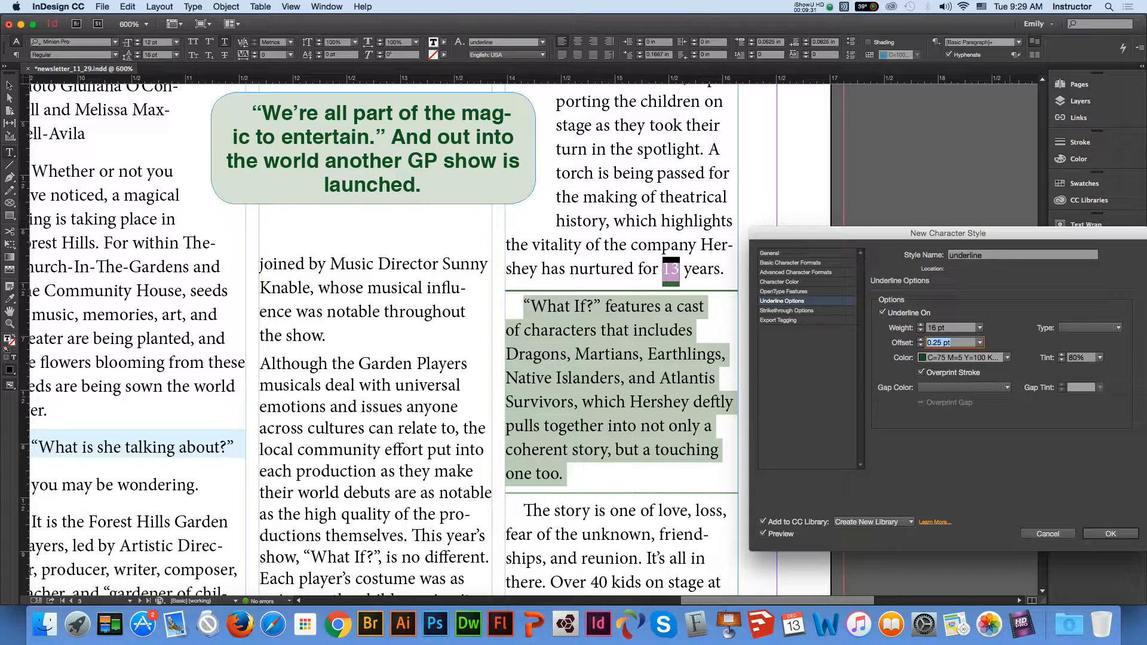
Set the underline offset to -4 pt, leave the gap color unset, and save the new character style
type("1 pt")
key("Down")
key("Down")
key("Down")
key("Down")
key("Down")
left_click(1006, 388)
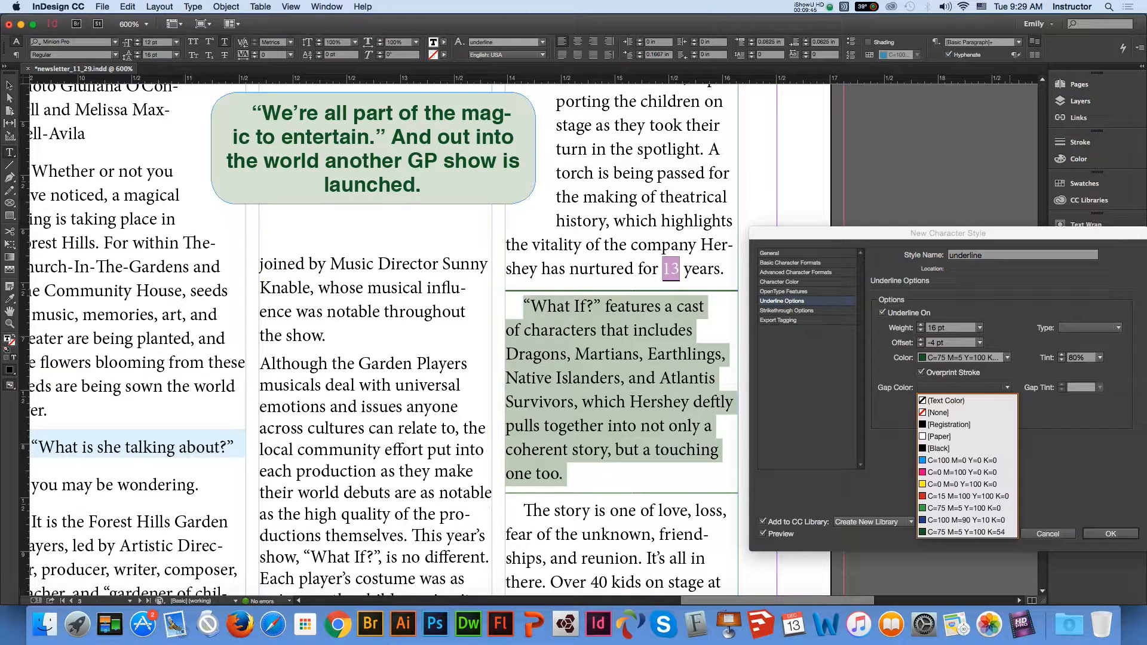
key("Escape")
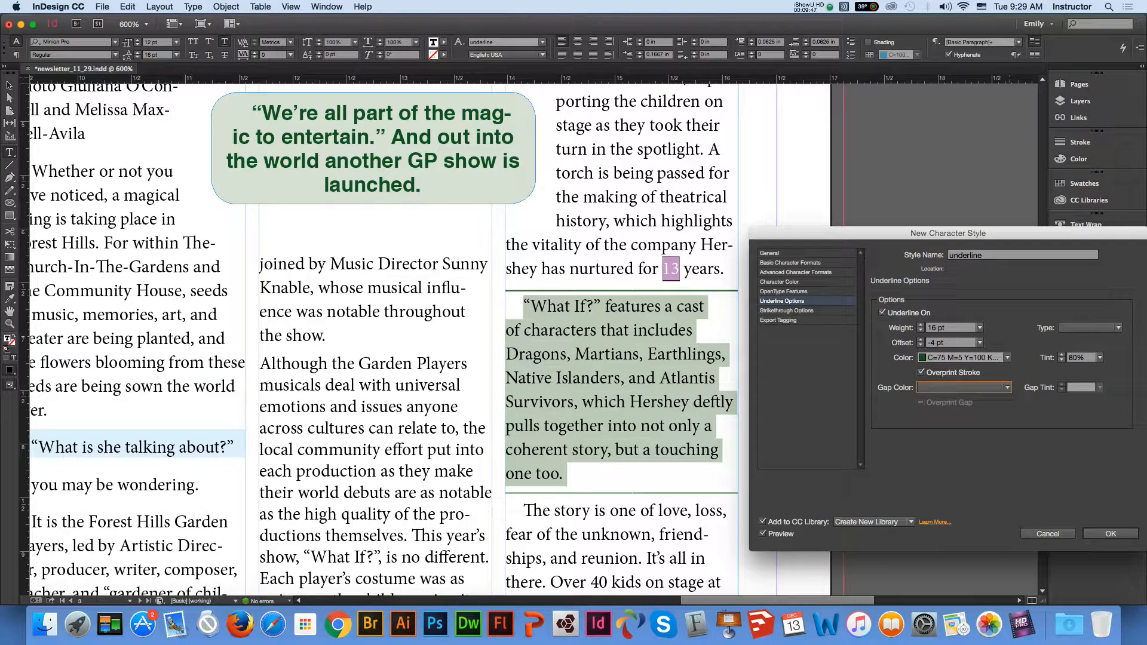
key("Return")
left_click(700, 269)
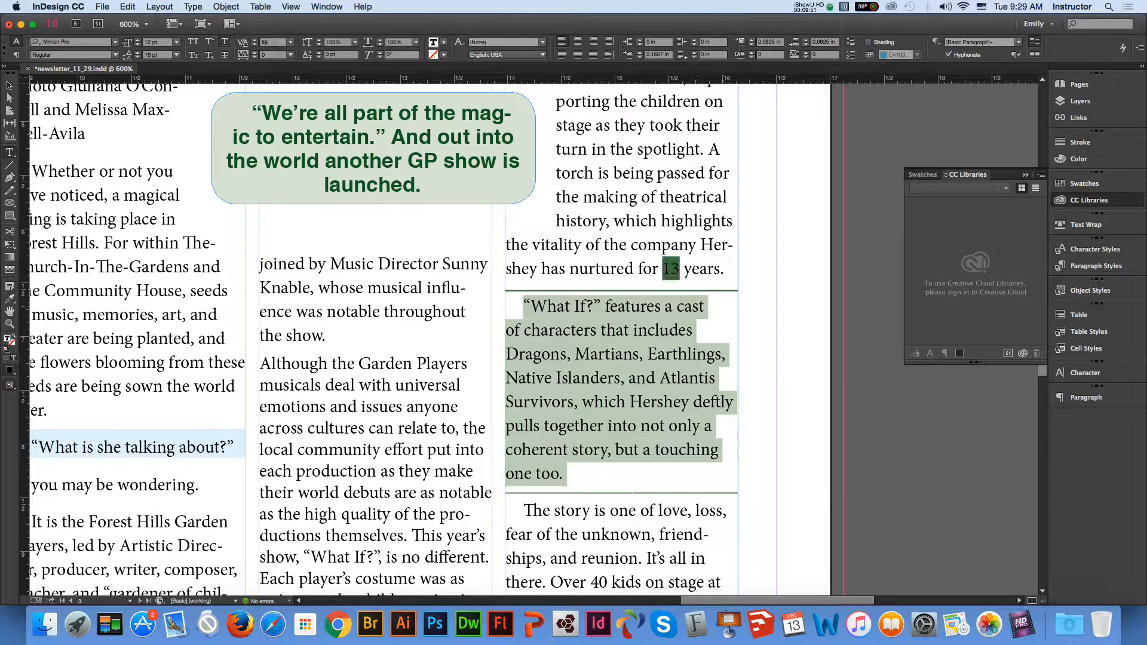
Set the underline tint of the "underline" character style to 20% and save the style
left_click_drag(663, 270, 680, 270)
left_click(1094, 250)
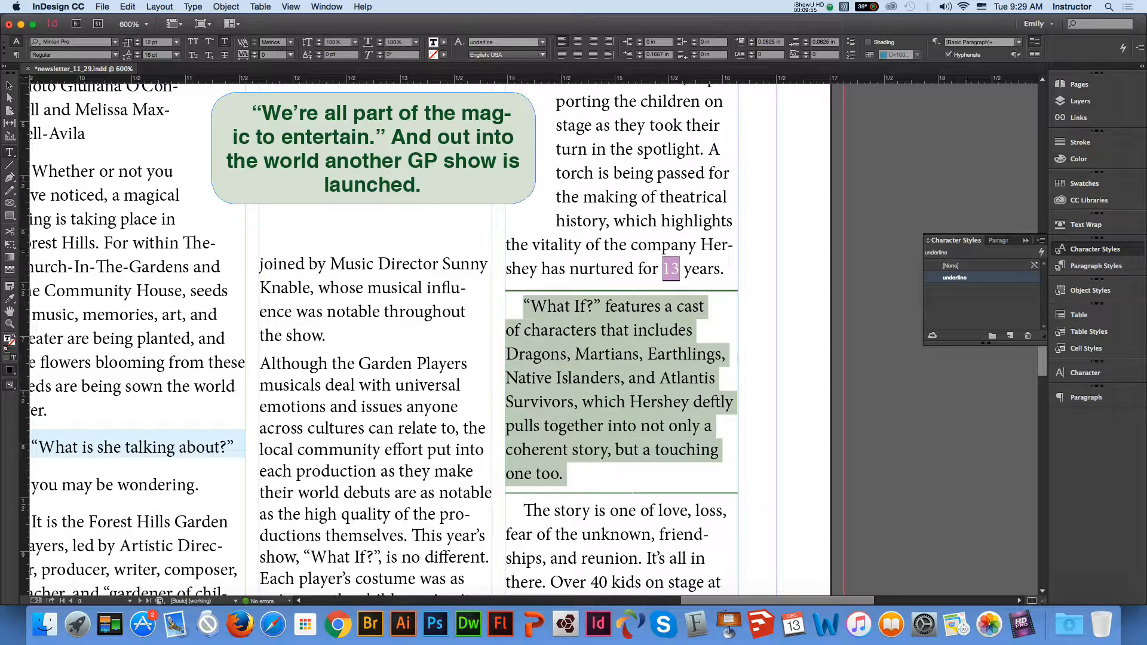
double_click(956, 277)
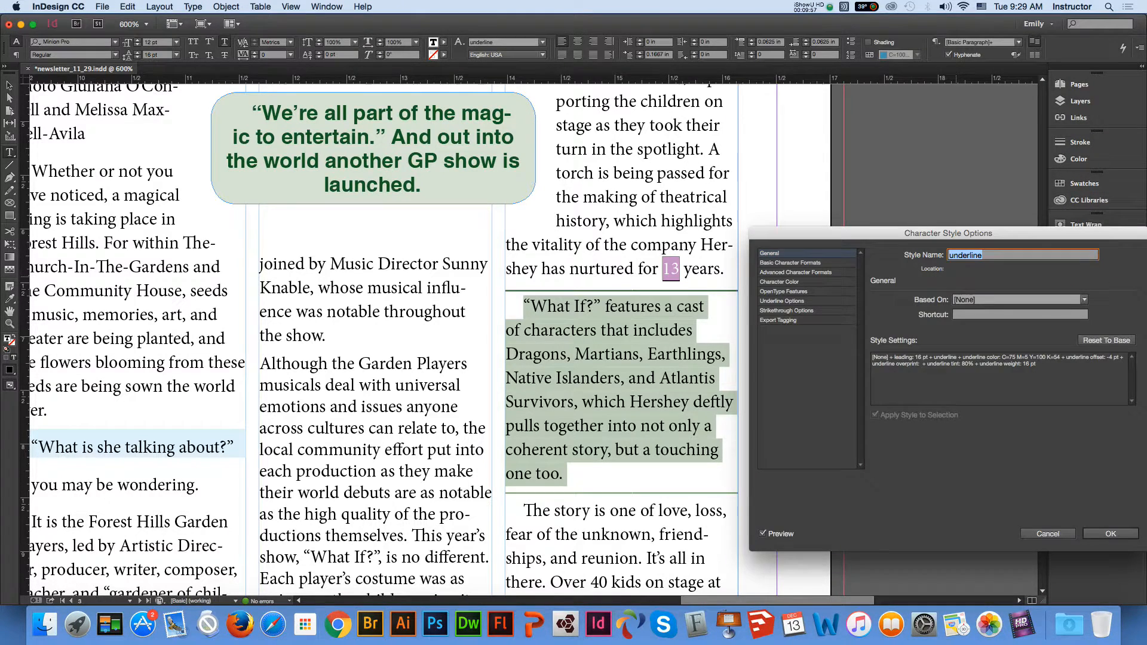
left_click(783, 301)
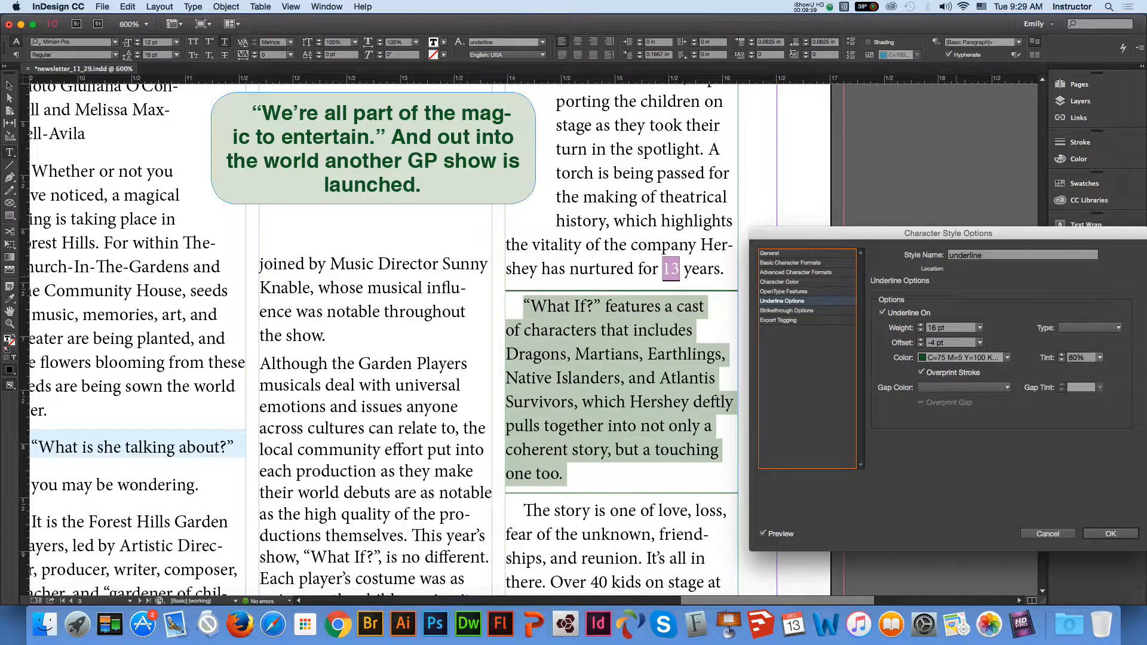
left_click(1008, 358)
left_click(1100, 358)
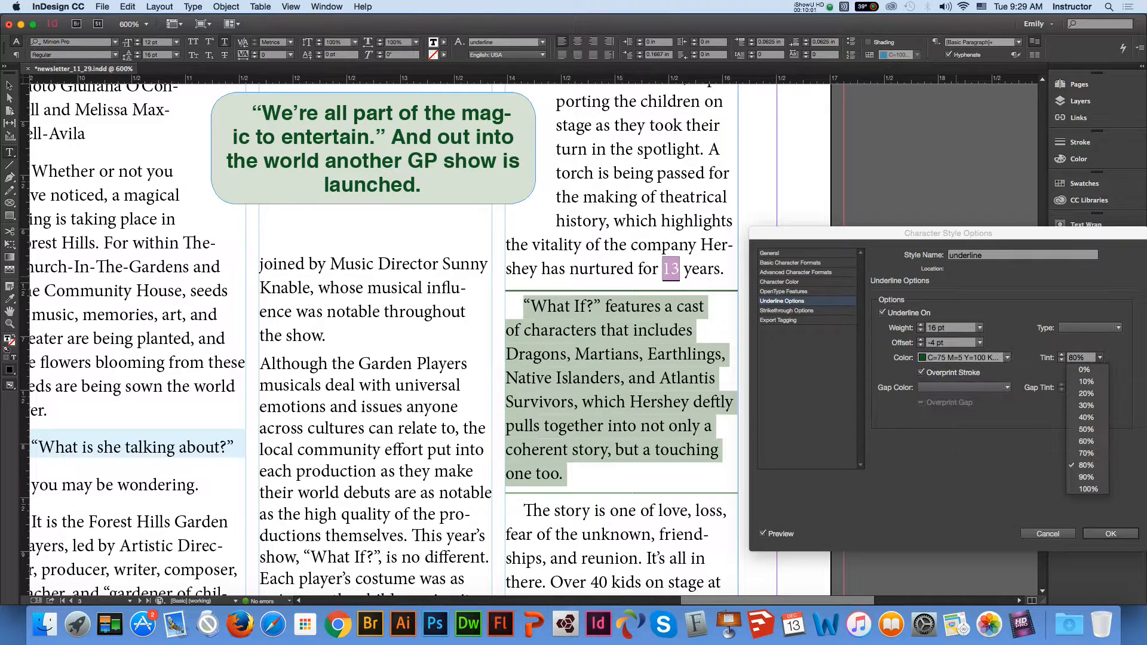
left_click(1082, 395)
key("Return")
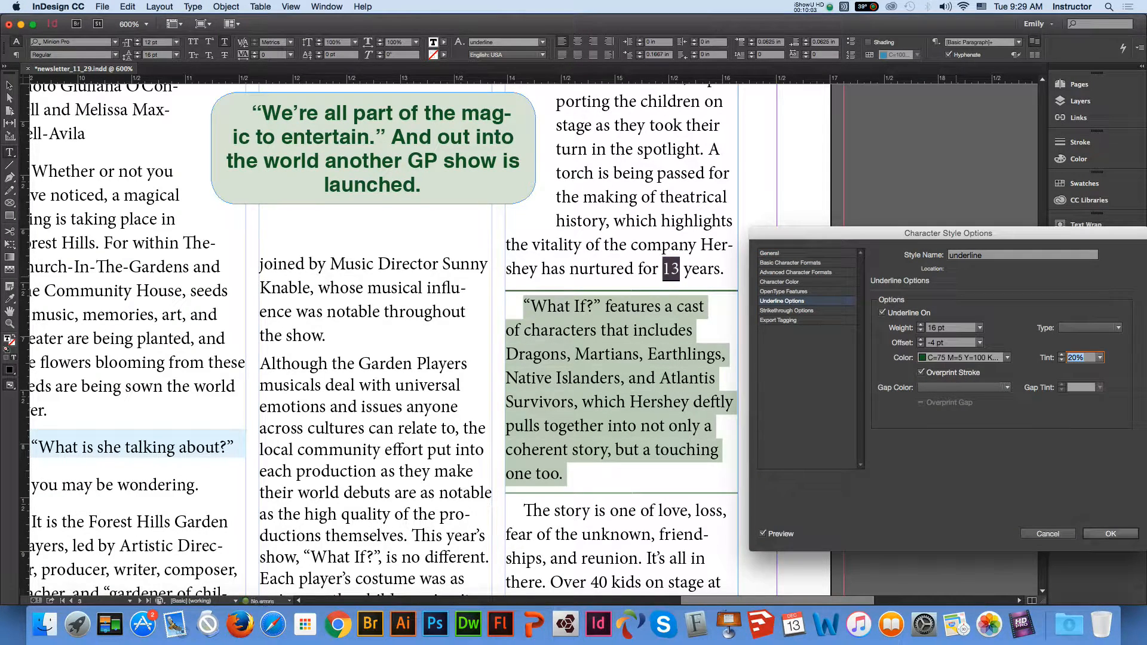
left_click(616, 270)
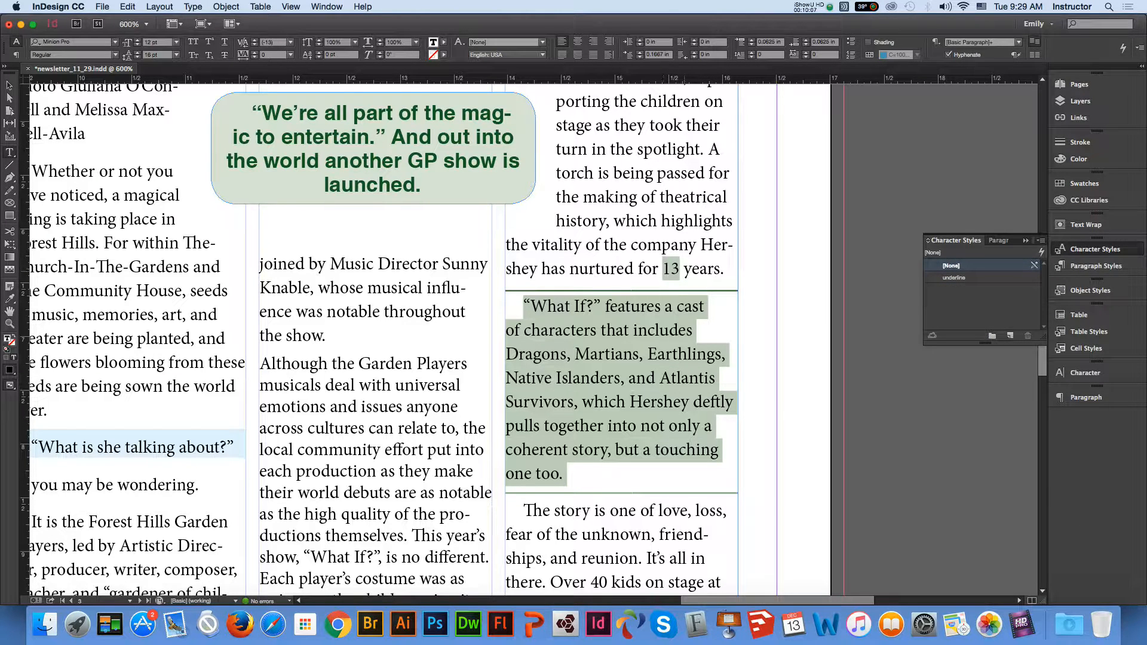
Apply the "underline" character style to the words "Garden Players" in the middle column
left_click(625, 378)
left_click(559, 174)
left_click_drag(559, 175, 593, 177)
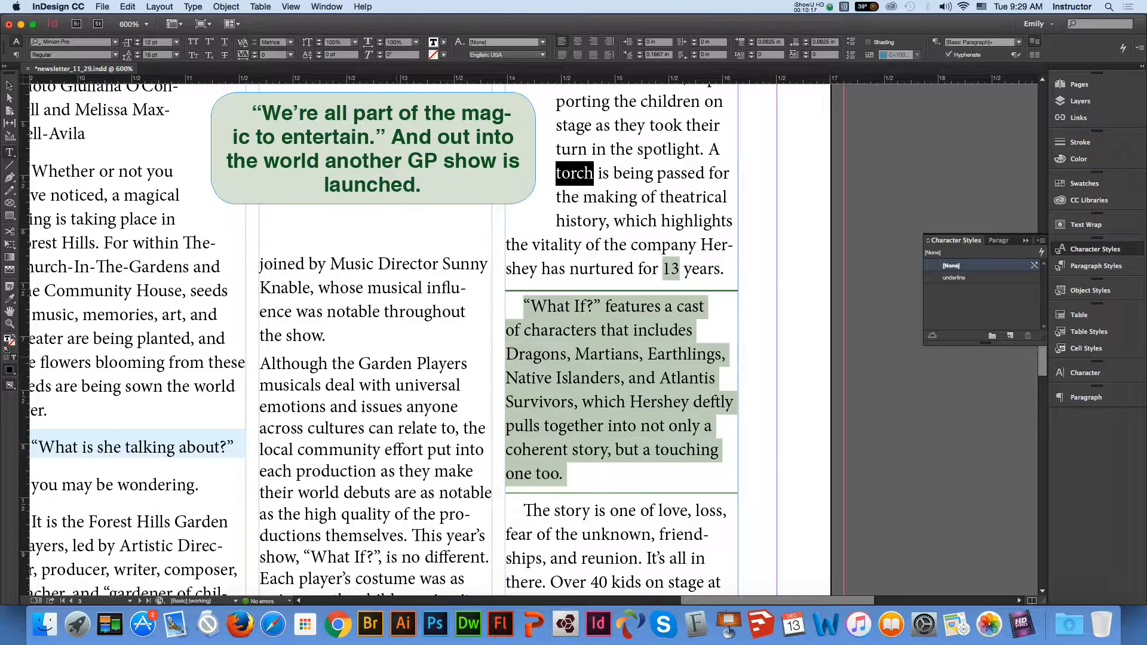
left_click_drag(359, 364, 468, 364)
left_click(956, 278)
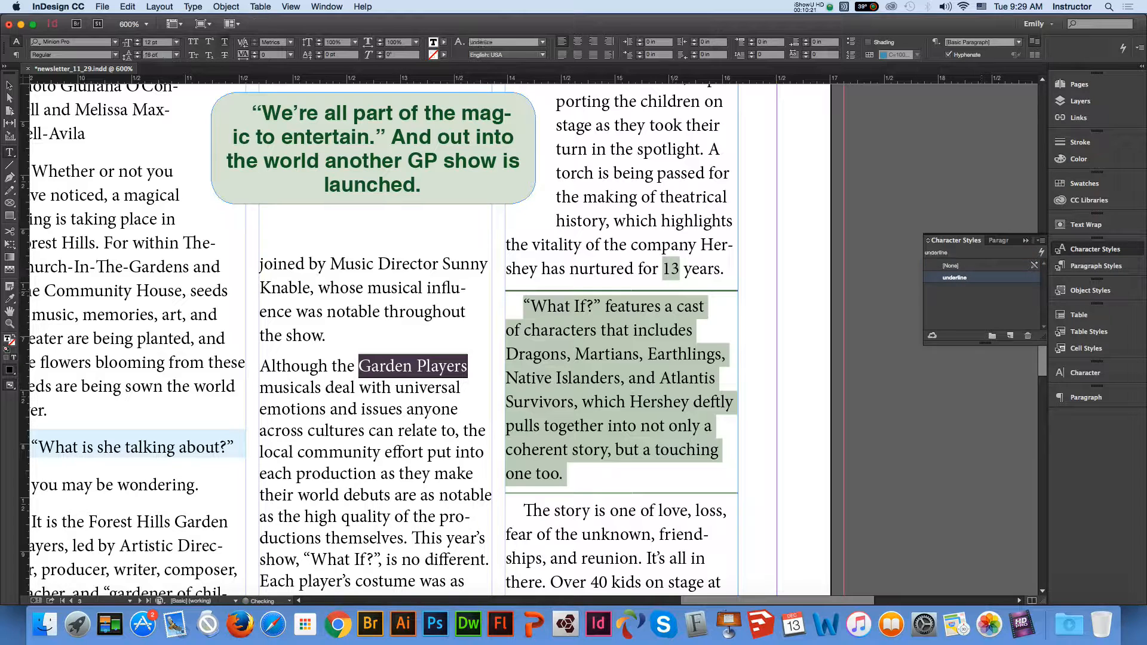
left_click(329, 336)
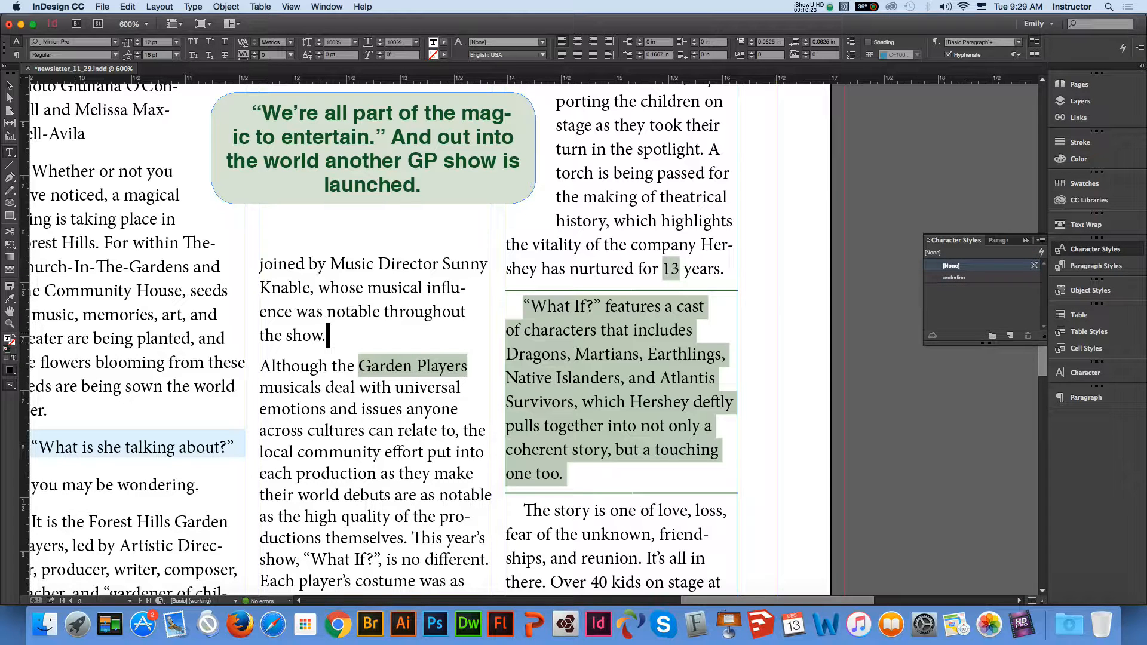
Apply the "underline" character style to "The Forest Hills Garden Players" in the first column
left_click(10, 311)
left_click_drag(177, 264, 459, 375)
left_click(10, 153)
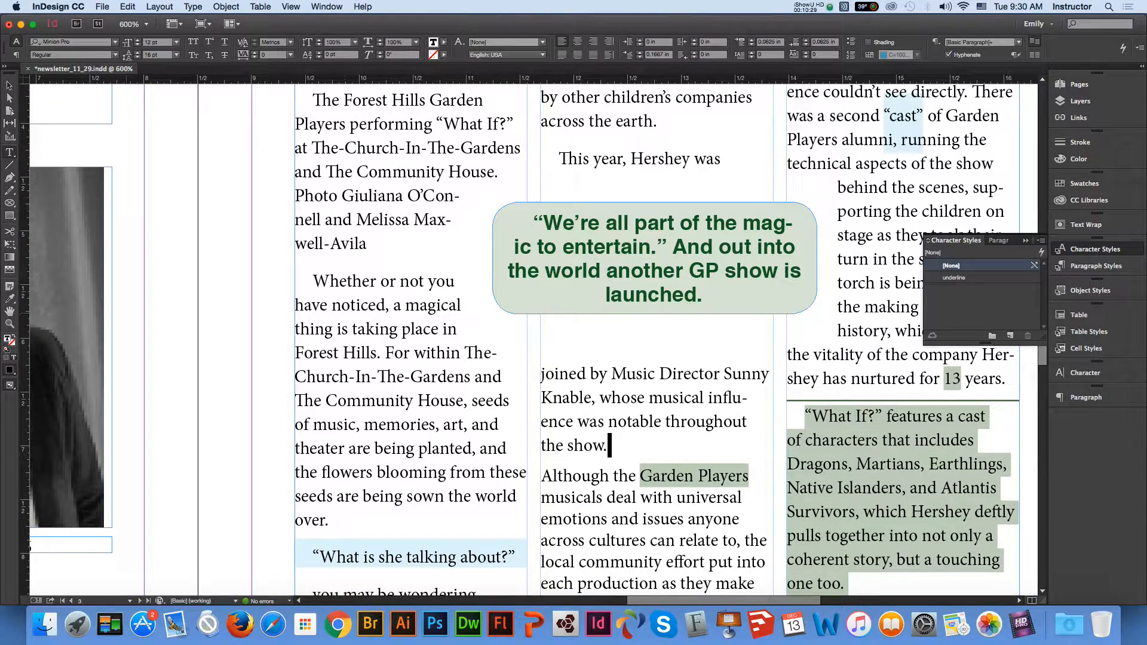
left_click(9, 311)
left_click_drag(546, 210, 436, 456)
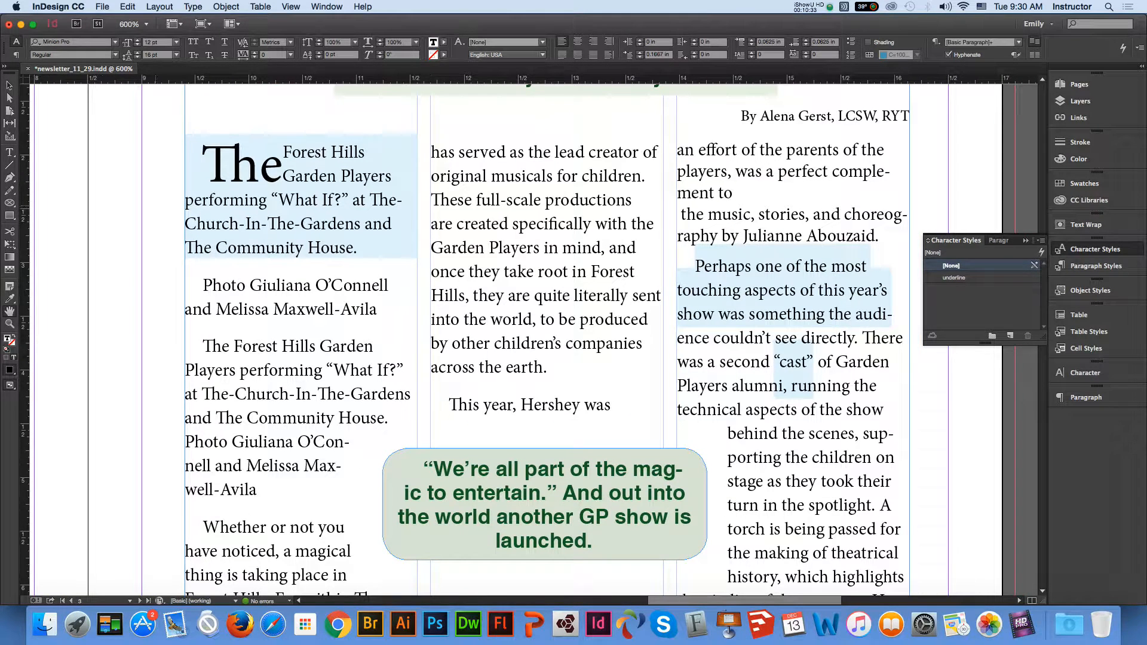
key("t")
left_click_drag(204, 346, 236, 371)
left_click(954, 278)
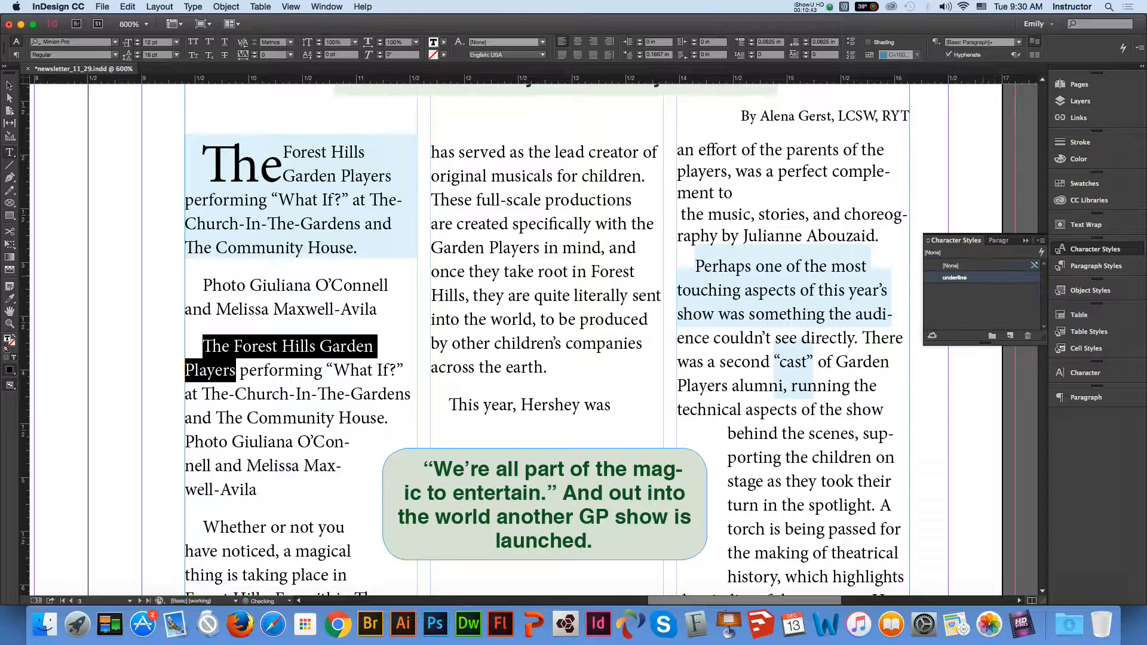
Apply the "underline" character style to "What If?" in the same first-column paragraph
left_click(351, 370)
left_click_drag(325, 370, 404, 370)
left_click(954, 278)
left_click(521, 368)
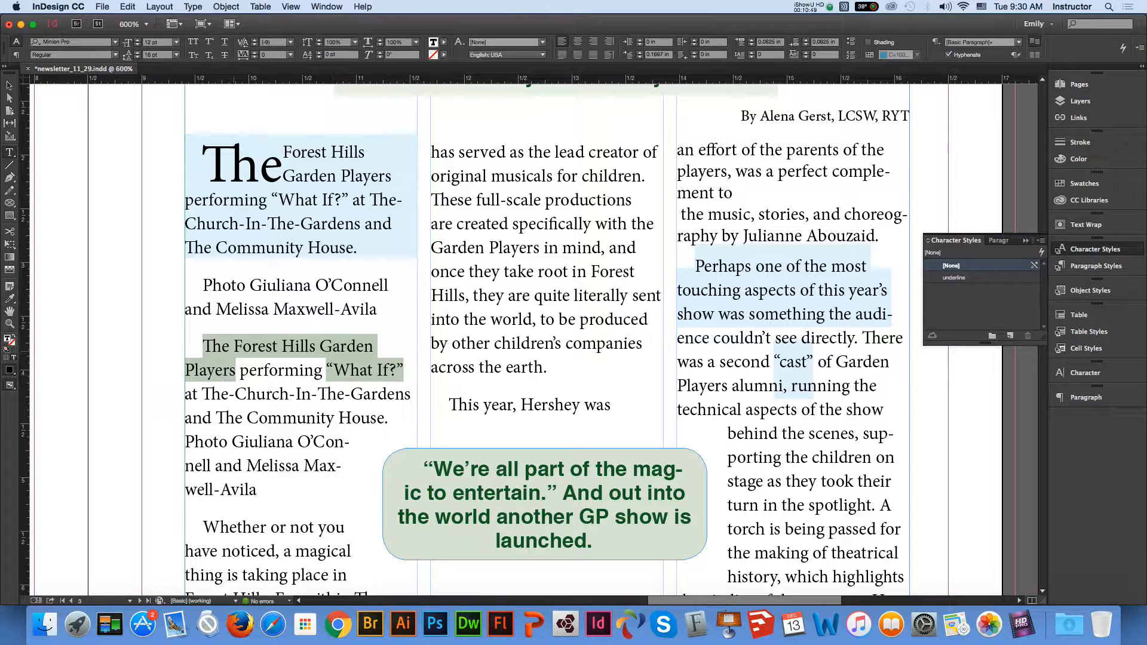
Remove the character style from "The Forest Hills Garden Players" by applying [None]
left_click_drag(203, 347, 239, 371)
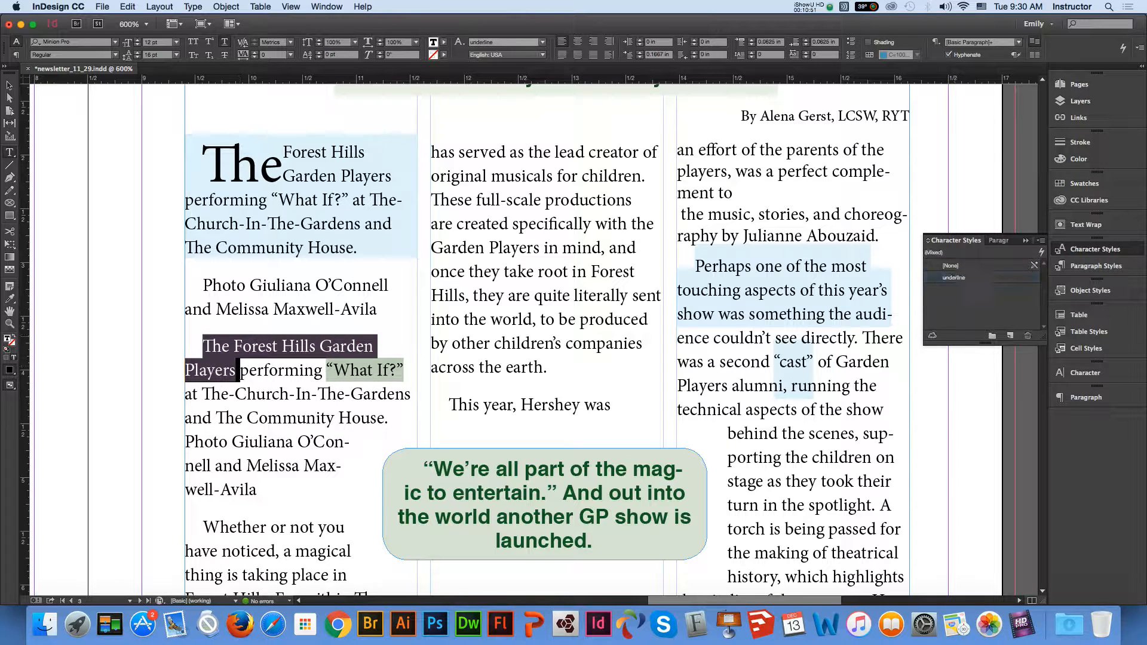
left_click(950, 265)
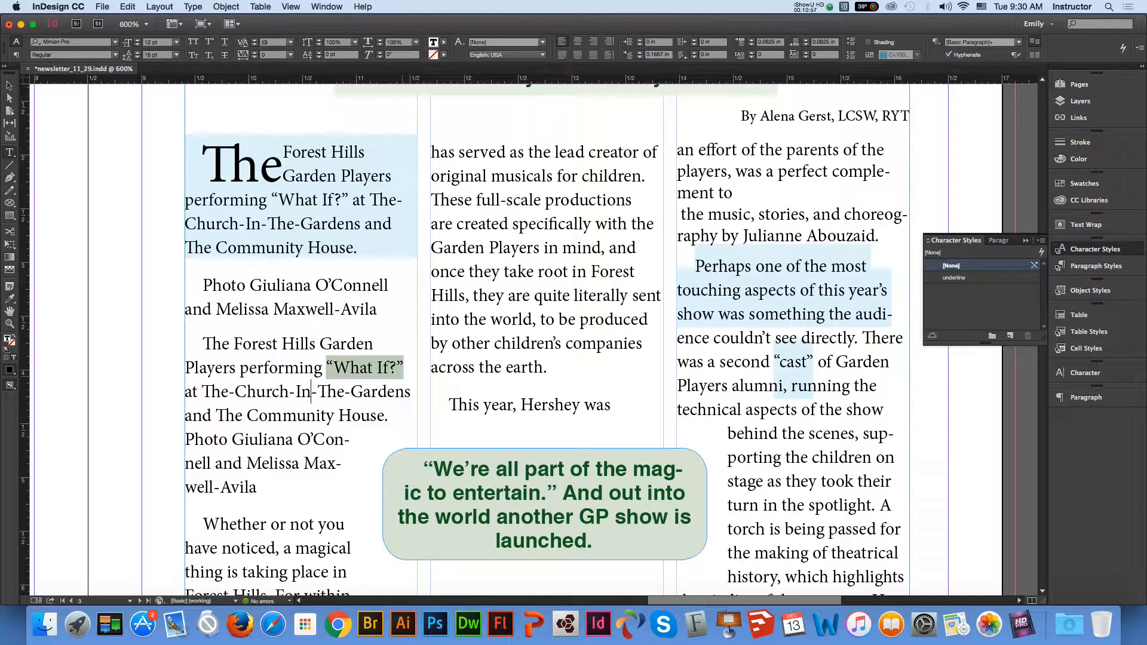
Compare the text highlighted with paragraph shading, the underline paragraph style and the underline character style, then close the character styles list
left_click(325, 173)
scroll(326, 174, "down", 15)
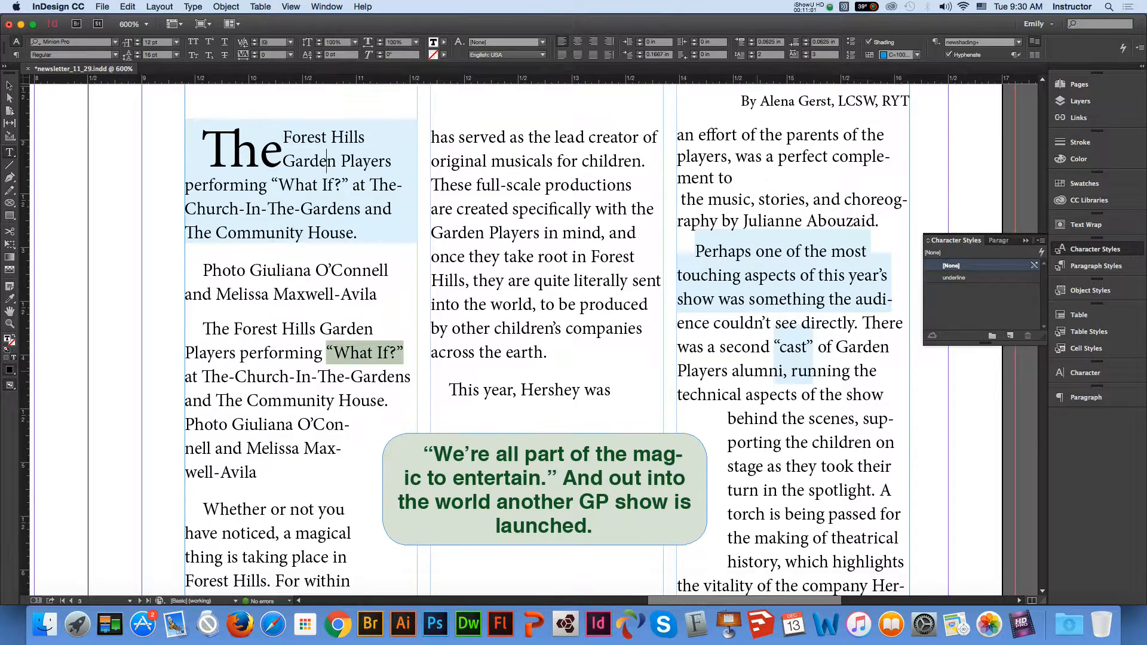
scroll(326, 173, "up", 15)
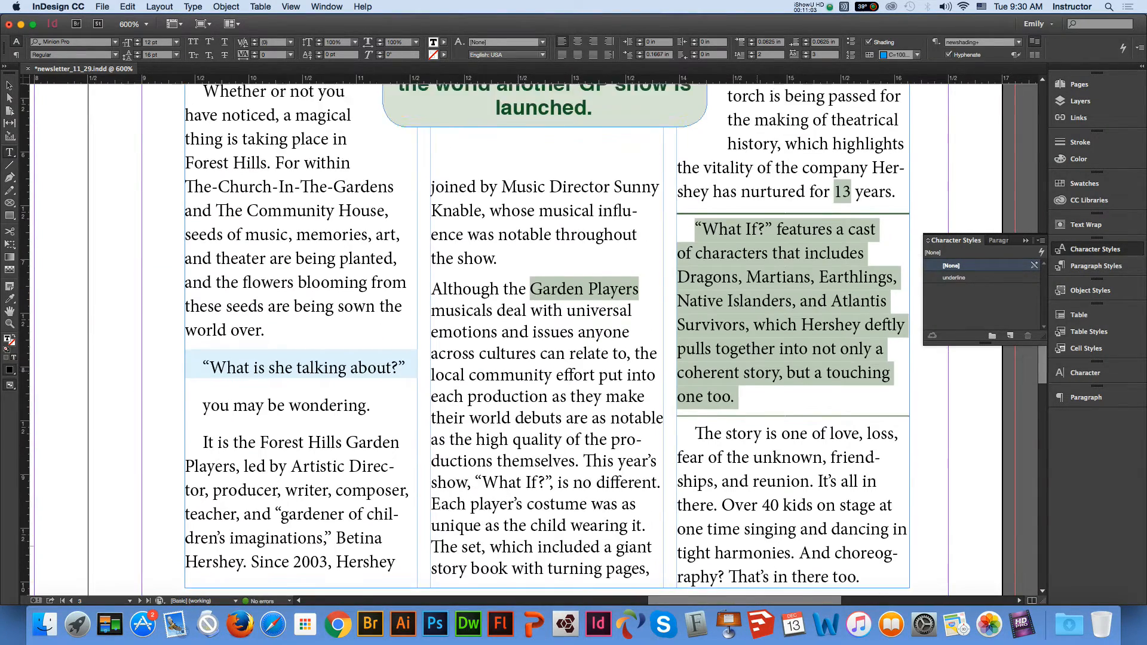
scroll(757, 371, "down", 3)
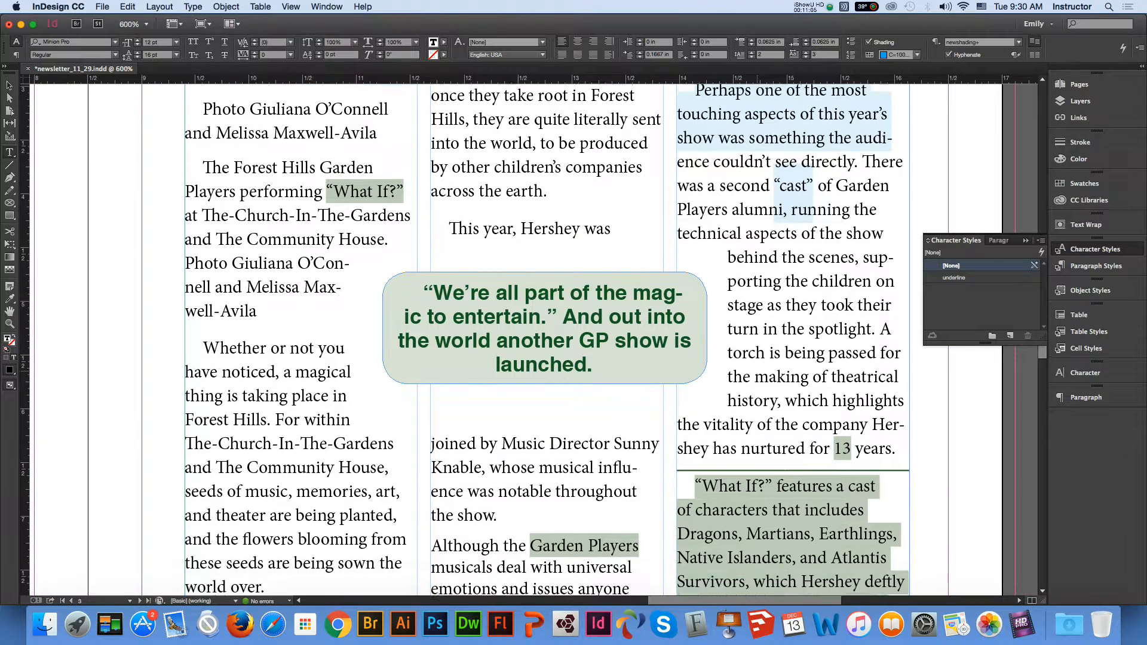
left_click(742, 472)
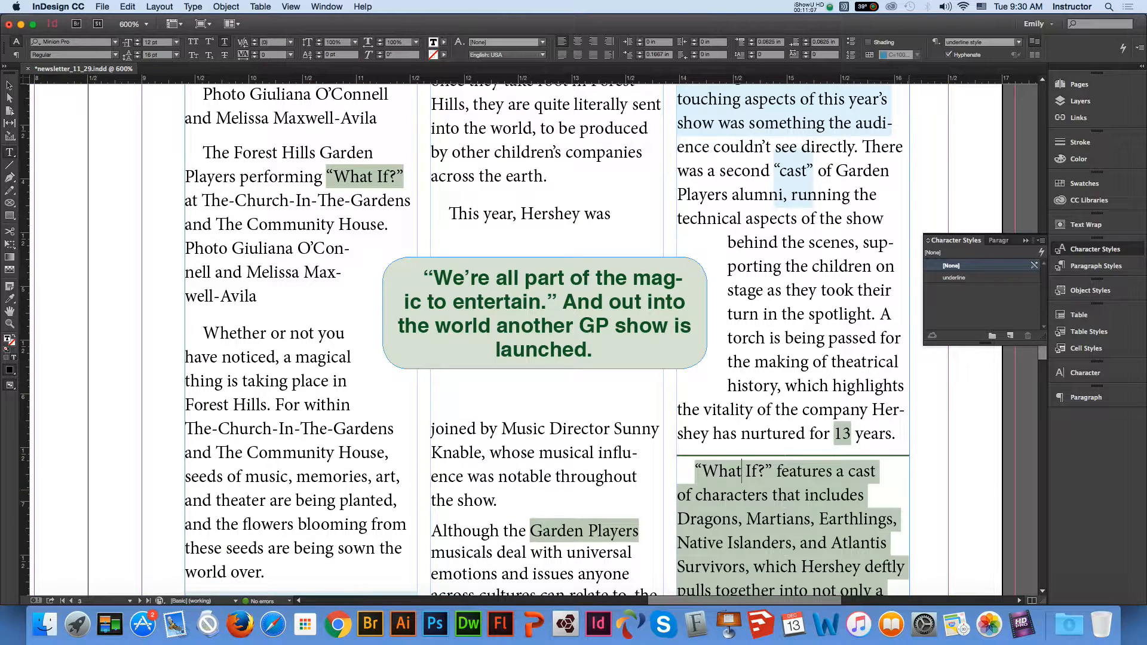
scroll(756, 234, "left", 1)
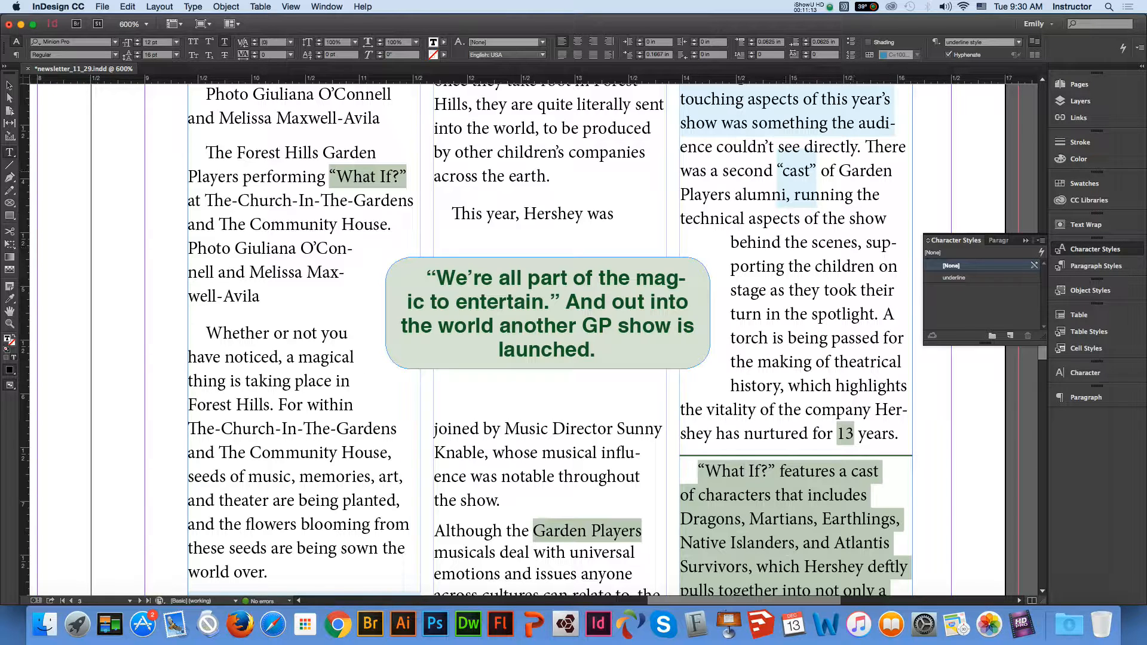
left_click_drag(779, 170, 806, 172)
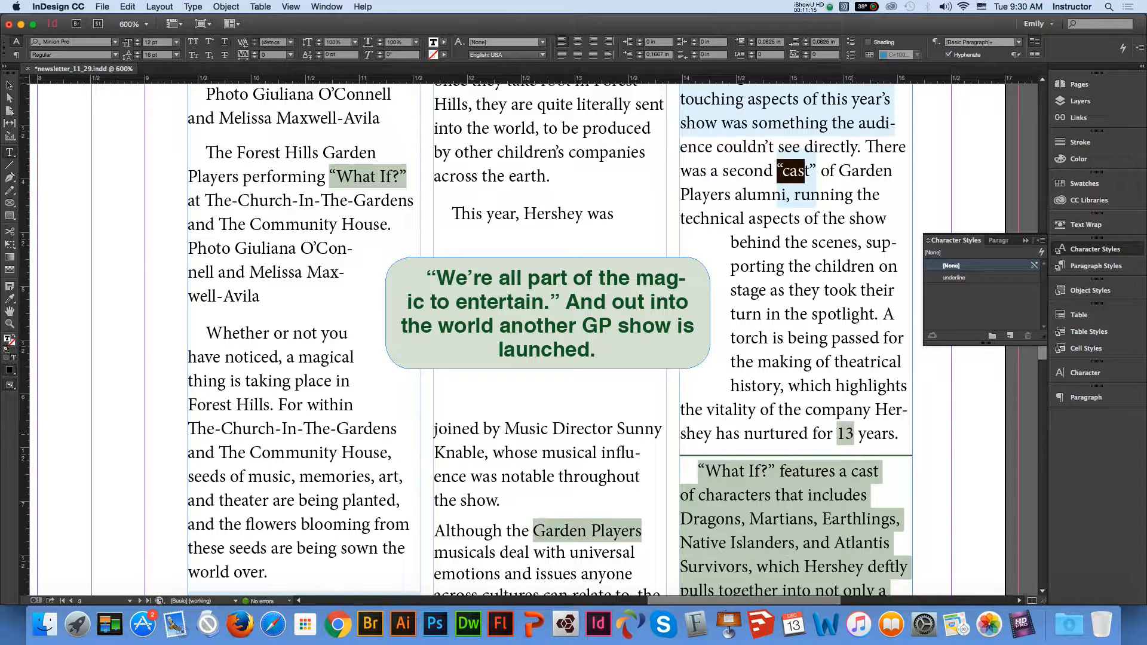
left_click(870, 425)
left_click(846, 435)
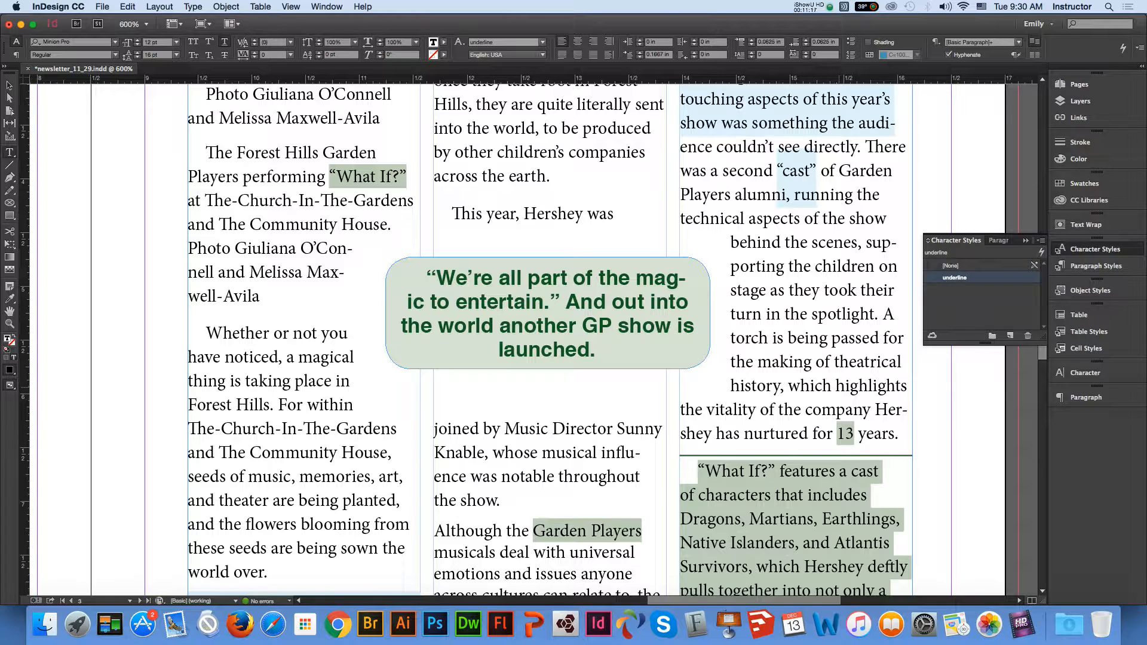
scroll(550, 341, "down", 1)
scroll(550, 341, "up", 3)
scroll(550, 340, "up", 3)
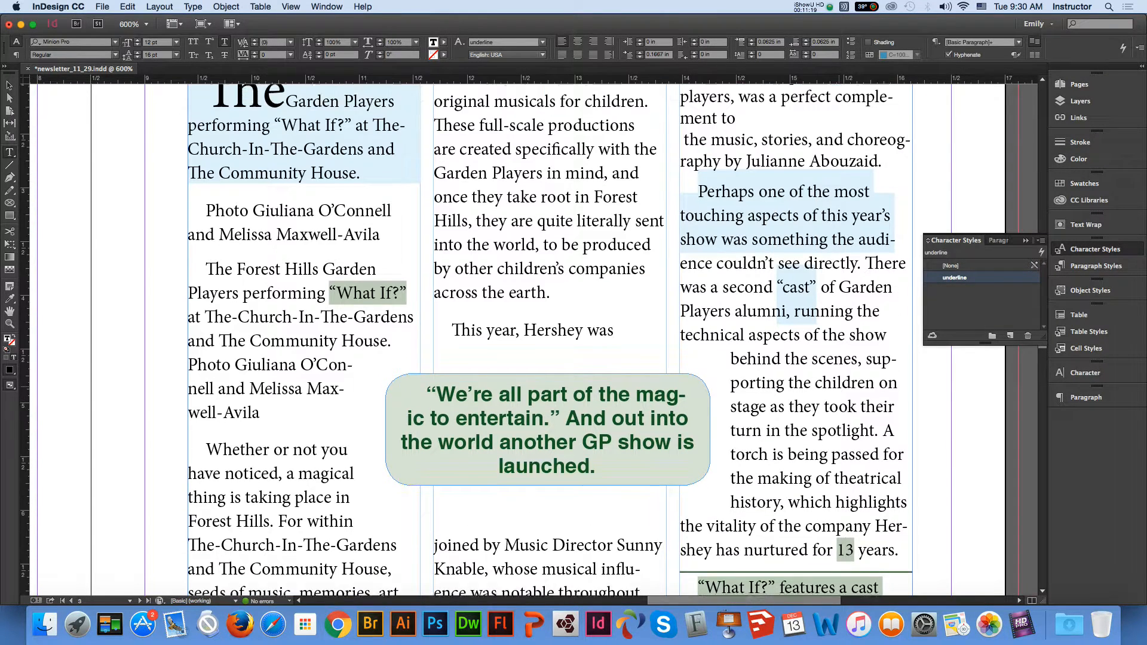
key("Escape")
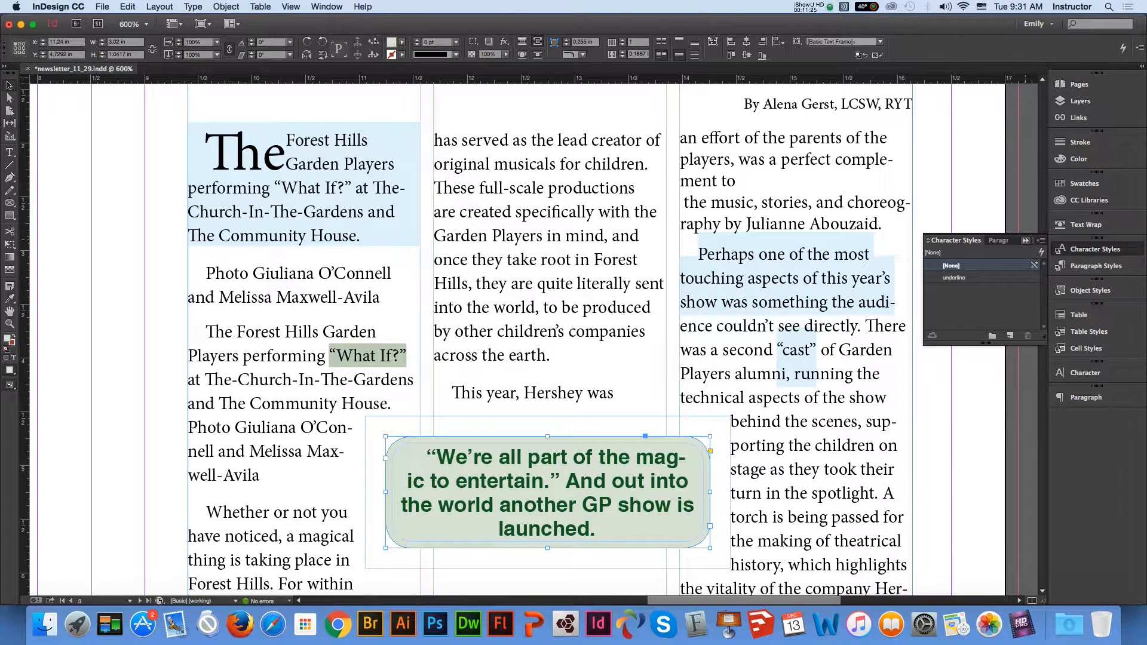
left_click(1095, 249)
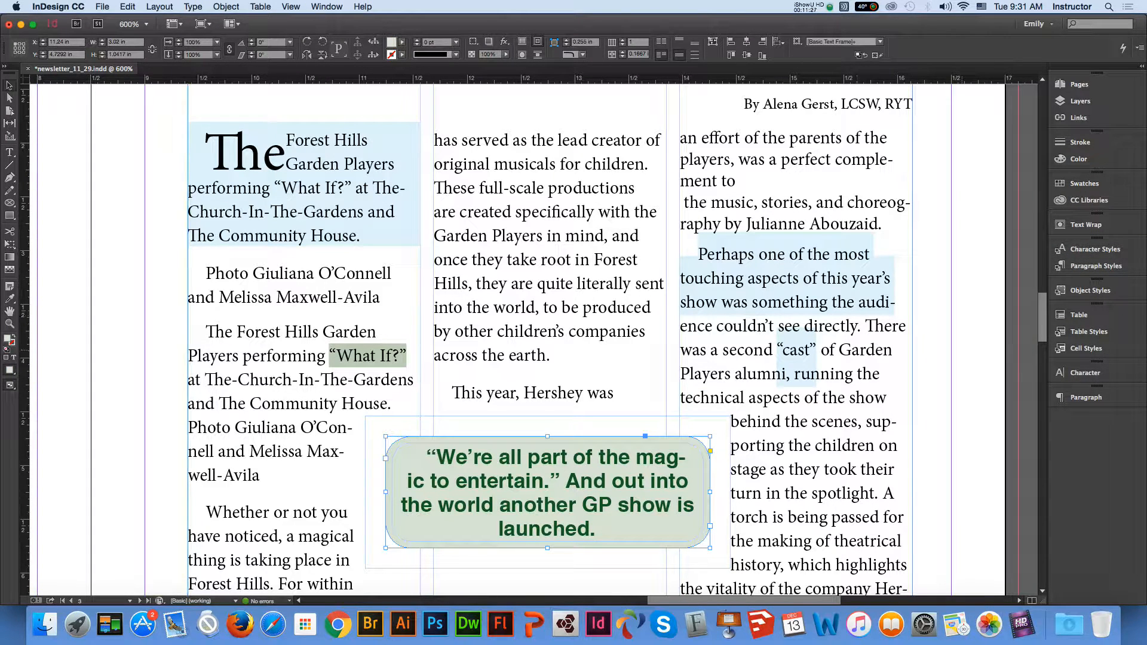
Save a copy of the document on the Desktop as newsletter_12_13
left_click(102, 7)
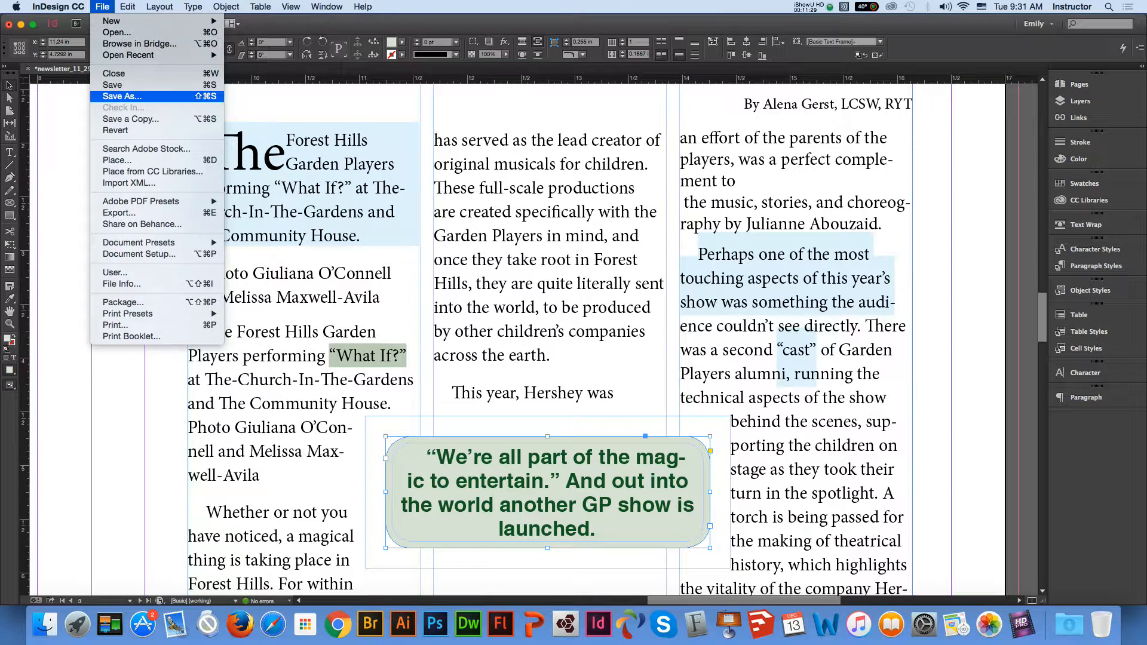
left_click(120, 96)
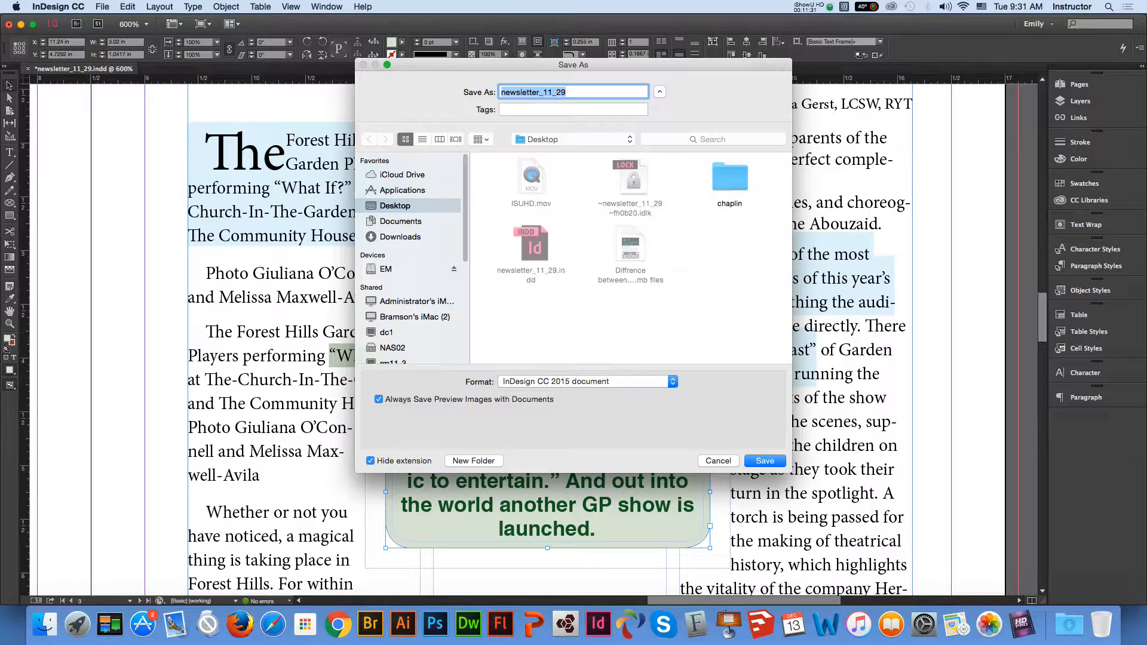
left_click_drag(566, 92, 548, 92)
type("2_14")
key("BackSpace")
type("3")
key("Return")
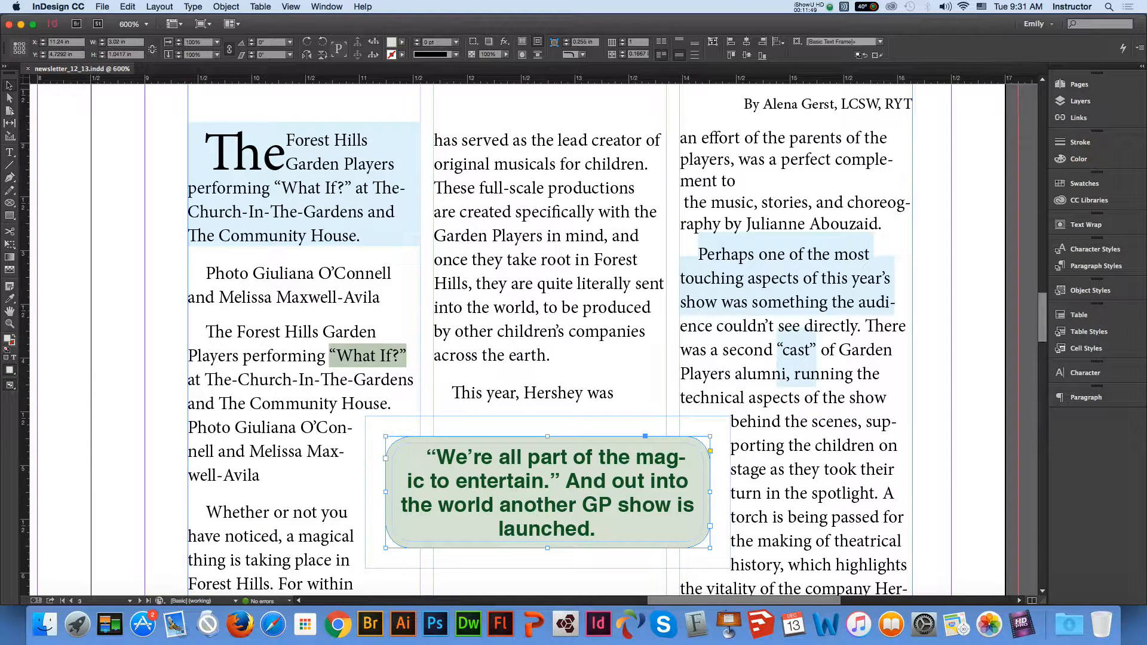
Display the text wrap settings of the selected pull-quote frame
left_click(326, 6)
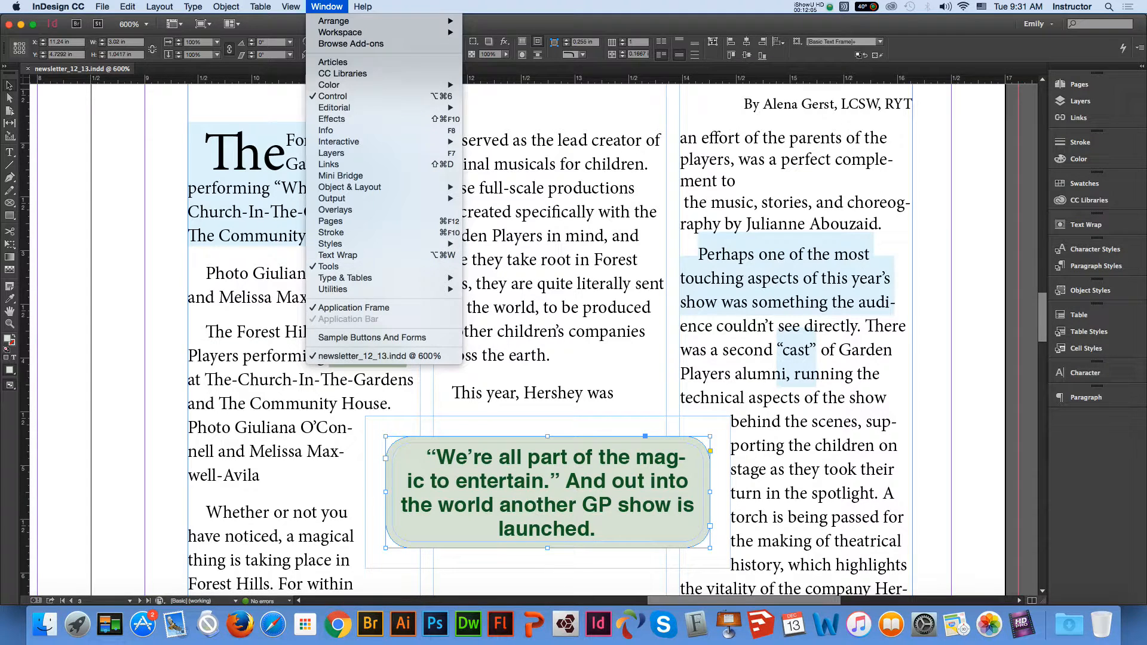
left_click(1085, 225)
left_click(1086, 225)
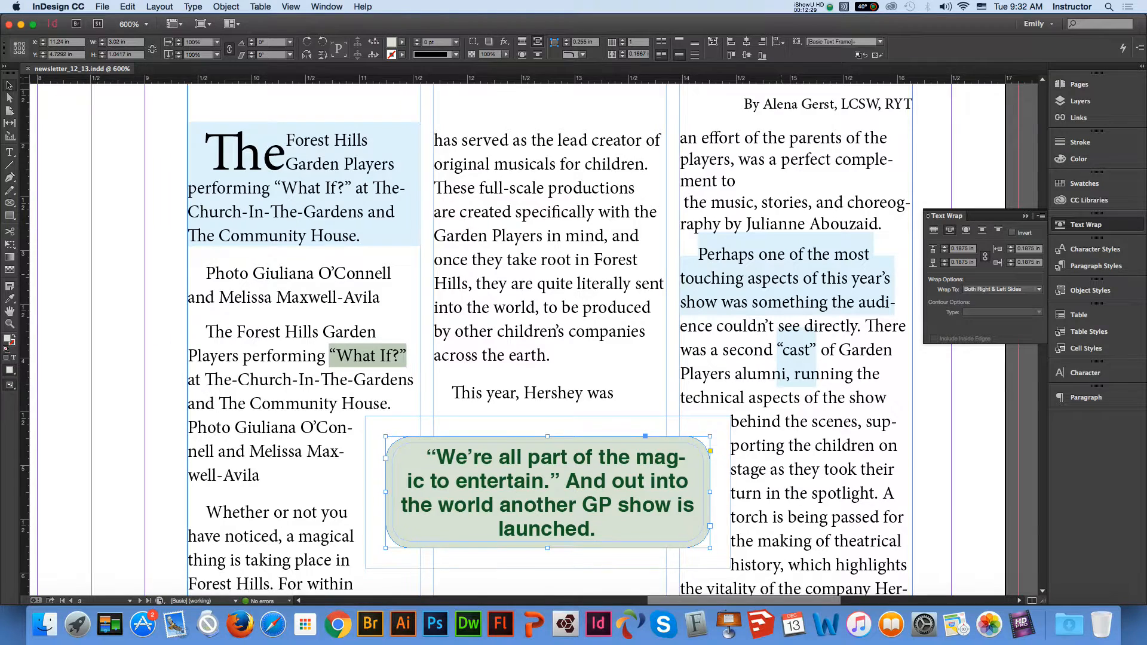
Cut the green pull-quote text frame out of the three-column article page
scroll(532, 341, "down", 6)
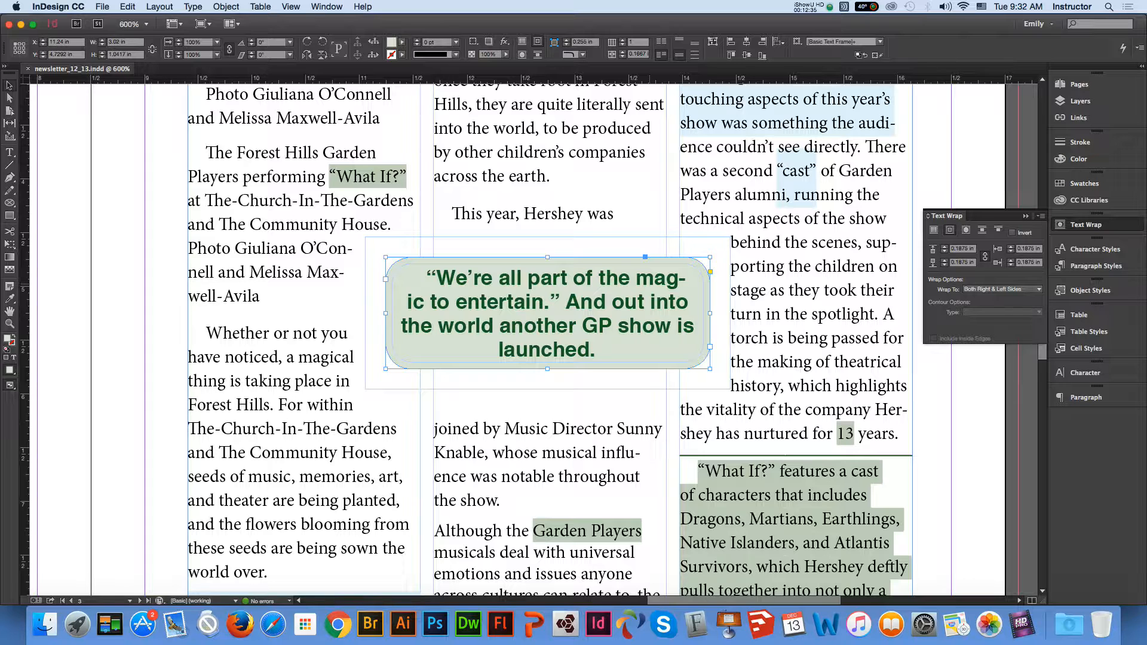
left_click(128, 6)
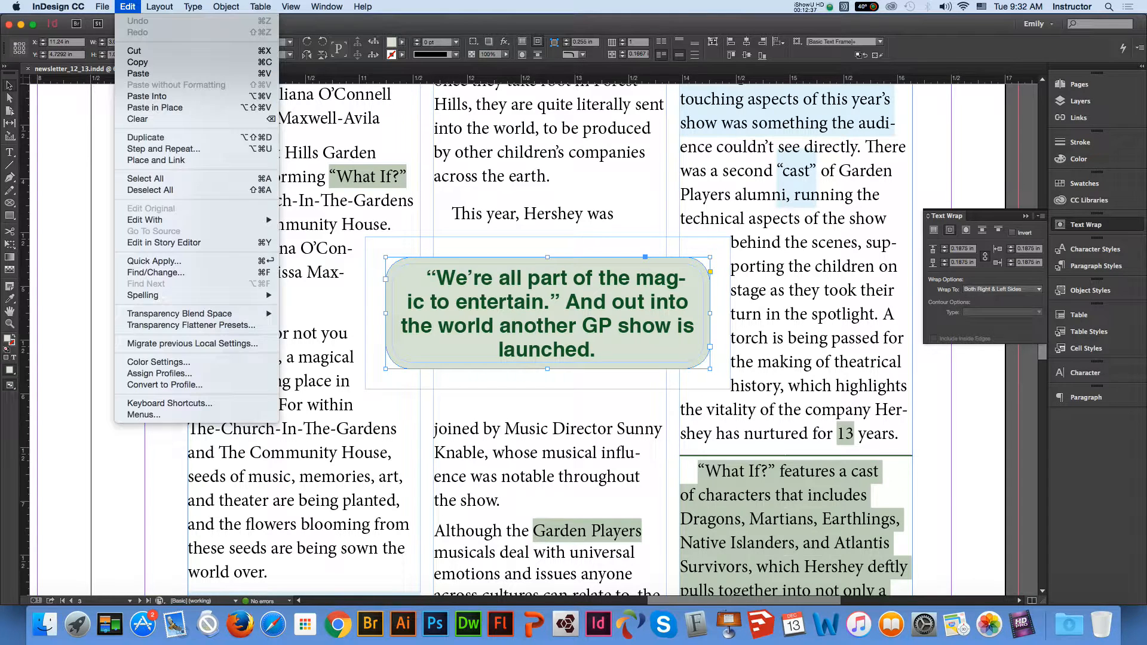
left_click(135, 51)
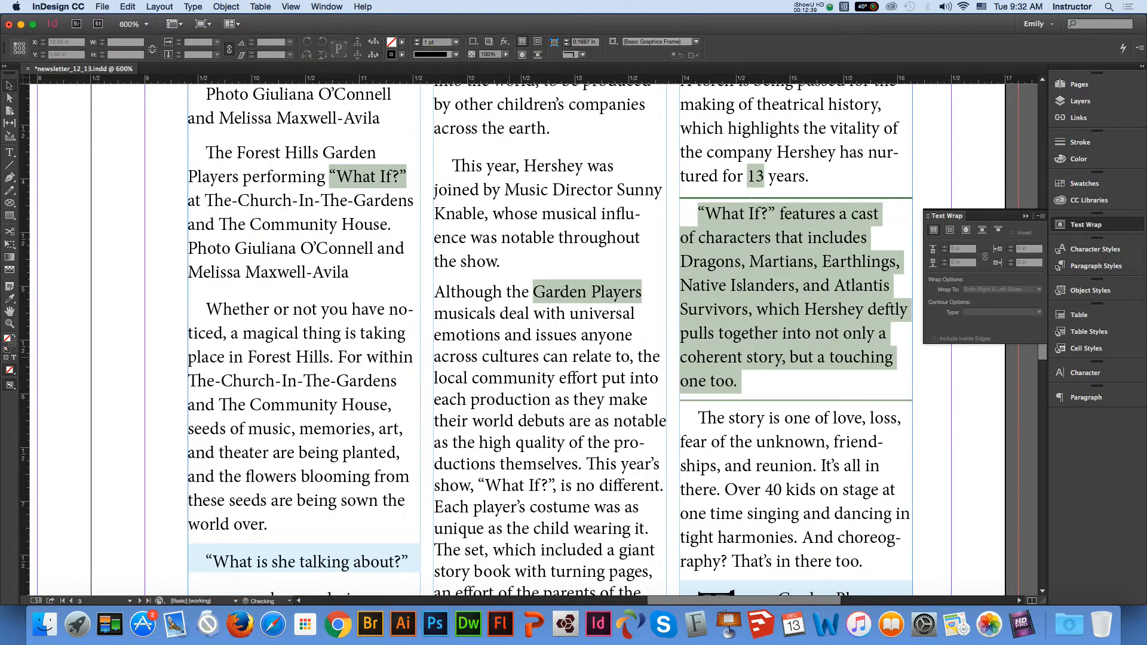
Paste the cut pull-quote frame onto the following three-column article page, over its first two columns
scroll(510, 357, "down", 20)
scroll(509, 357, "down", 4)
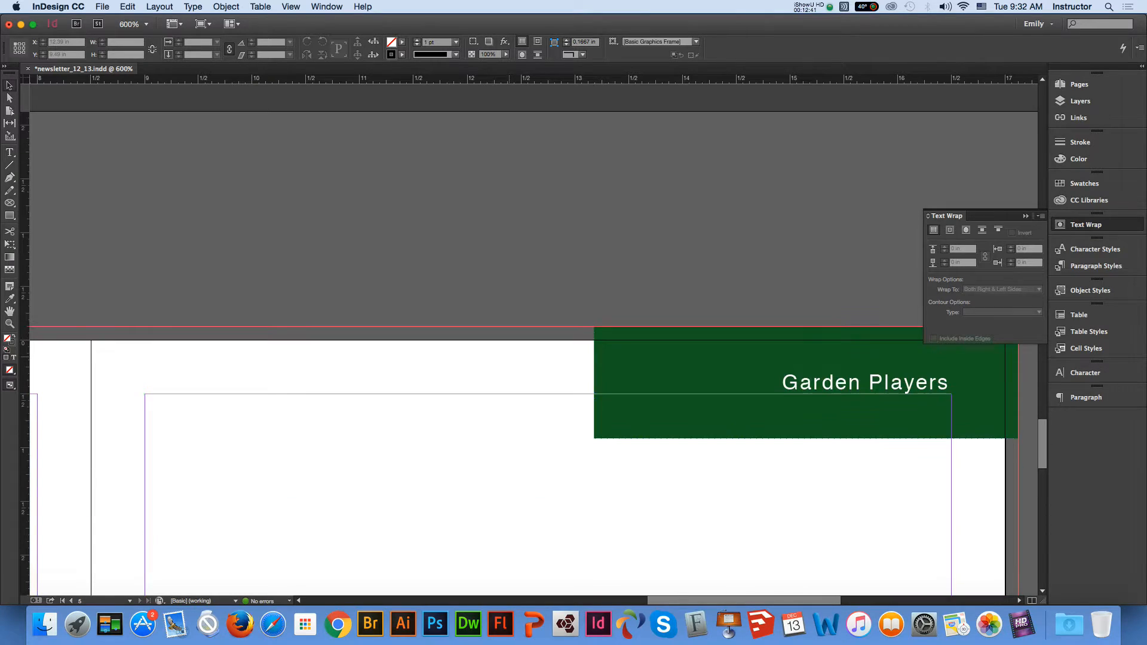
key("space")
left_click_drag(198, 342, 594, 267)
mouse_move(154, 429)
left_mouse_down()
mouse_move(553, 258)
mouse_move(708, 152)
left_mouse_up()
left_click(10, 85)
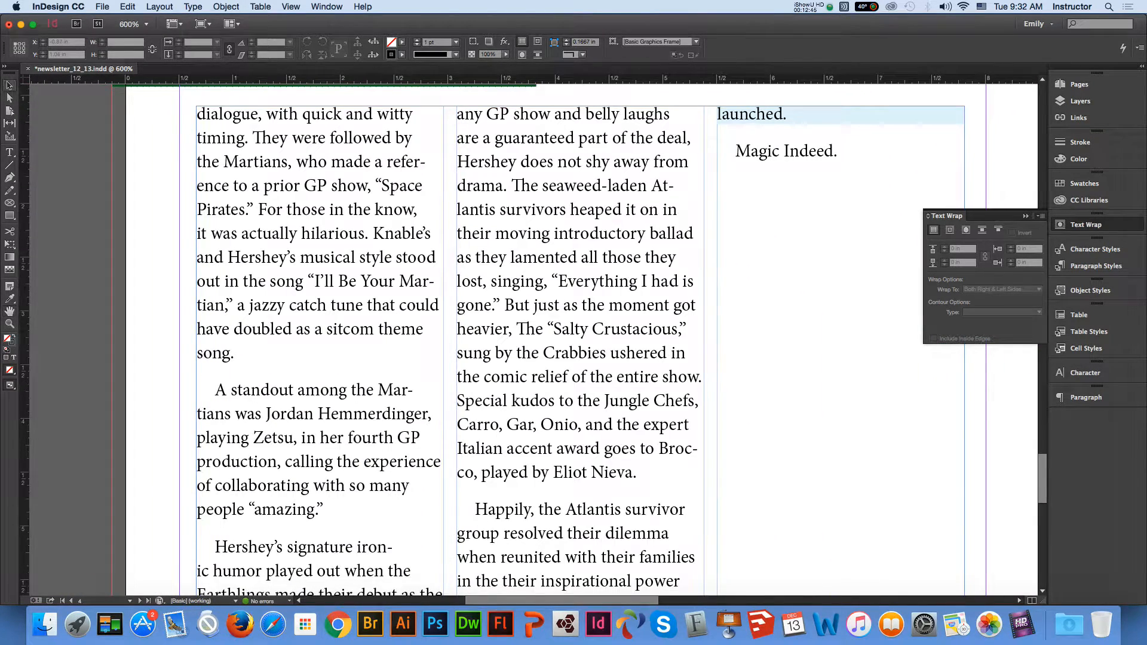
left_click(353, 310)
key("super+v")
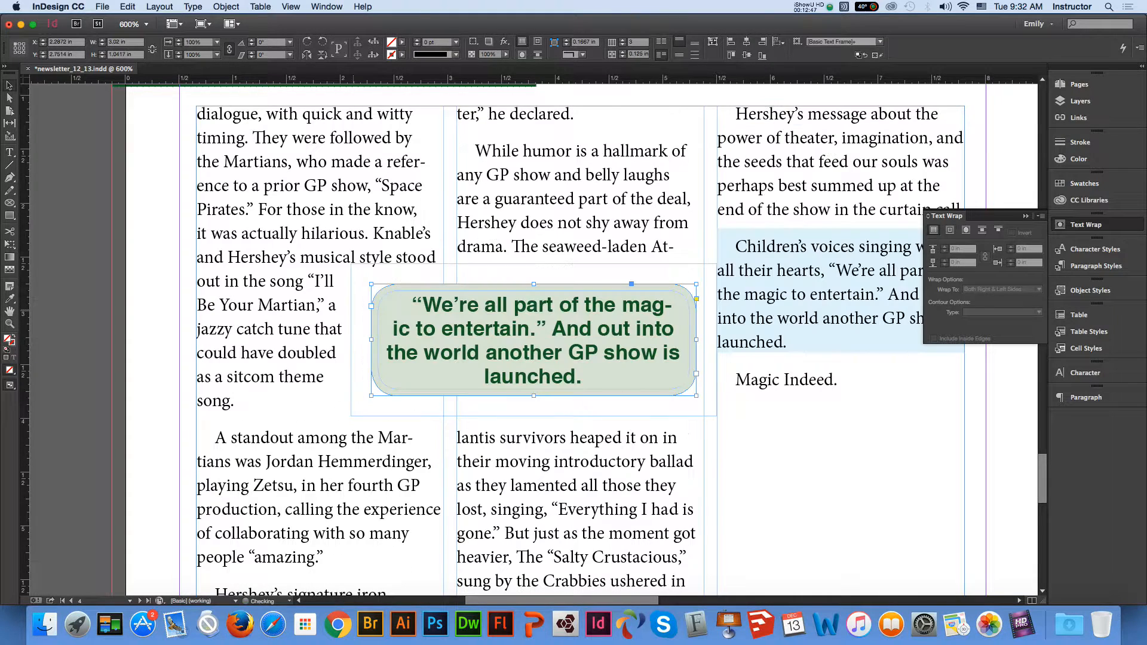
Move the pasted pull quote down and slightly left to about X 1.93 in, Y 4.09 in, straddling the first and second columns
left_click_drag(476, 338, 437, 473)
key("Down")
key("Down")
key("Down")
key("Down")
key("Down")
key("Down")
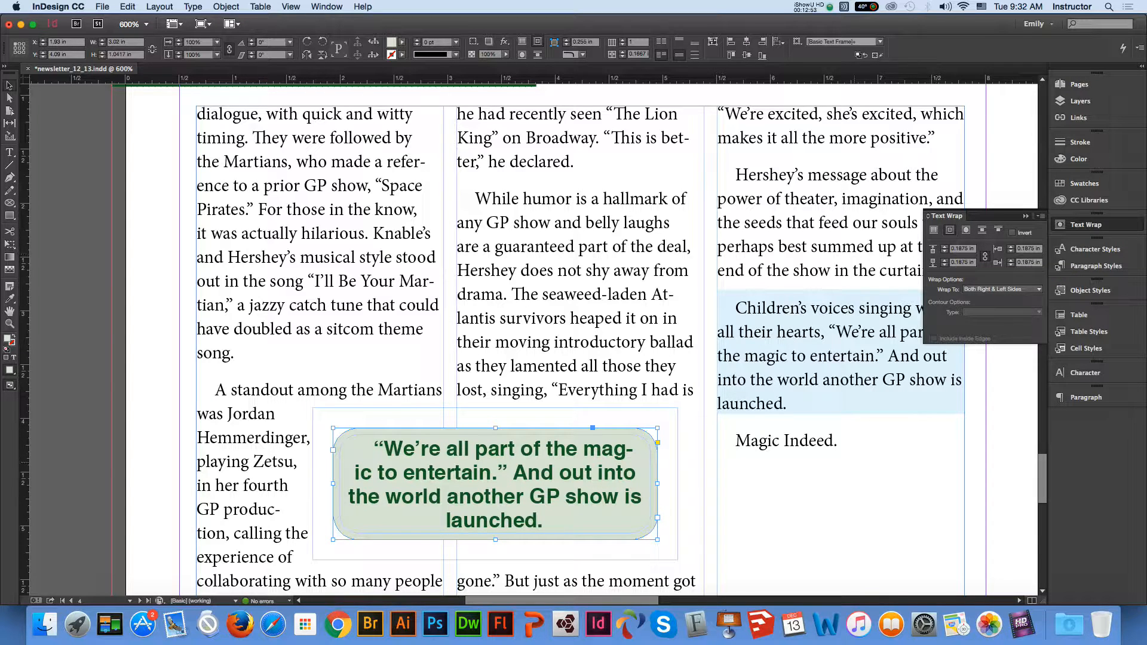
left_click(861, 476)
Review the placed pull quote and the preceding article page, deselect everything and save the newsletter document
key("super+minus")
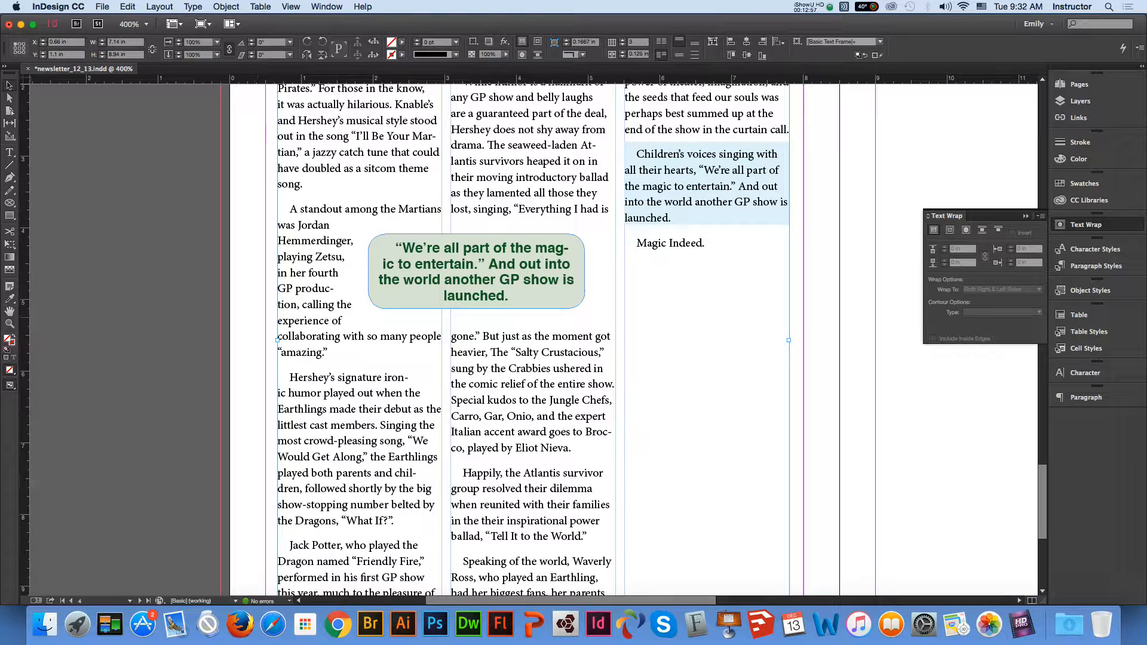
left_click(478, 272)
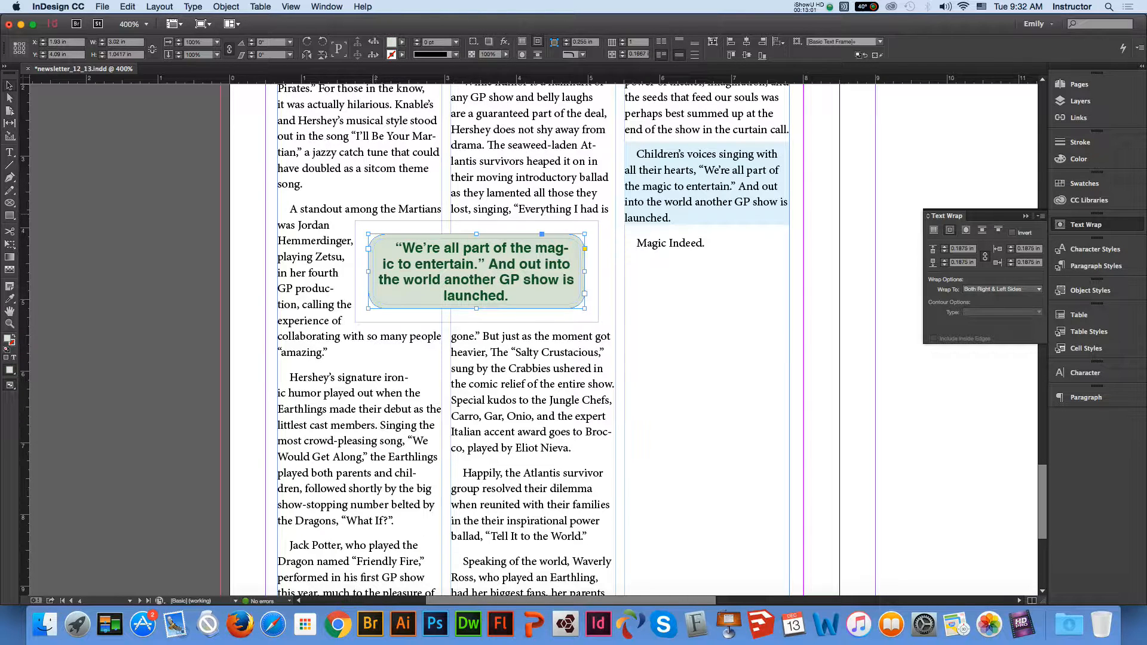
left_click(9, 311)
left_click_drag(555, 187, 314, 410)
left_click_drag(677, 175, 584, 443)
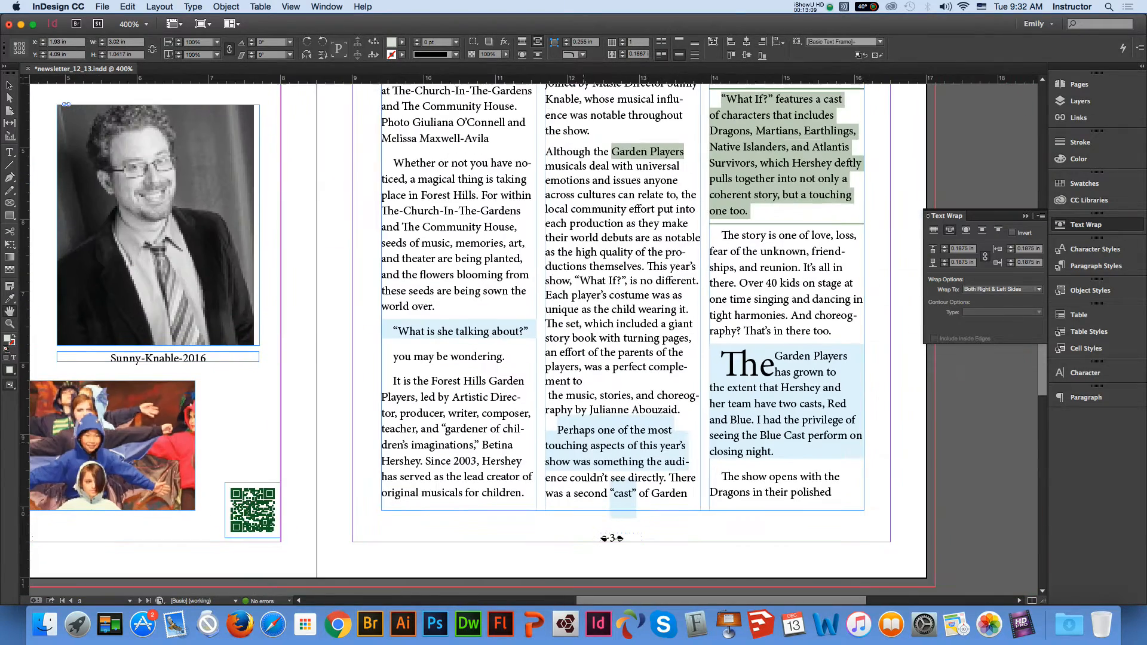
left_click_drag(612, 398, 602, 425)
key("t")
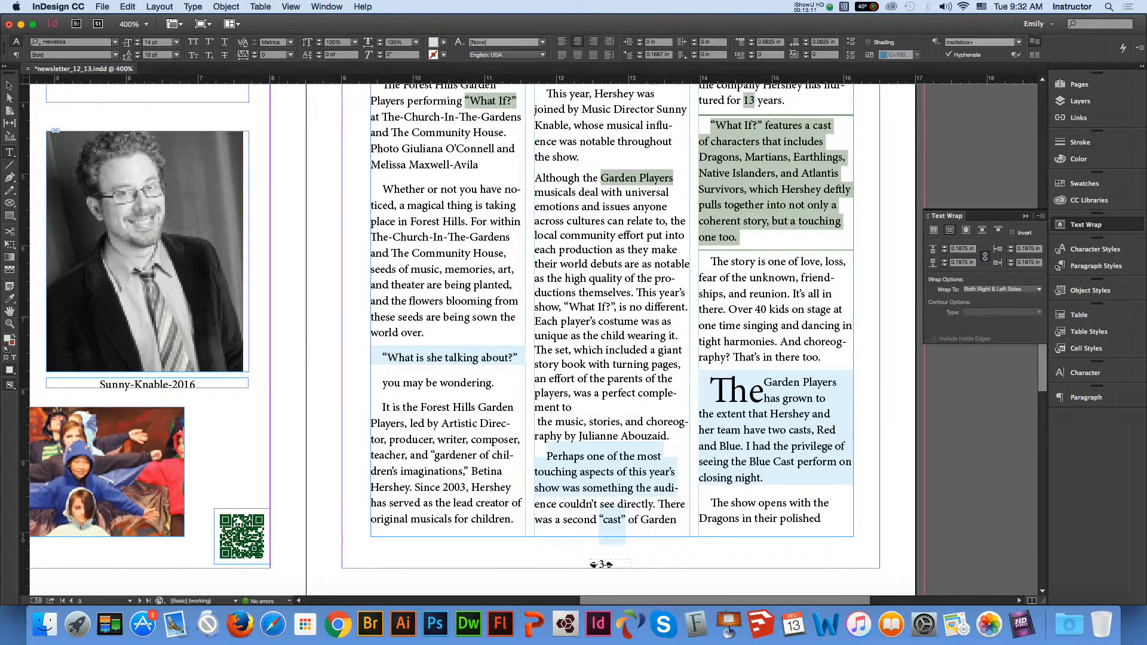
key("Escape")
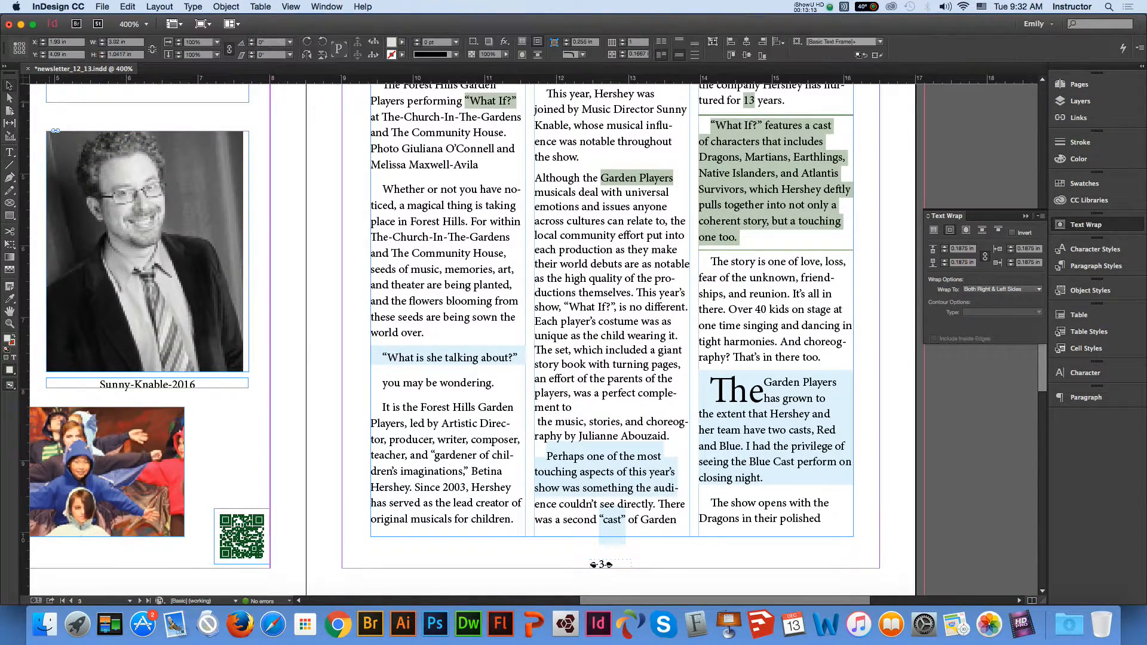
key("shift+super+a")
key("super+s")
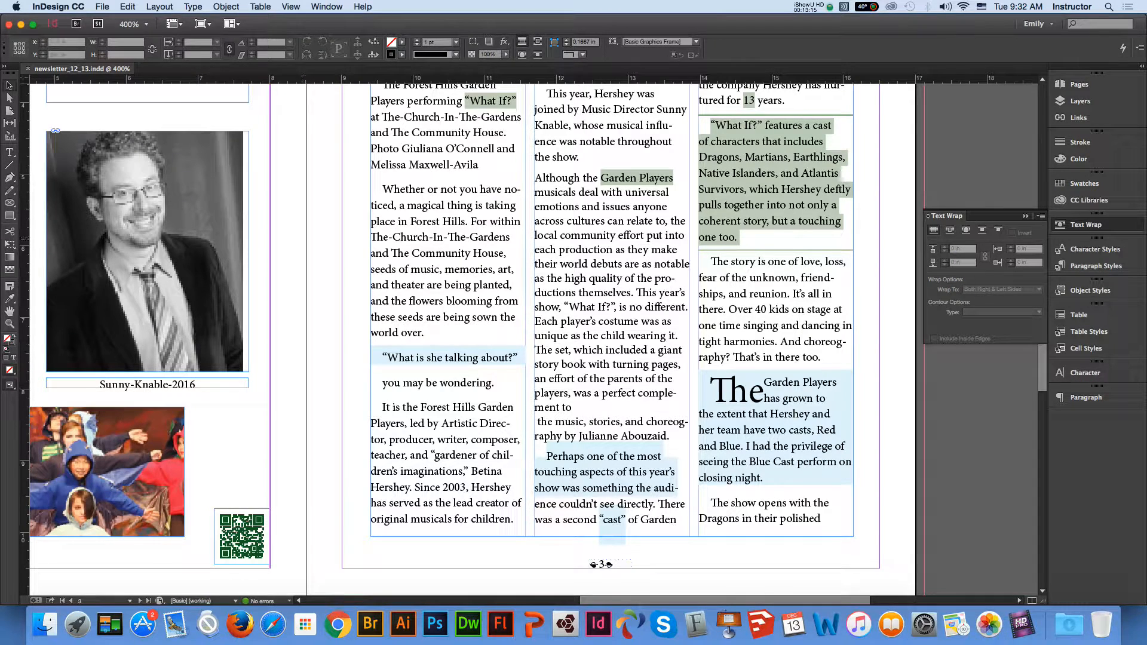
Switch to Photoshop and bring up the dialog for opening an existing image
scroll(532, 341, "up", 3)
scroll(532, 340, "right", 3)
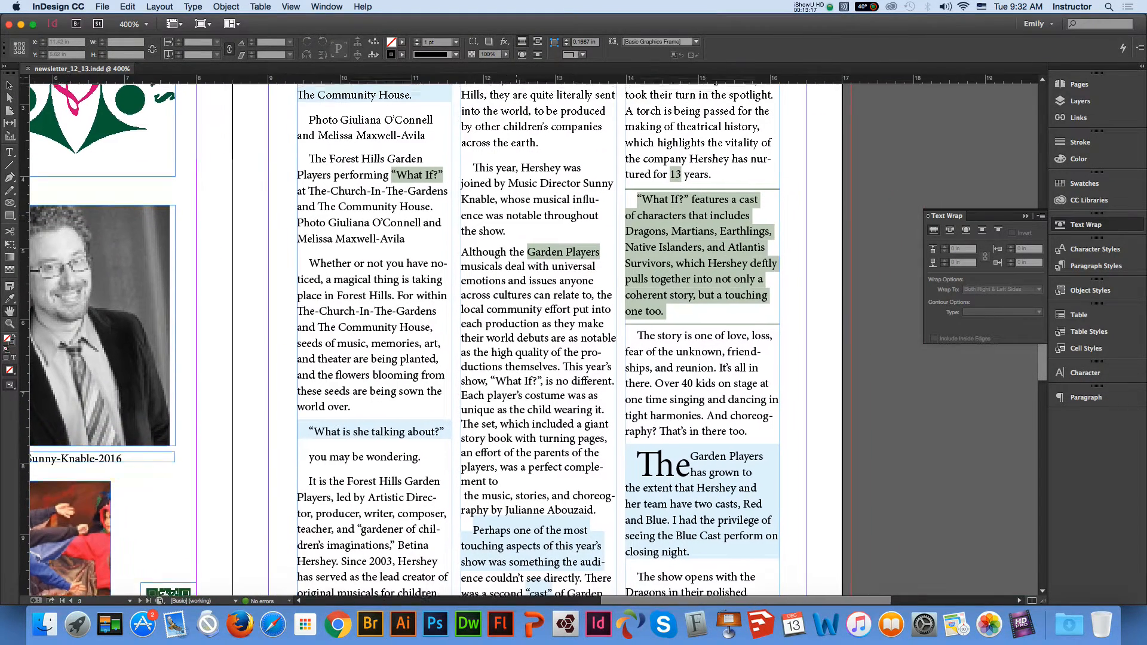
left_click(10, 85)
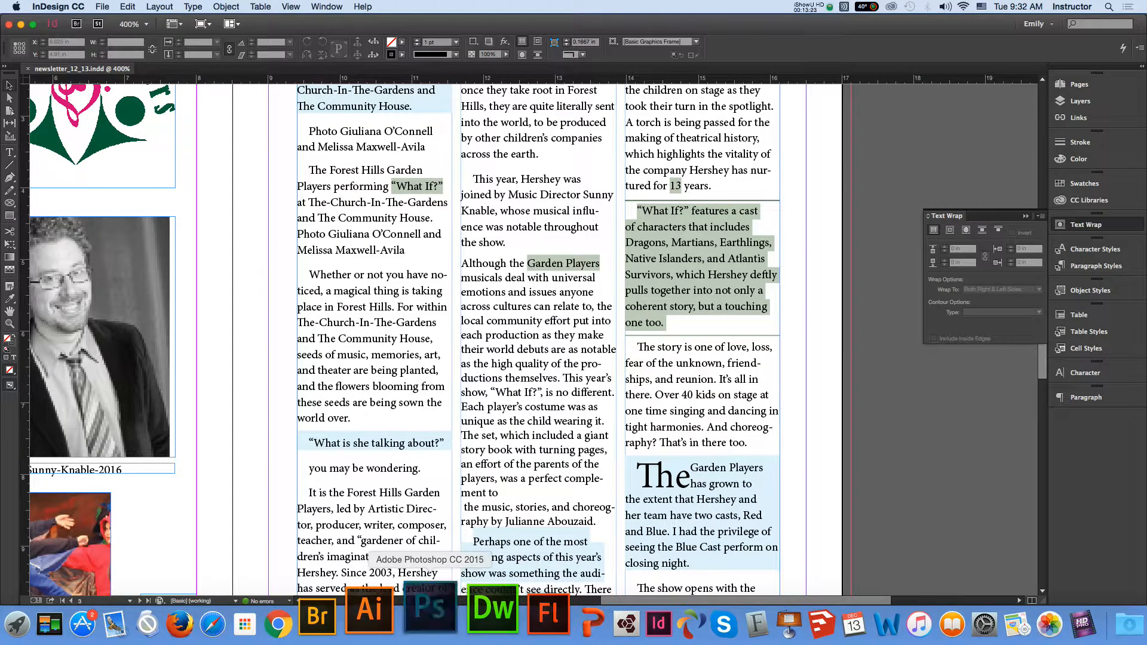
left_click(429, 598)
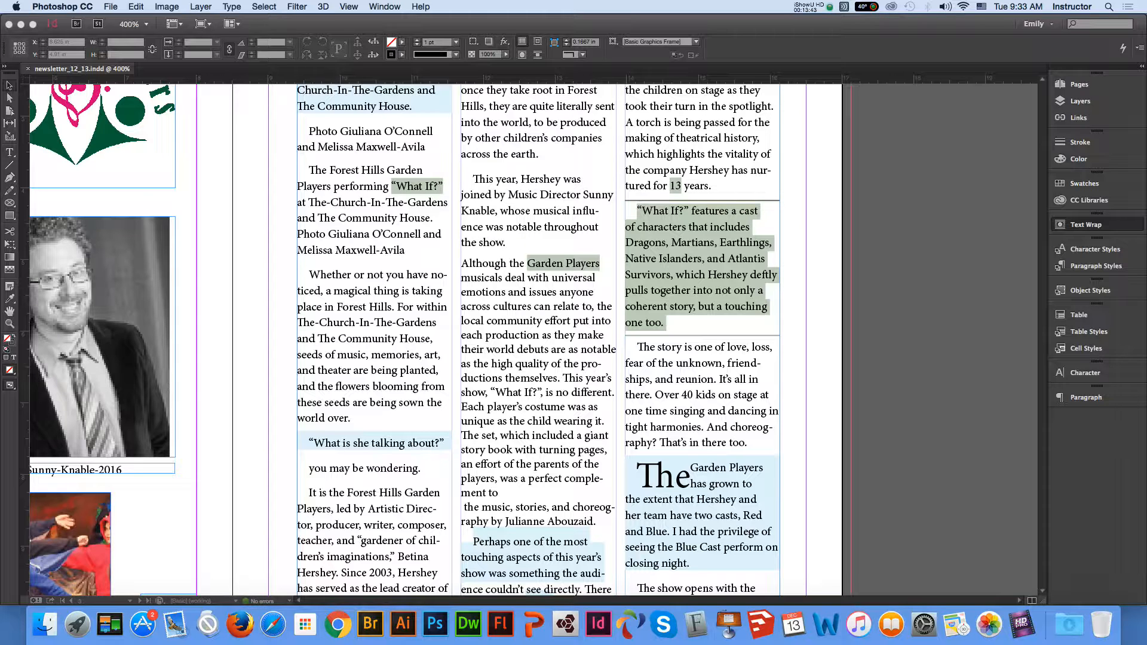
left_click(111, 6)
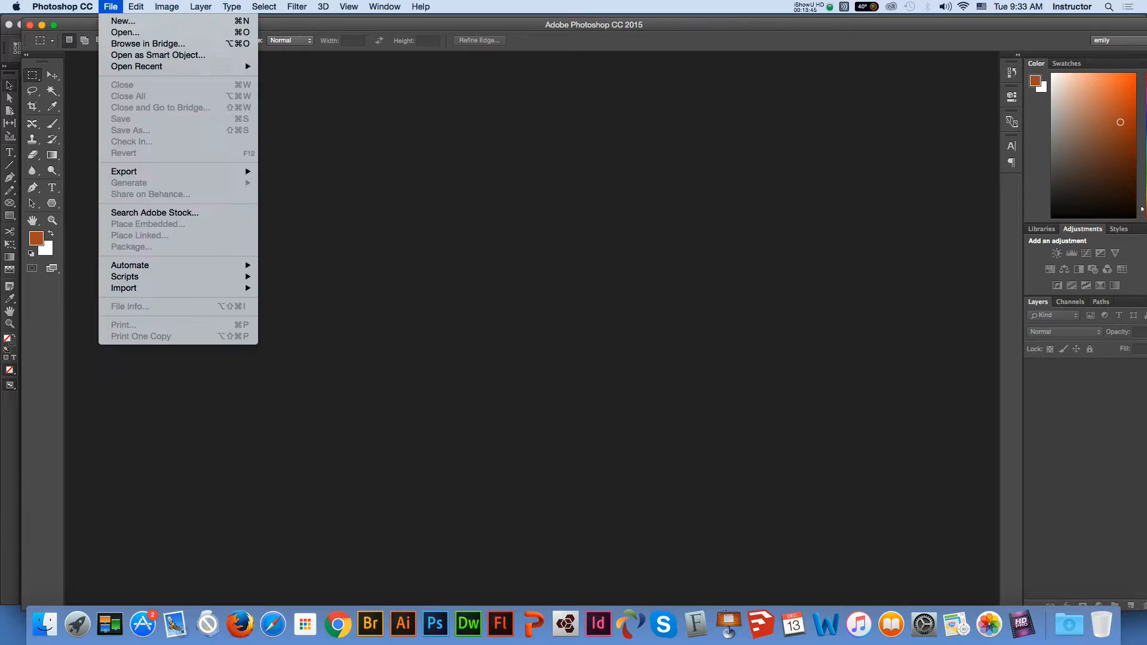
left_click(125, 32)
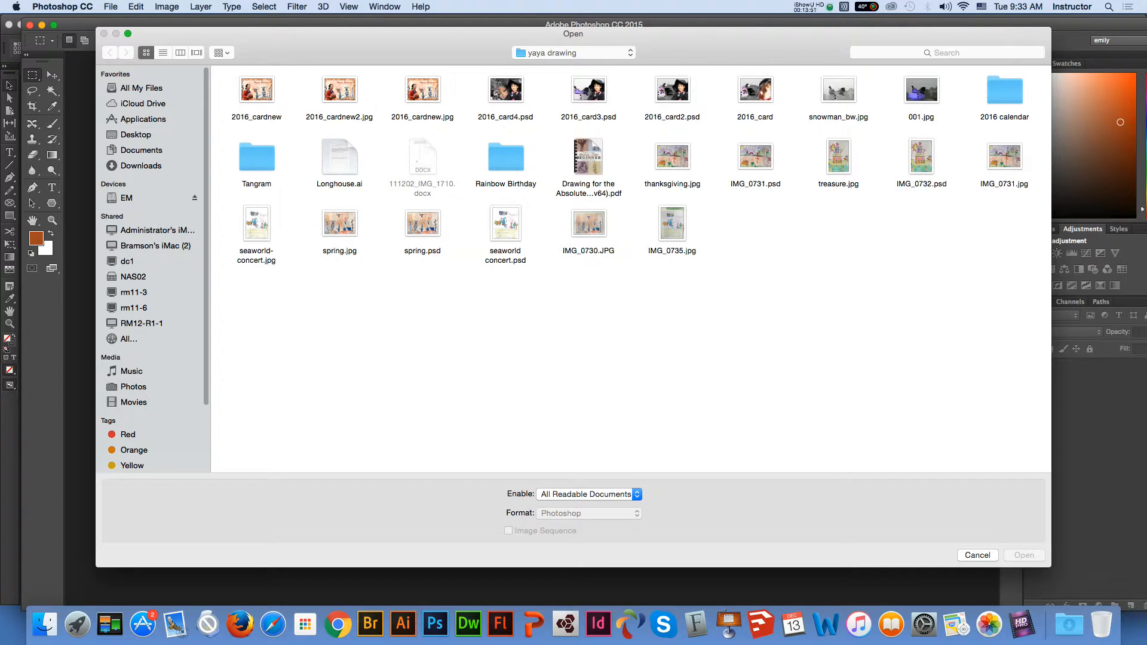
Open the What If? flyer JPEG, whose name starts with 13096350, from CS242 In Design/week5/Garden Player Newsletter/image on the EM drive
left_click(127, 198)
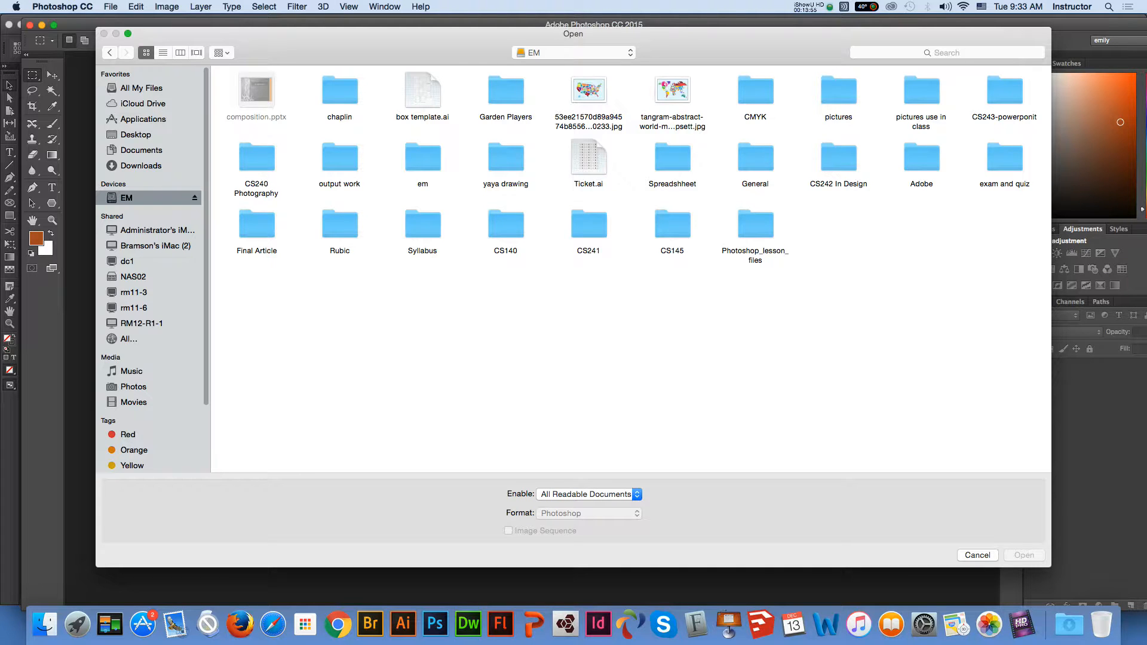
double_click(506, 91)
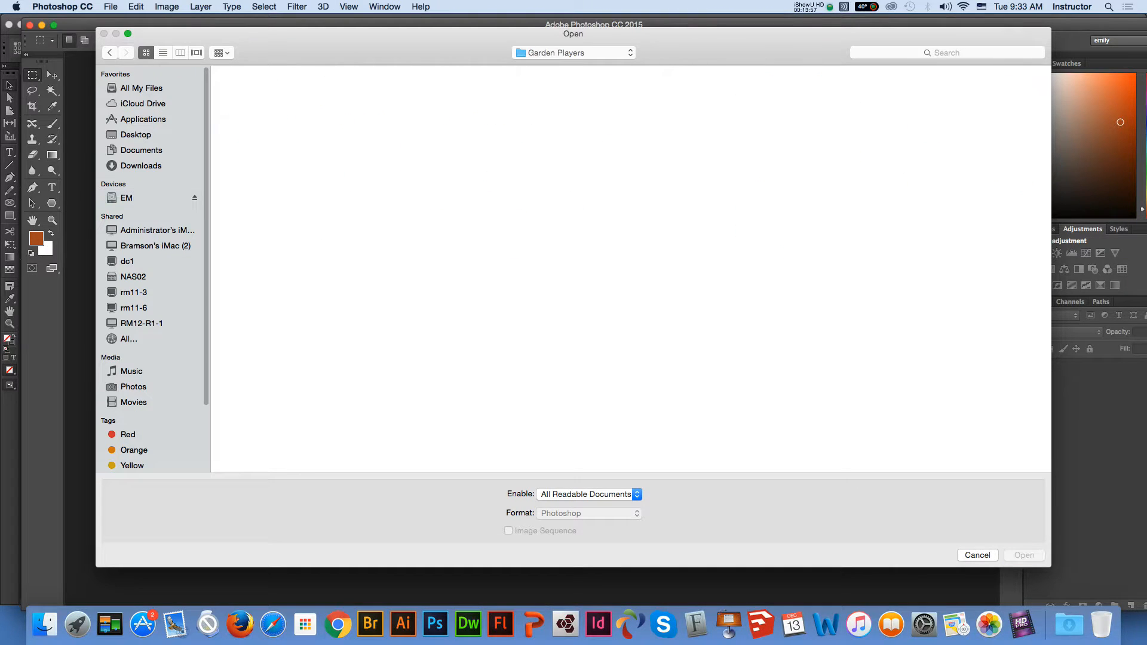
key("super+bracketleft")
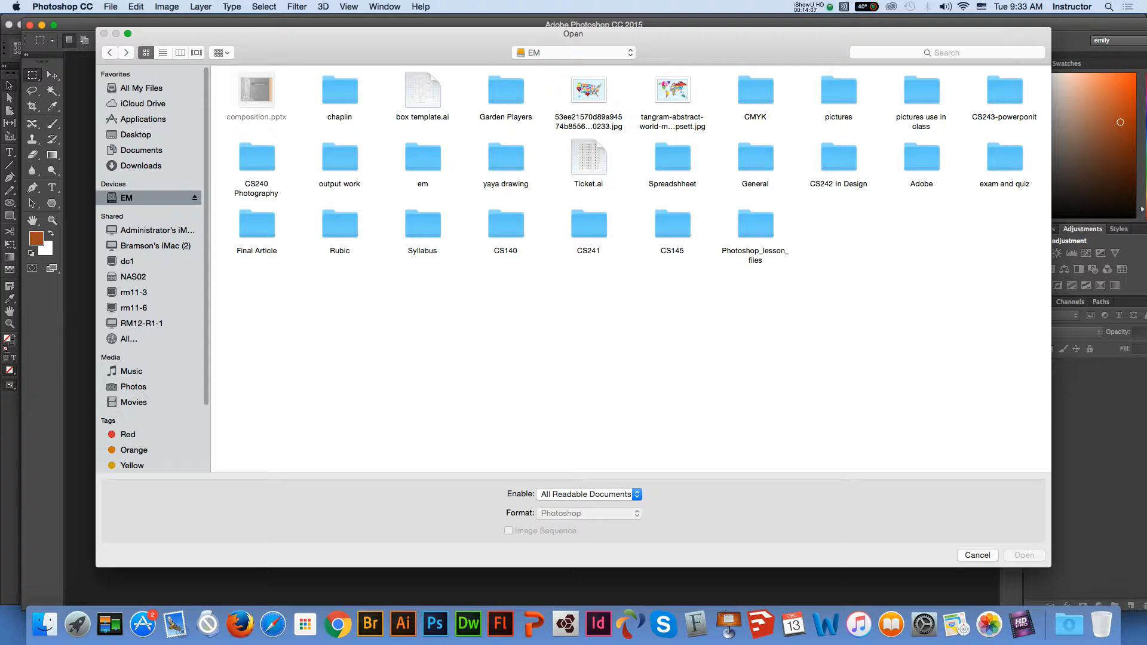
double_click(839, 158)
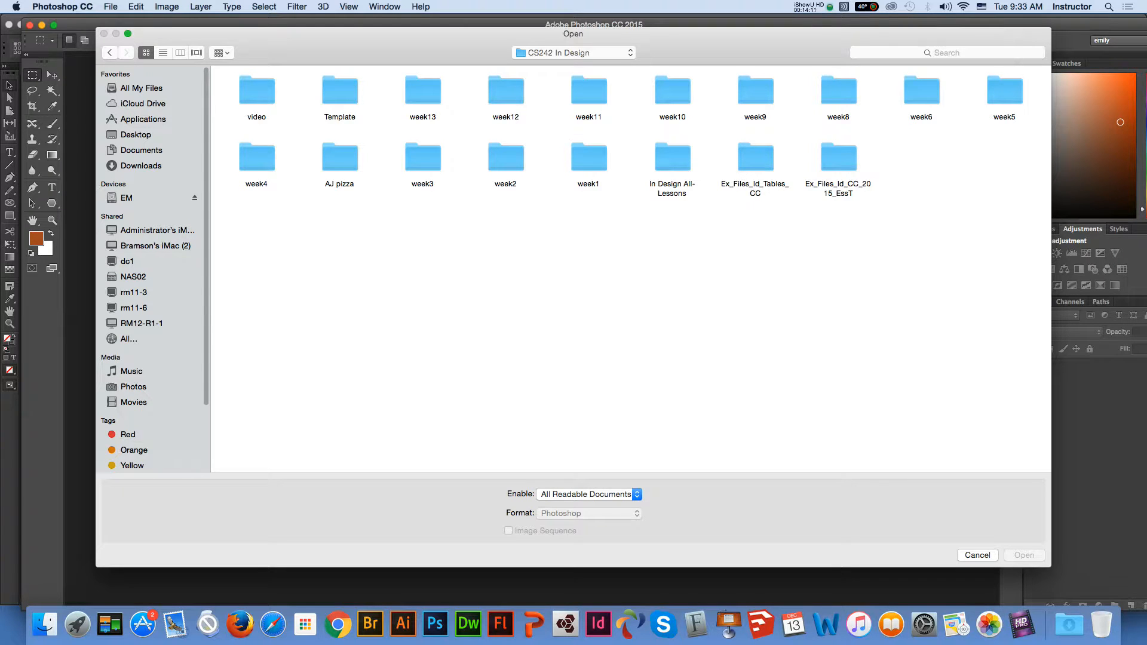
double_click(1005, 91)
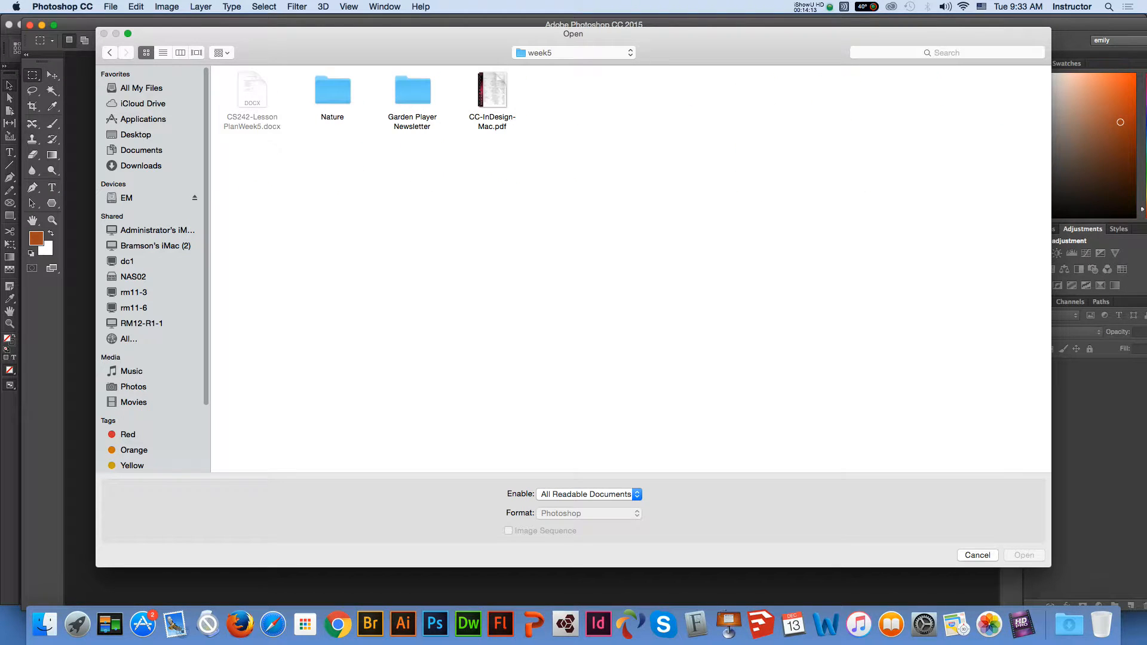
double_click(412, 91)
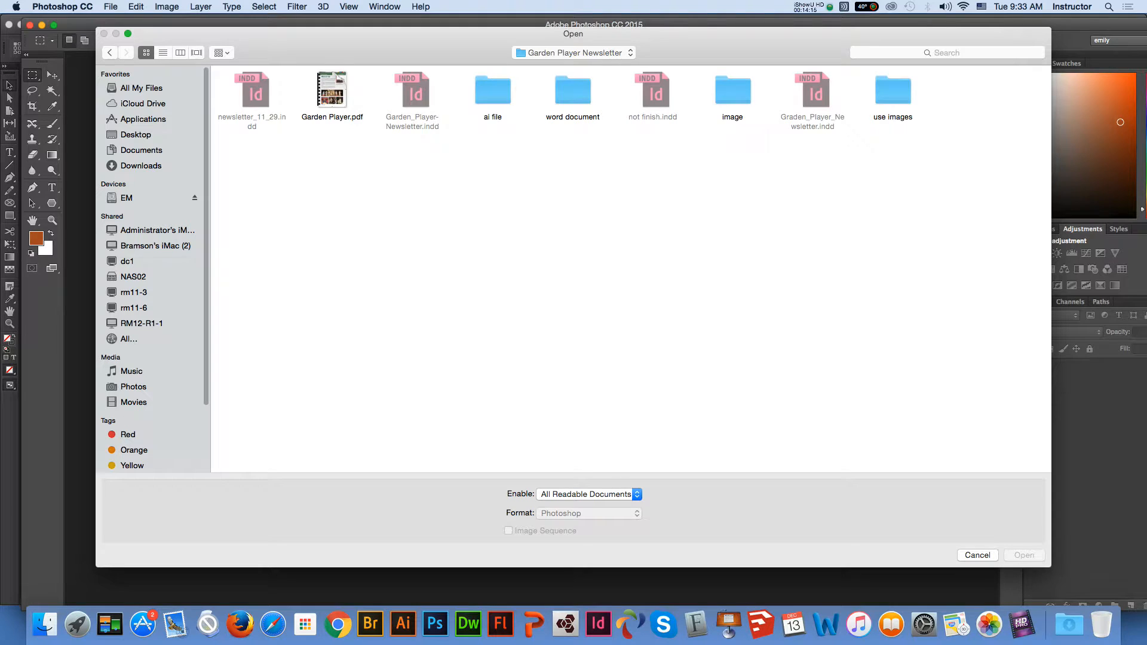
double_click(733, 91)
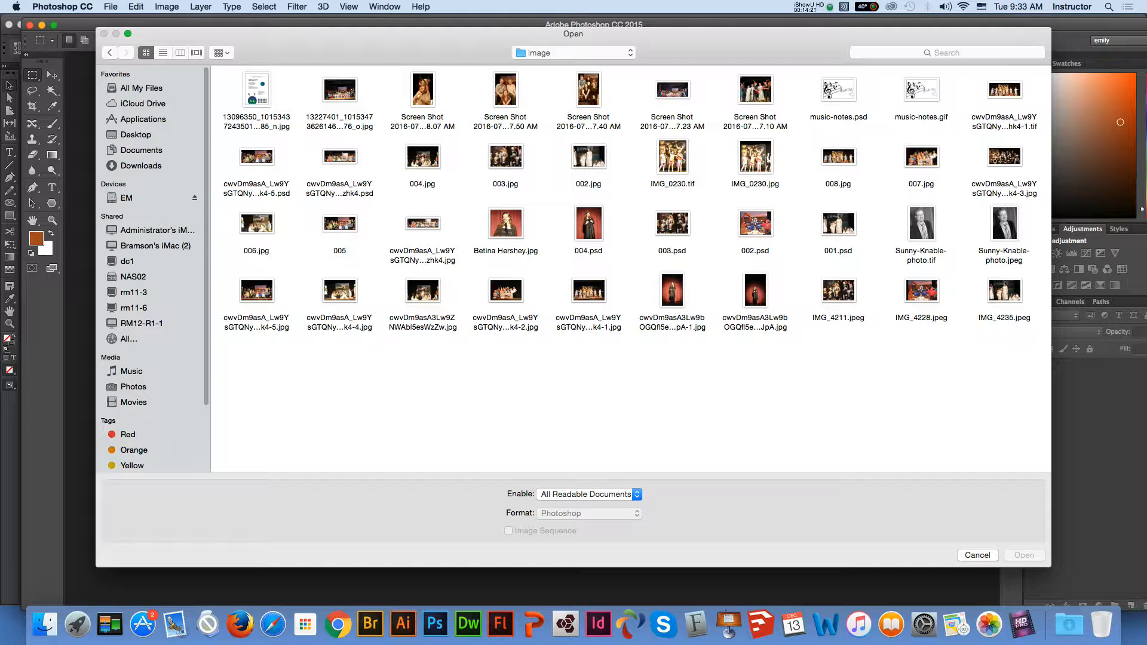
left_click(257, 90)
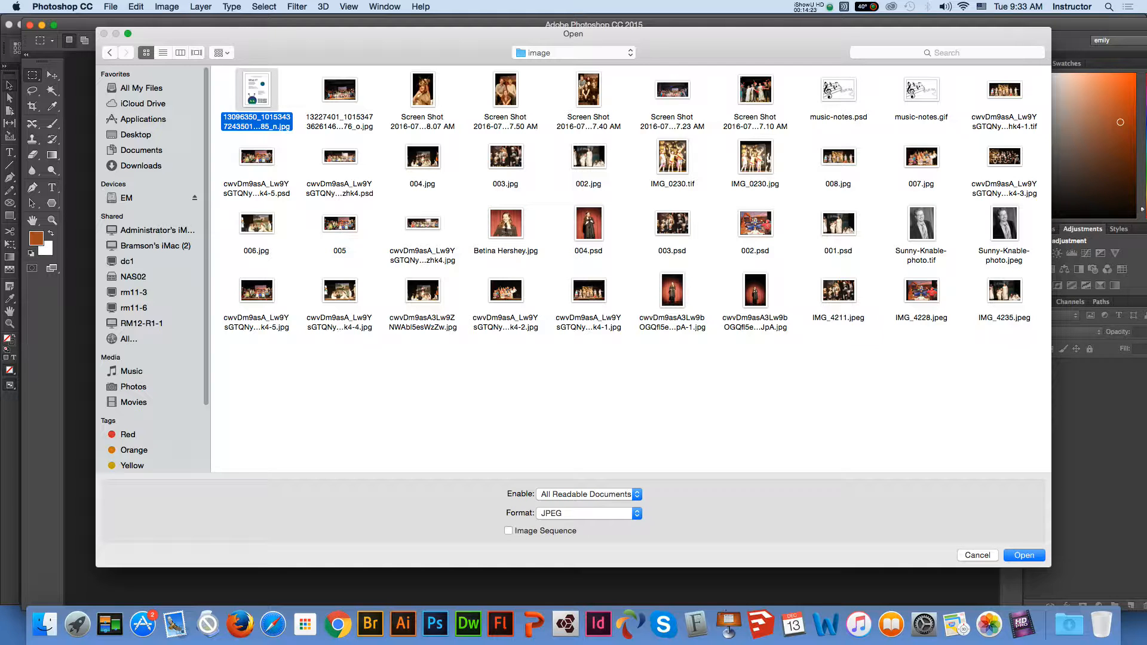
left_click(1024, 556)
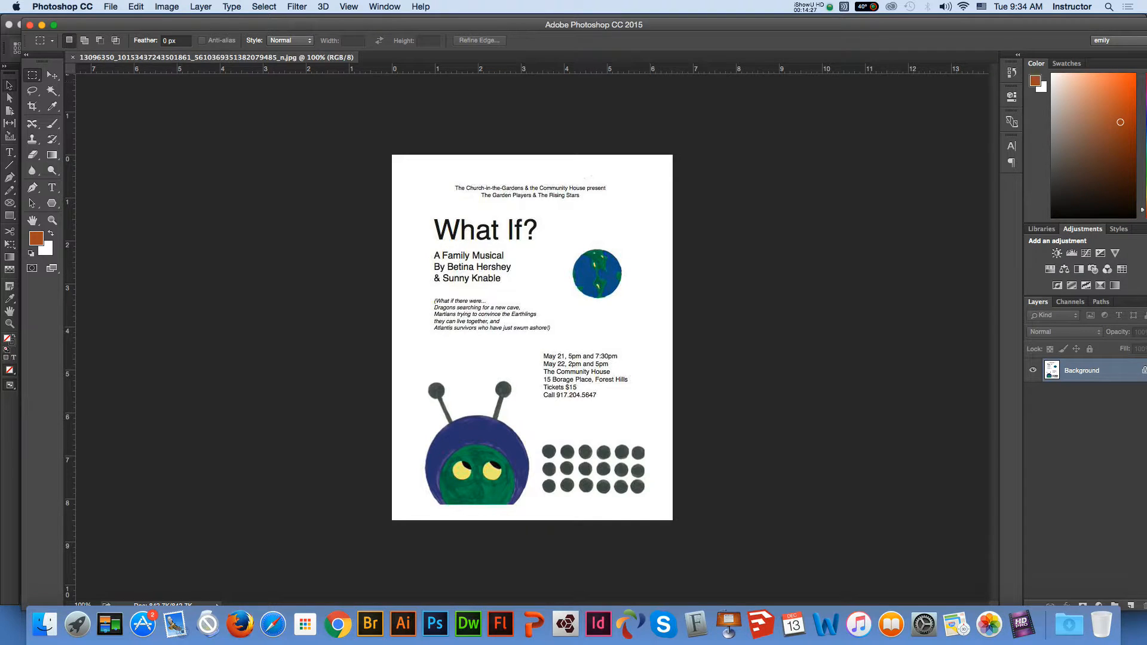
Convert the flyer image from RGB to CMYK Color mode
left_click(166, 6)
mouse_move(179, 21)
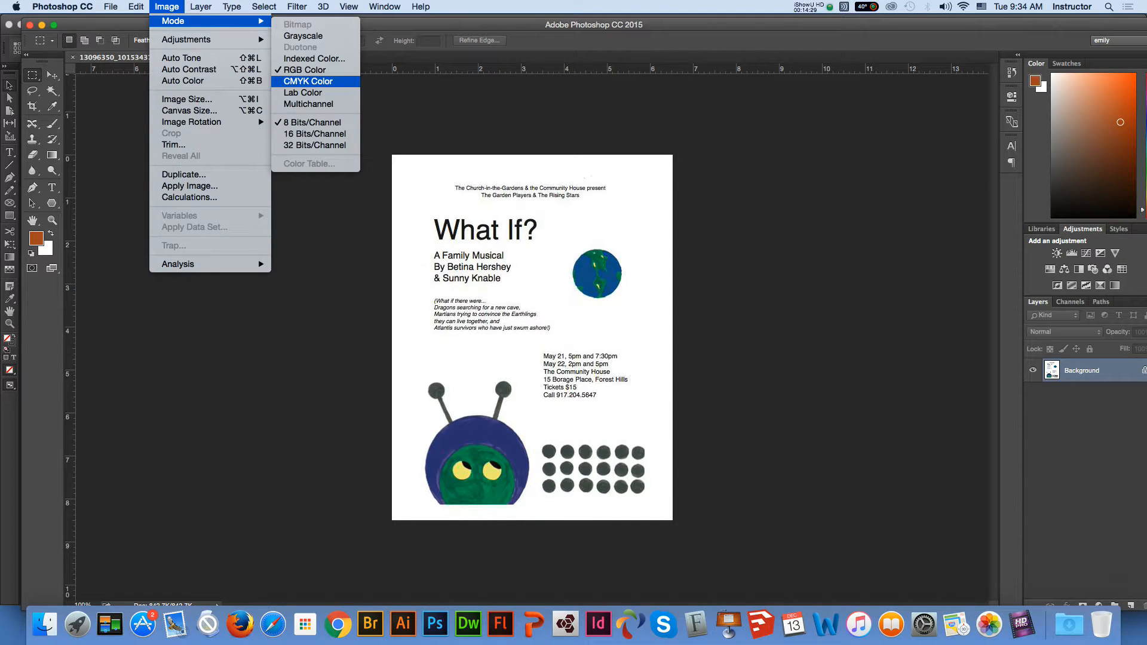
left_click(308, 81)
key("Return")
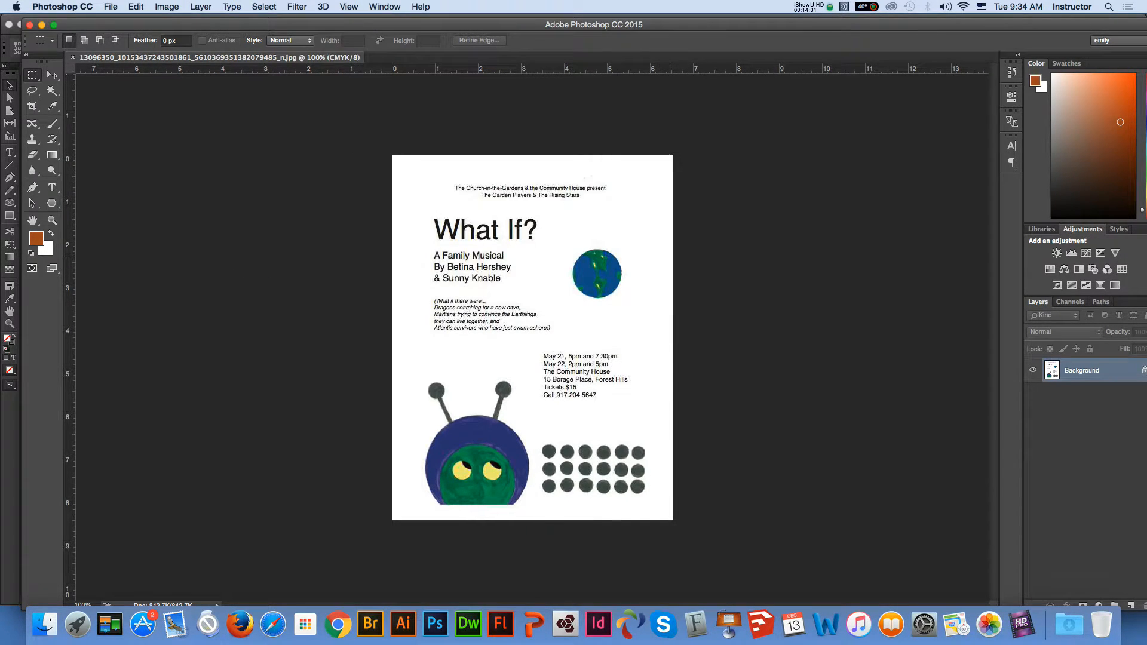
key("c")
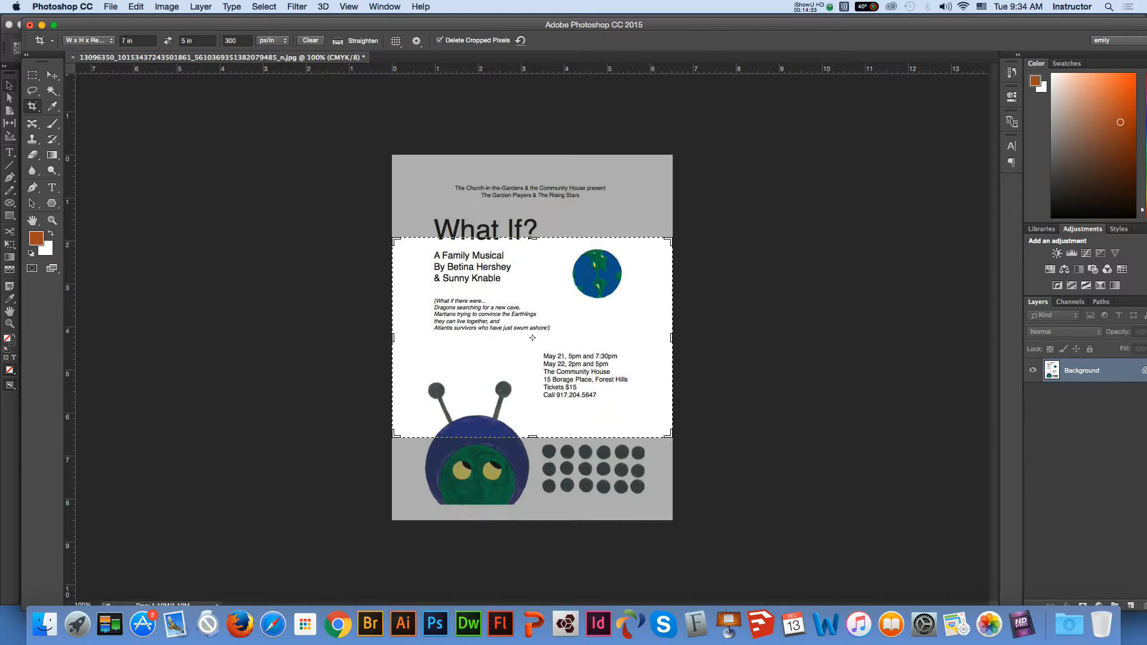
key("Escape")
key("v")
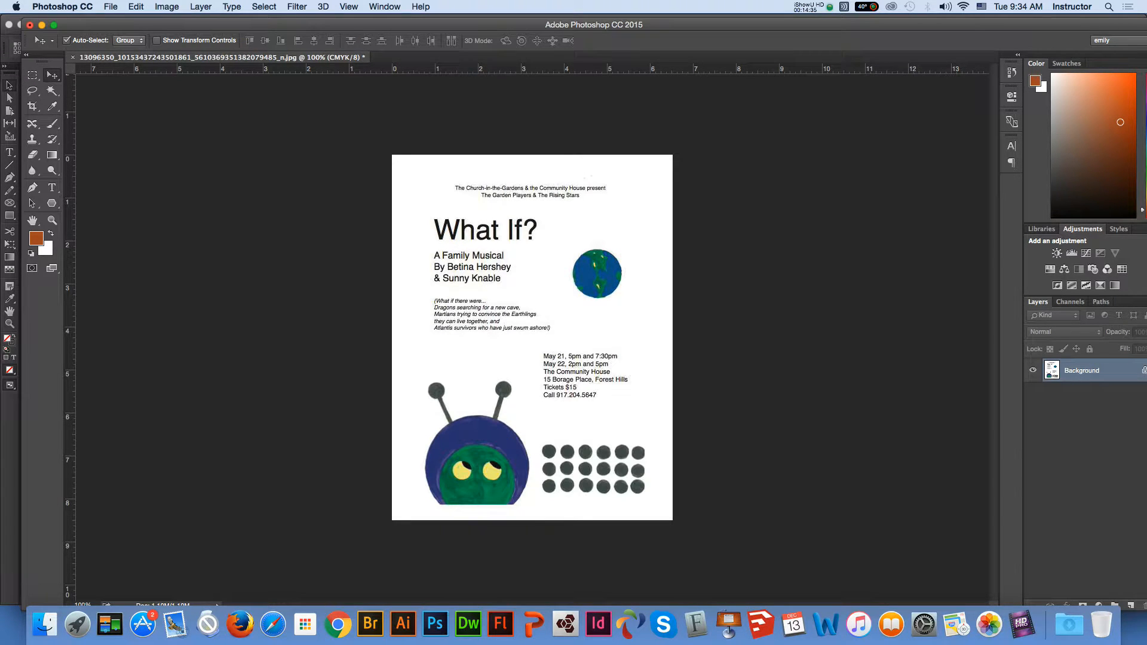
Set the flyer's image resolution to 300 pixels per inch in the Image Size settings
left_click(151, 7)
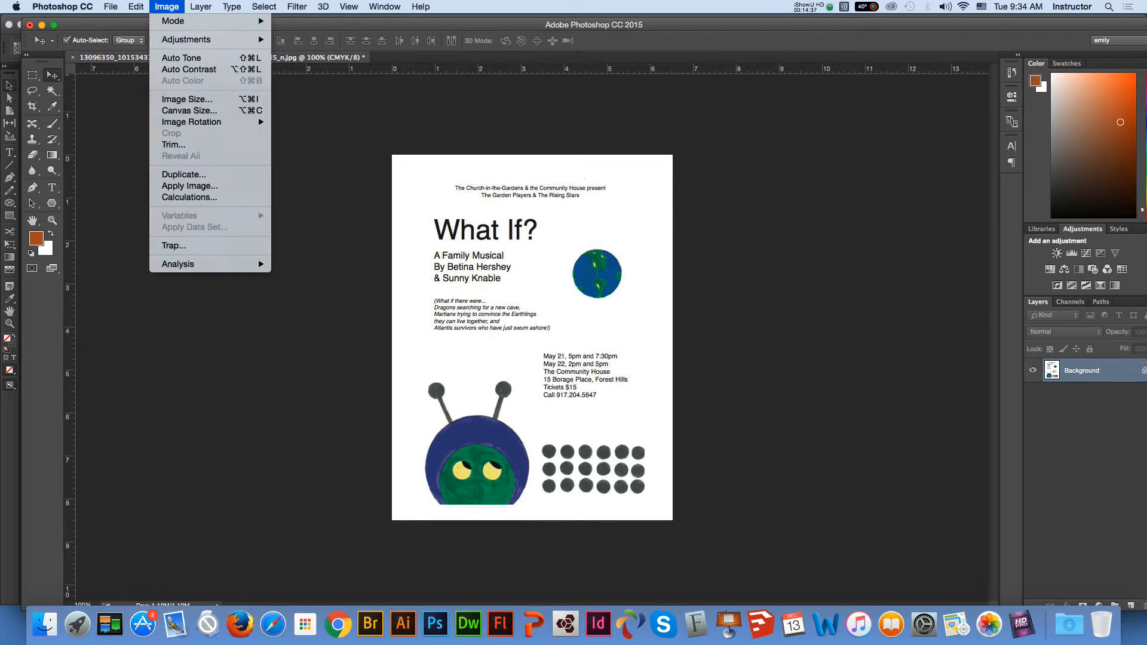
left_click(179, 100)
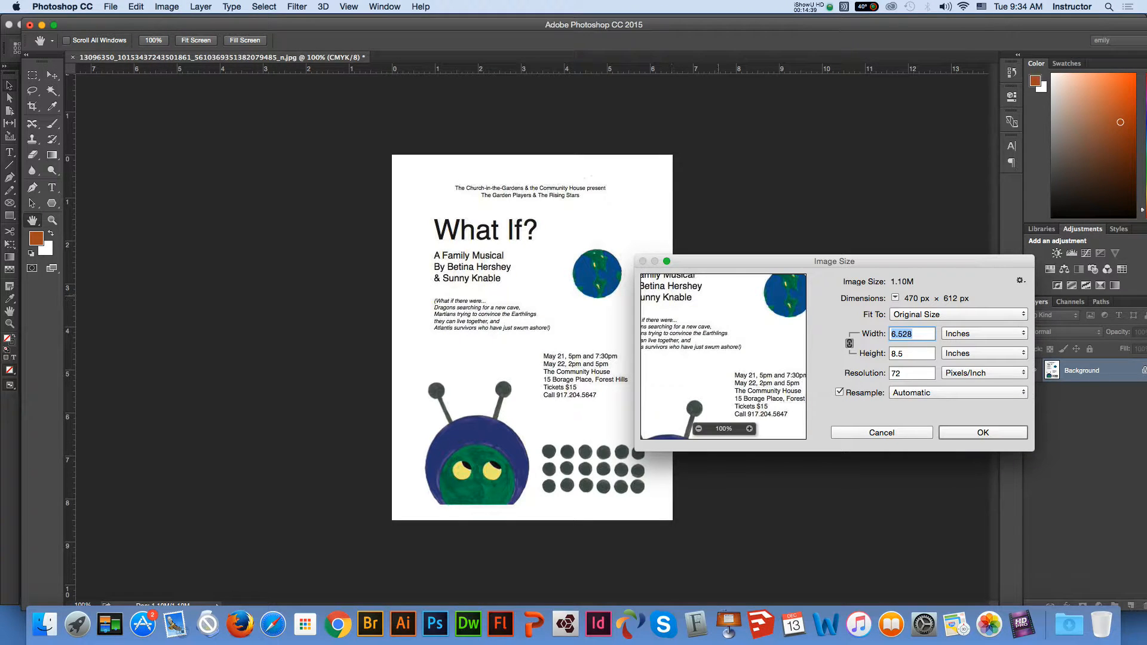
left_click(902, 374)
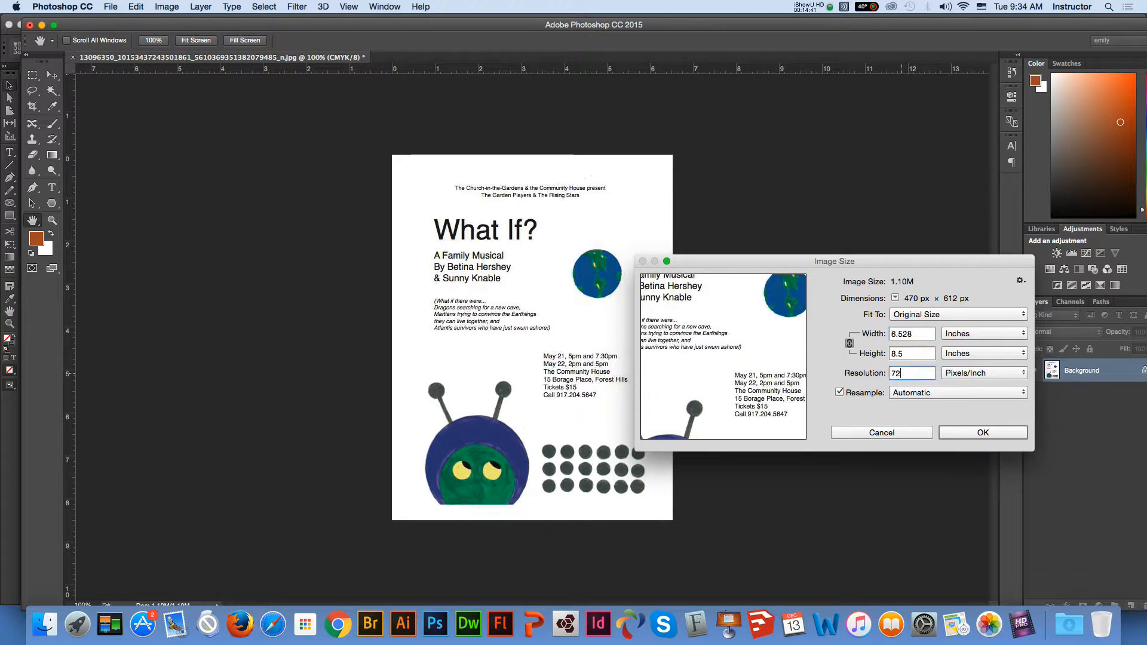
key("BackSpace")
key("BackSpace")
type("300")
key("Tab")
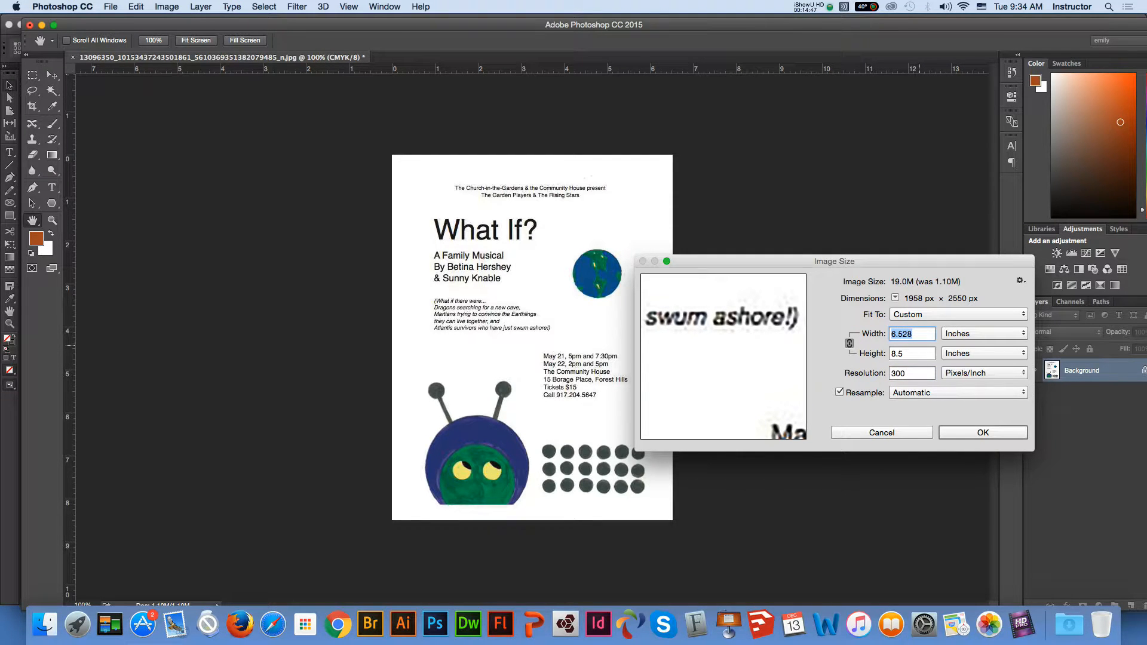
Set the flyer's width to 3 inches, keeping the proportions linked
type("4")
key("Tab")
key("shift+Tab")
left_click_drag(913, 354, 891, 354)
left_click(899, 333)
double_click(895, 333)
type("3")
key("Tab")
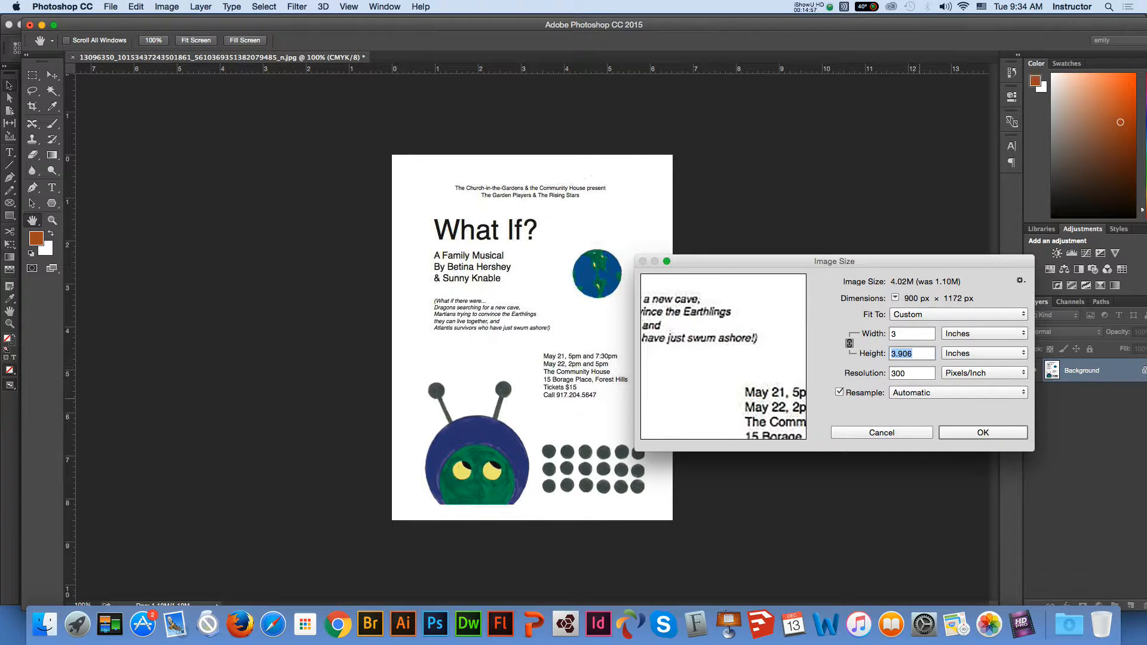
Inspect the flyer's small text in the resize preview, then apply the new image size
left_click_drag(670, 378, 792, 388)
left_click_drag(705, 391, 707, 318)
mouse_move(726, 414)
left_mouse_down()
mouse_move(728, 318)
mouse_move(752, 399)
mouse_move(739, 340)
mouse_move(703, 365)
left_mouse_up()
left_click_drag(749, 331, 760, 435)
mouse_move(724, 313)
left_mouse_down()
mouse_move(726, 365)
mouse_move(736, 331)
mouse_move(757, 382)
left_mouse_up()
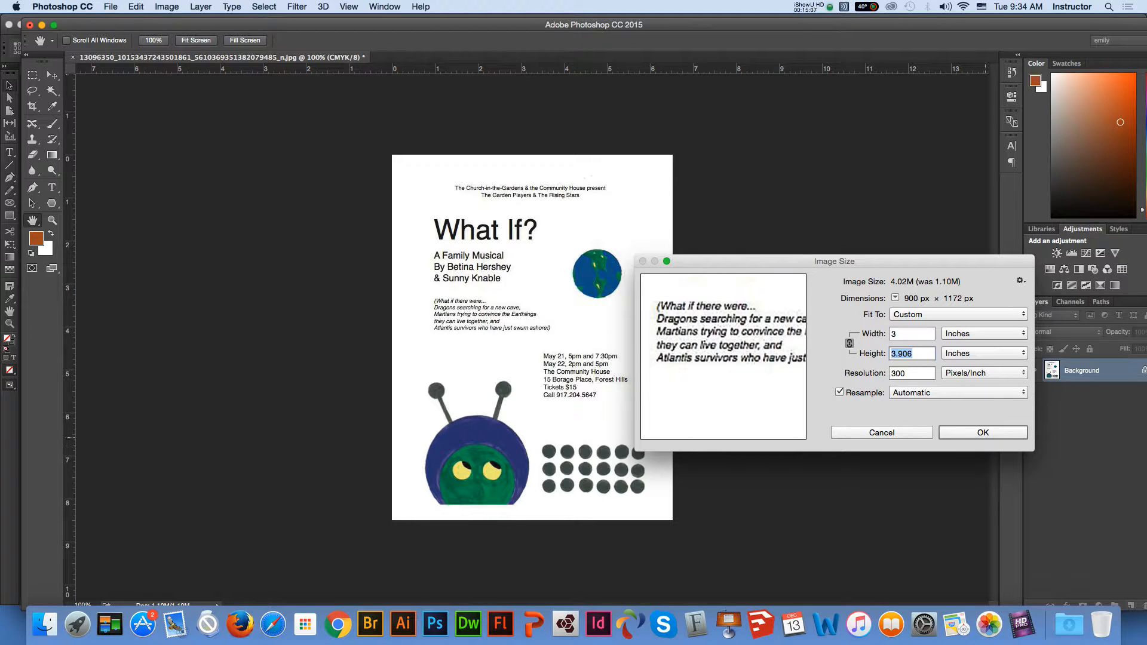
key("Return")
key("v")
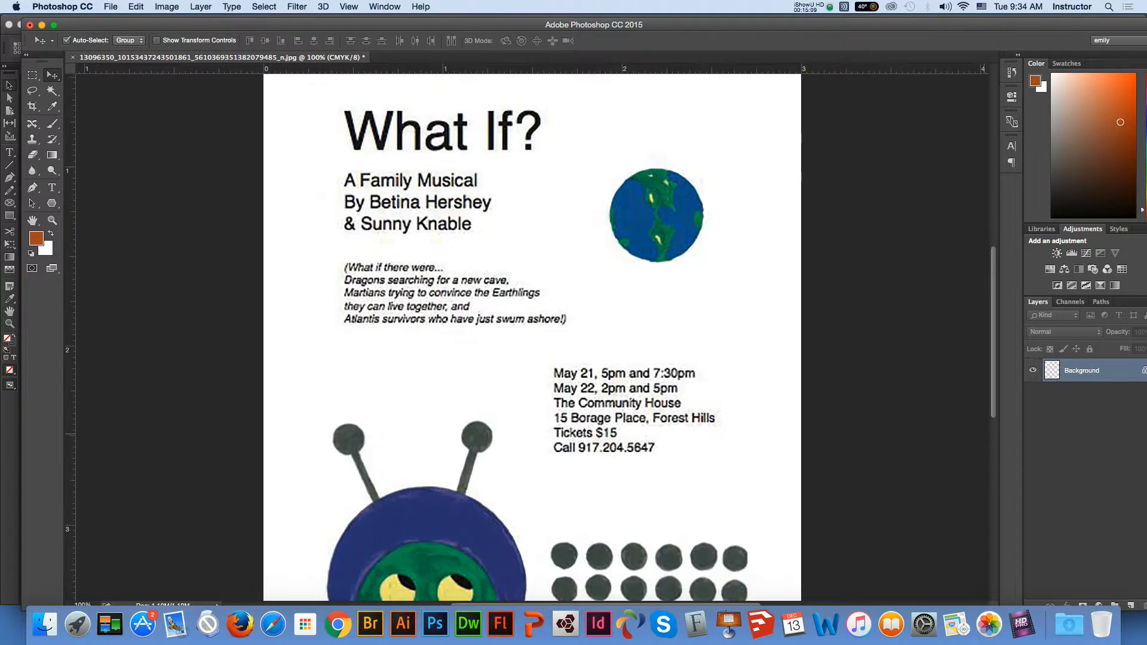
Save the flyer as whatif in Photoshop format in the image folder
left_click(110, 7)
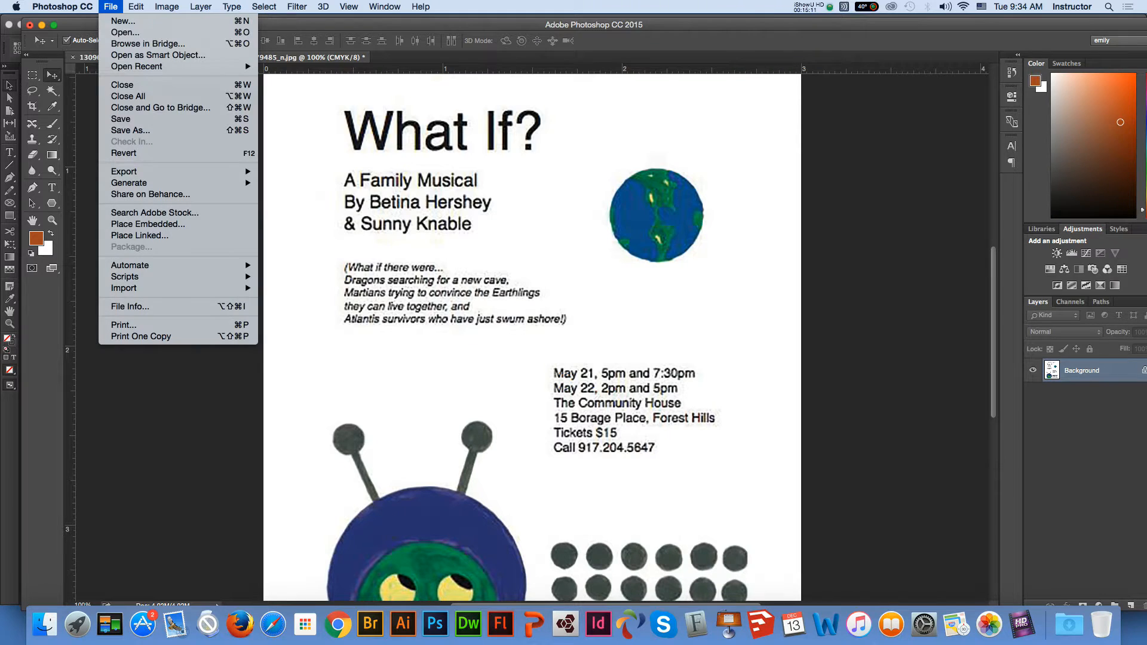
left_click(126, 130)
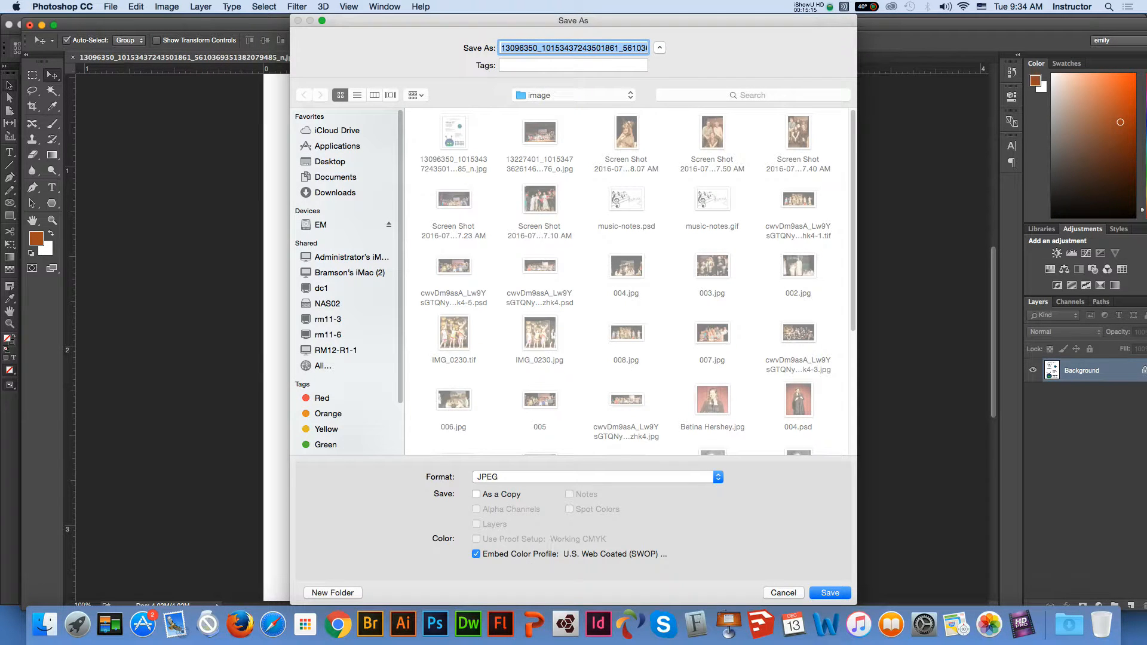
type("what")
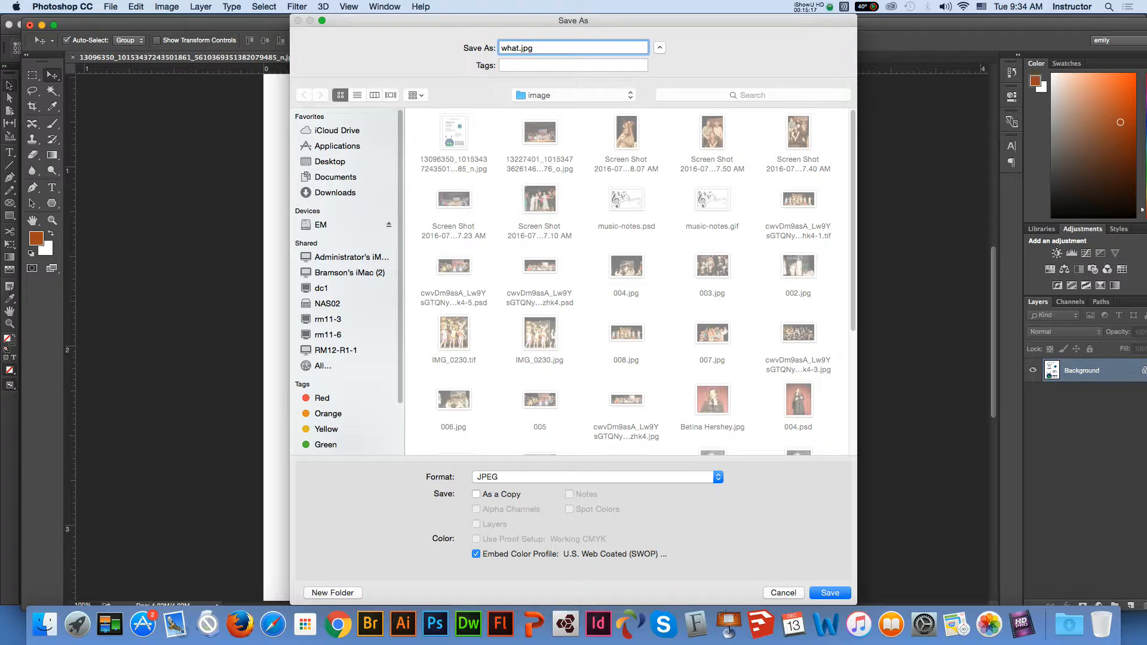
type("if")
left_click(598, 477)
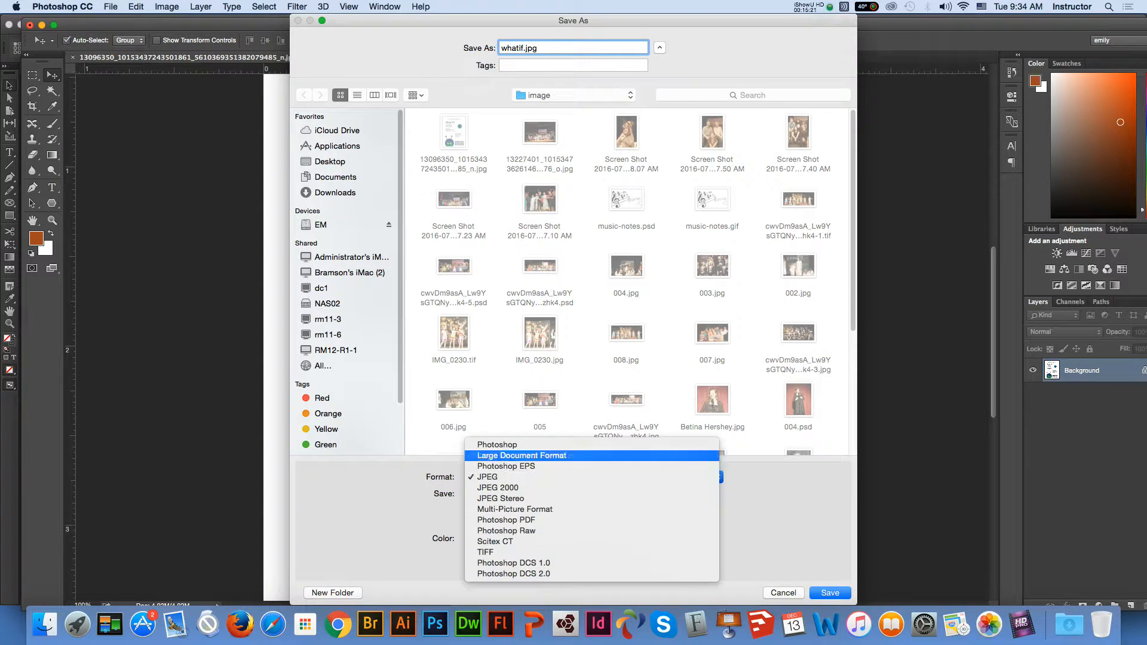
left_click(574, 445)
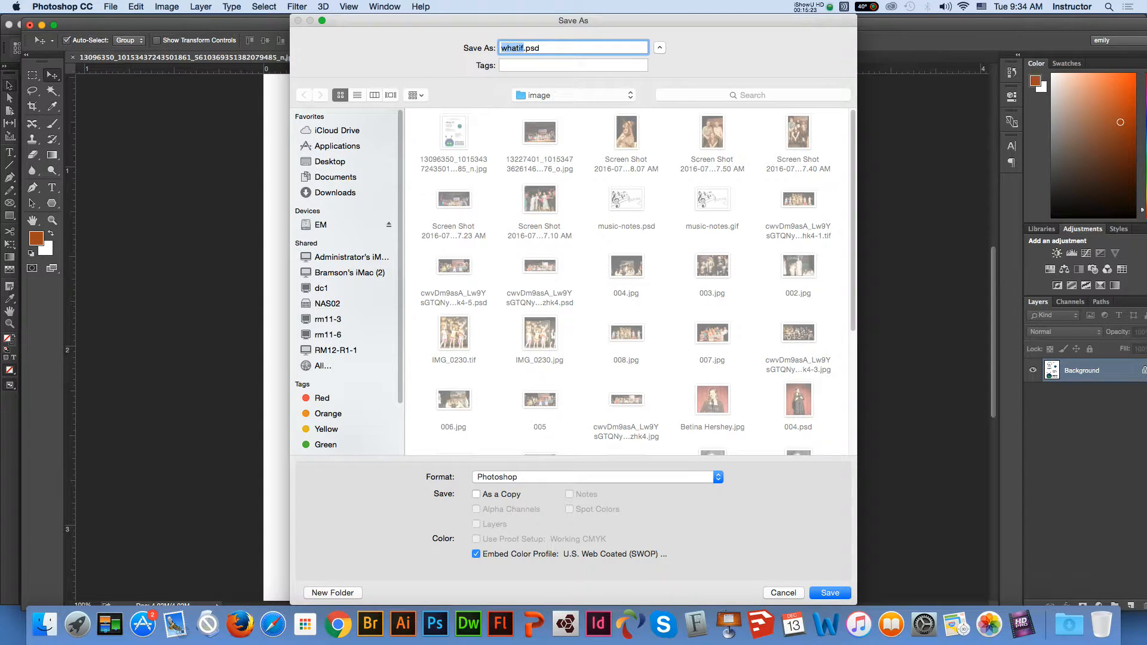
key("Return")
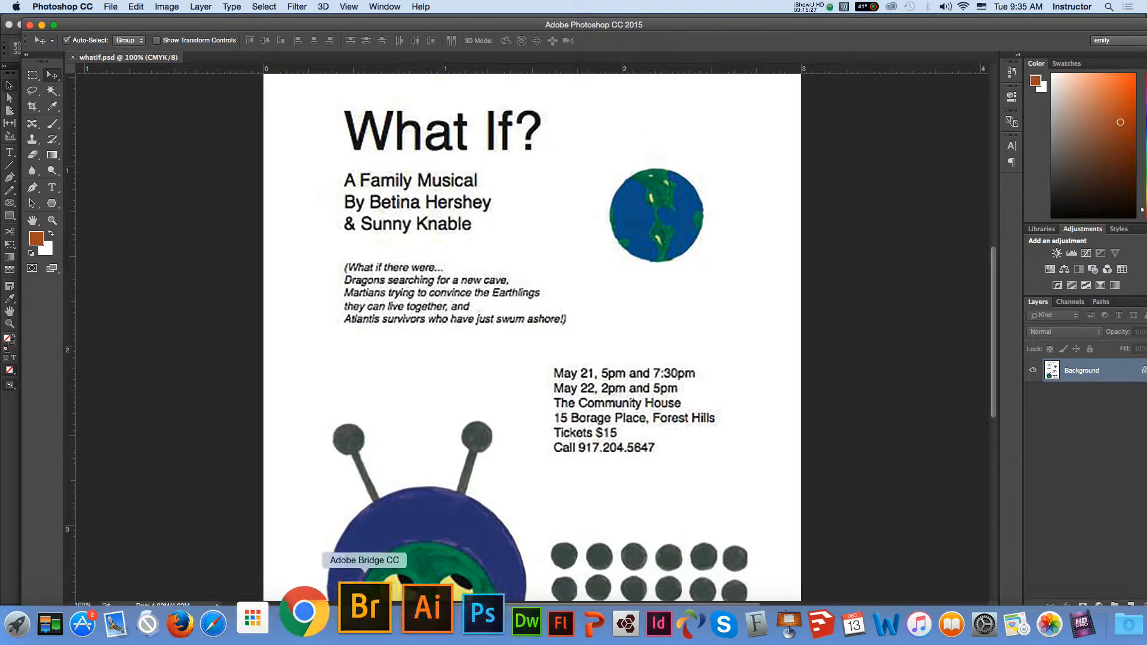
Switch to InDesign and draw a rectangular picture frame about 2.7 by 3.3 inches across the article's middle column
left_click(609, 608)
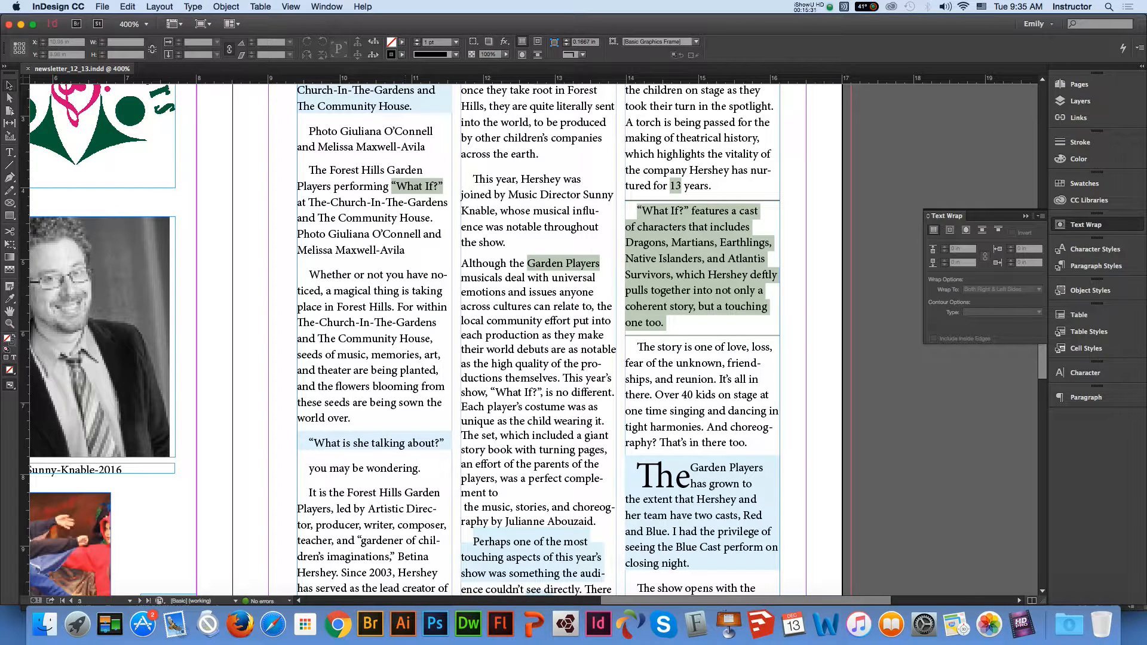
left_click(10, 203)
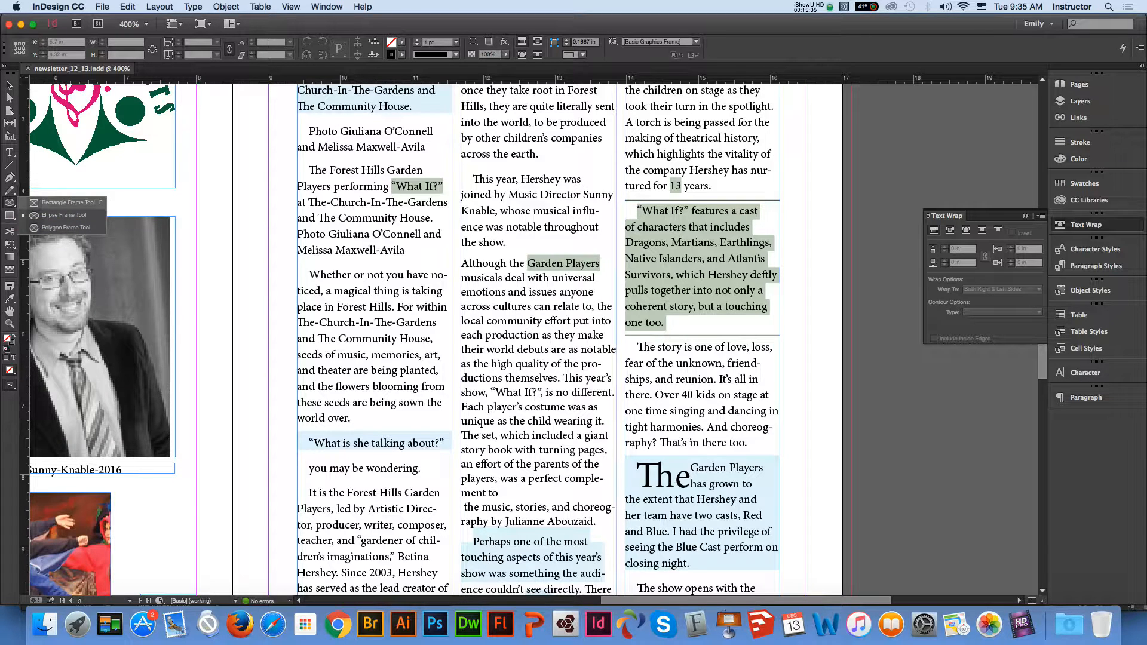
left_click(33, 202)
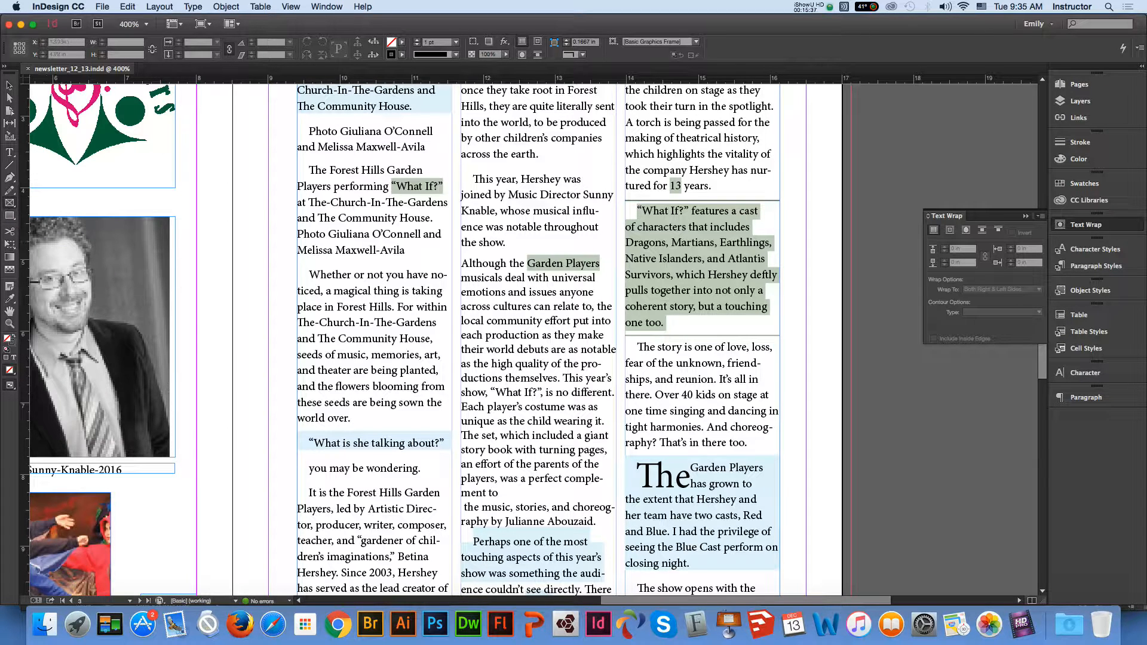
left_click(9, 203)
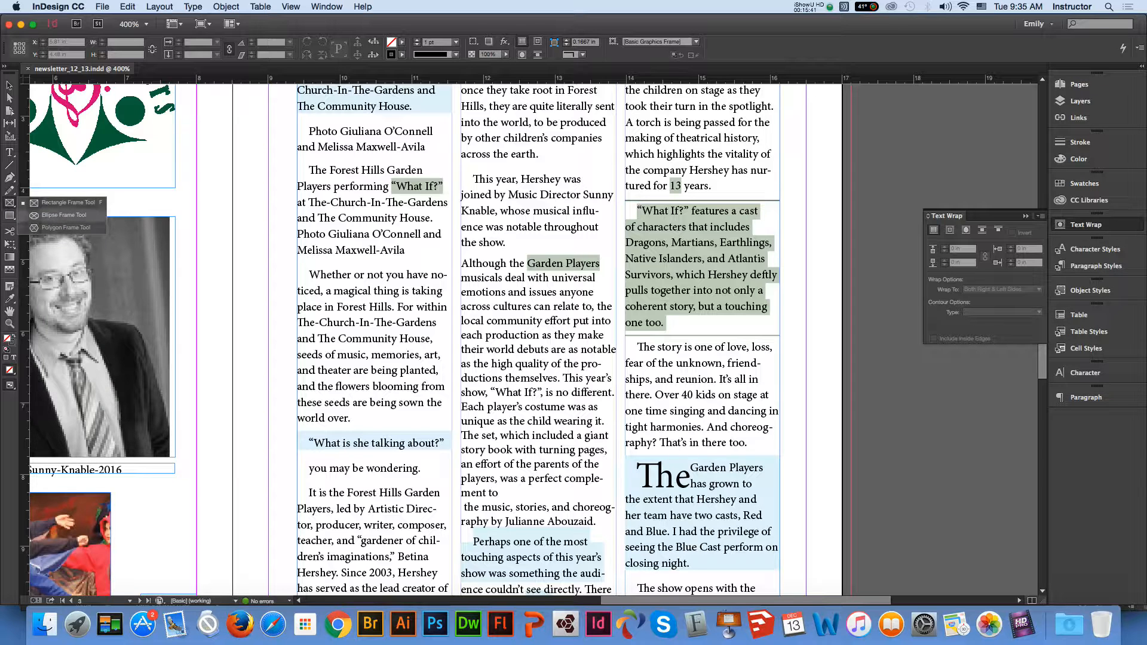
left_click(10, 203)
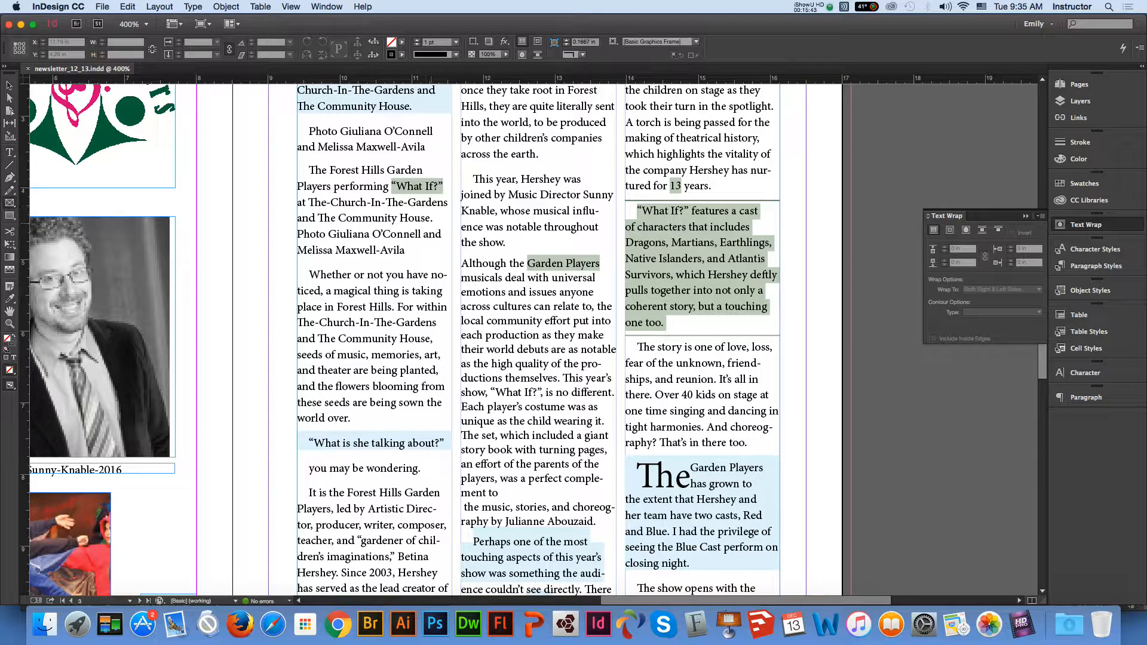
left_click_drag(439, 216, 636, 450)
Start placing a file into the new frame and open the CS242 In Design folder on the EM drive
left_click(103, 6)
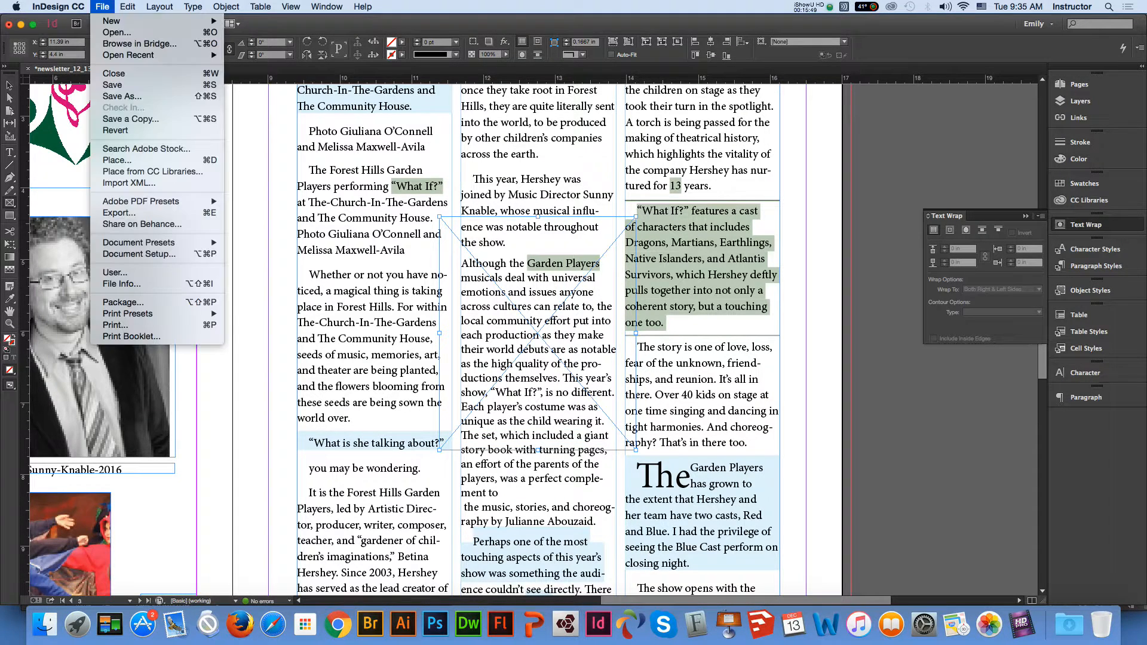
left_click(117, 160)
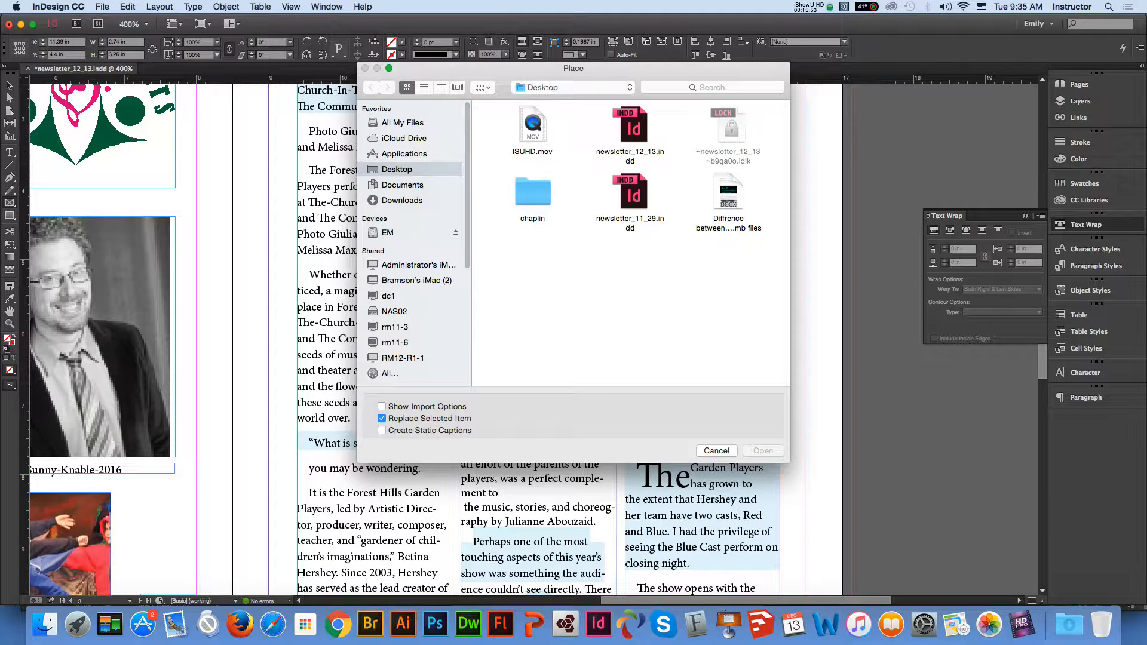
left_click(388, 232)
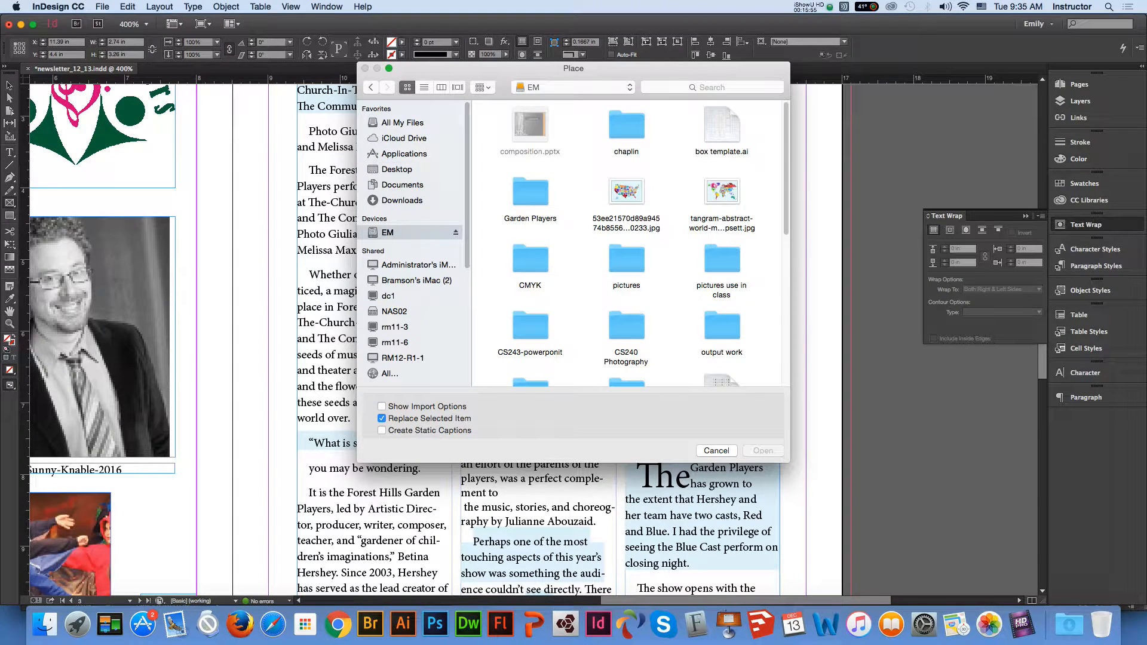
type("cs")
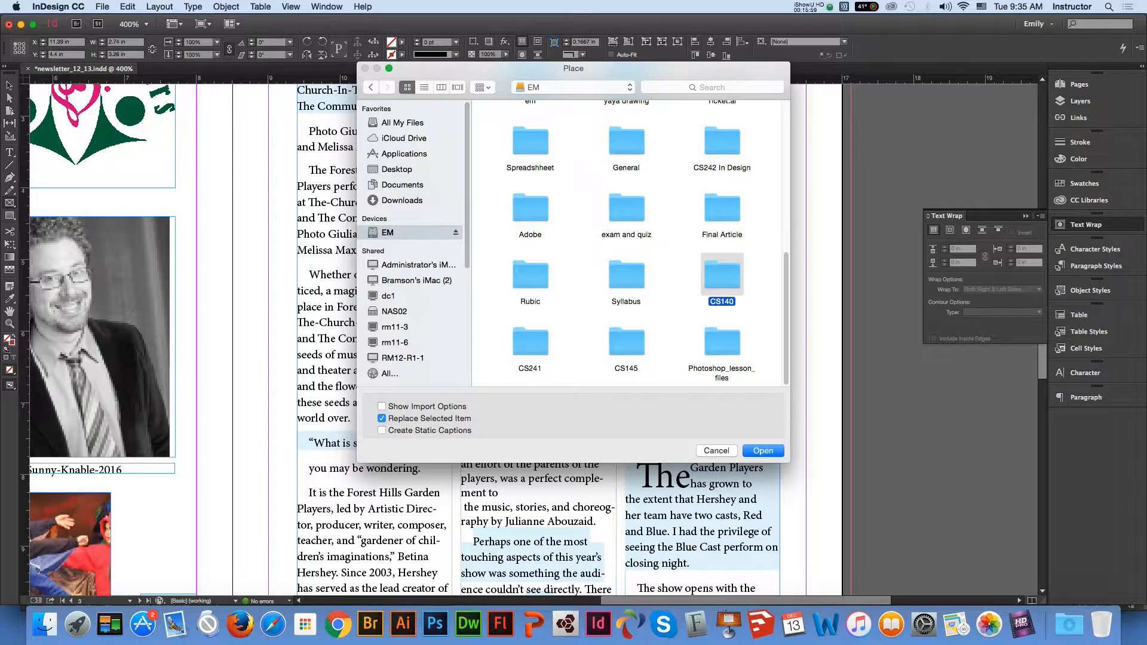
type("242")
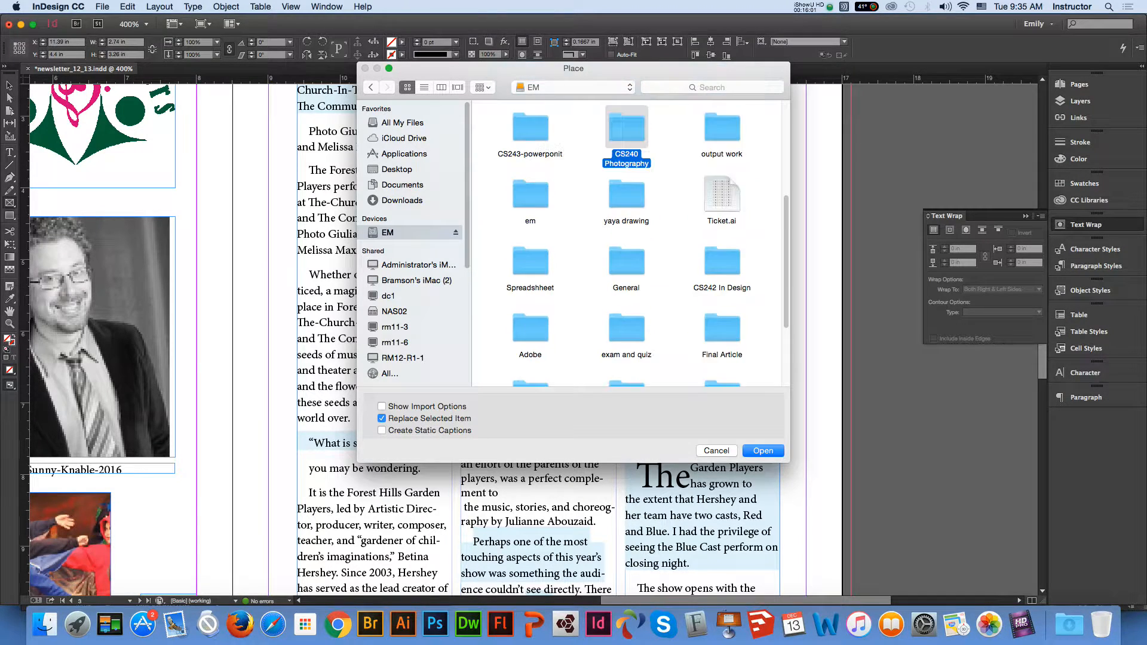
key("Return")
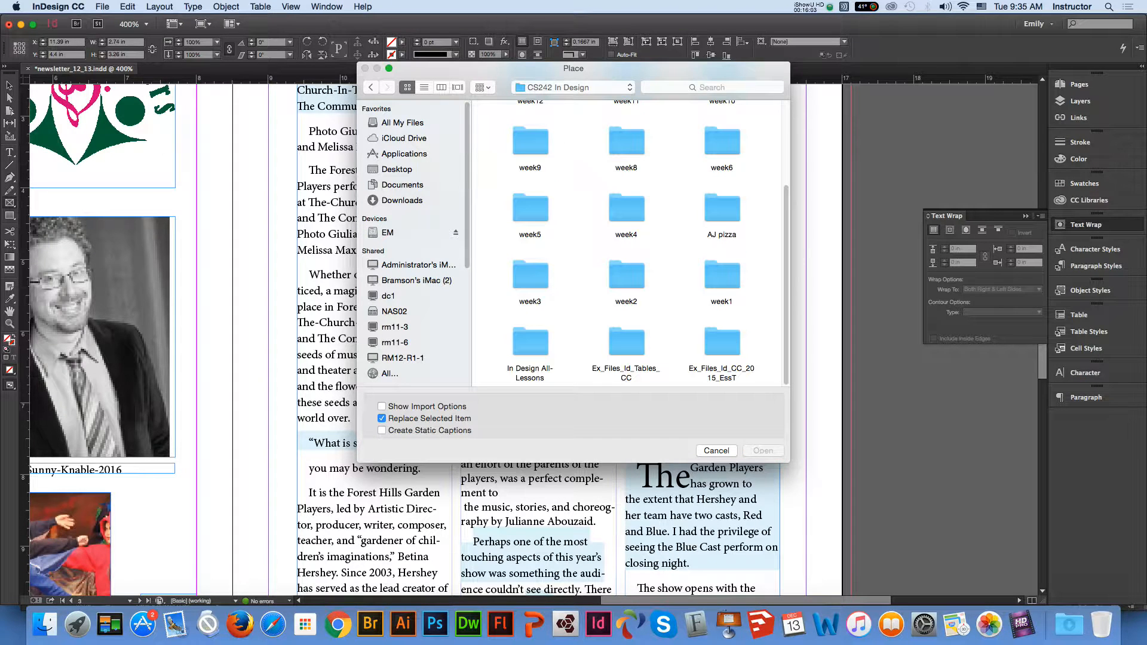
Place whatif.psd from the image folder inside week5's Garden Player Newsletter folder into the selected frame
type("week5")
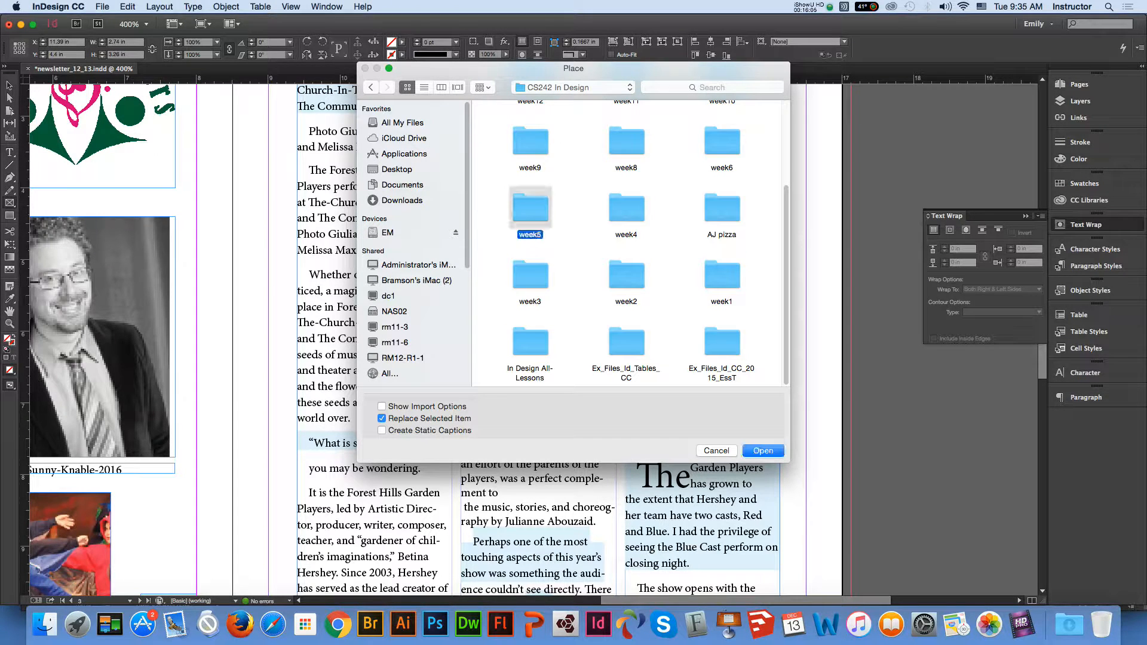
key("Return")
type("garden")
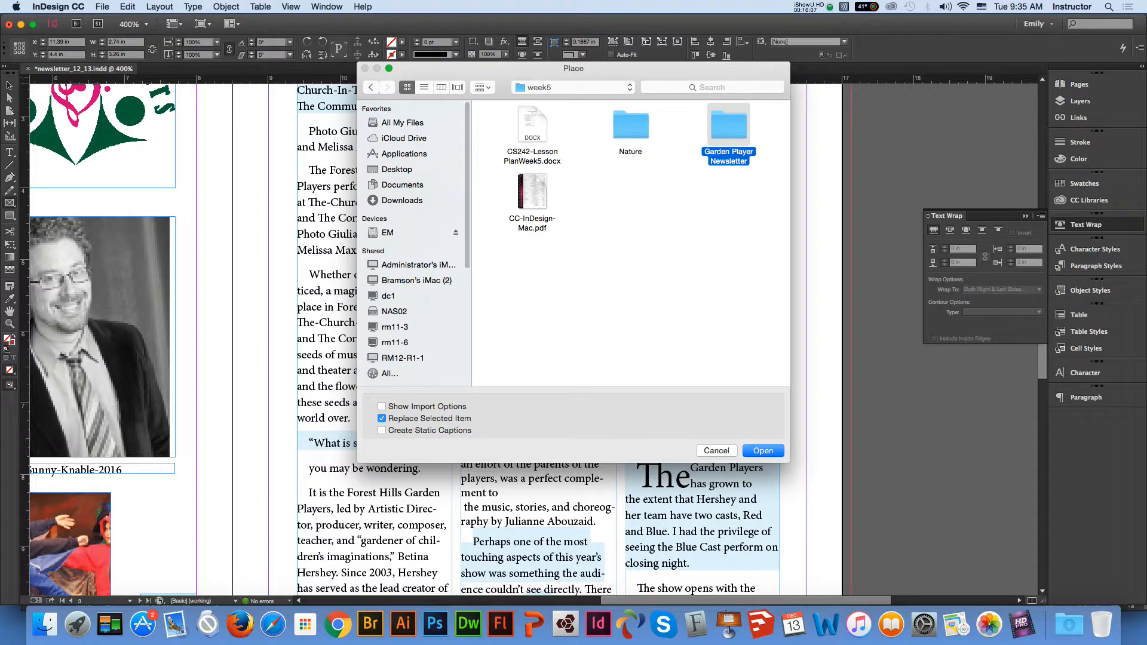
key("Return")
type("image")
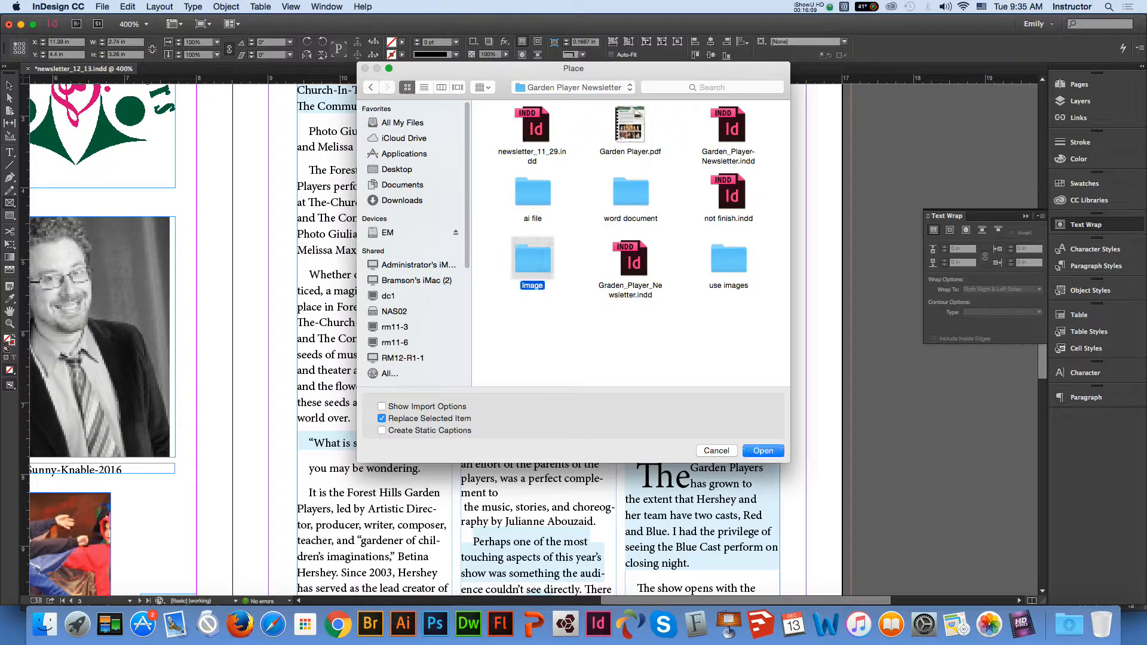
key("Return")
left_click(530, 126)
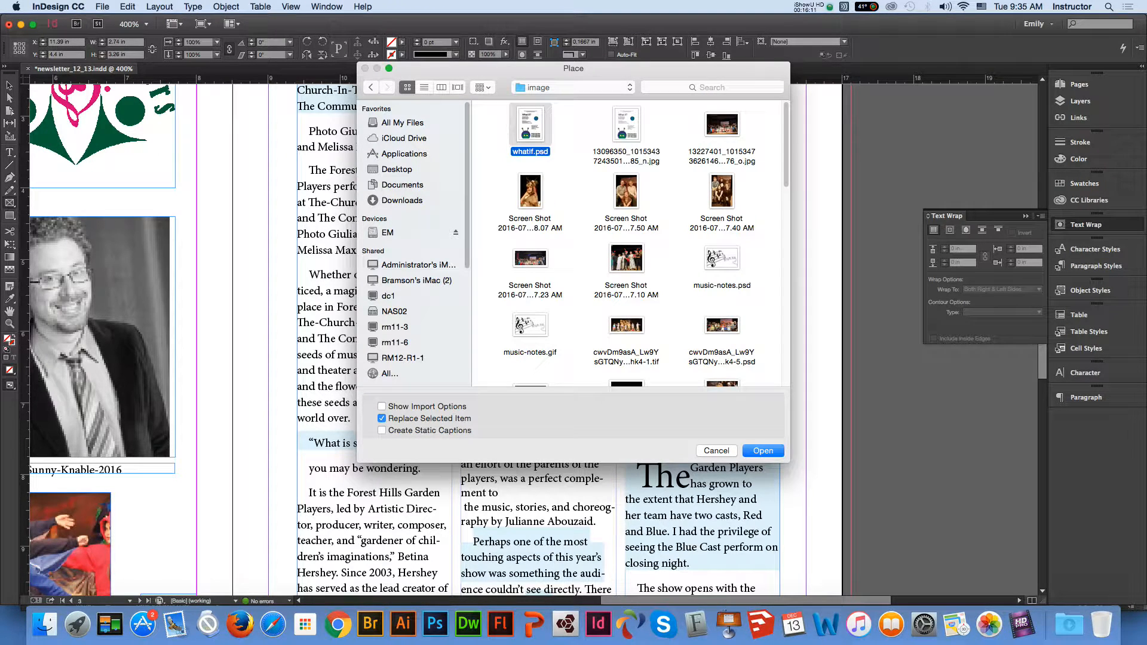
key("Return")
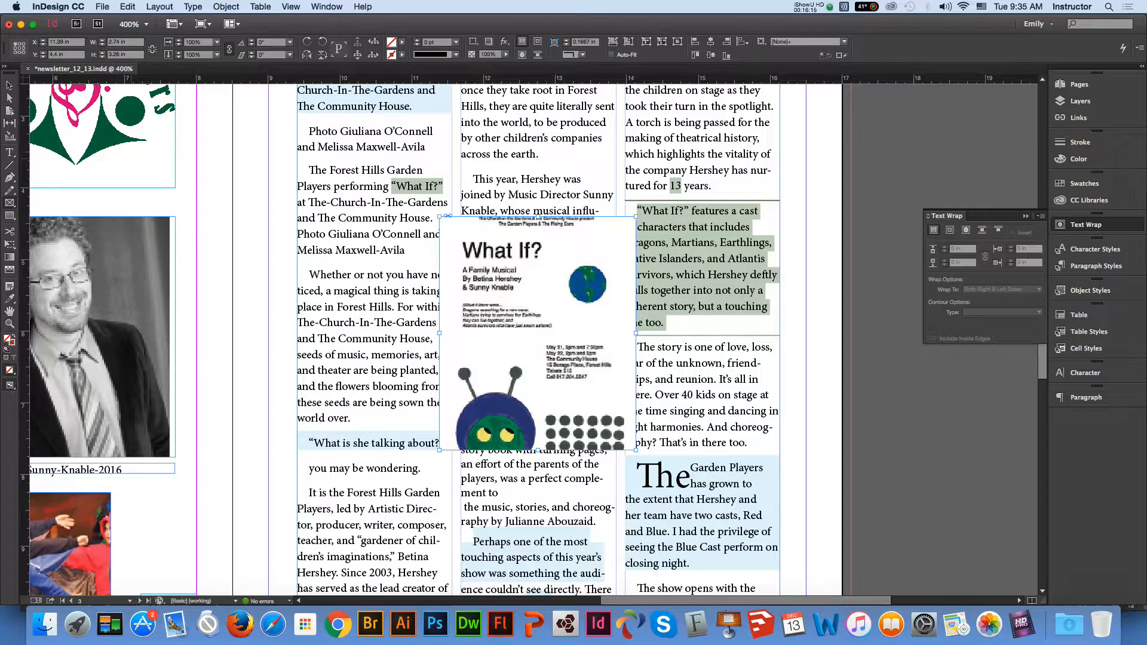
Fit the flyer proportionally inside its frame, and fit the frame to the image
key("v")
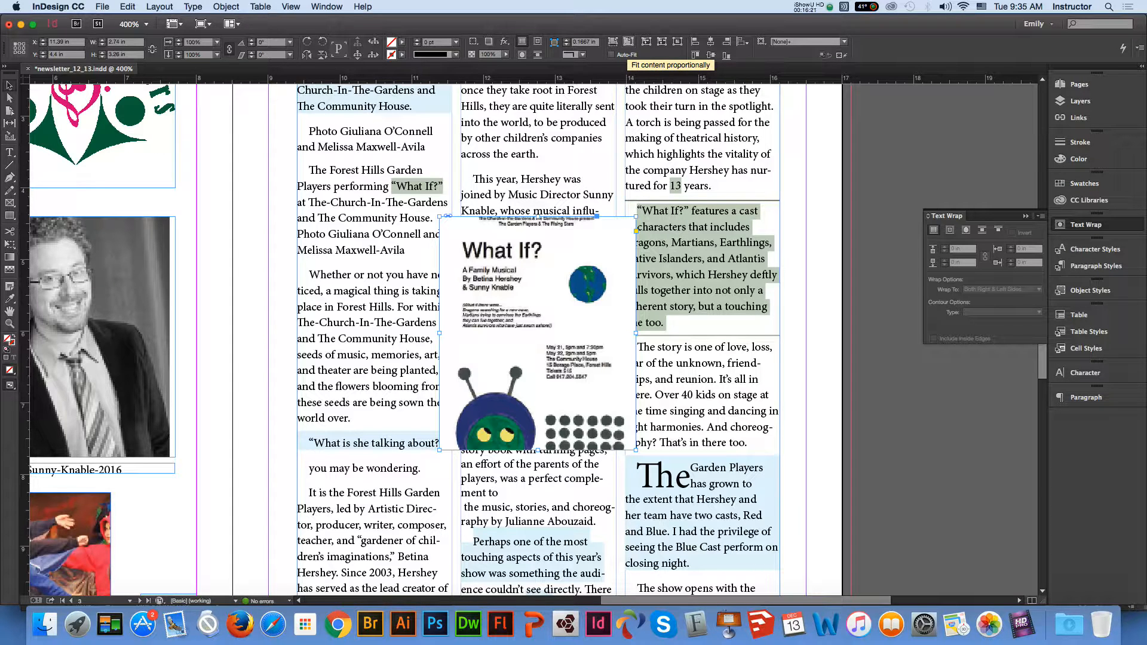
left_click(628, 41)
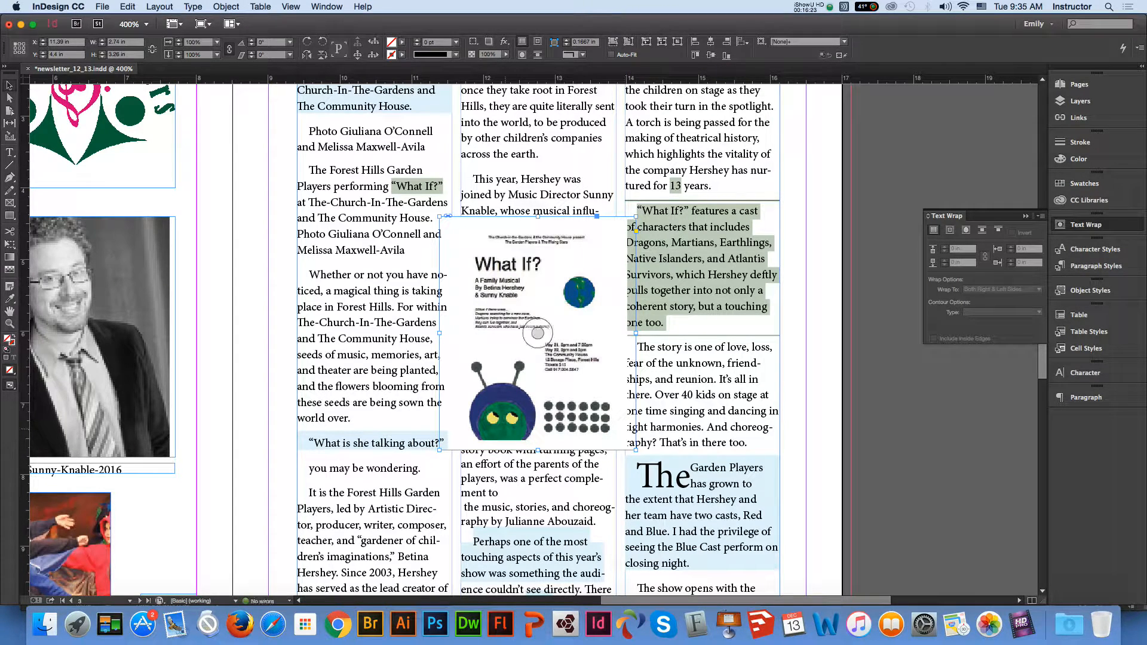
key("super+alt+c")
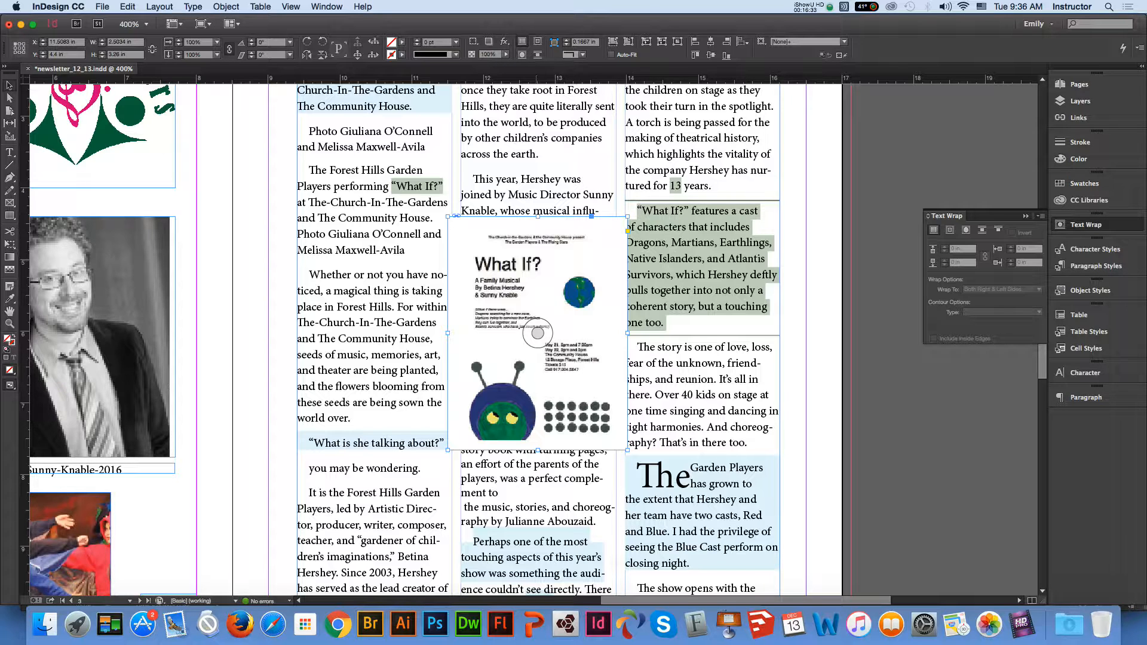
Select the flyer together with the article's text frame and apply a text wrap around the bounding box
left_click(519, 178, "shift")
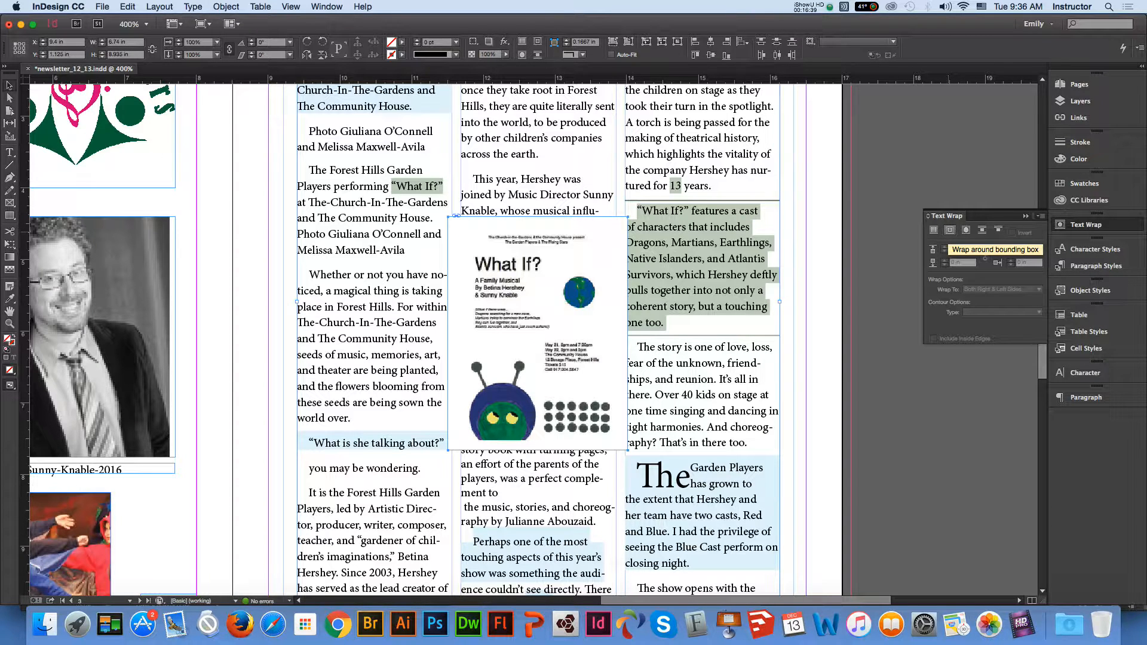
left_click(950, 231)
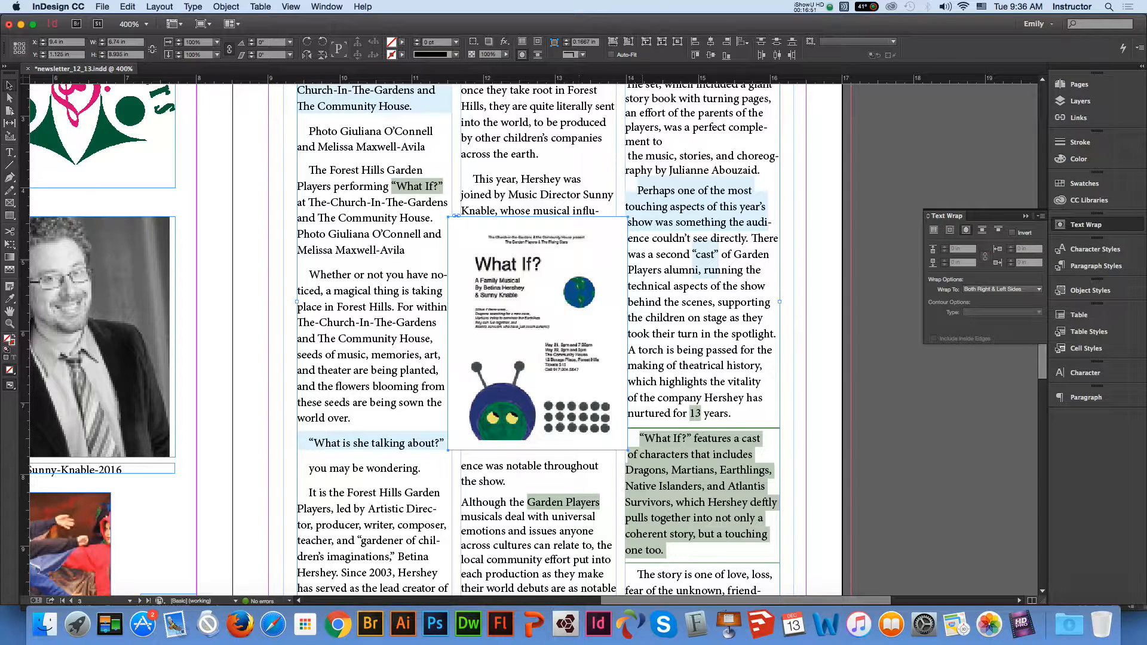
left_click(650, 261)
left_click(597, 261)
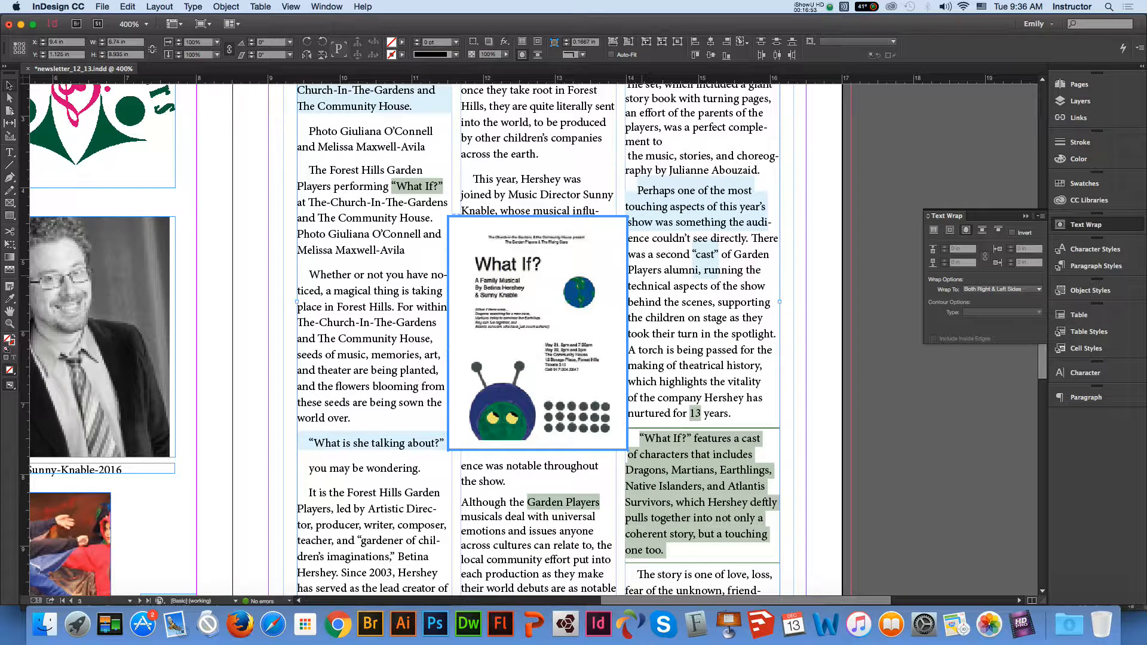
left_click(744, 243, "shift")
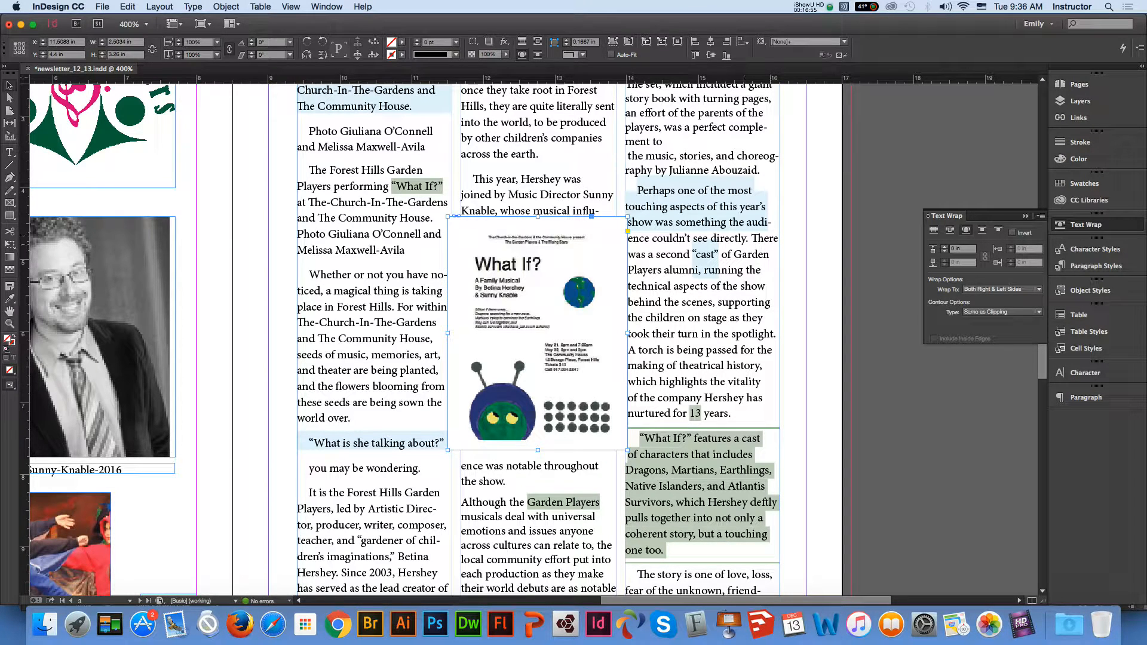
left_click(538, 332)
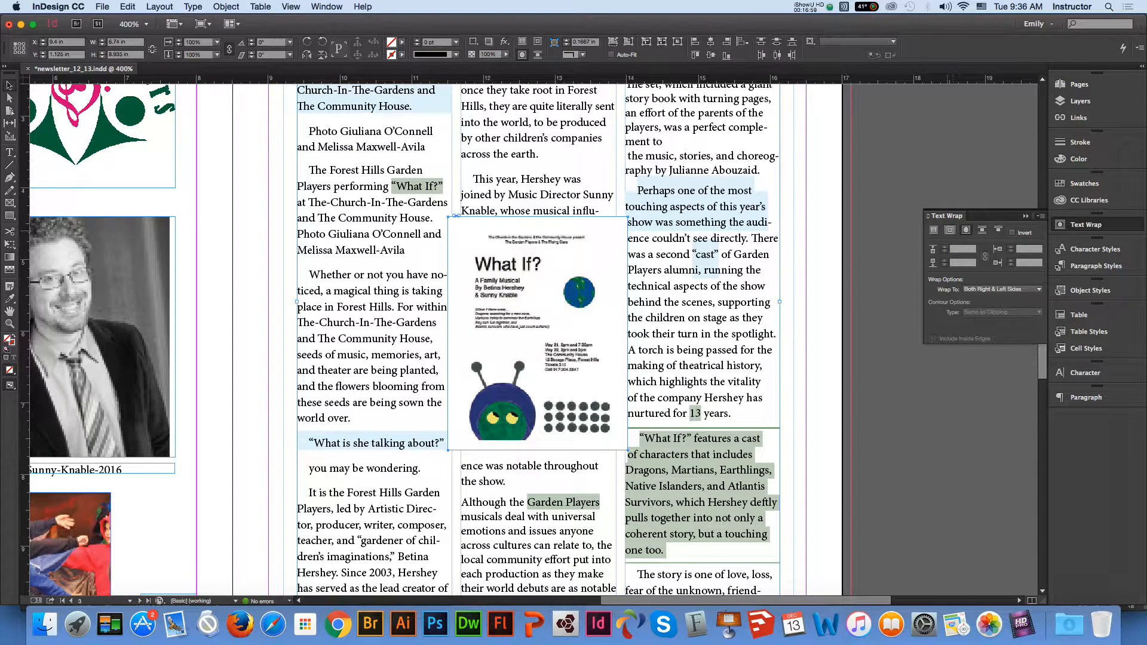
Switch the text wrap to wrap around the object shape, with Wrap To set to Largest Area
left_click(967, 230)
left_click(1010, 289)
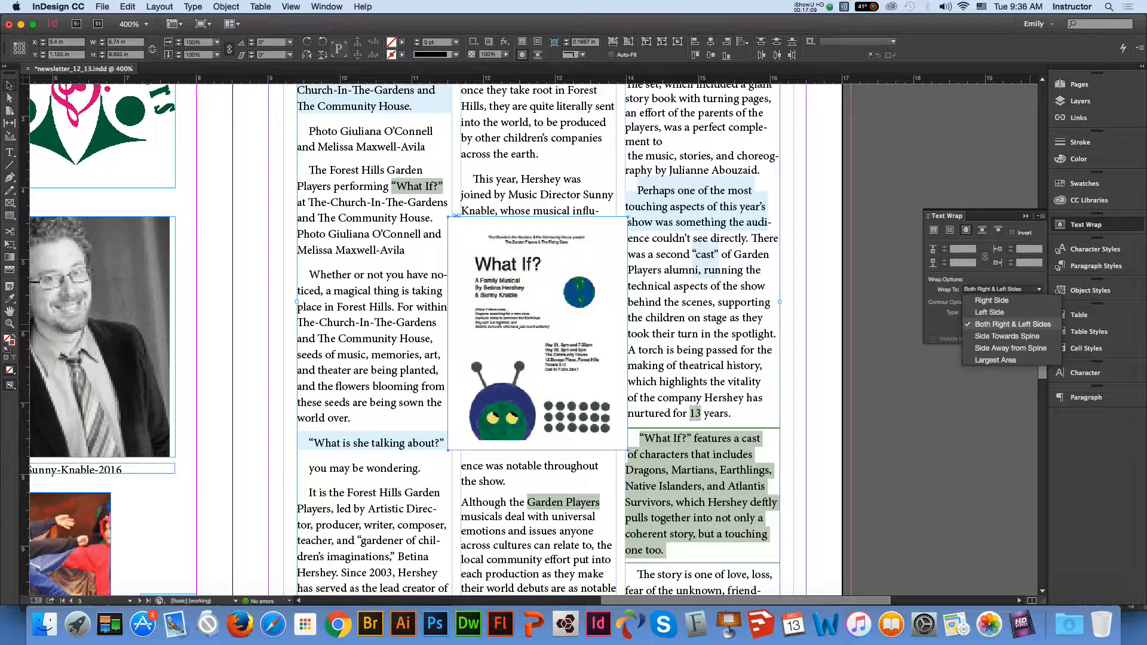
left_click(995, 359)
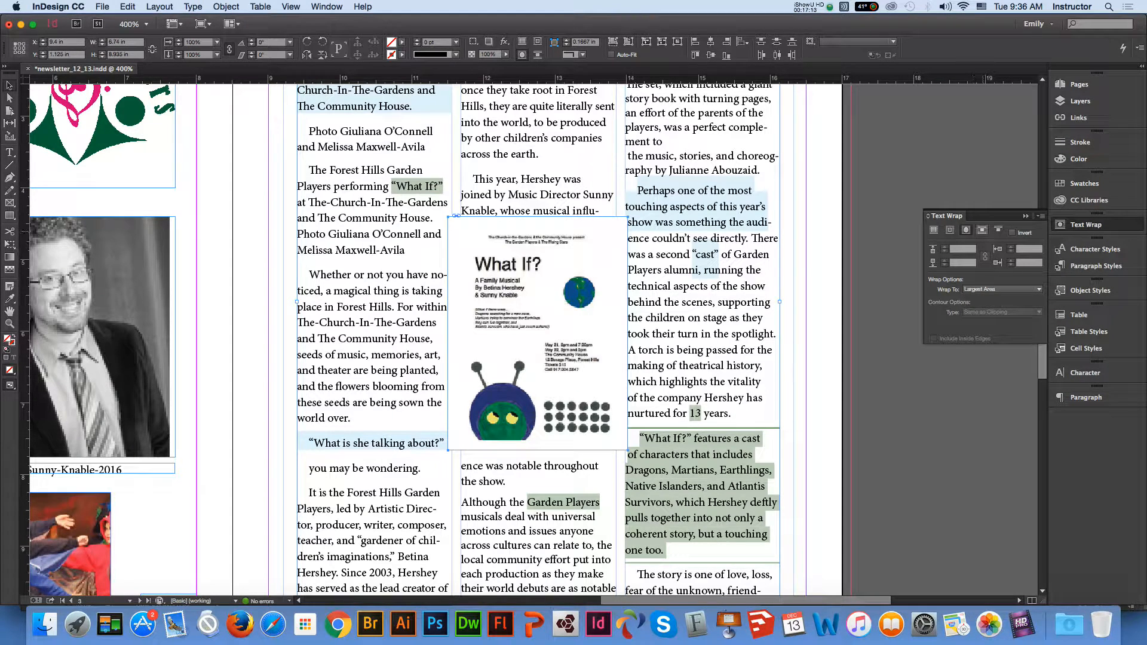
Try the Jump Object wrap, apply Jump to Next Column, and check the article text on the following Garden Players page
left_click(982, 231)
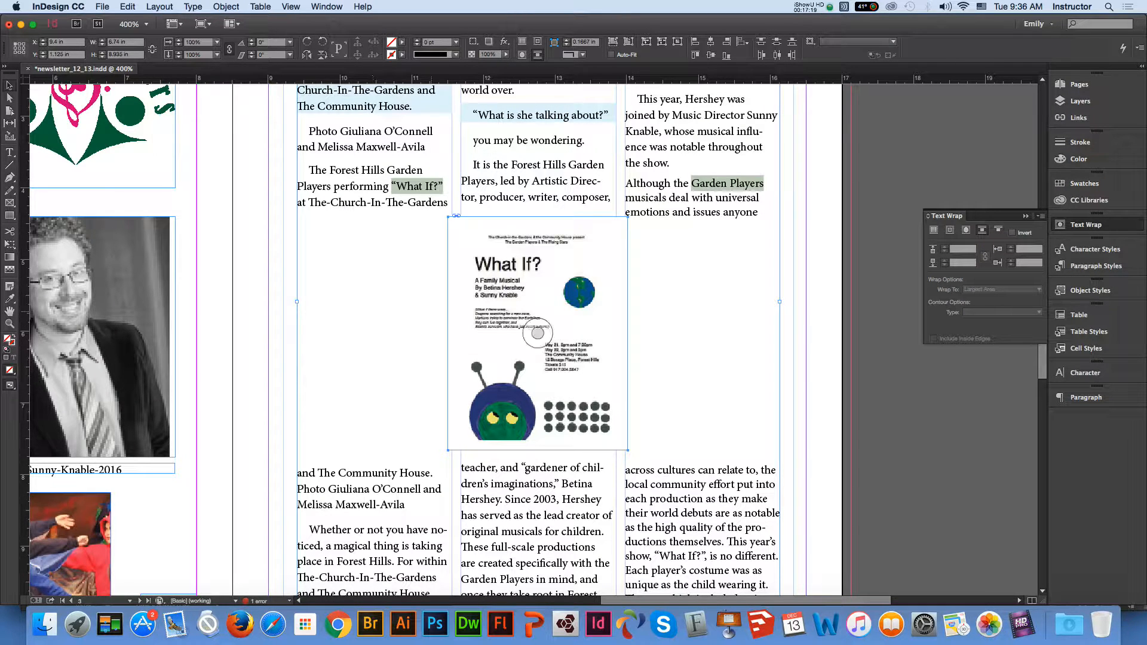
left_click(998, 230)
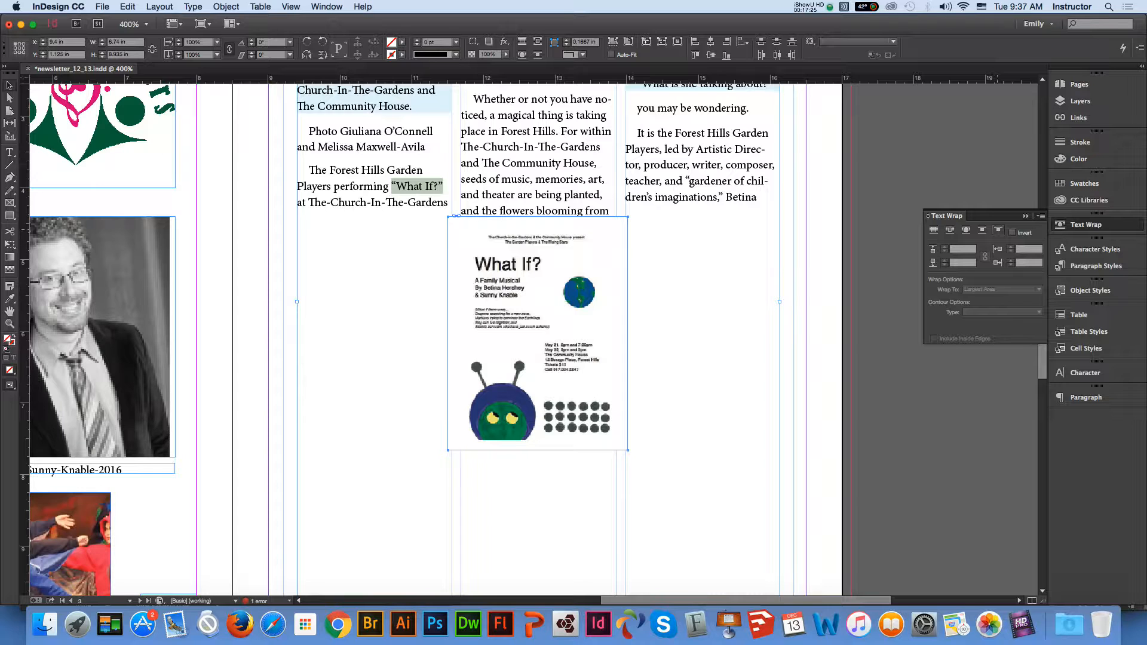
left_click(966, 230)
left_click(10, 311)
left_click_drag(119, 407, 518, 69)
left_click_drag(269, 418, 464, 134)
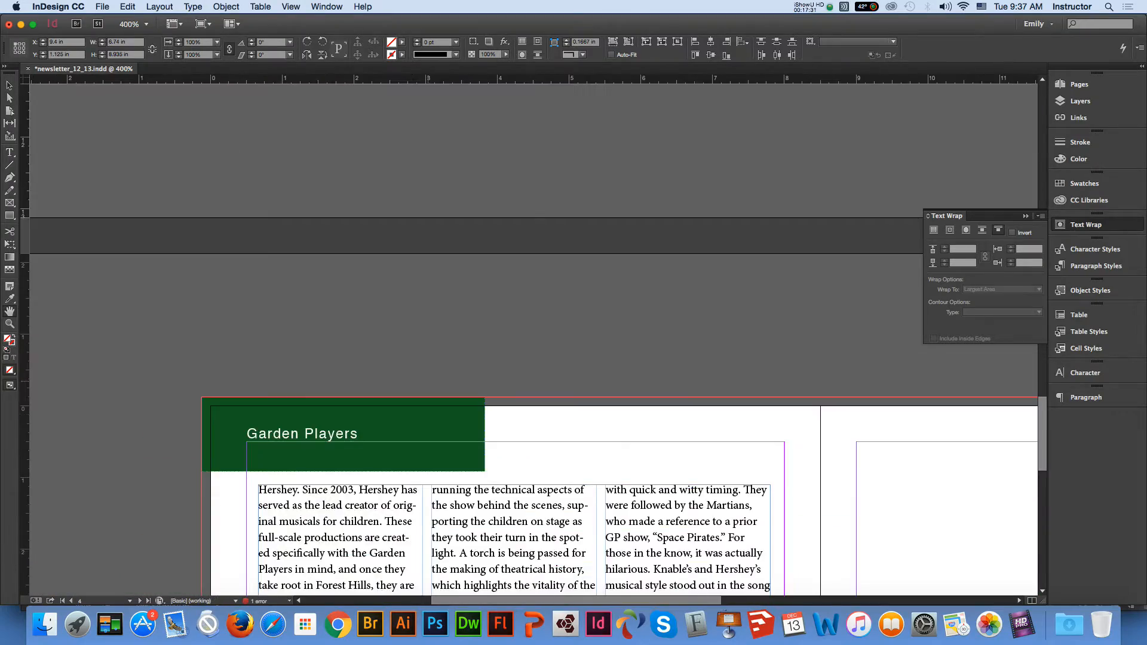
Return to the What If? flyer and wrap the article text around its bounding box, with Wrap To set to Both Right & Left Sides
left_click_drag(411, 417, 413, 156)
left_click_drag(502, 455, 365, 184)
left_click_drag(580, 251, 558, 463)
left_click_drag(639, 239, 562, 536)
left_click_drag(690, 275, 576, 557)
left_click(950, 230)
left_click(934, 230)
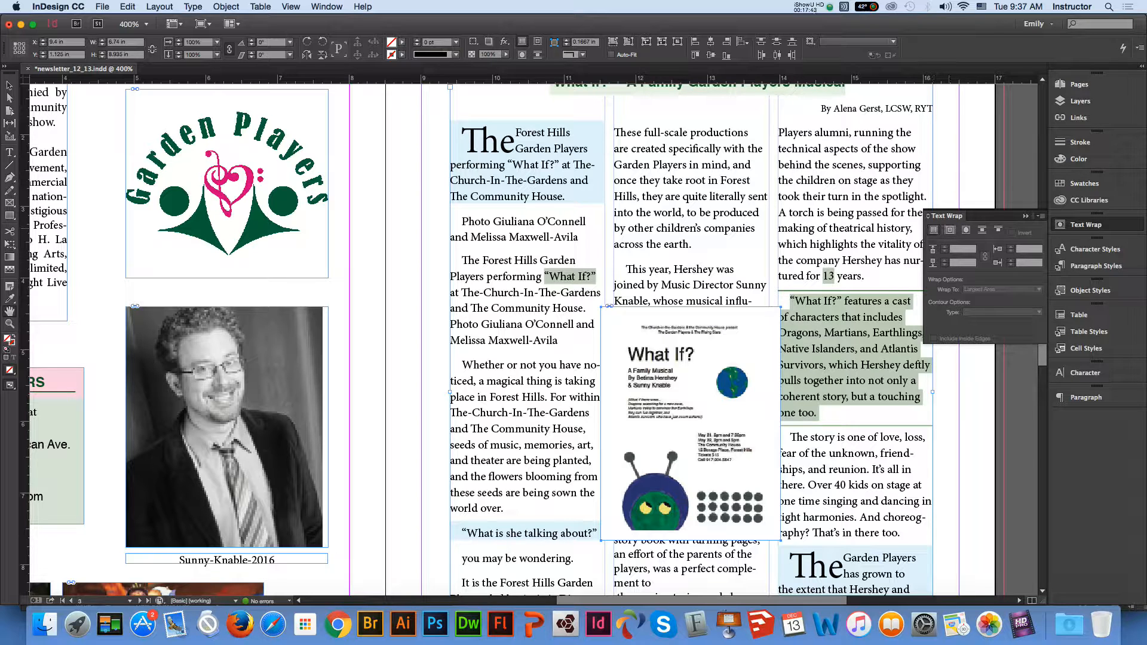
left_click(950, 229)
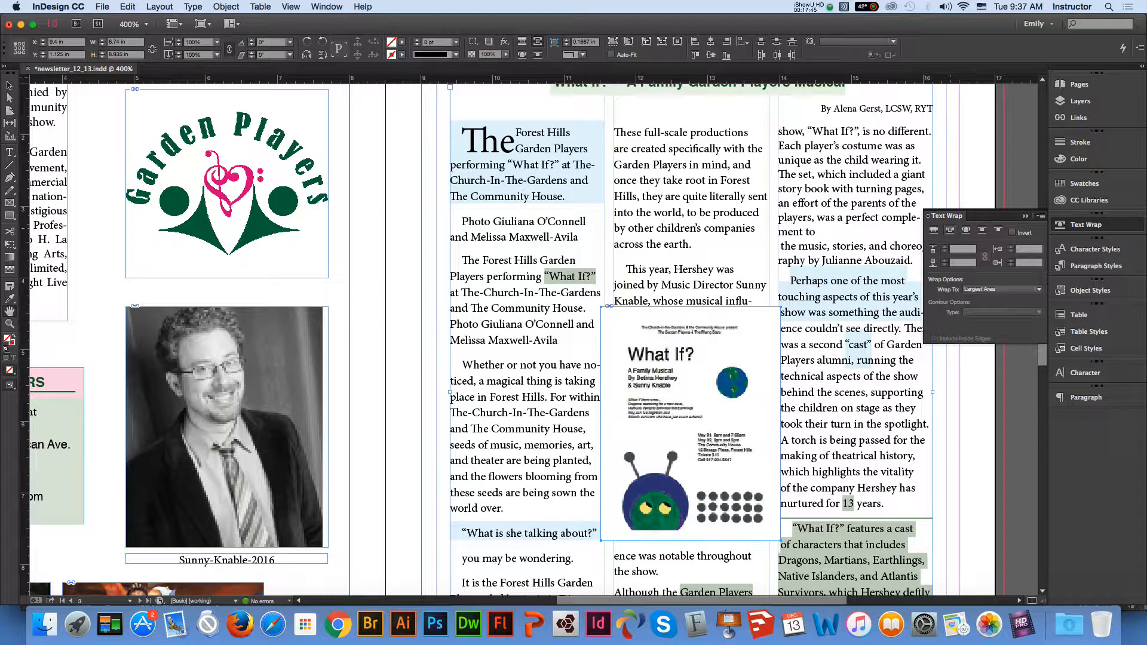
left_click(1003, 289)
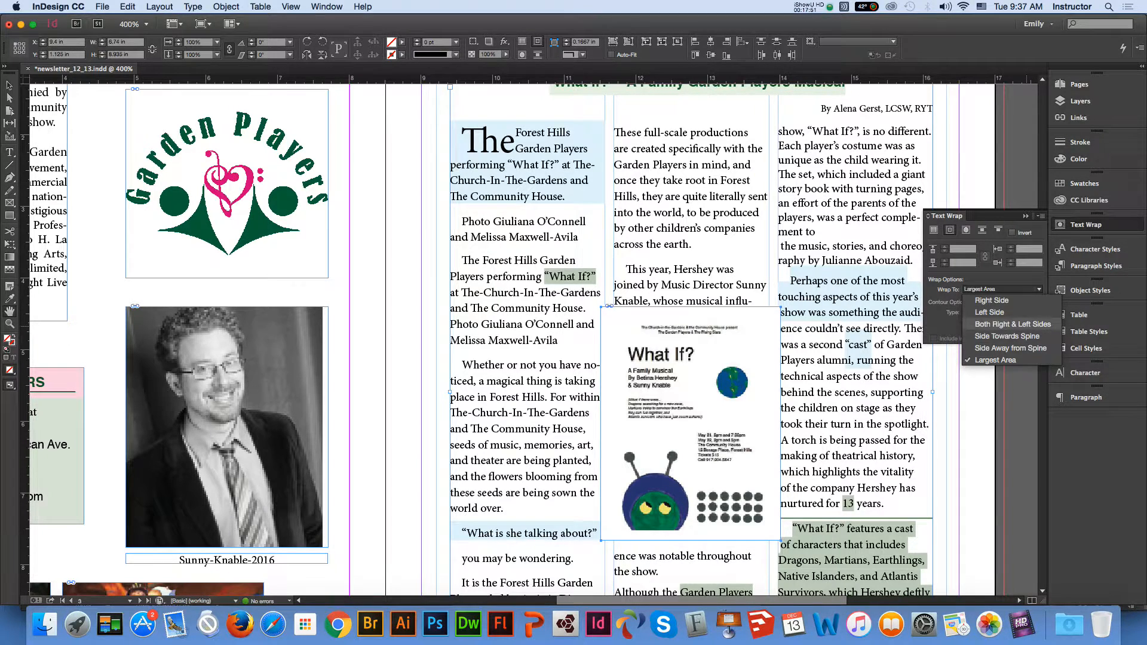
left_click(1013, 324)
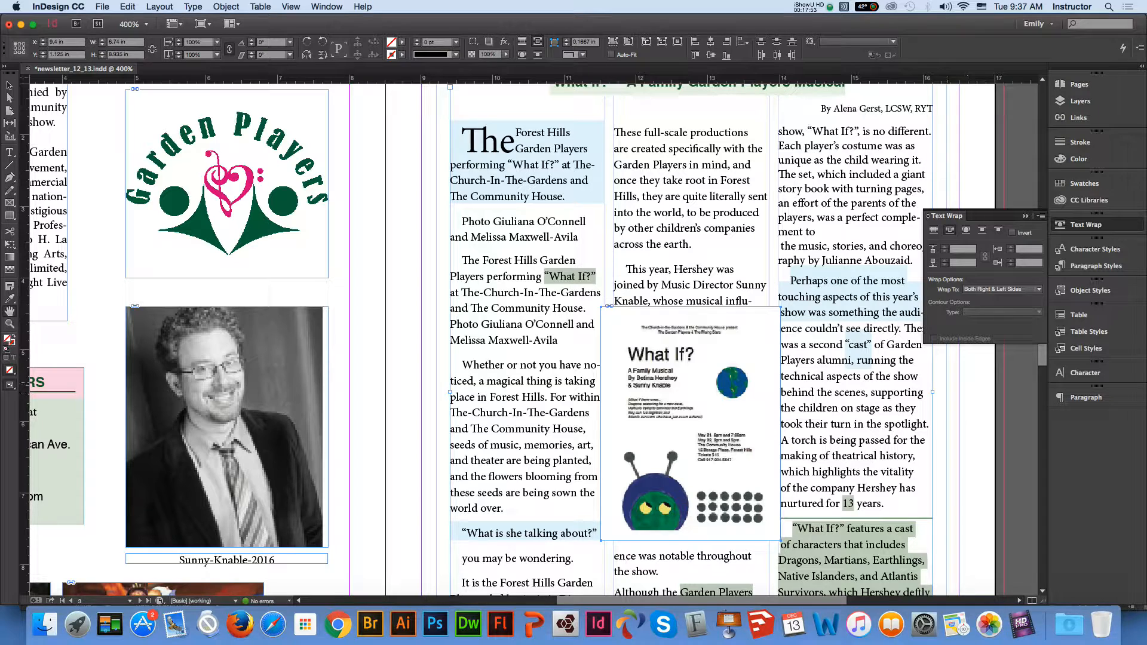
Select only the flyer and set its text wrap offsets to 0.0625 in on all sides
left_click(9, 85)
left_click(400, 305)
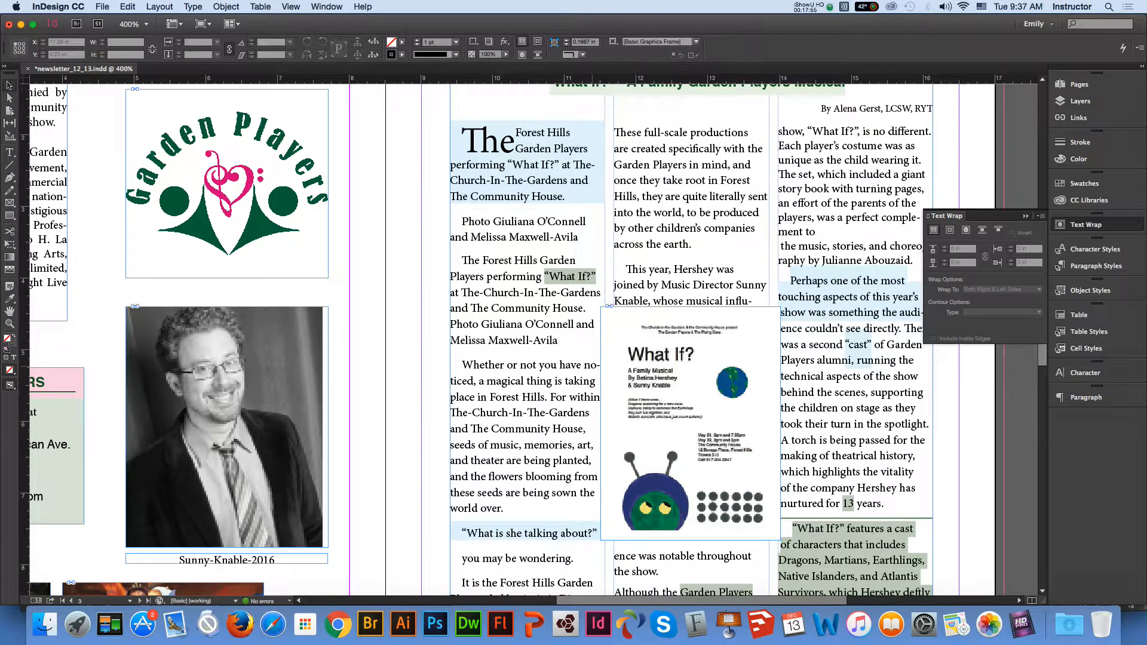
left_click(690, 423)
left_click(691, 423)
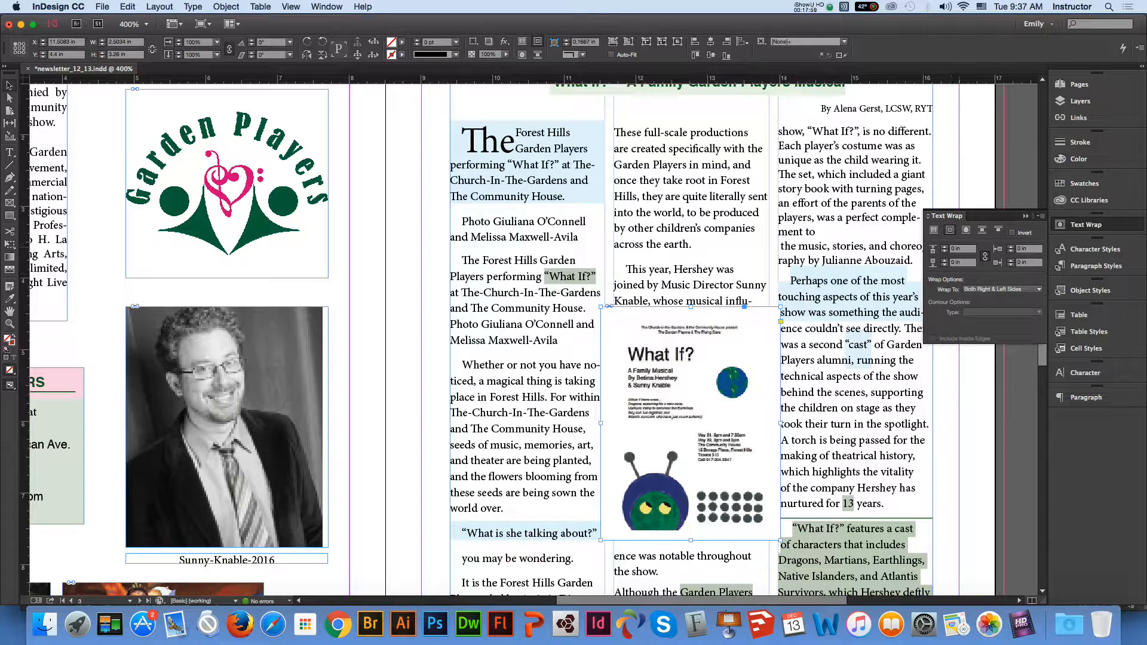
left_click(945, 246)
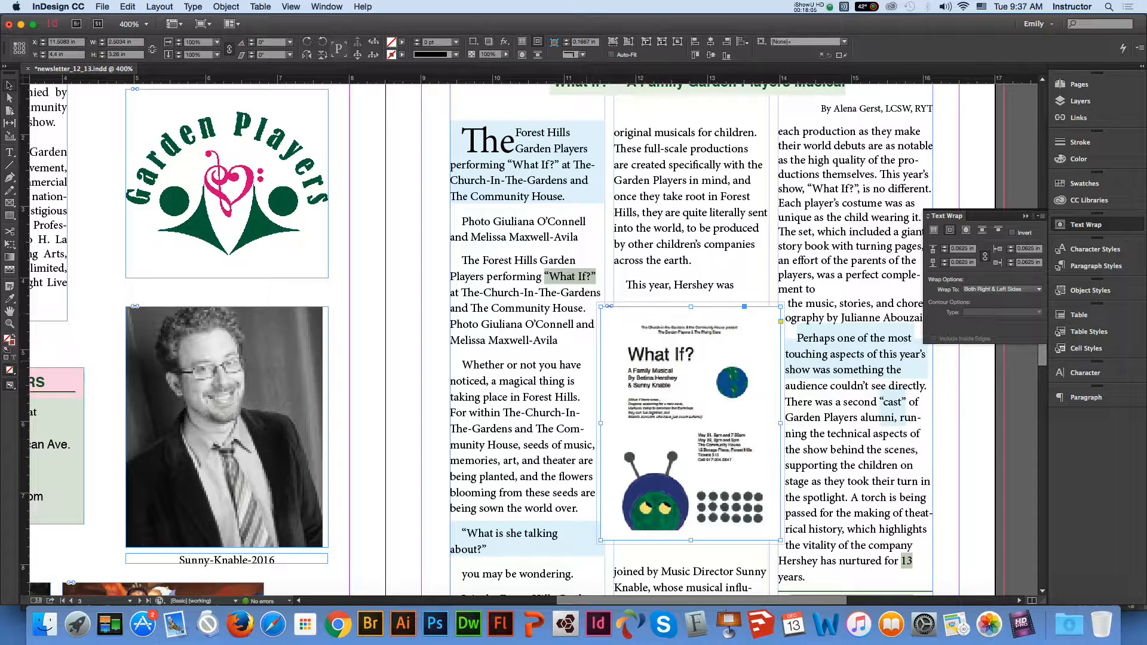
left_click(966, 459)
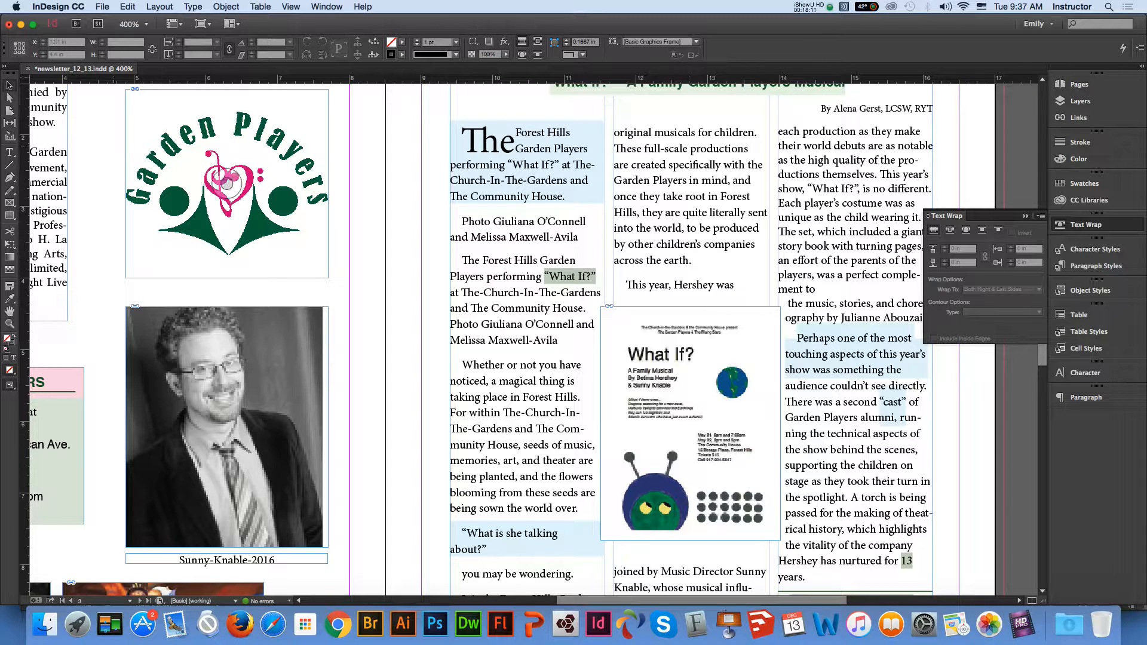
Give the flyer's frame a 3 pt dark green stroke (C=75 M=5 Y=100 K=54) with a multi-line stroke type
left_click(10, 87)
left_click(691, 423)
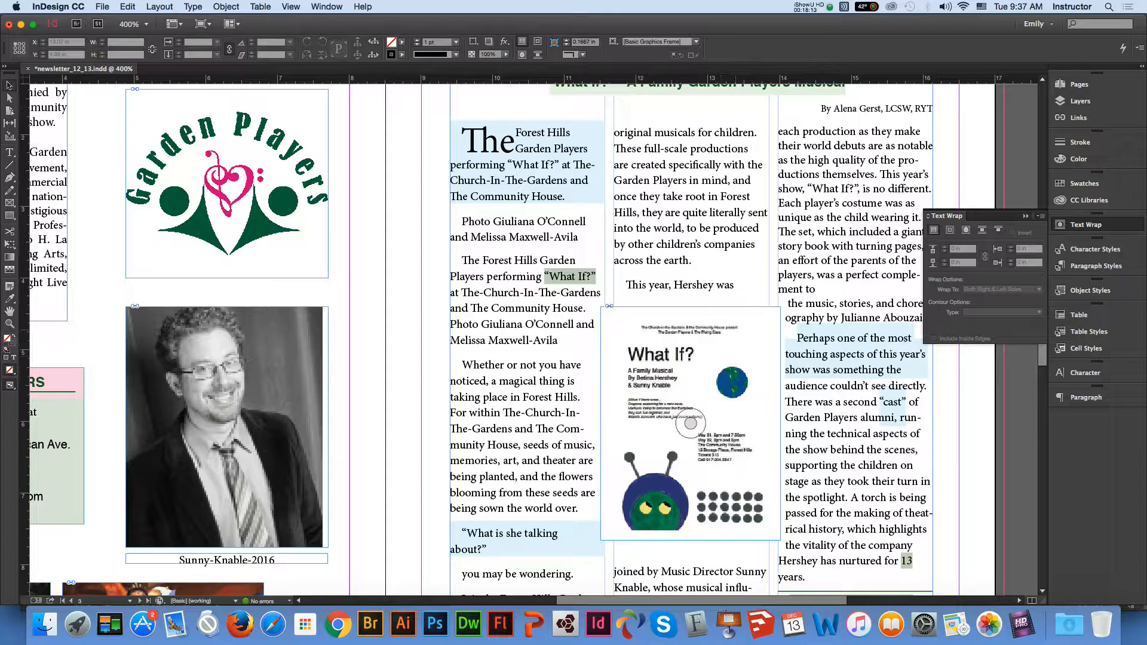
left_click(691, 423)
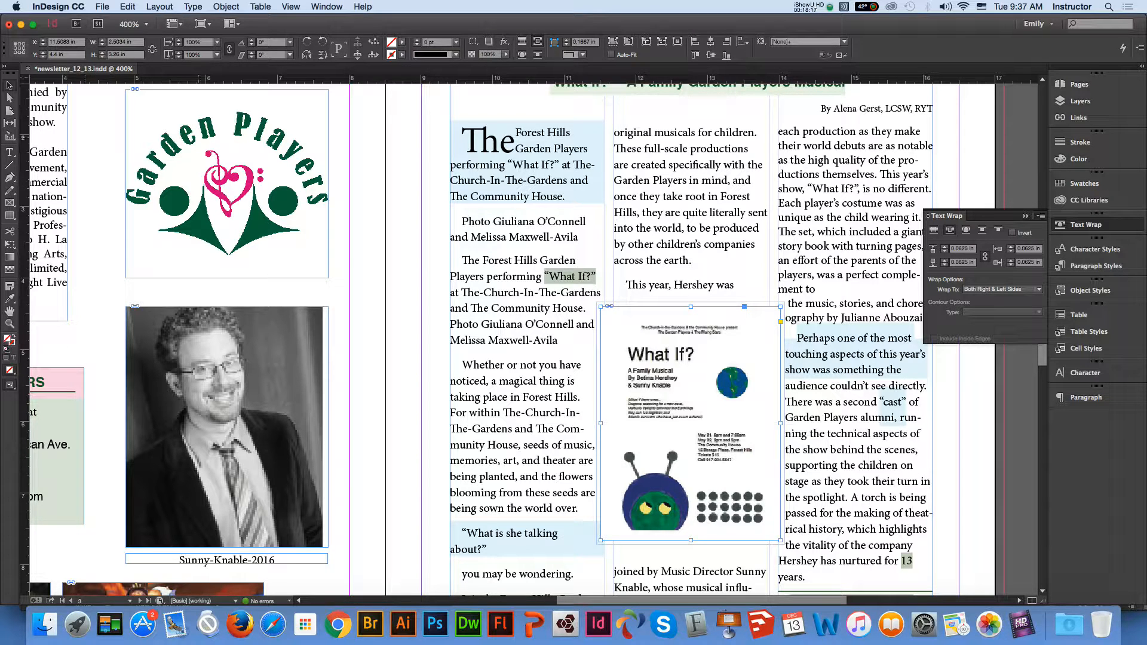
left_click(402, 54)
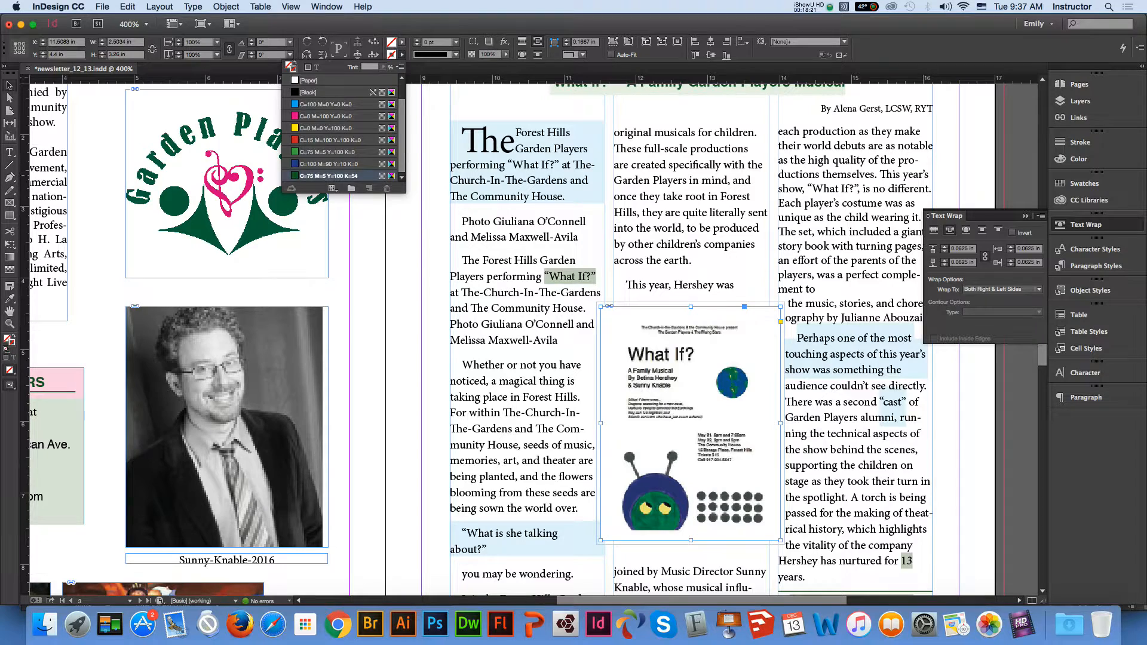
left_click(328, 175)
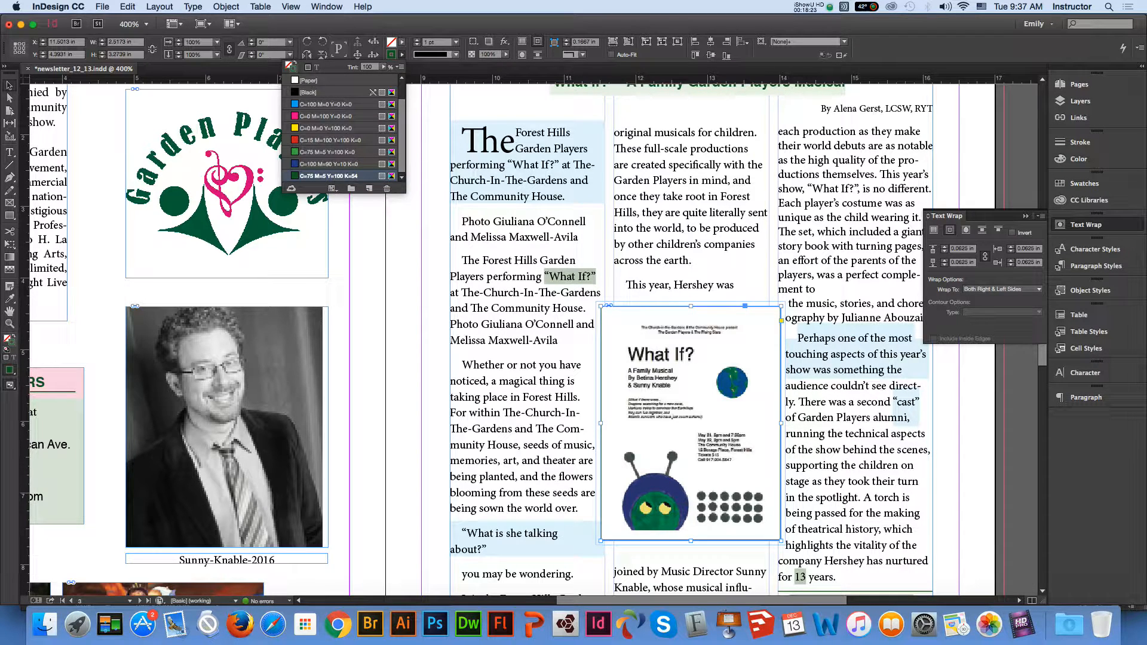
left_click(456, 54)
left_click(456, 42)
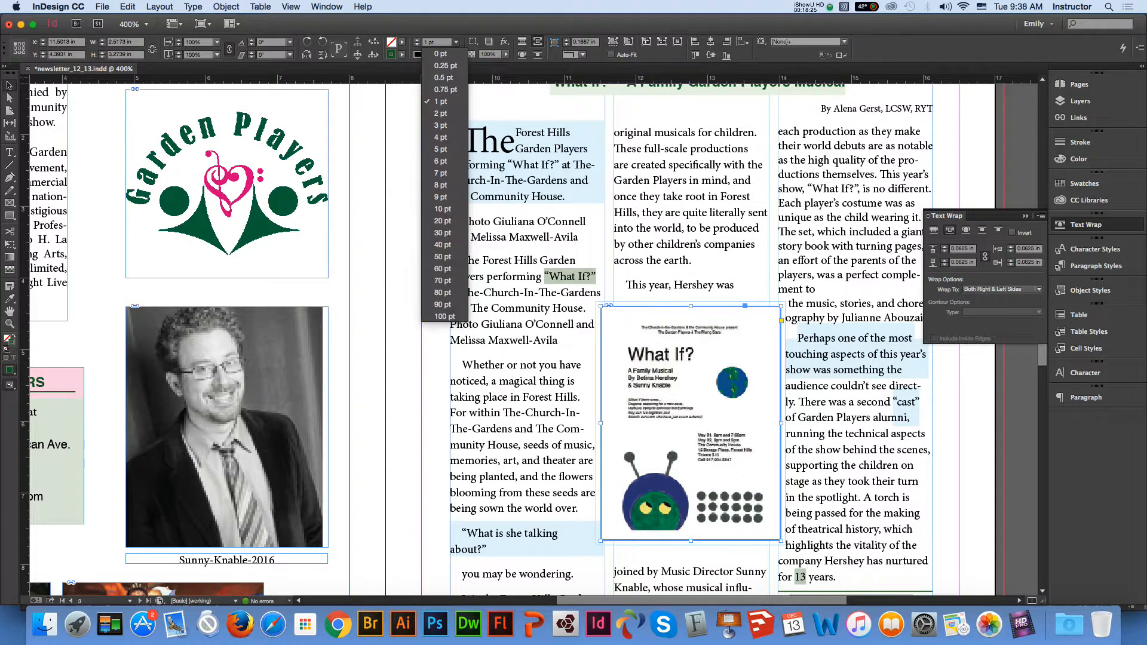
left_click(440, 125)
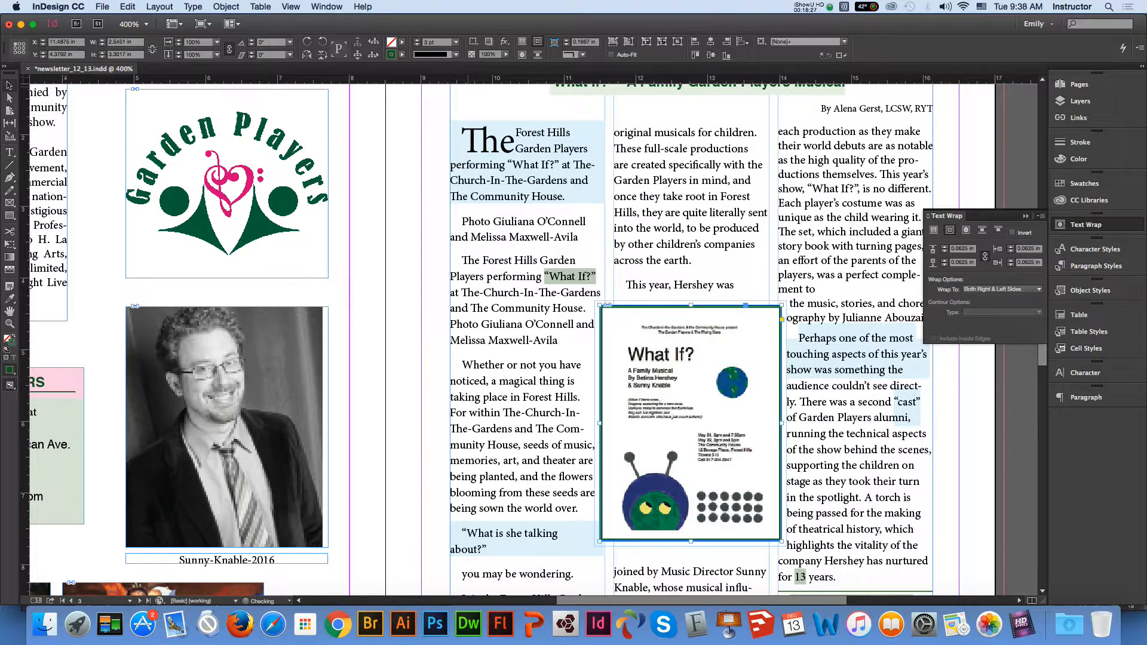
left_click(456, 54)
left_click(463, 74)
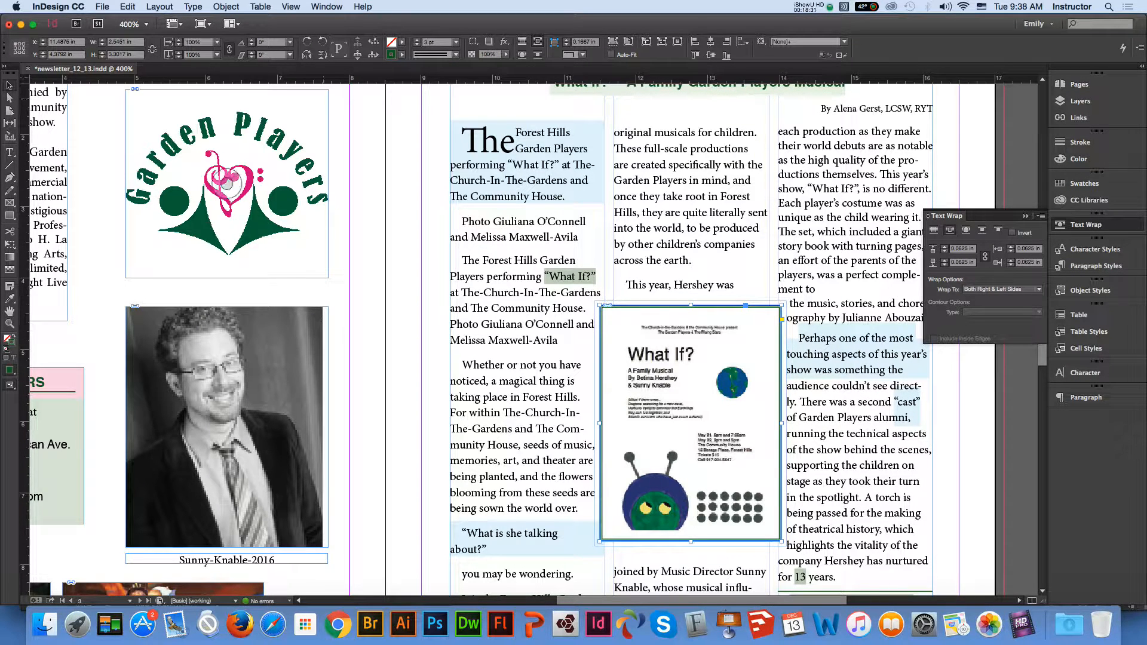
Try an opacity of 71% on the flyer and restore it to 100%
left_click(506, 55)
left_click_drag(509, 66, 490, 67)
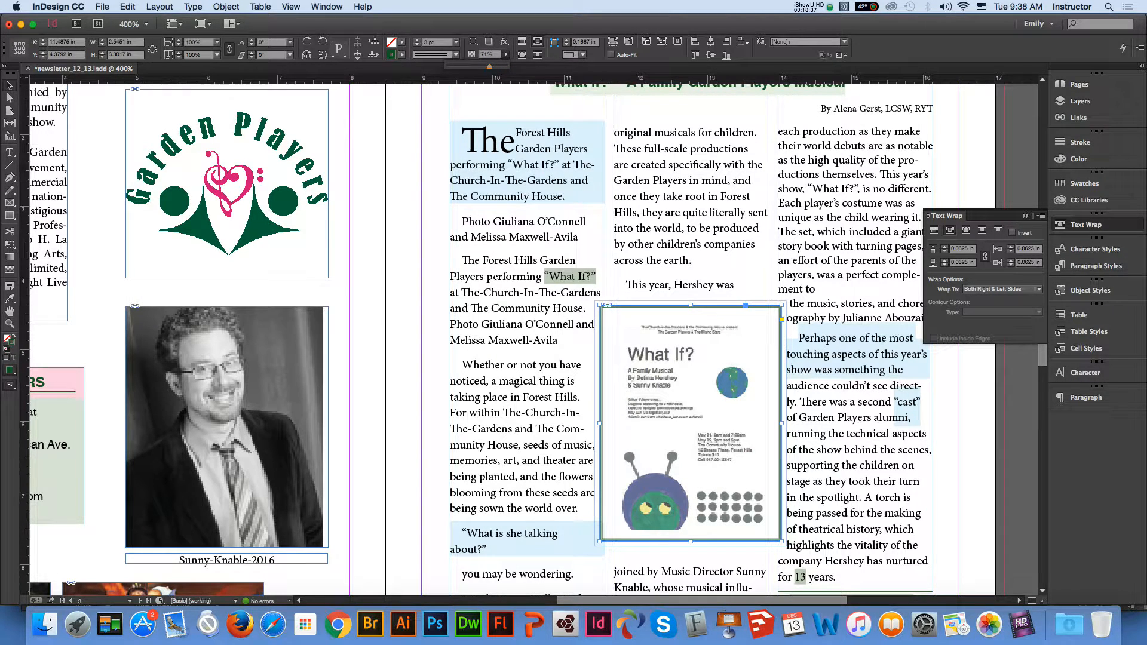
left_click_drag(489, 66, 509, 66)
Lighten the tint of the flyer's green stroke and deselect the flyer
left_click(402, 55)
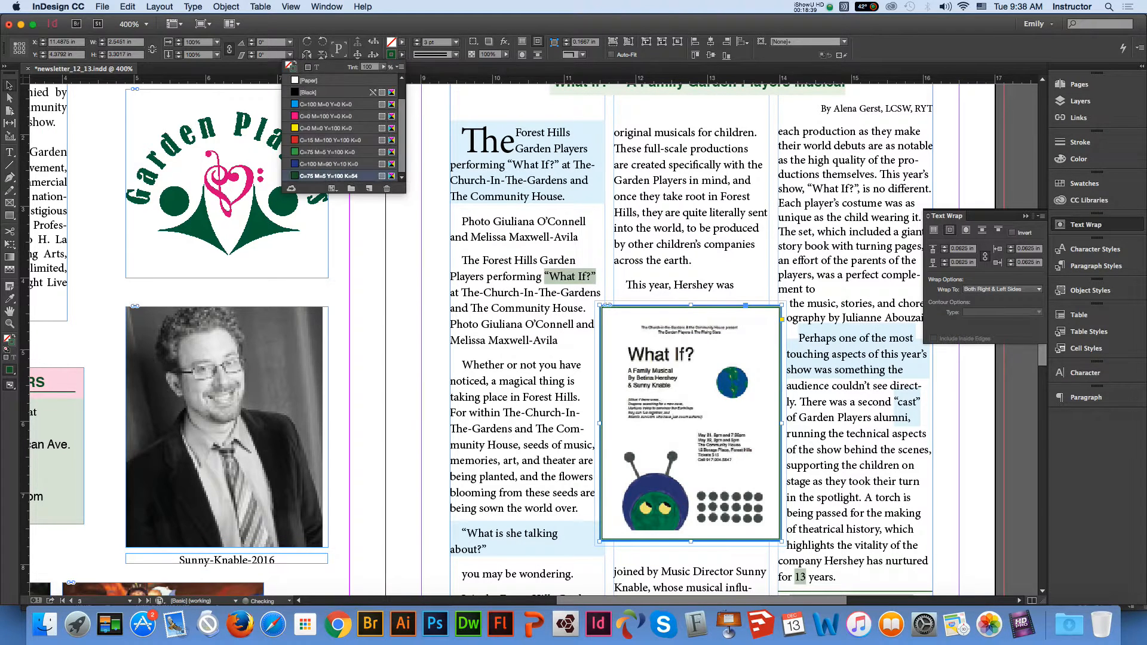
left_click(383, 66)
left_click_drag(385, 78, 367, 78)
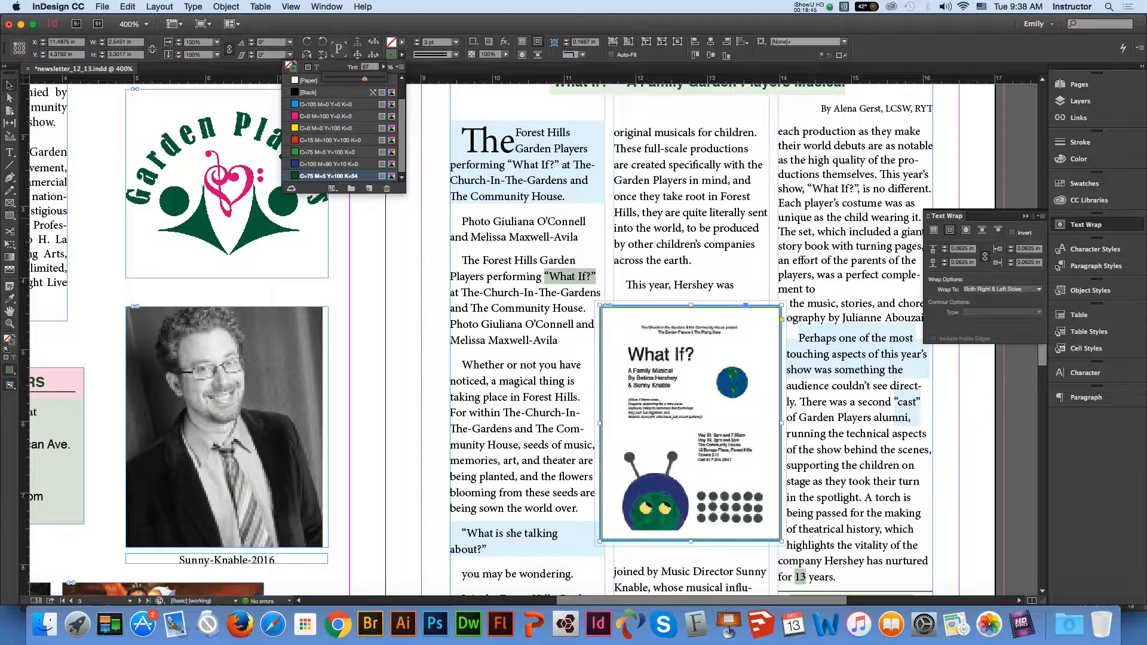
left_click(384, 66)
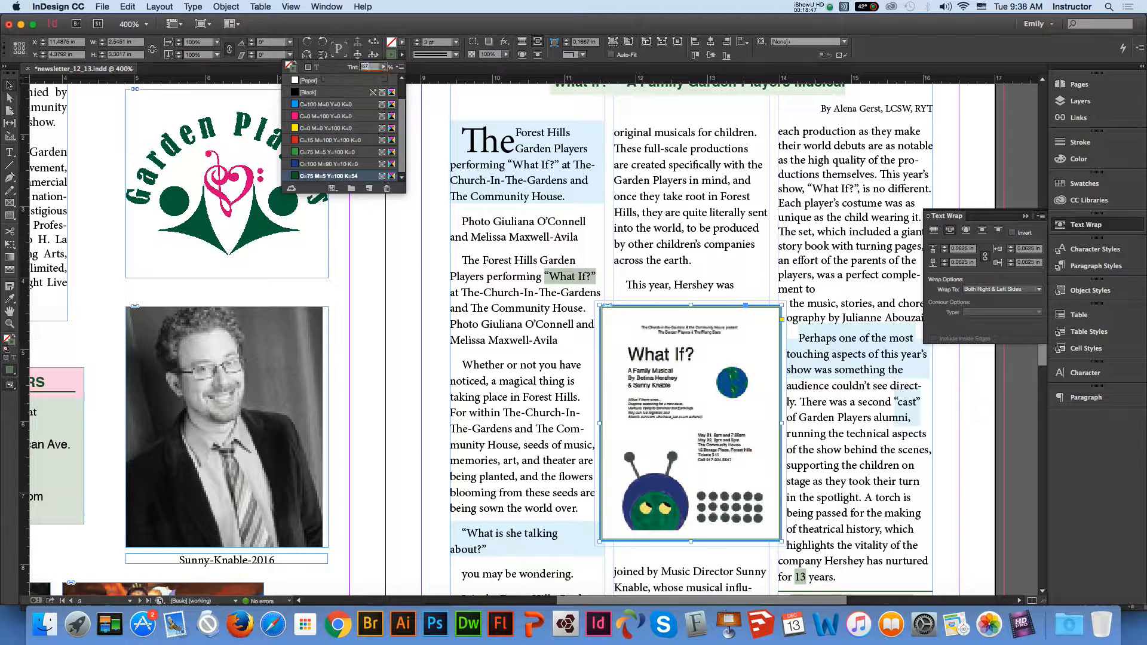
type("6")
key("Return")
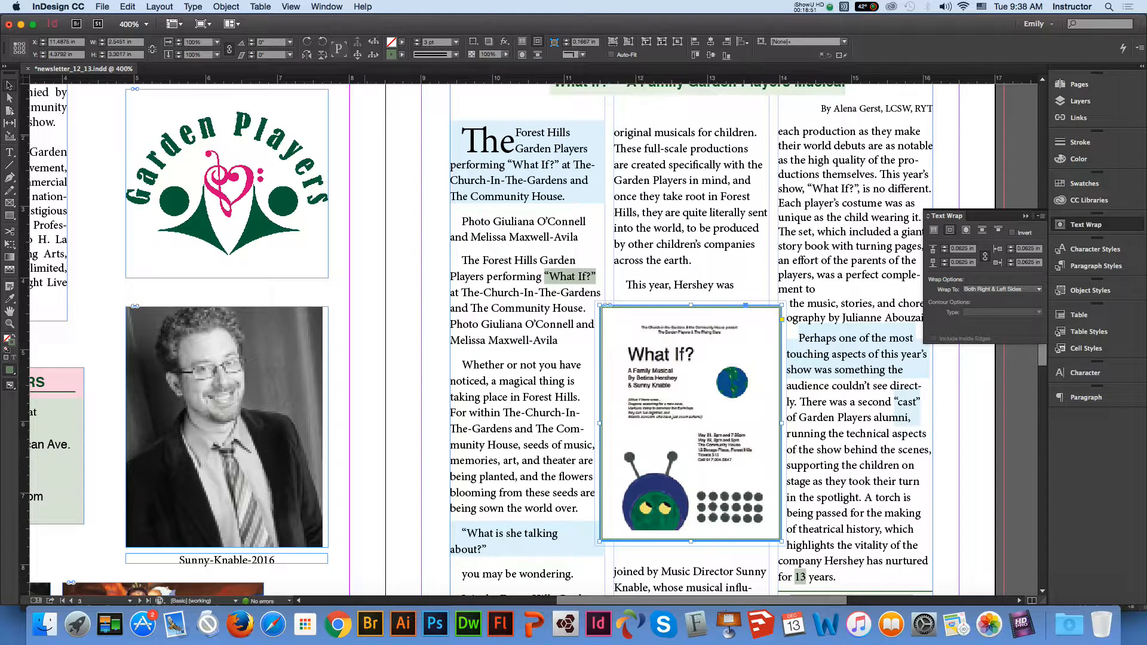
left_click(373, 148)
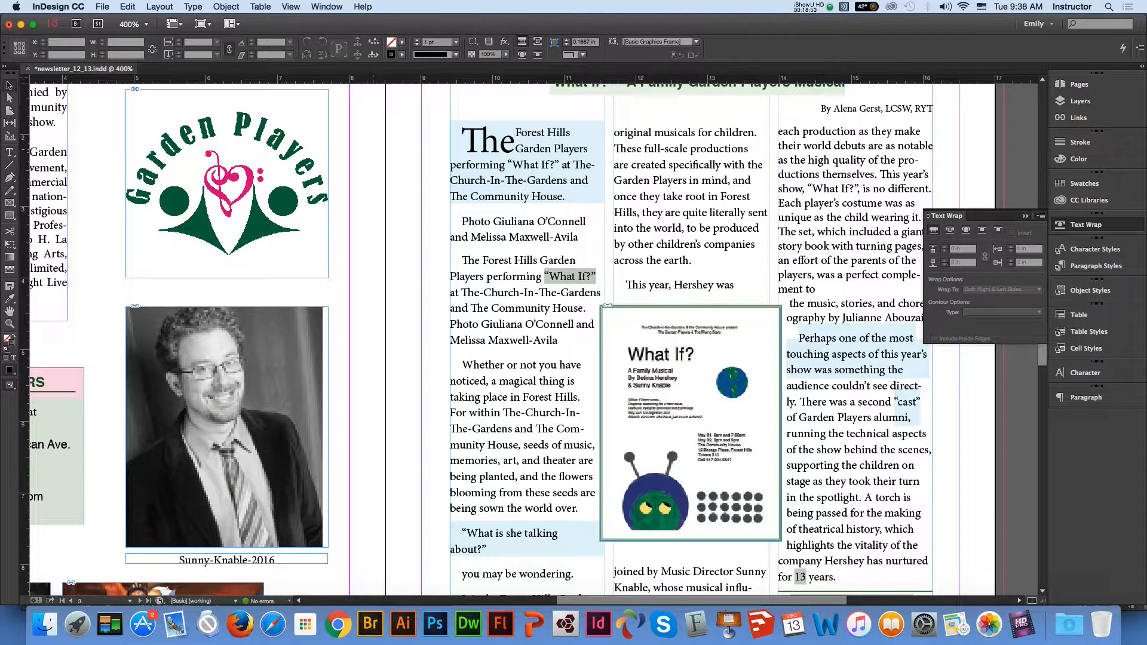
Save the newsletter and preview the Garden Players spread in presentation mode before returning to the layout
key("super+s")
key("shift+w")
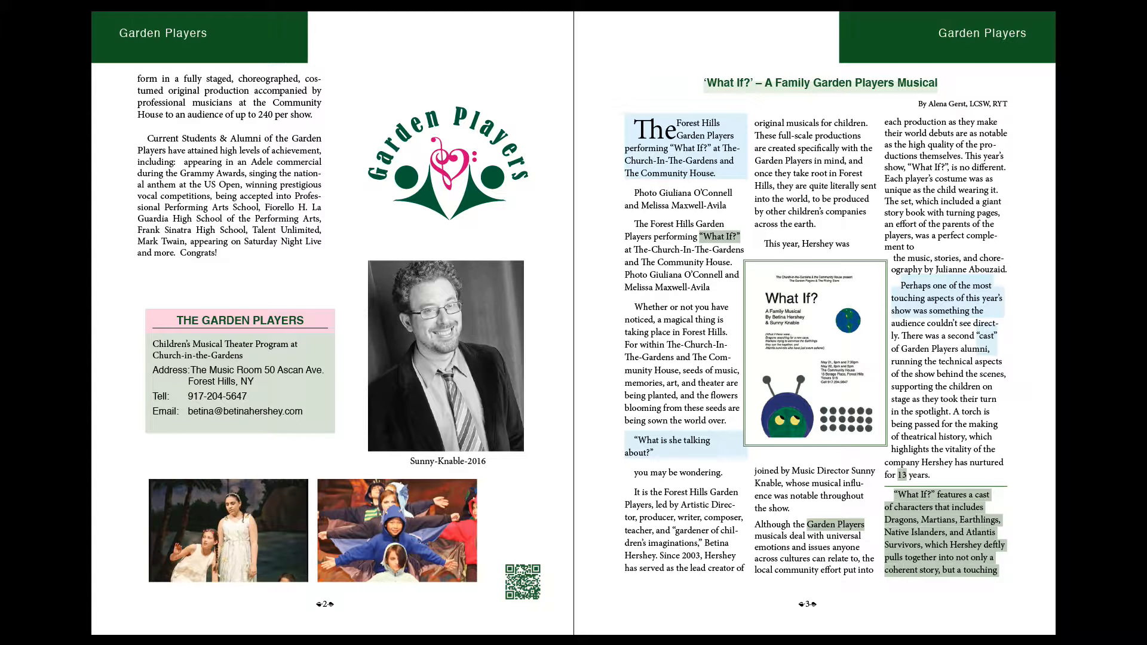
key("Escape")
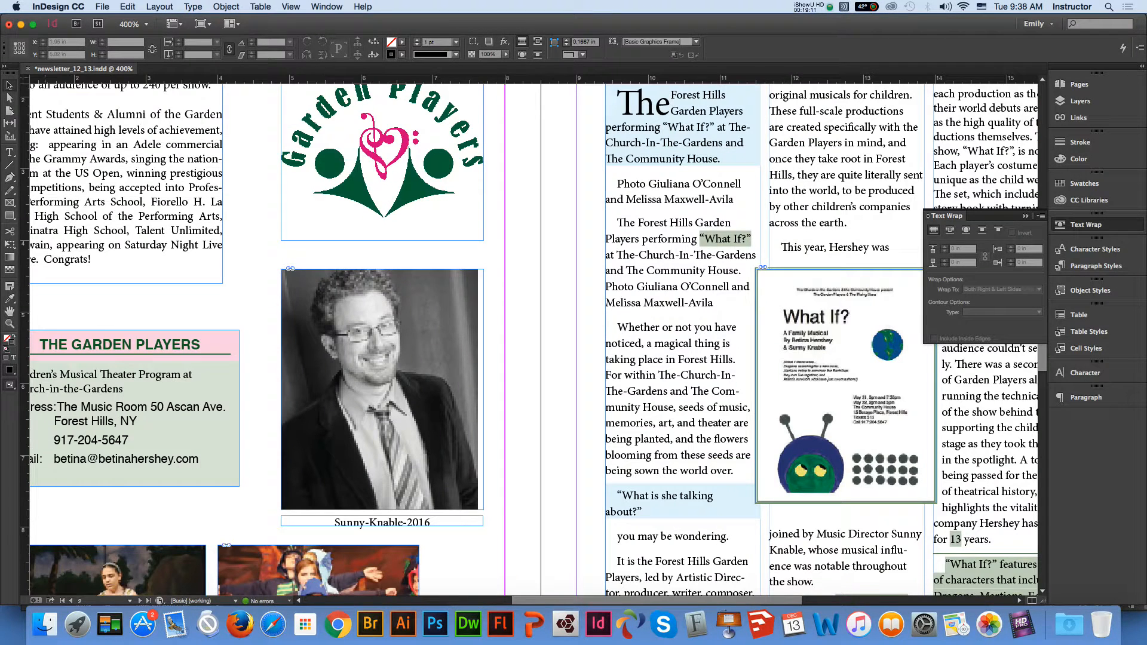
Apply the [Basic Paragraph] style to the shaded passage beginning "Perhaps one of the most touching aspects" beside the flyer
left_click(9, 312)
left_click_drag(723, 346, 493, 309)
key("t")
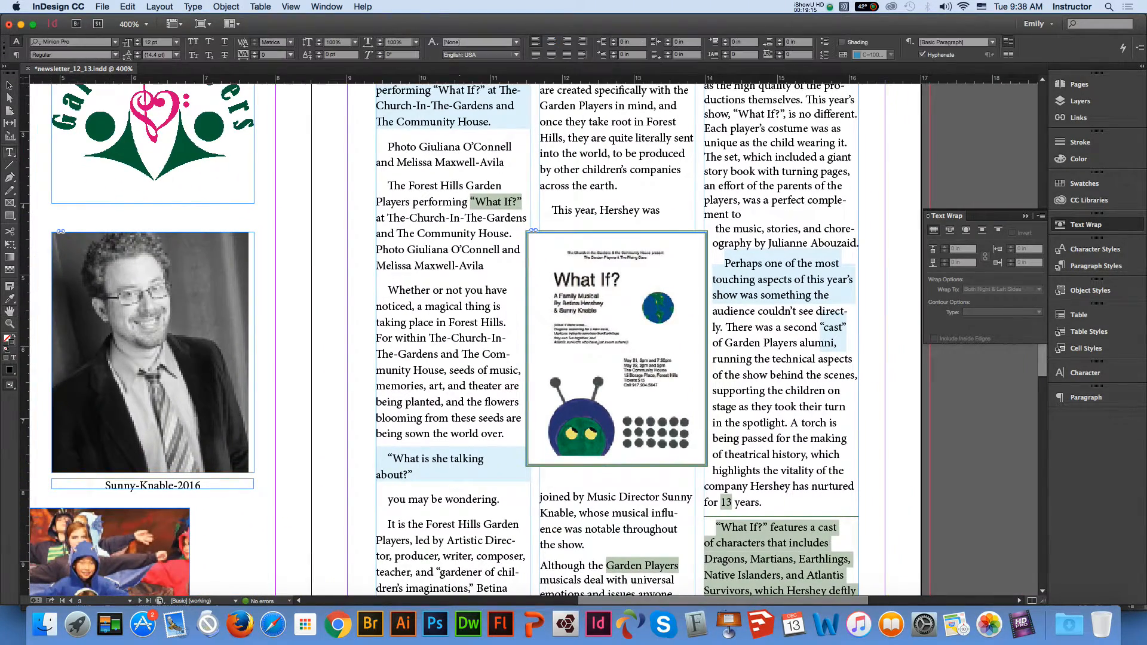
left_click_drag(715, 263, 838, 343)
left_click(1096, 266)
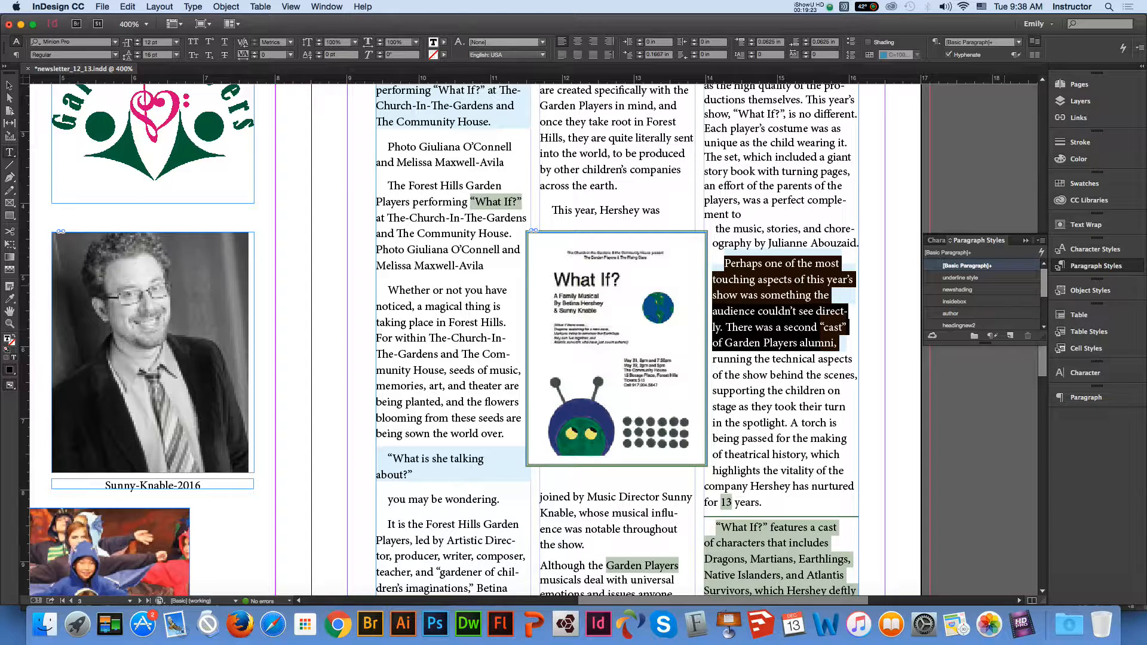
left_click(968, 266)
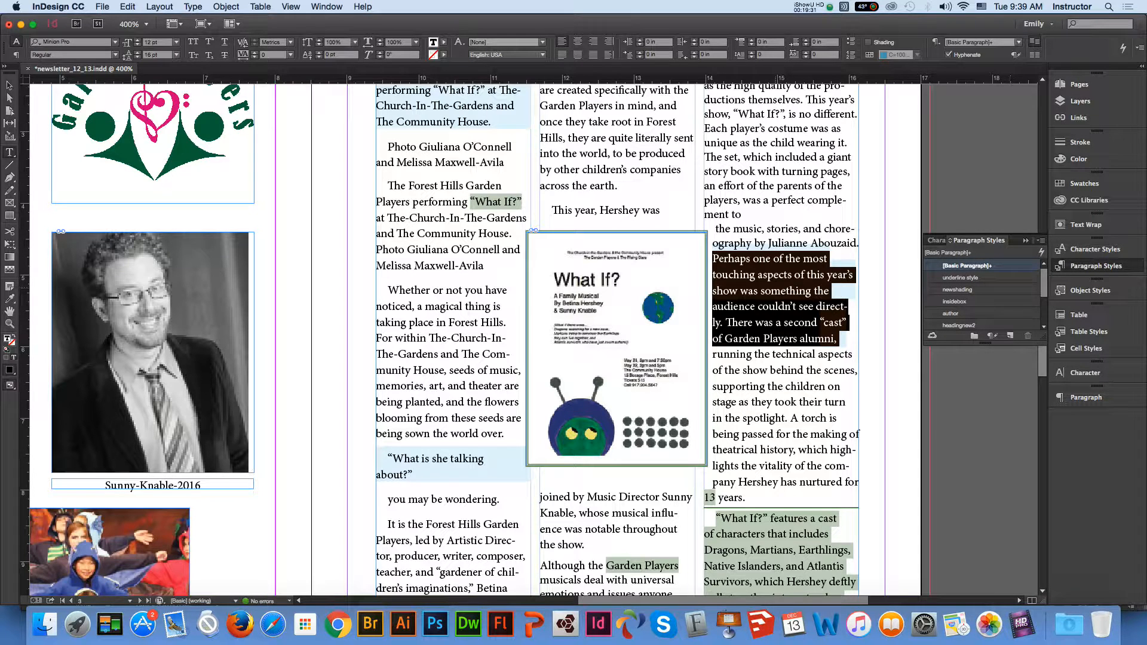
Copy the formatting of the body text at the start of the third column onto the "Perhaps one of the most" passage with the Eyedropper
left_click(771, 291)
left_click_drag(713, 243, 839, 339)
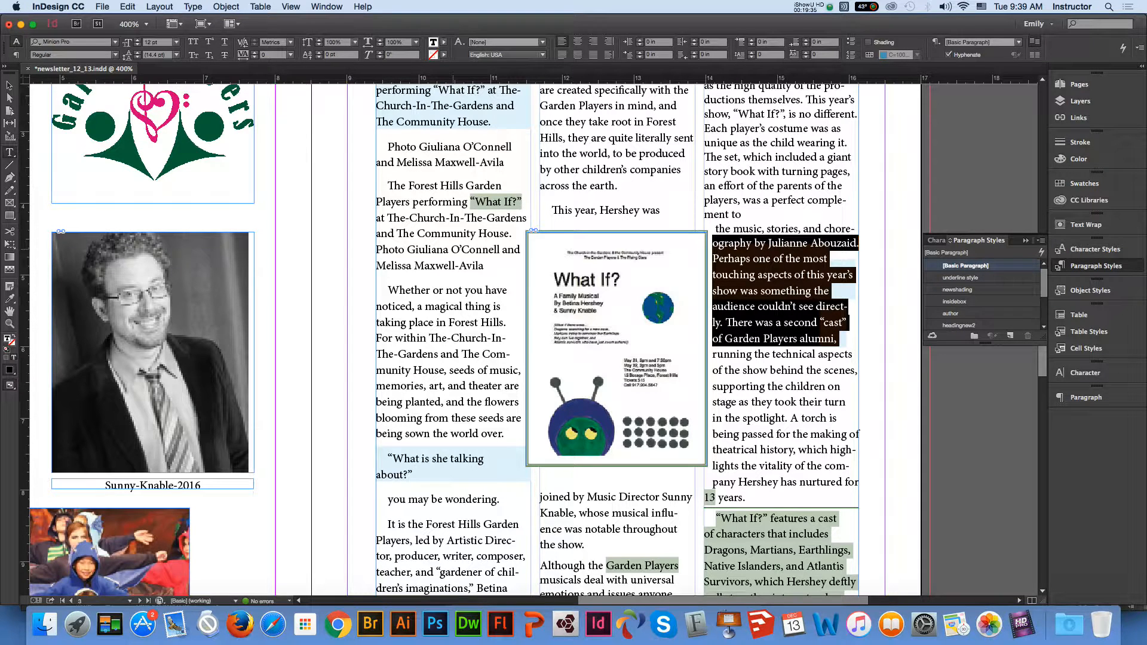
left_click(10, 298)
left_click(746, 143)
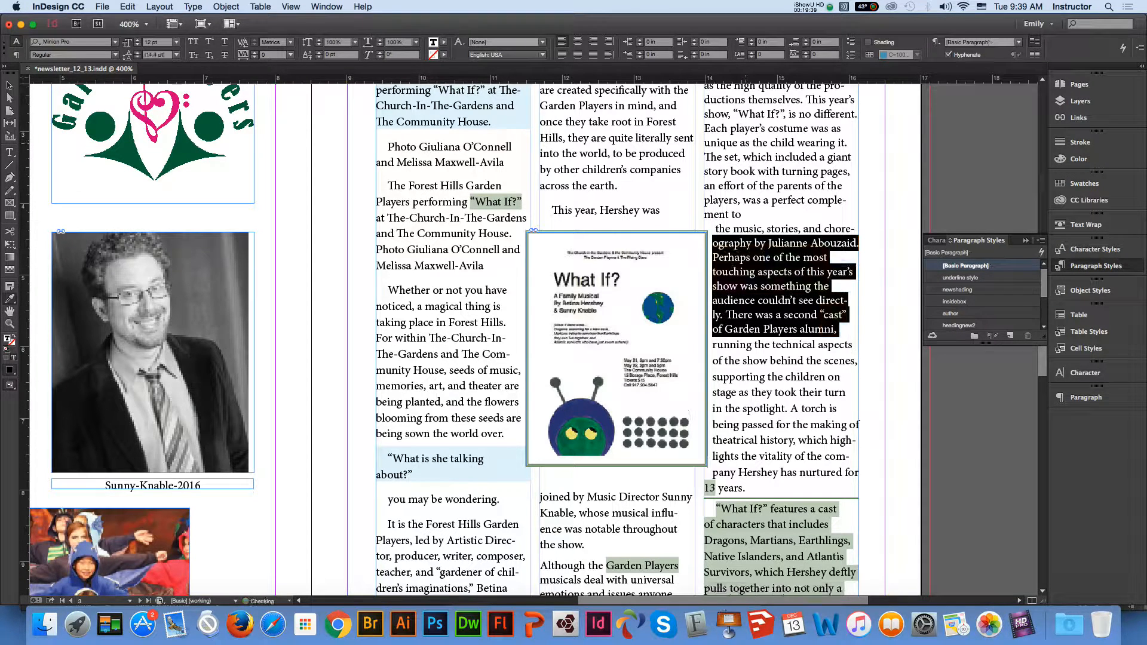
left_click(9, 86)
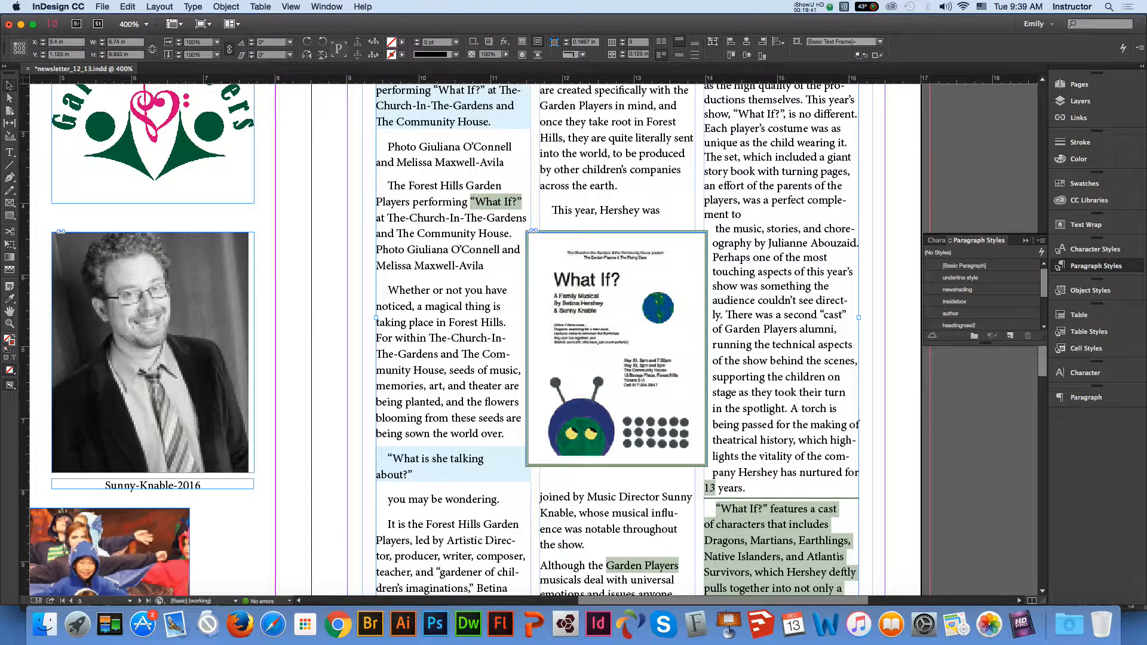
left_click(912, 215)
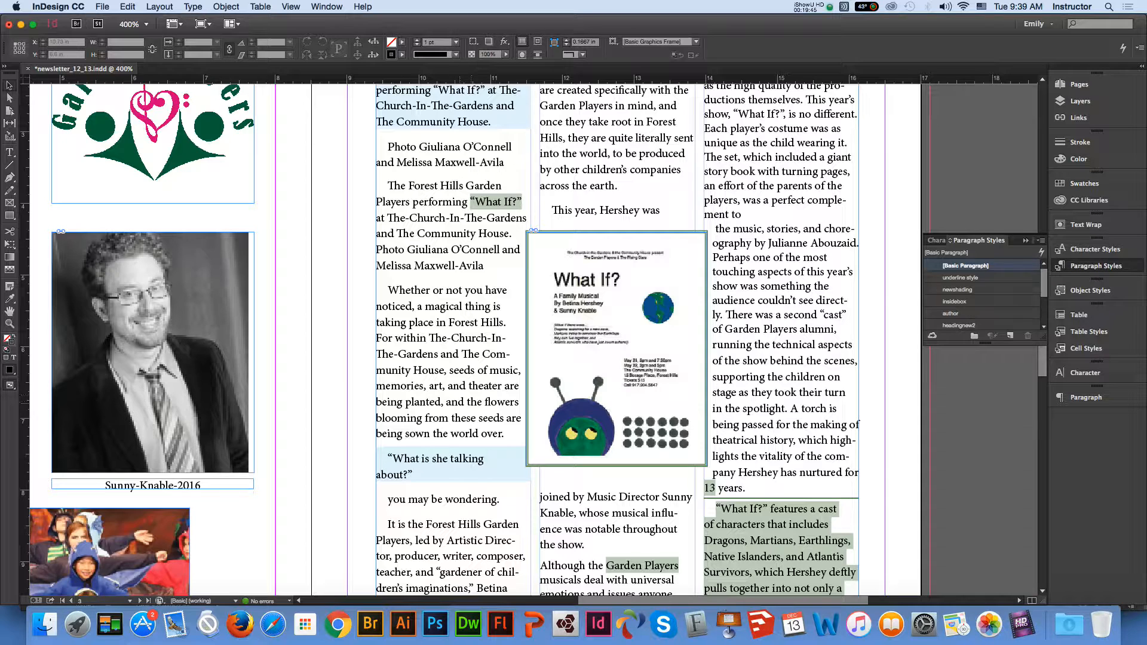
Remove the shading from the "What is she talking about?" paragraph by copying the unshaded photo credit's formatting with the Eyedropper
key("t")
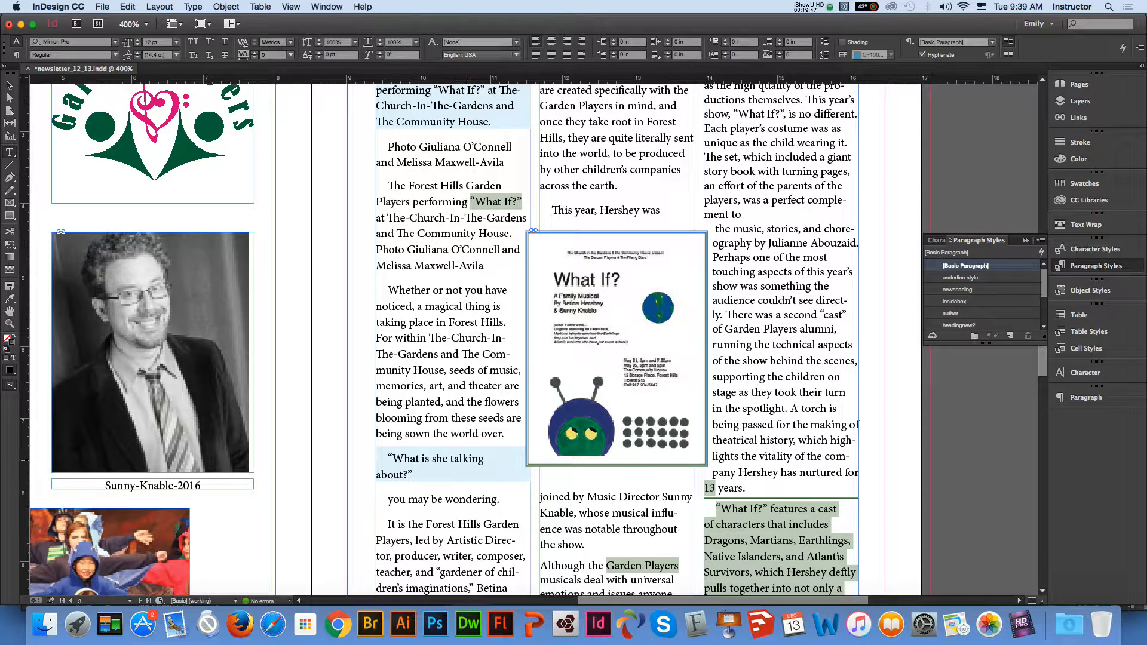
left_click_drag(389, 458, 501, 501)
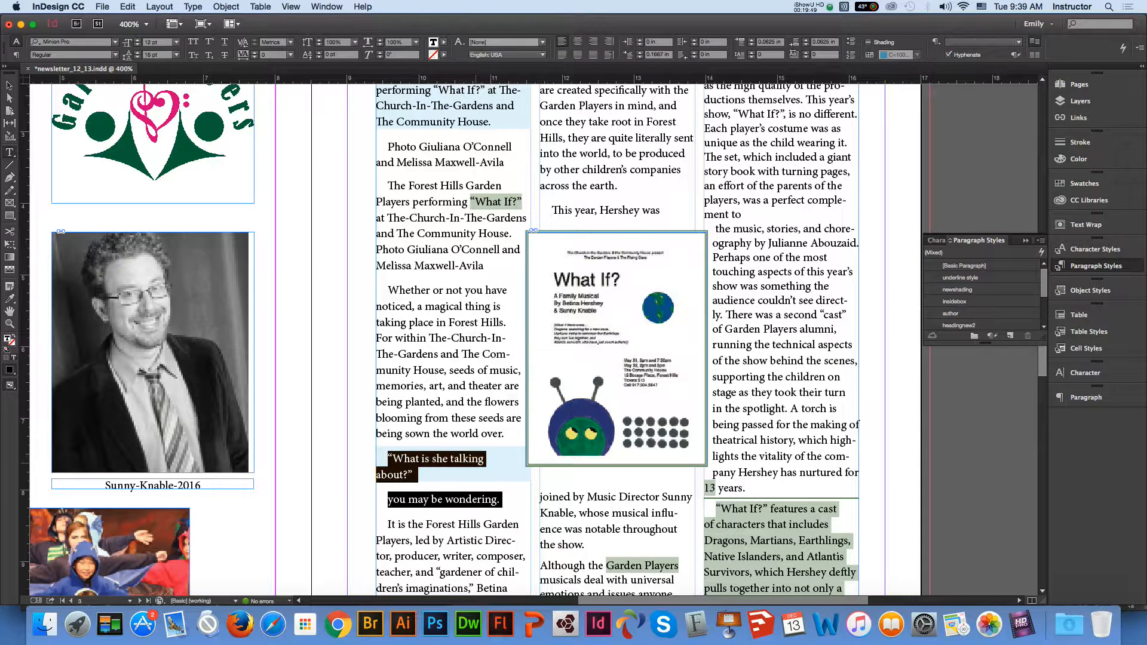
left_click(479, 460)
left_click_drag(389, 459, 414, 476)
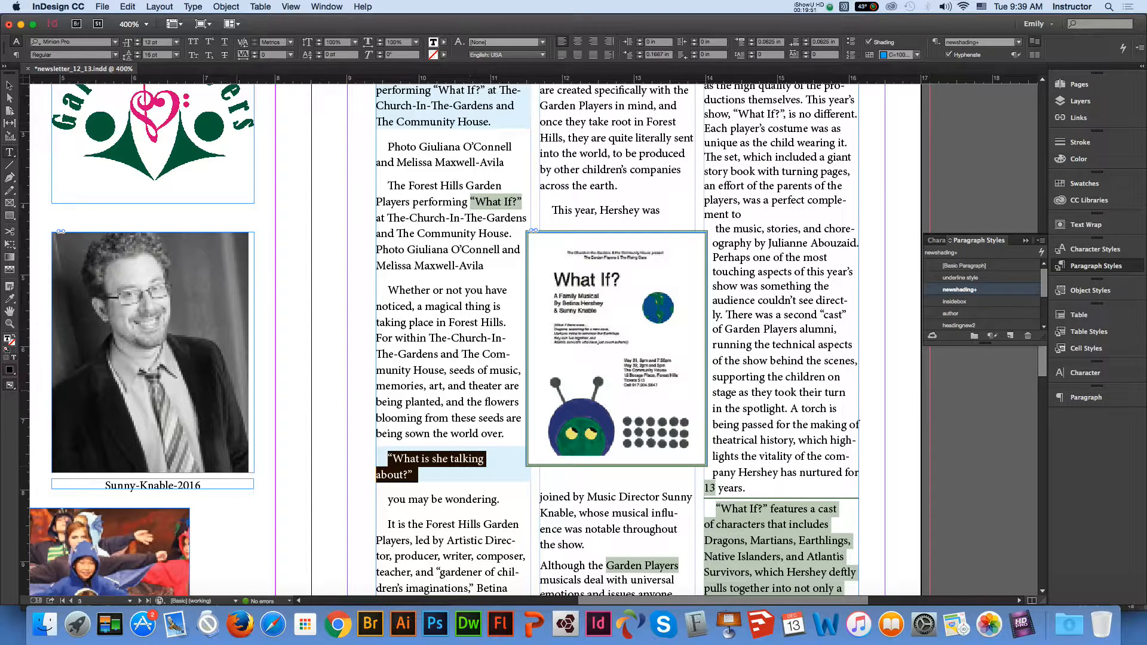
left_click(9, 299)
left_click(446, 162)
Move the What If? flyer up and slightly left to about X 11.43 in, Y 3.97 in
left_click(10, 85)
left_click(695, 263)
left_click_drag(650, 296, 650, 267)
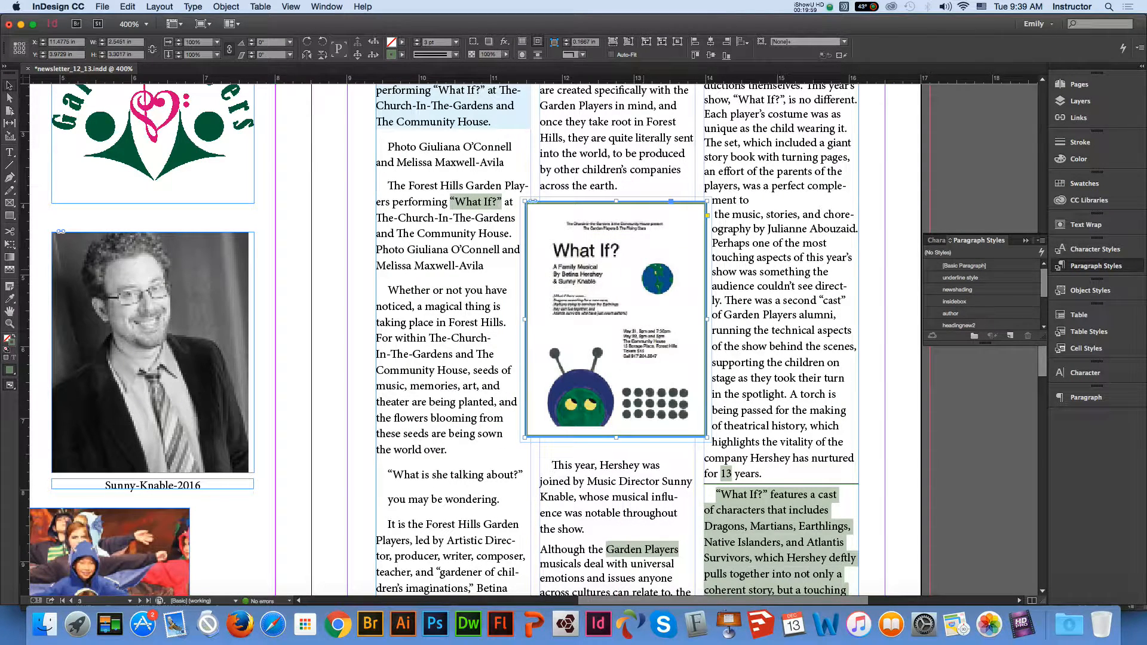
left_click_drag(644, 269, 635, 273)
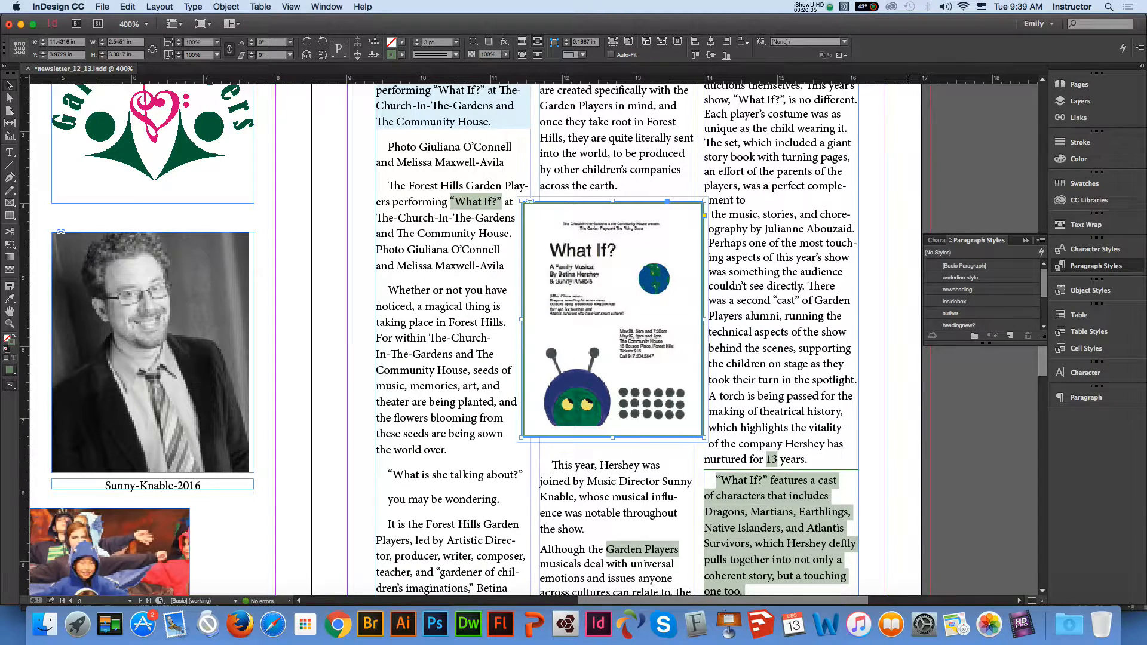
Set the underline offset to -4 pt in the headingnew2 paragraph style of the "'What If?' – A Family Garden Players Musical" heading
scroll(472, 341, "down", 3)
scroll(472, 341, "up", 4)
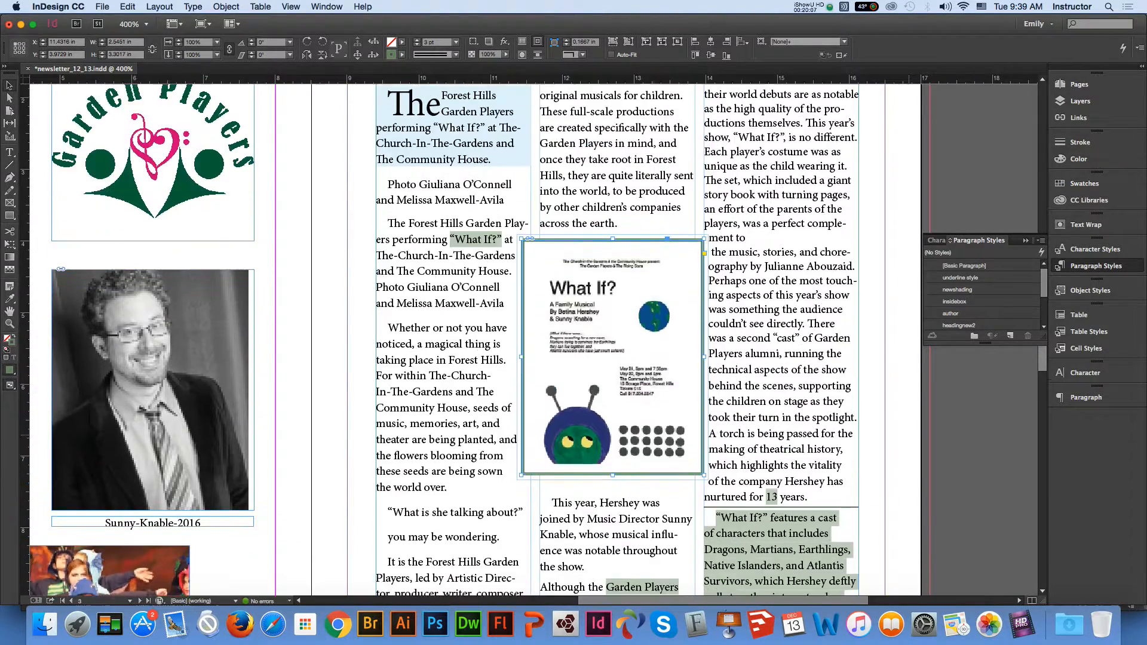
scroll(472, 341, "up", 2)
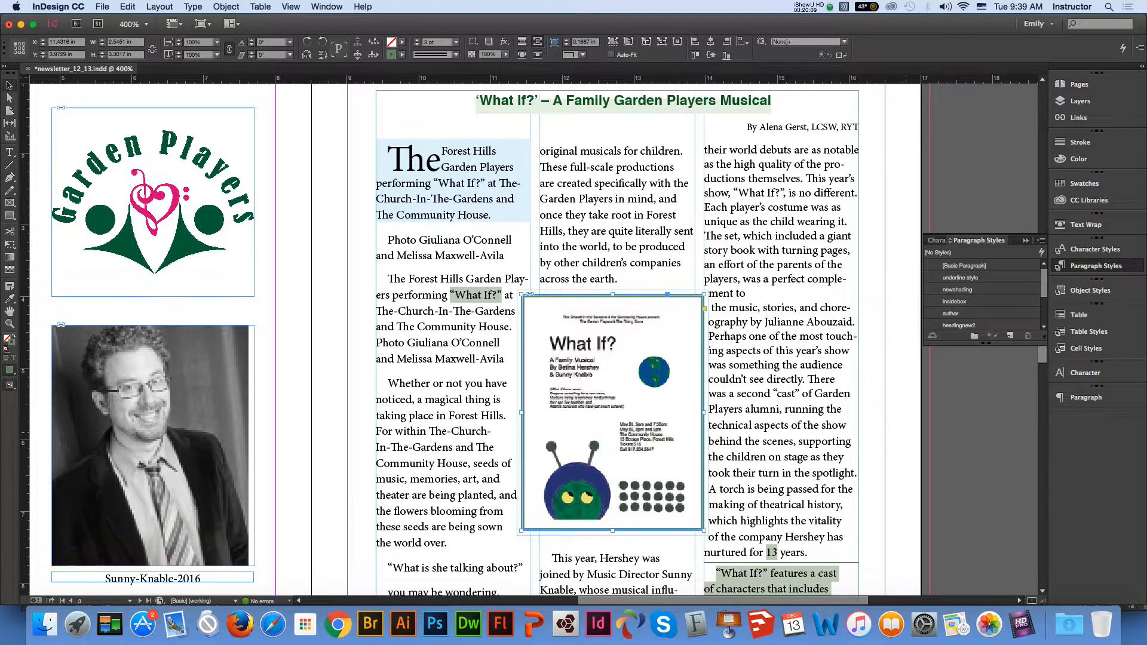
scroll(472, 341, "up", 2)
key("t")
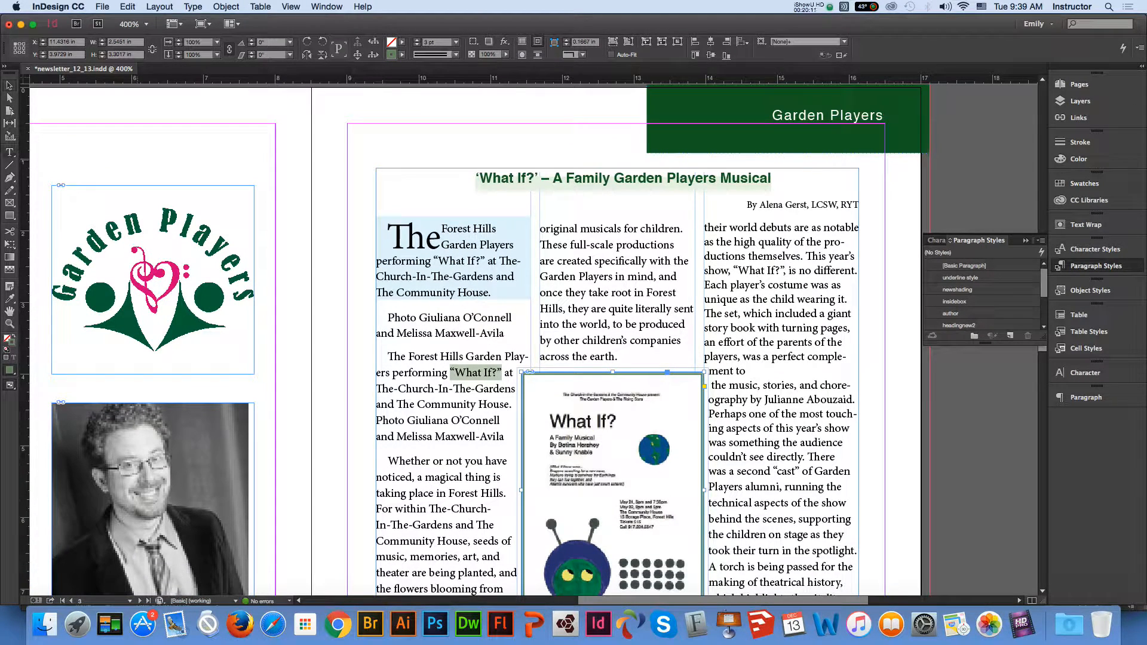
left_click(491, 179)
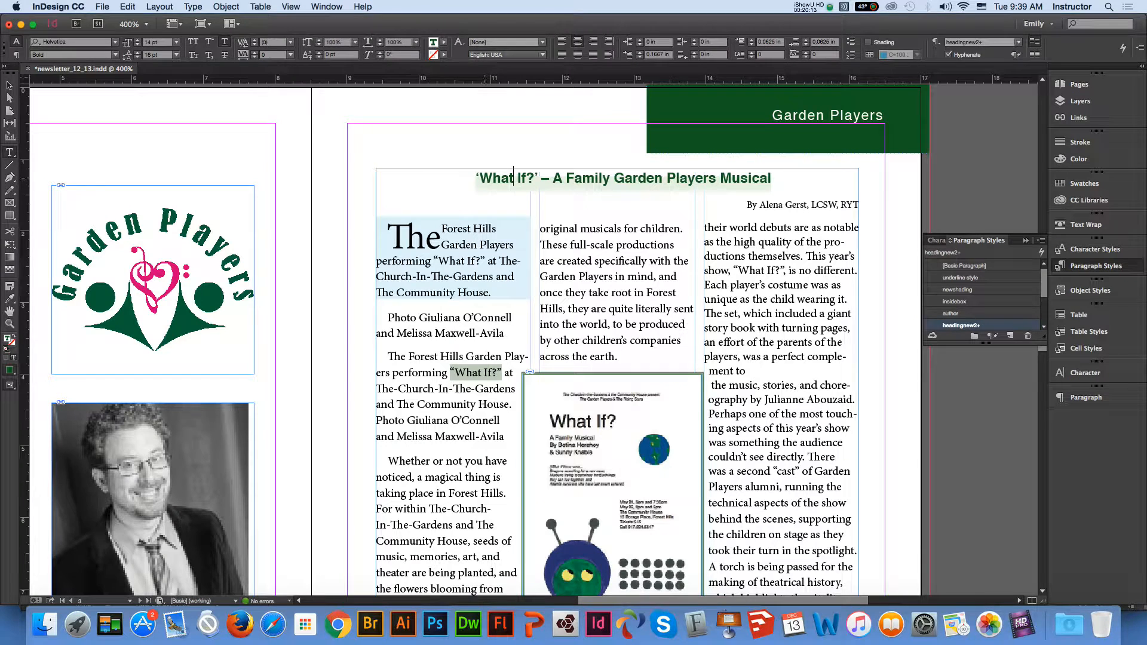
left_click_drag(476, 179, 807, 183)
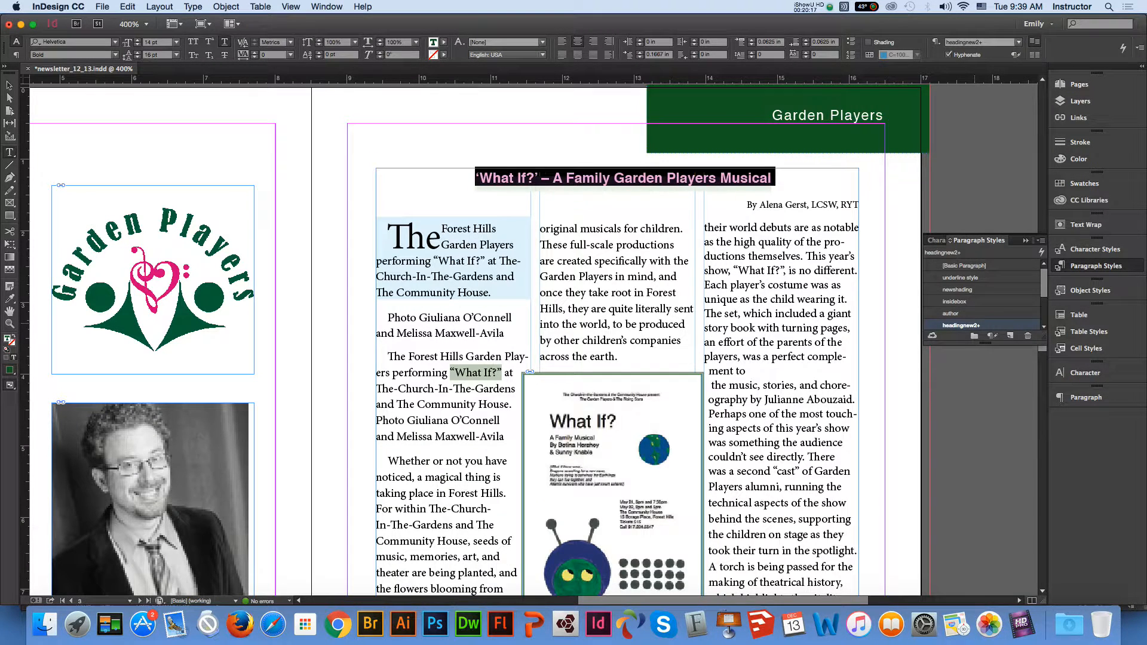
double_click(974, 325)
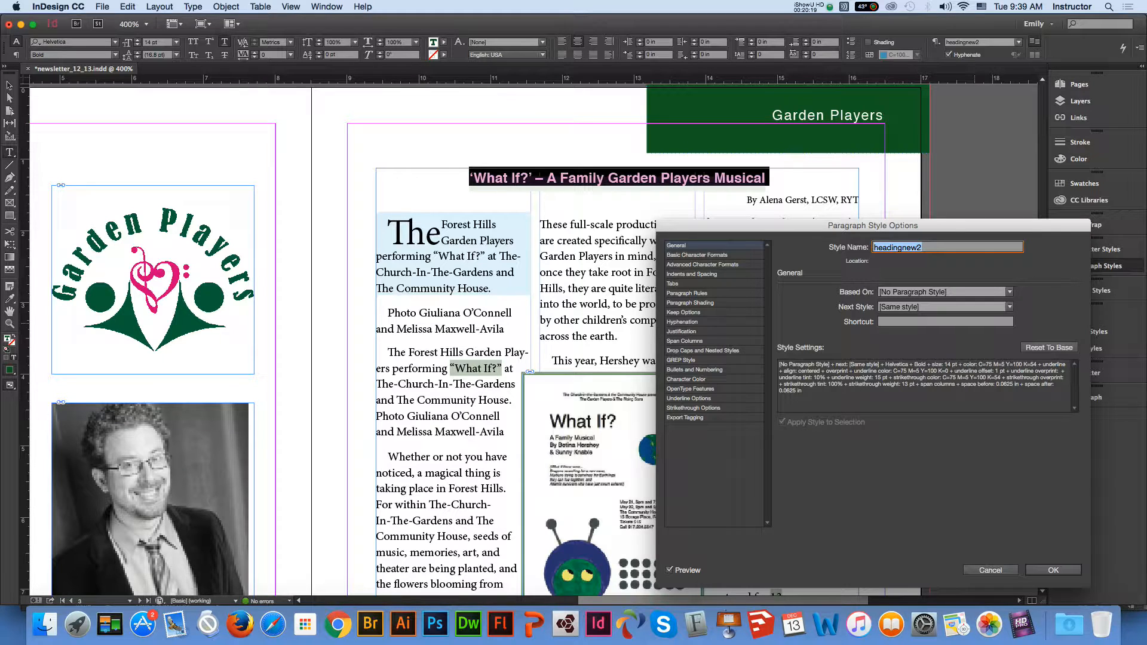
left_click(689, 399)
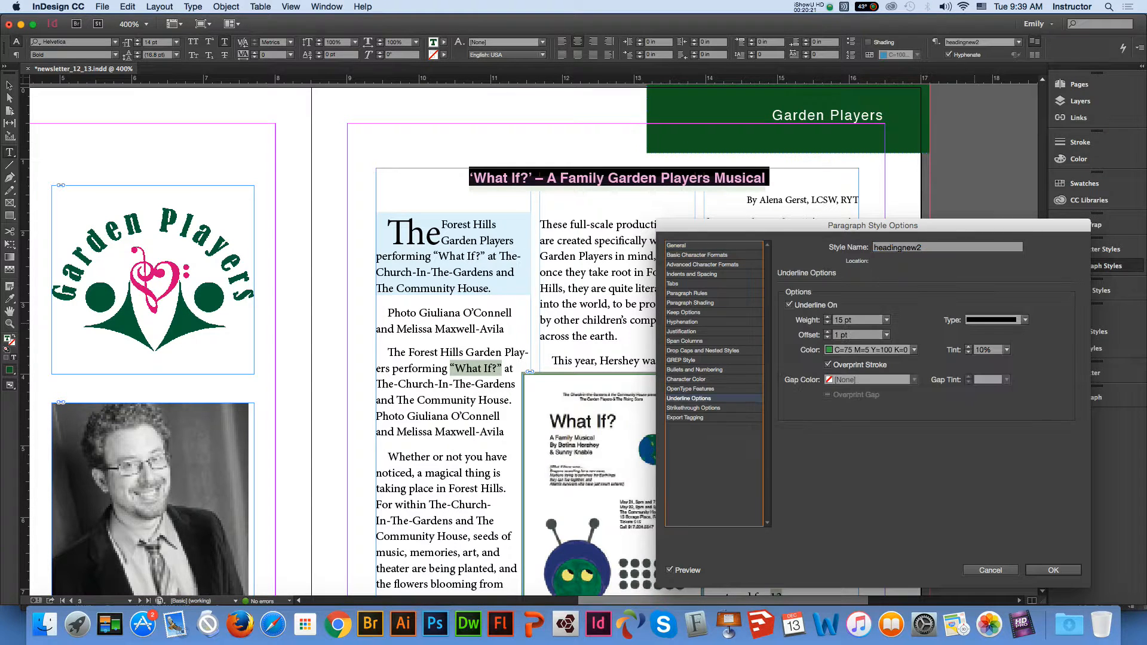
left_click(828, 332)
left_click(828, 338)
left_click(828, 337)
left_click(827, 337)
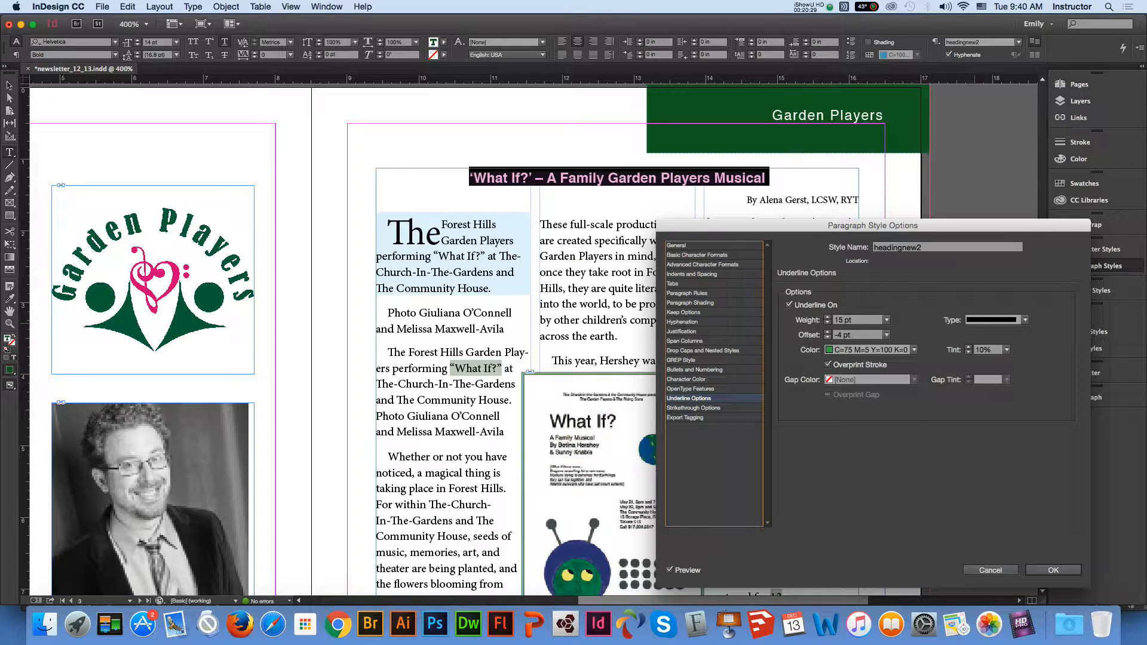
Set the headingnew2 style's underline weight to 20 pt and apply the style changes
double_click(840, 321)
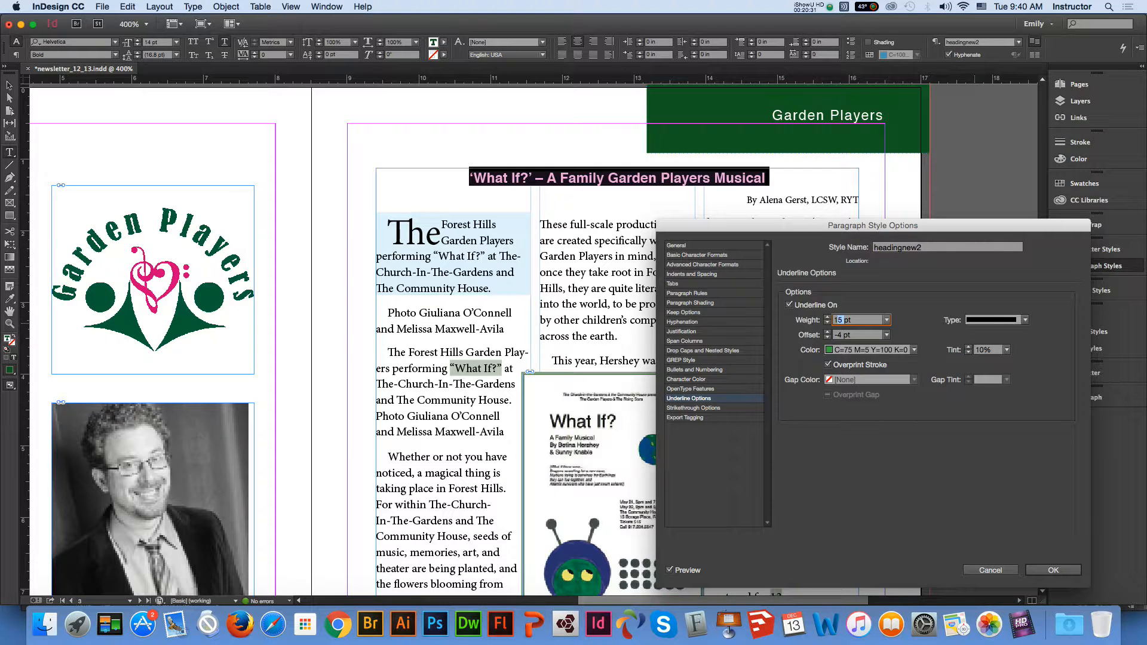
left_click(886, 320)
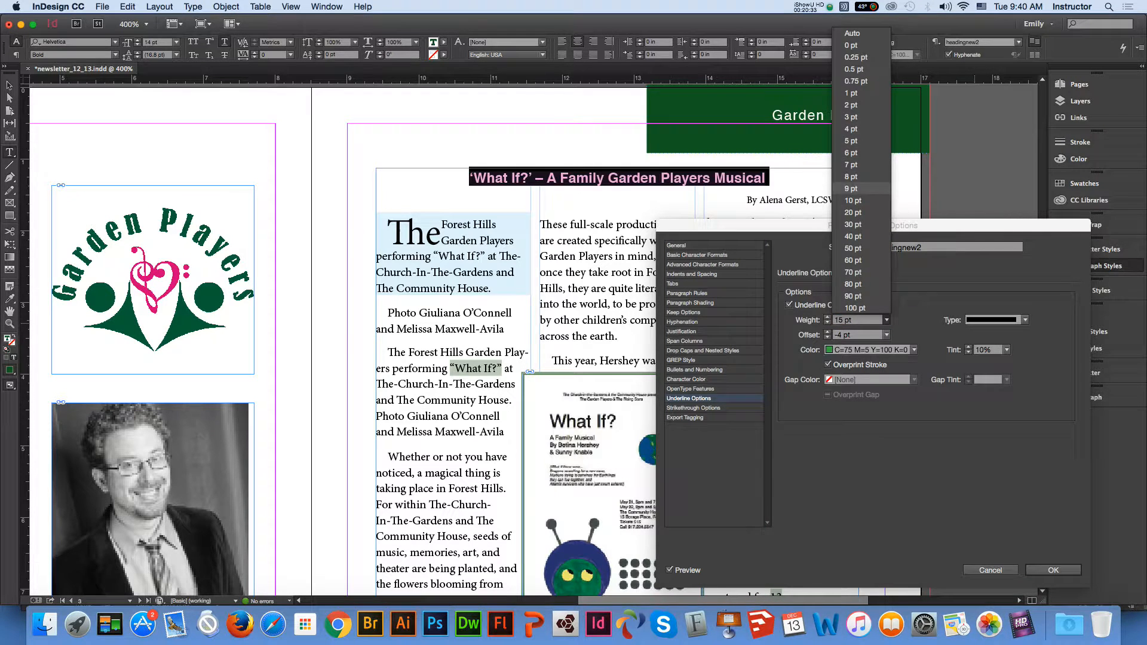
left_click(853, 212)
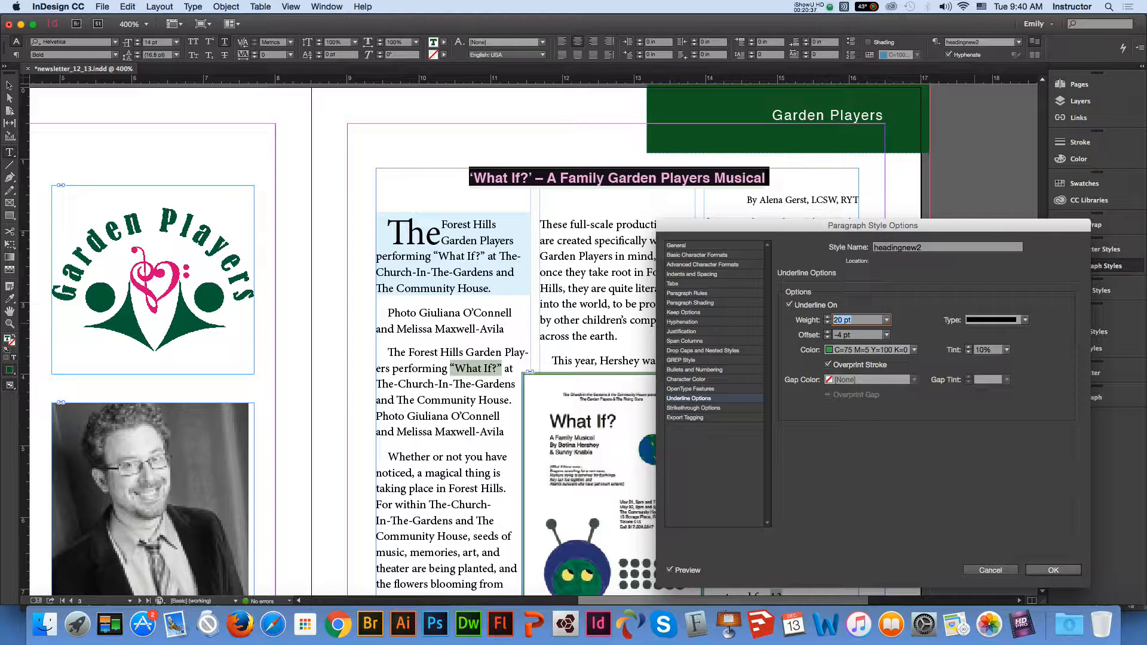
key("Return")
left_click(596, 182)
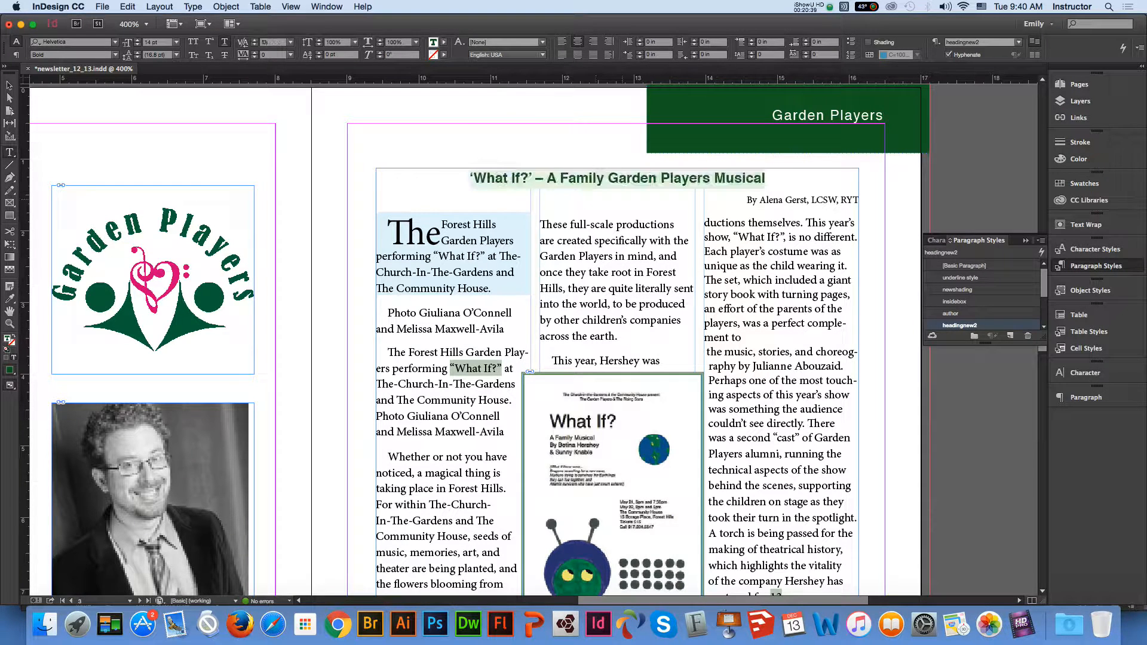
Check the lower part of the page 2–3 spread and save the newsletter document
scroll(596, 178, "down", 10)
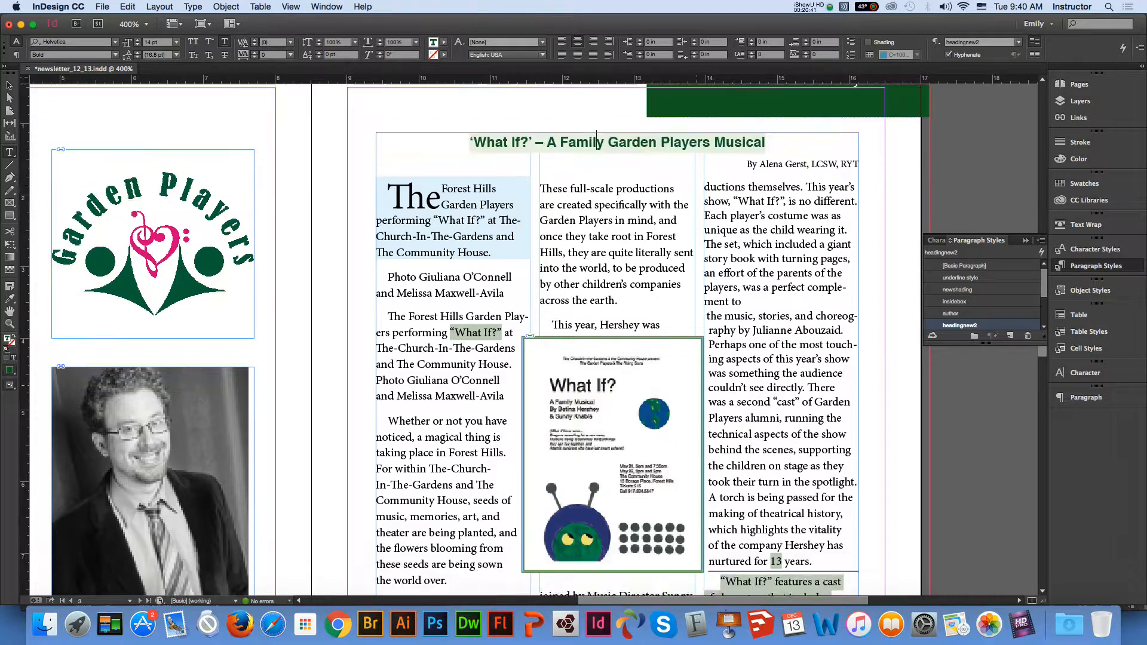
scroll(475, 341, "down", 1)
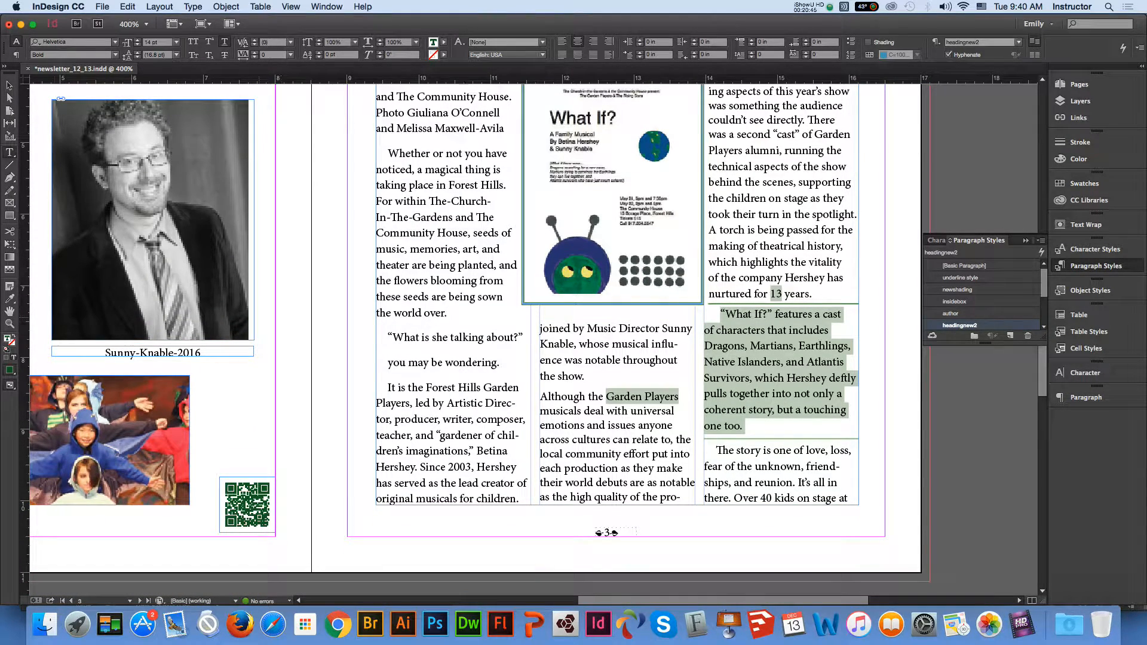
left_click(10, 311)
left_click_drag(172, 359, 352, 421)
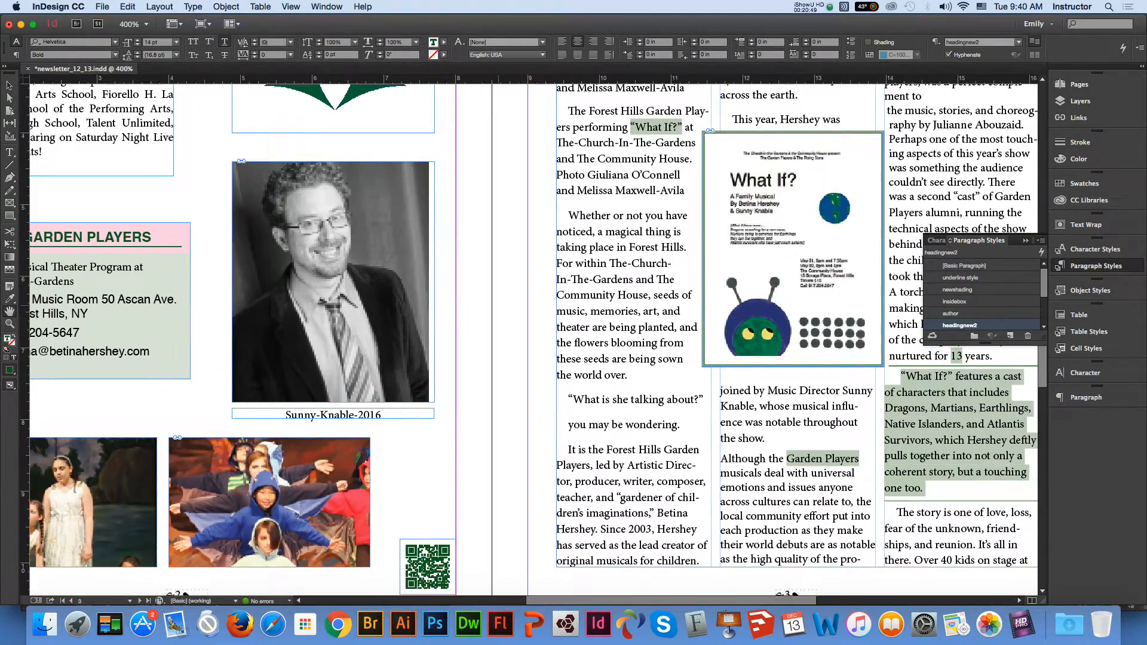
key("super+s")
Examine the page 4 article columns around the green "We're all part of the magic to entertain" pull quote
left_click_drag(501, 377, 606, 100)
left_click_drag(294, 517, 290, 192)
left_click(9, 85)
left_click(89, 413)
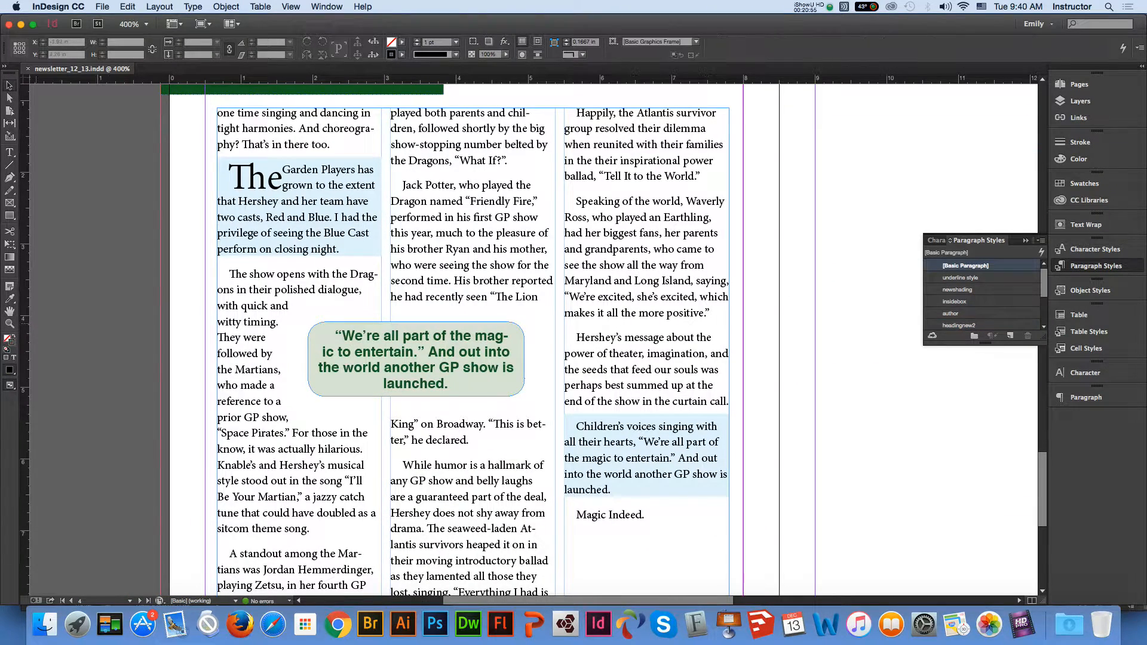
left_click(10, 311)
left_click_drag(147, 230, 123, 108)
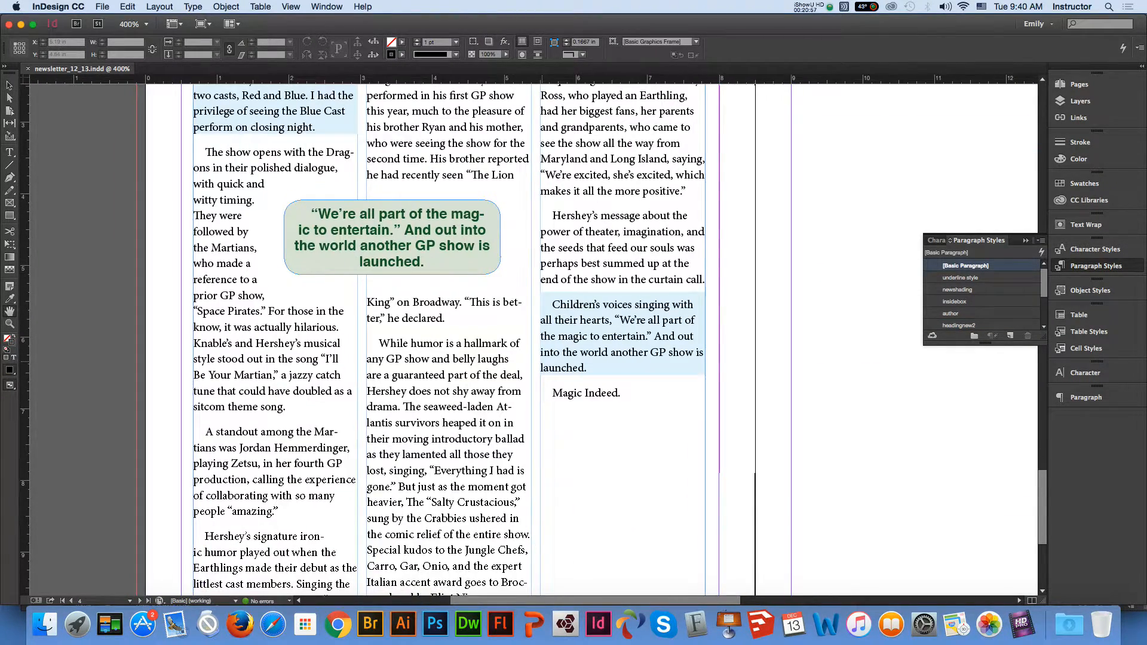
left_click(10, 86)
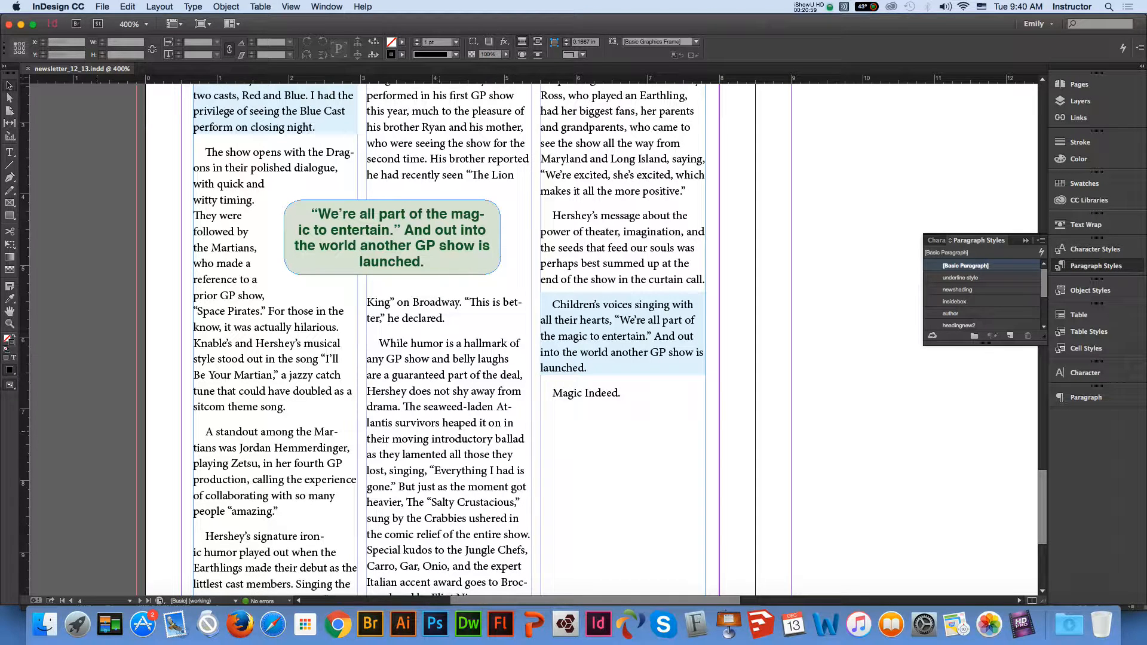
Switch to Photoshop, close whatif.psd and open Screen Shot 2016-07-27 at 9.38.07 AM.png from the image folder
left_click(435, 624)
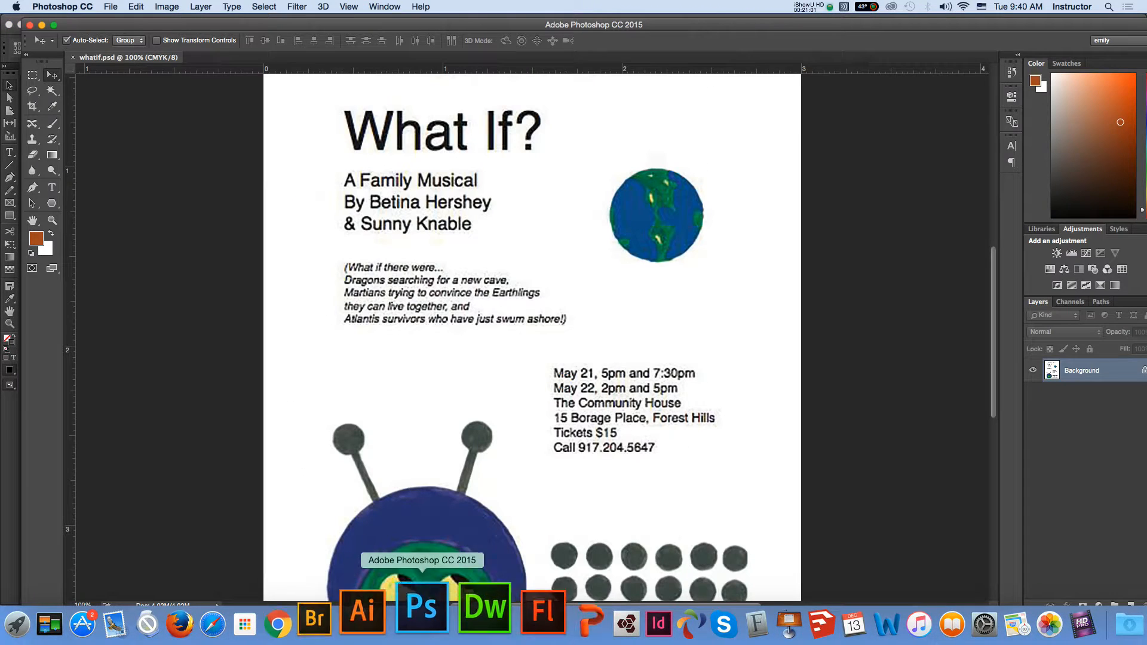
key("super+w")
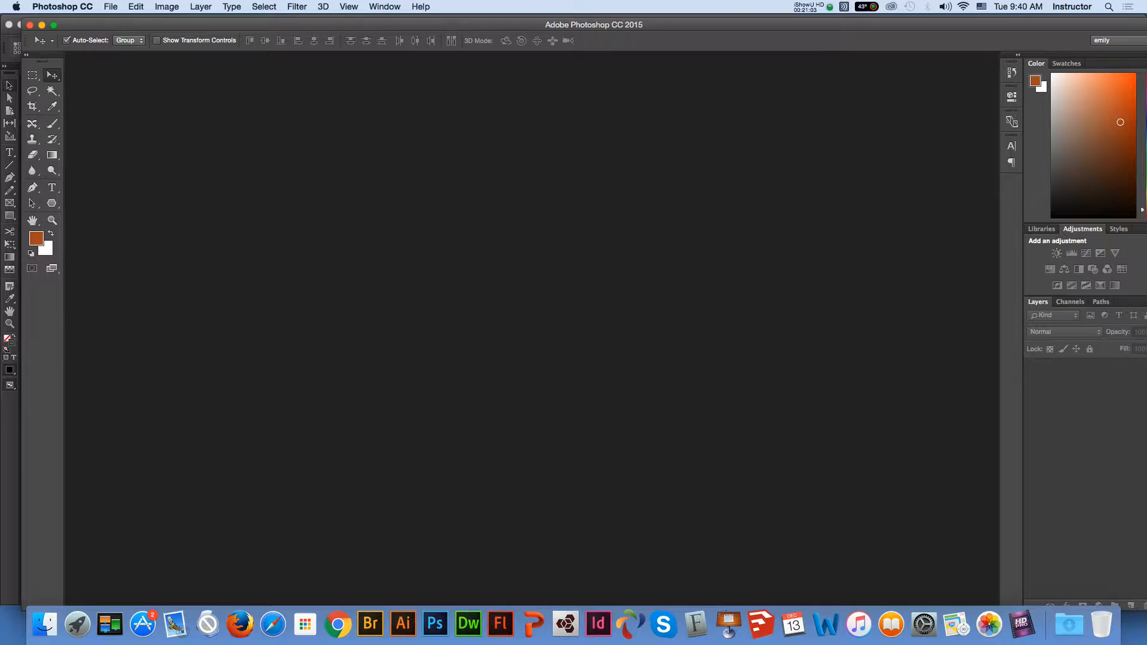
left_click(111, 7)
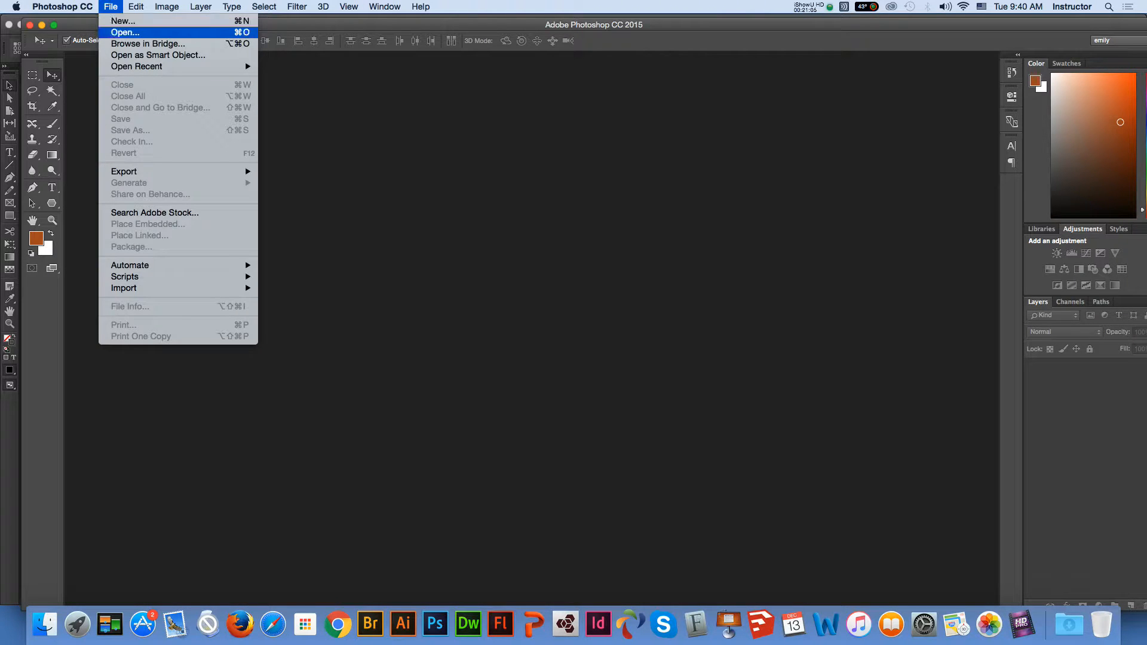
left_click(126, 33)
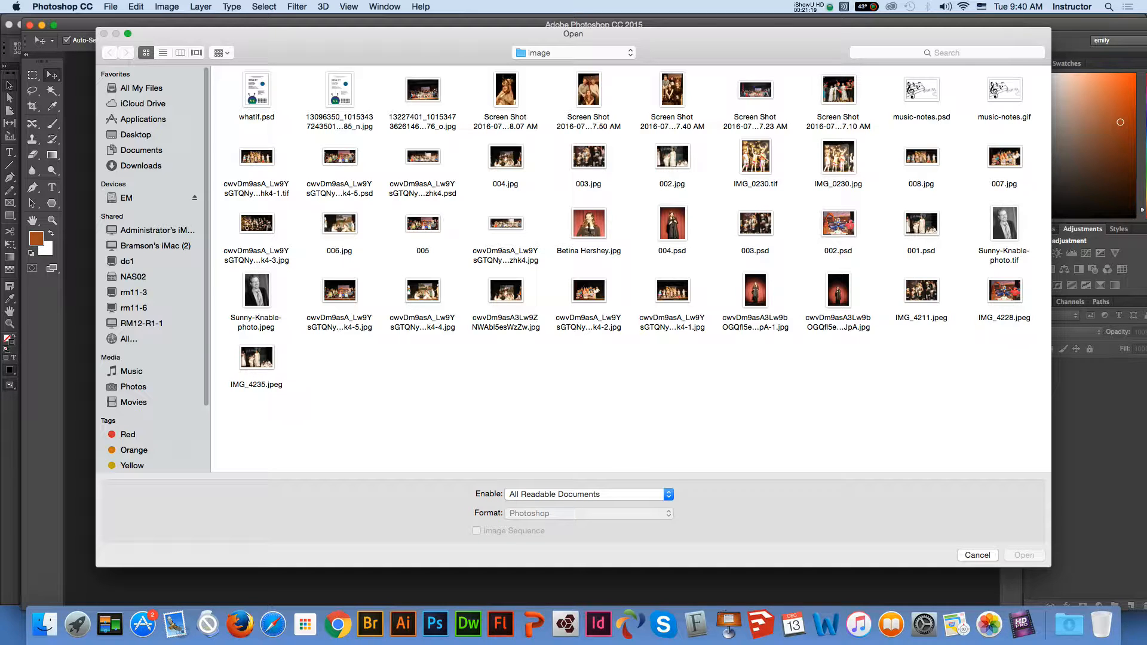
left_click(571, 52)
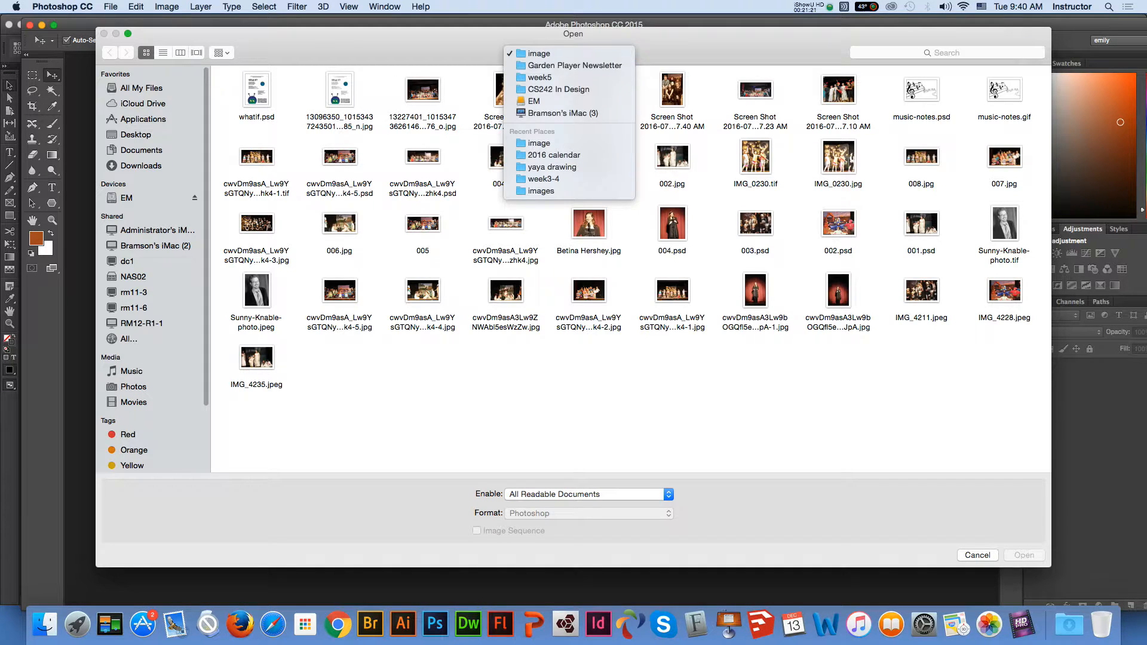
left_click(568, 52)
double_click(733, 93)
left_click(506, 90)
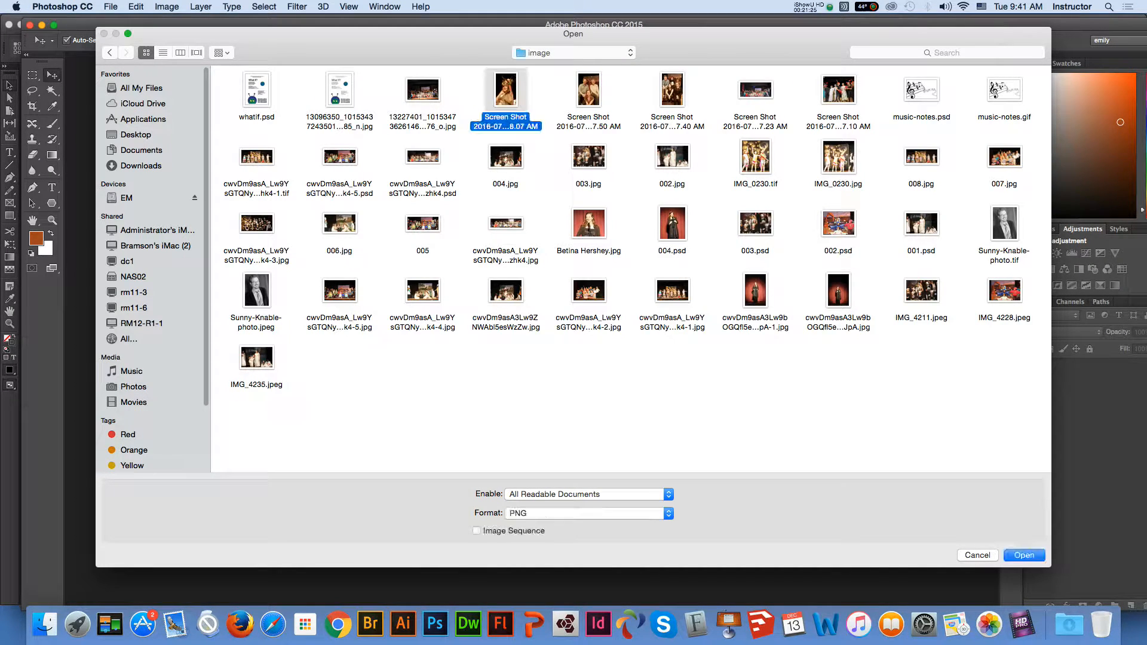
key("Return")
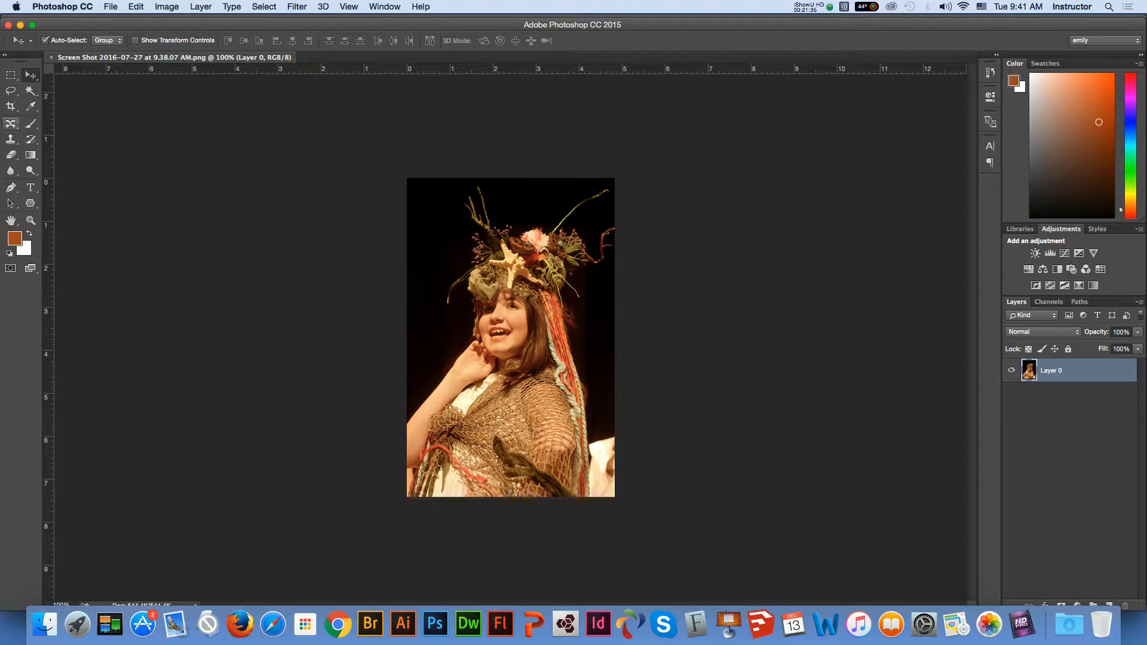
Select the costumed girl, including her headdress, by tracing her outline with the Magnetic Lasso tool
left_click(11, 90)
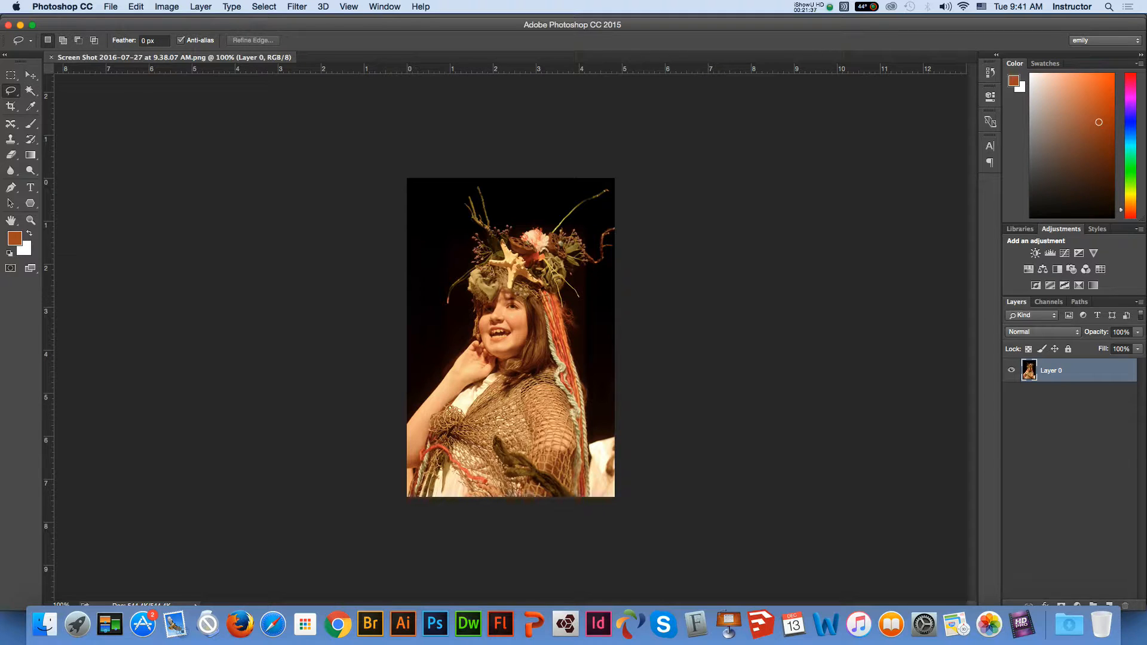
left_click(11, 90)
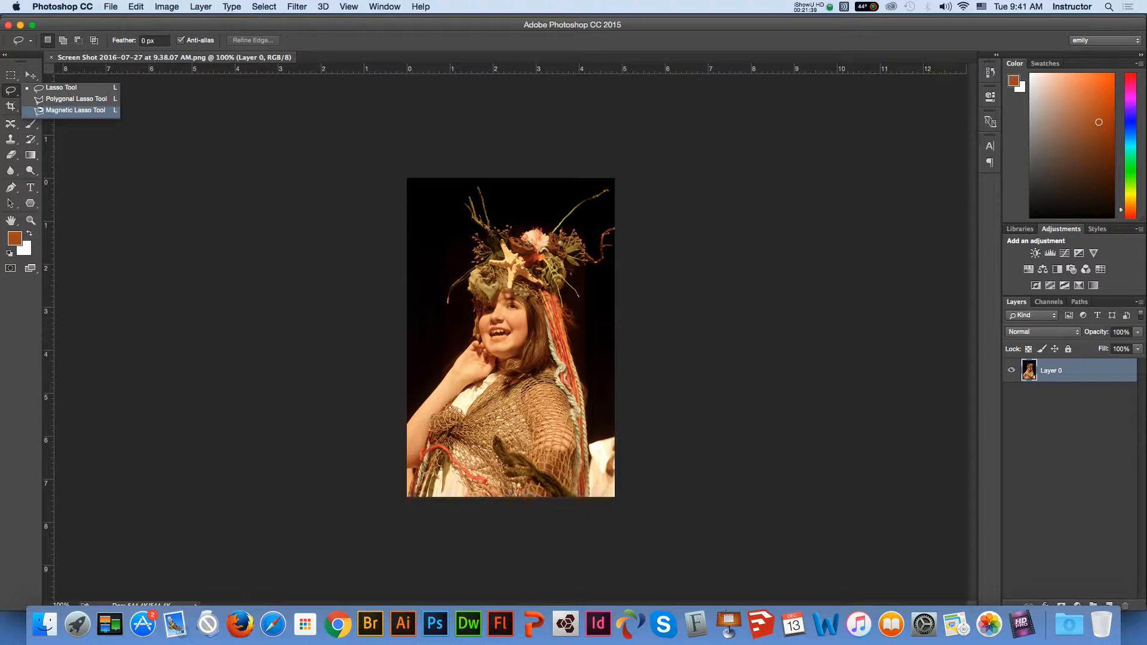
left_click(37, 110)
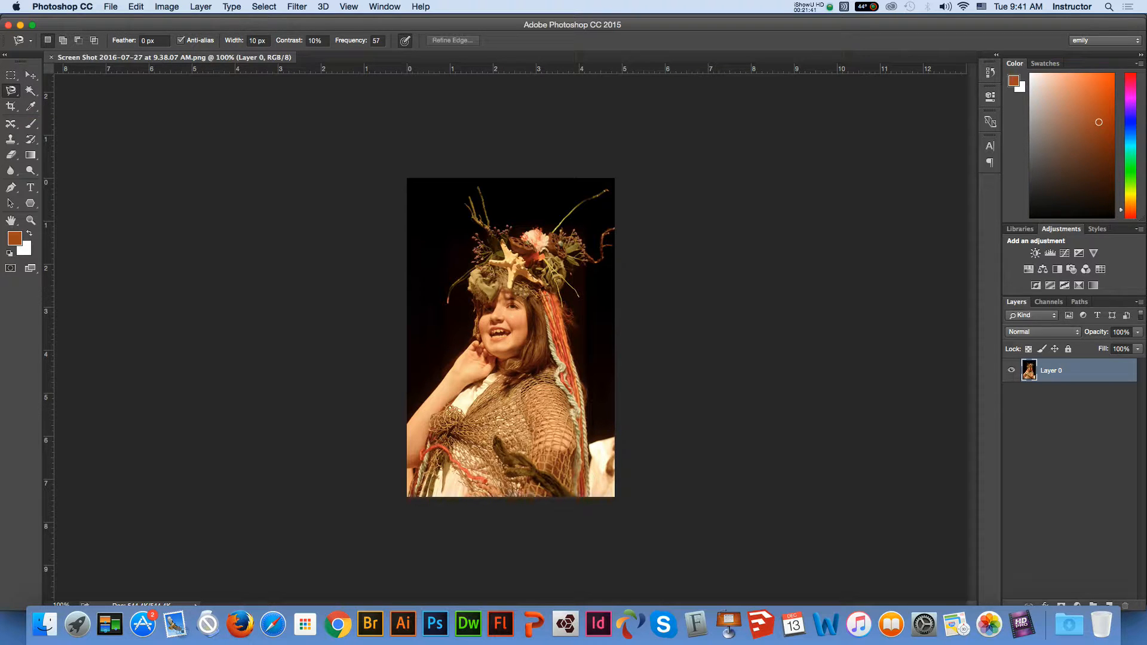
left_click(11, 90)
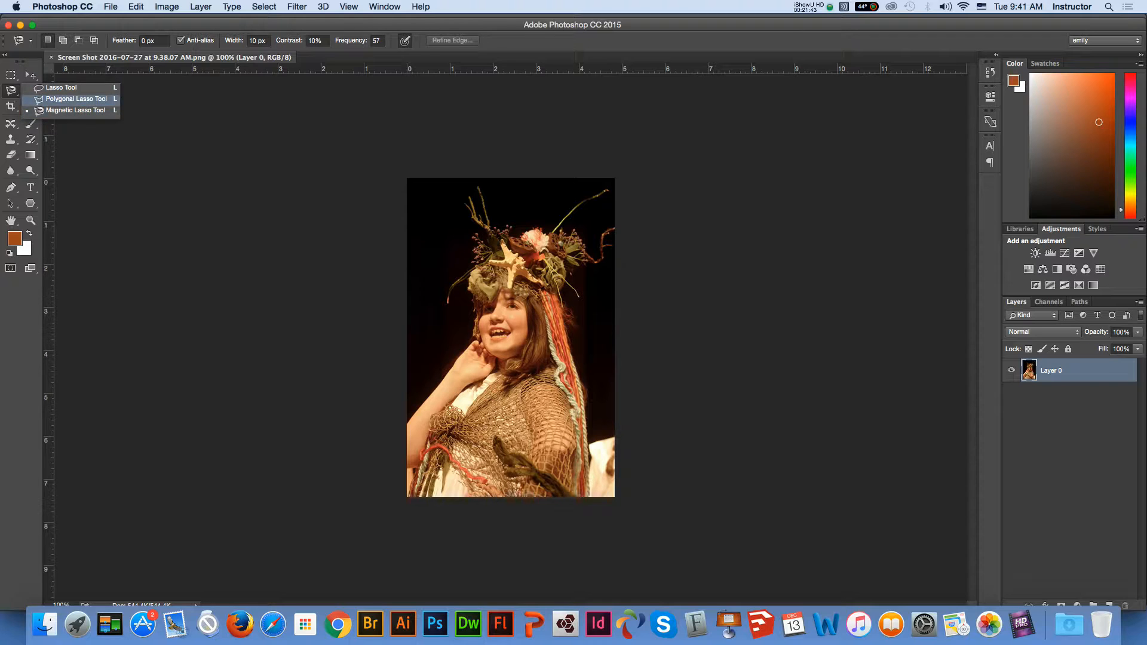
left_click(37, 110)
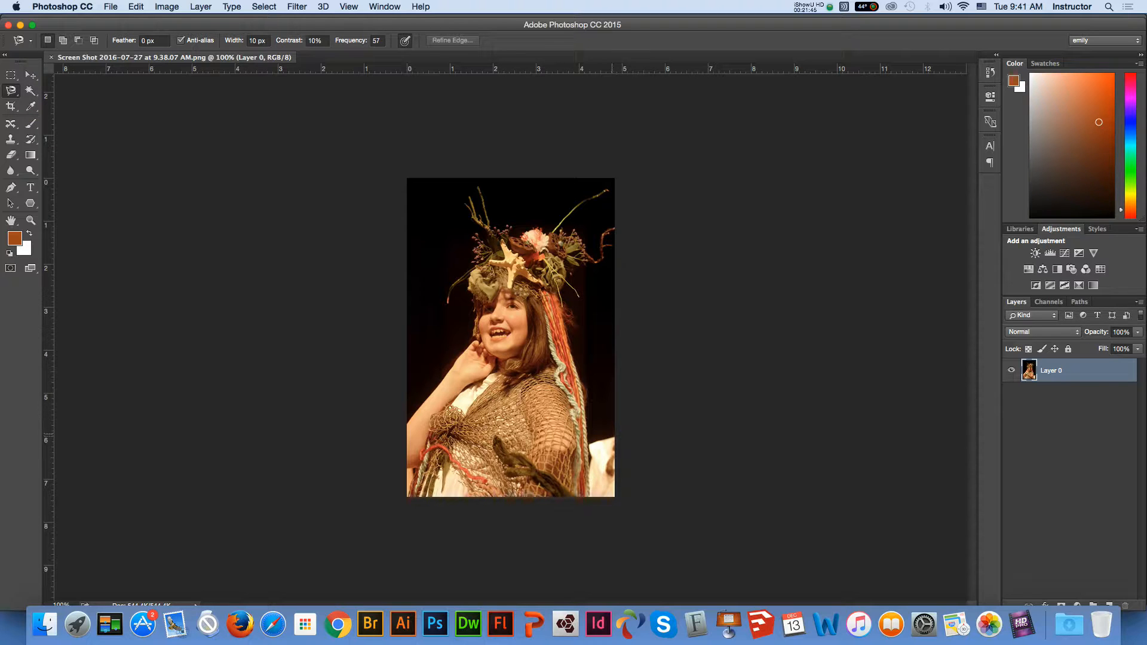
left_click(590, 491)
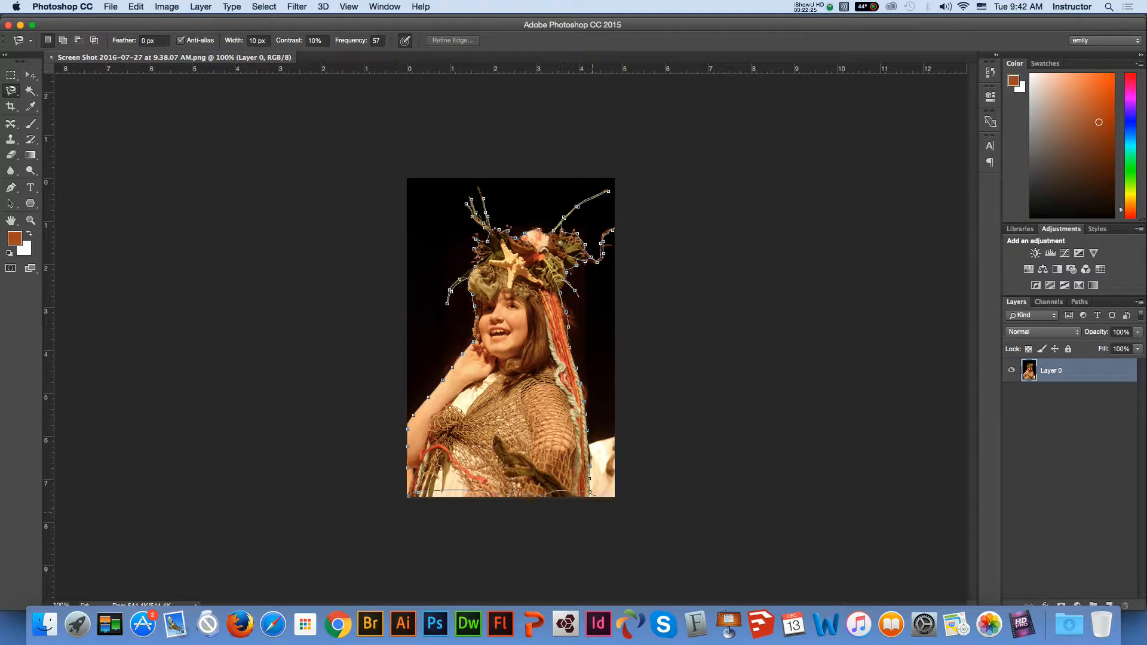
left_click(591, 492)
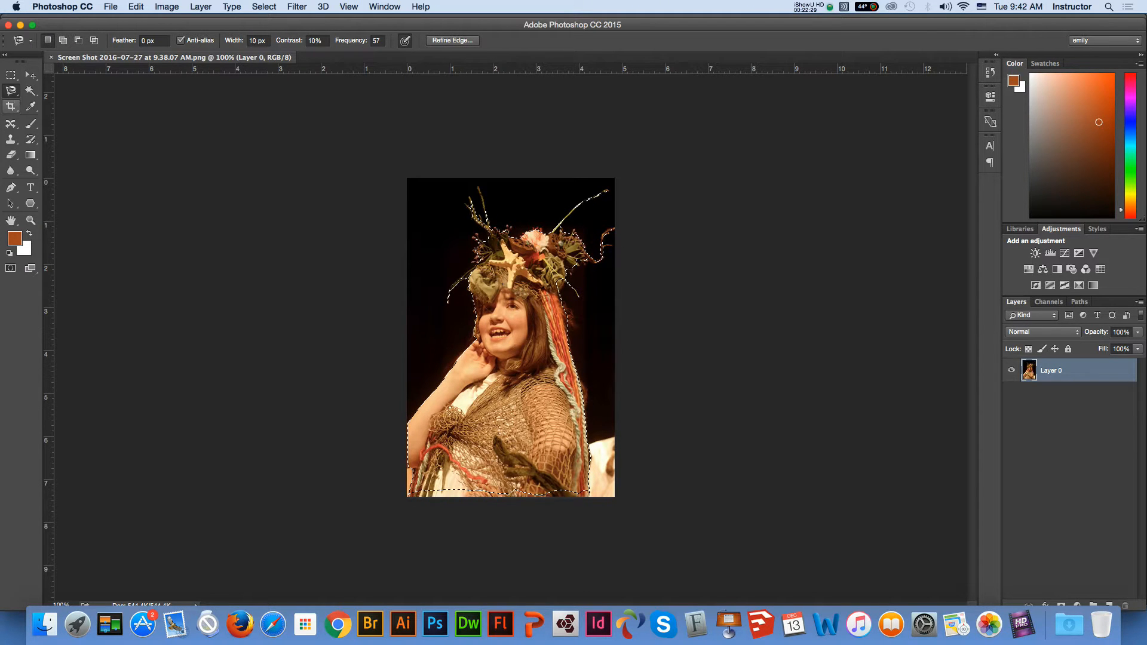
Add the missed strip along the photo's lower edge to the girl's selection with the regular Lasso tool
left_click(11, 90)
left_click(60, 88)
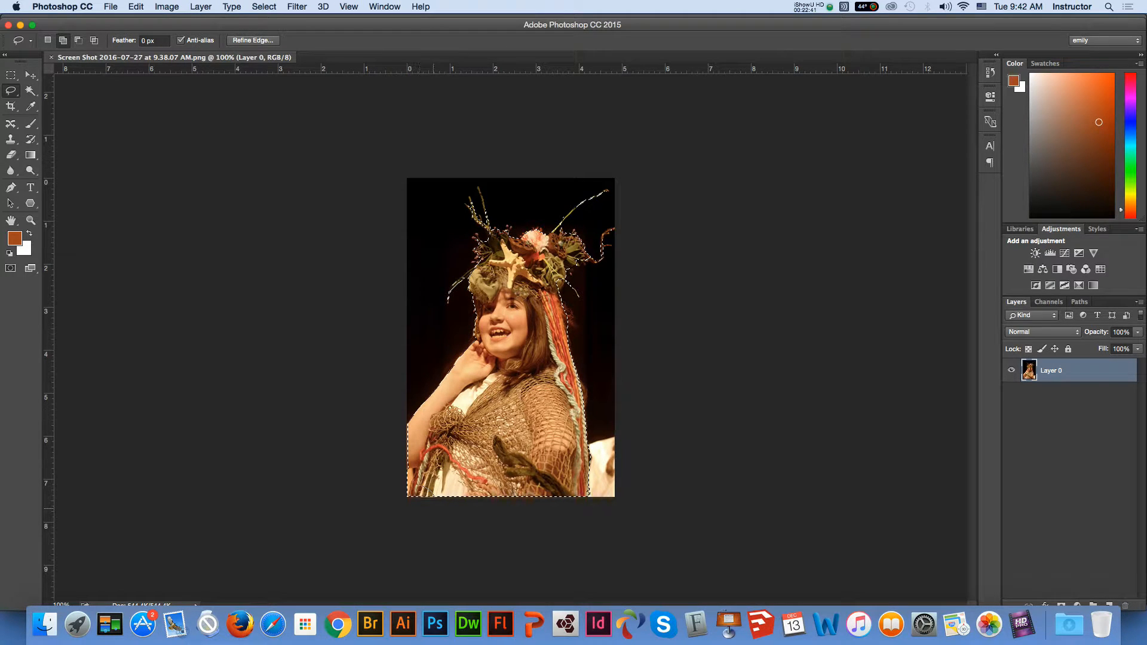
left_click(48, 41)
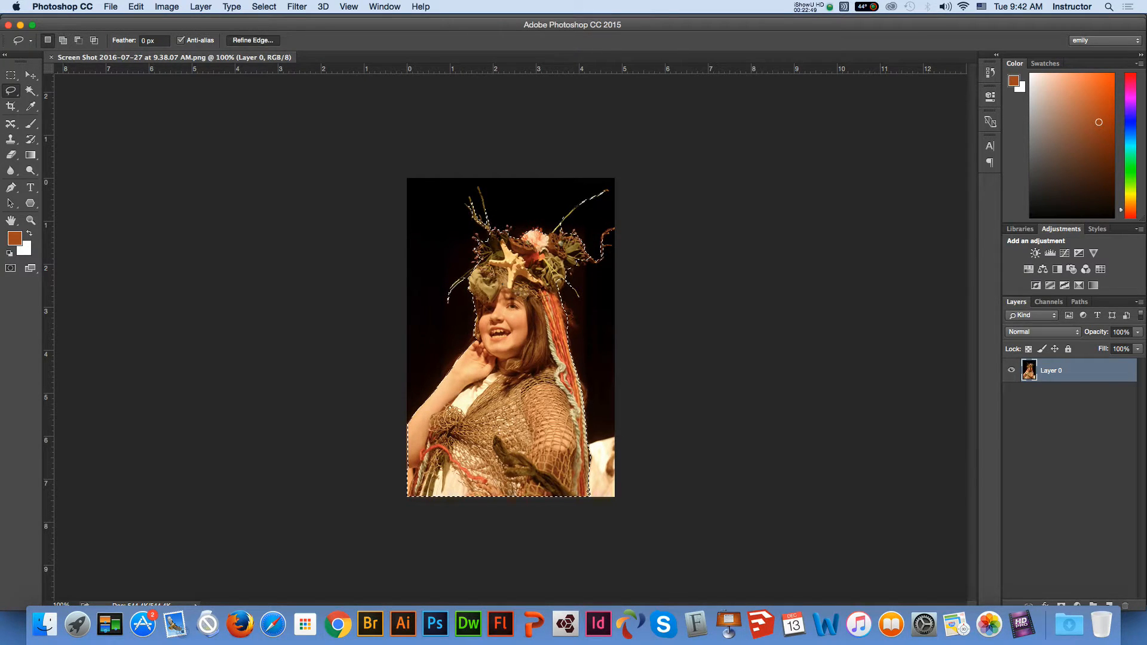
Start Refine Edge on the girl's selection and set Radius to 1.2 px and Smooth to 2
left_click(253, 40)
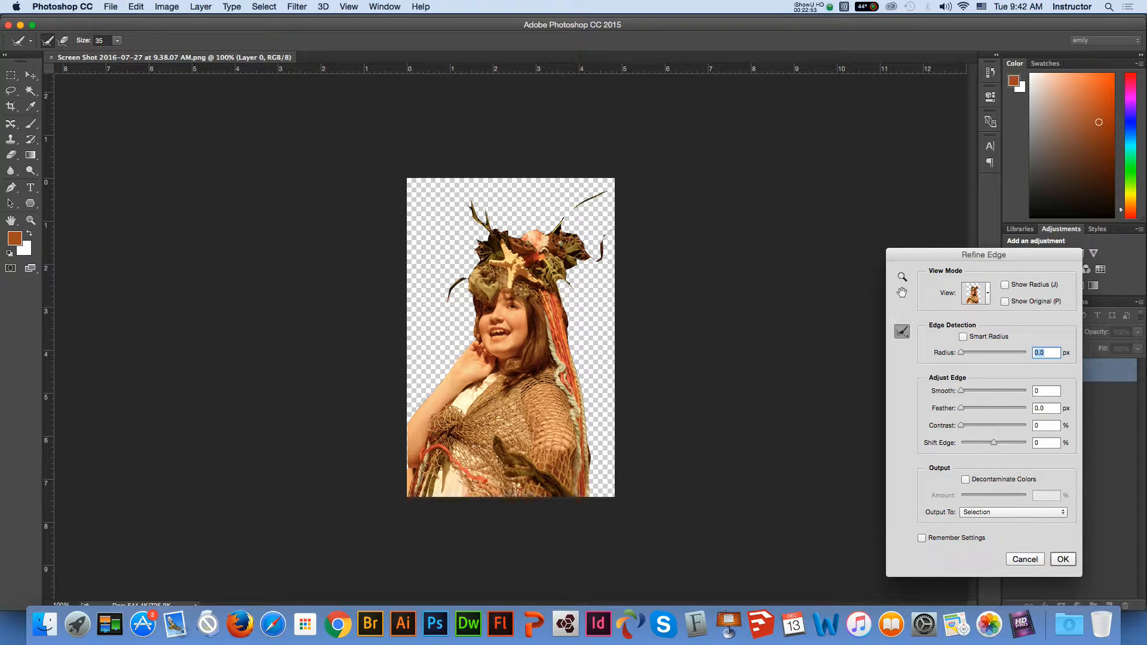
left_click_drag(961, 353, 965, 353)
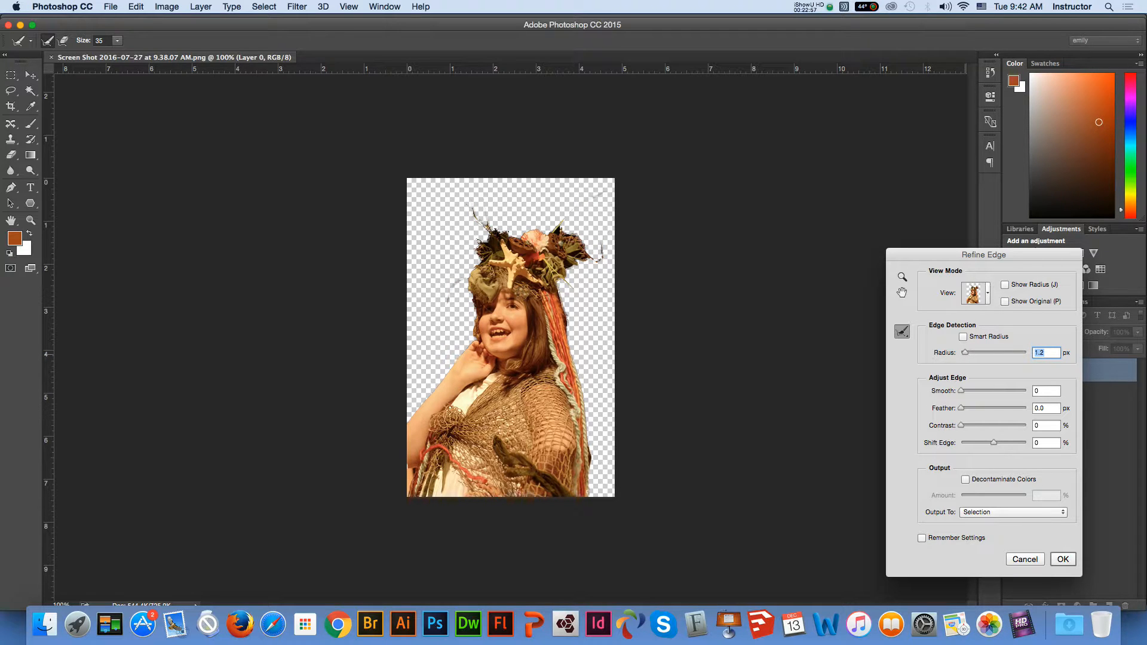
left_click_drag(961, 391, 962, 390)
Brush edge refinement along the girl's arm, ribbons and headdress, enable Decontaminate Colors, and output the result to a new masked layer
mouse_move(465, 215)
left_mouse_down()
mouse_move(480, 235)
mouse_move(464, 290)
mouse_move(449, 300)
mouse_move(466, 293)
mouse_move(467, 339)
mouse_move(413, 419)
left_mouse_up()
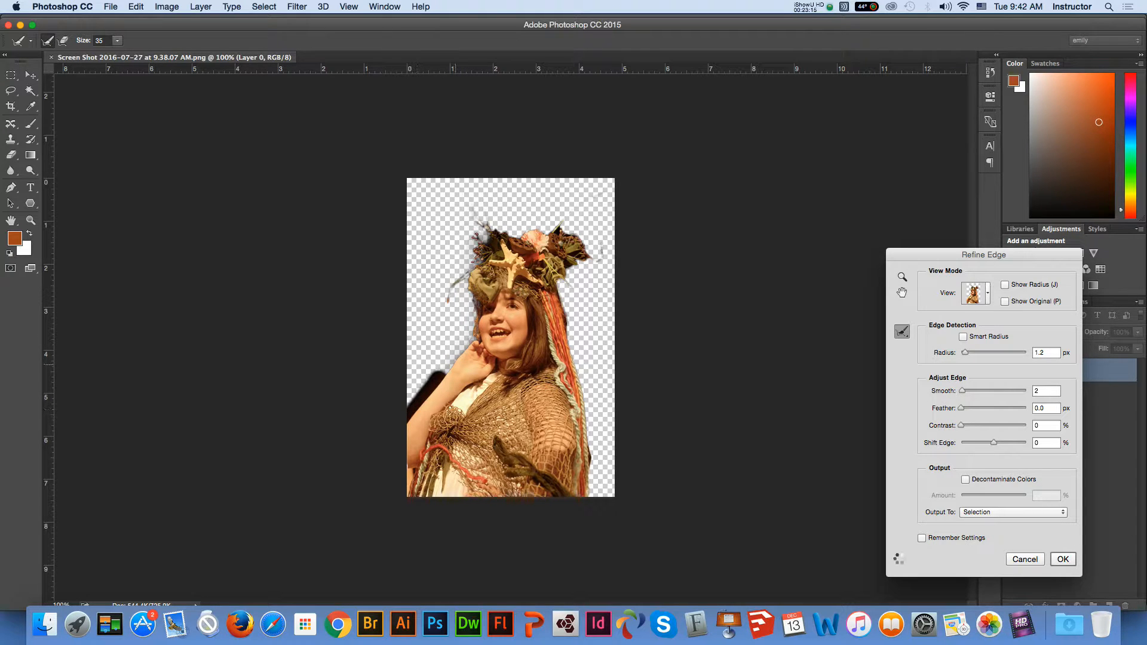
left_click_drag(591, 437, 588, 493)
mouse_move(588, 418)
left_mouse_down()
mouse_move(569, 282)
mouse_move(598, 245)
mouse_move(560, 224)
mouse_move(482, 217)
left_mouse_up()
mouse_move(479, 220)
left_mouse_down()
mouse_move(463, 215)
mouse_move(472, 240)
left_mouse_up()
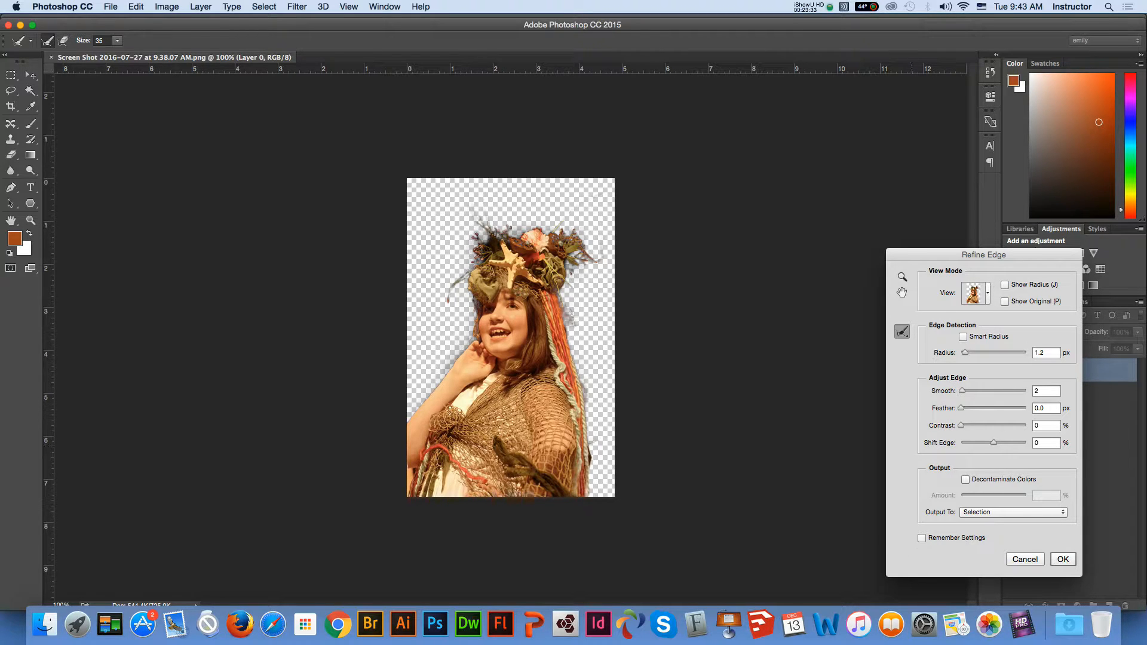
left_click(965, 479)
key("Return")
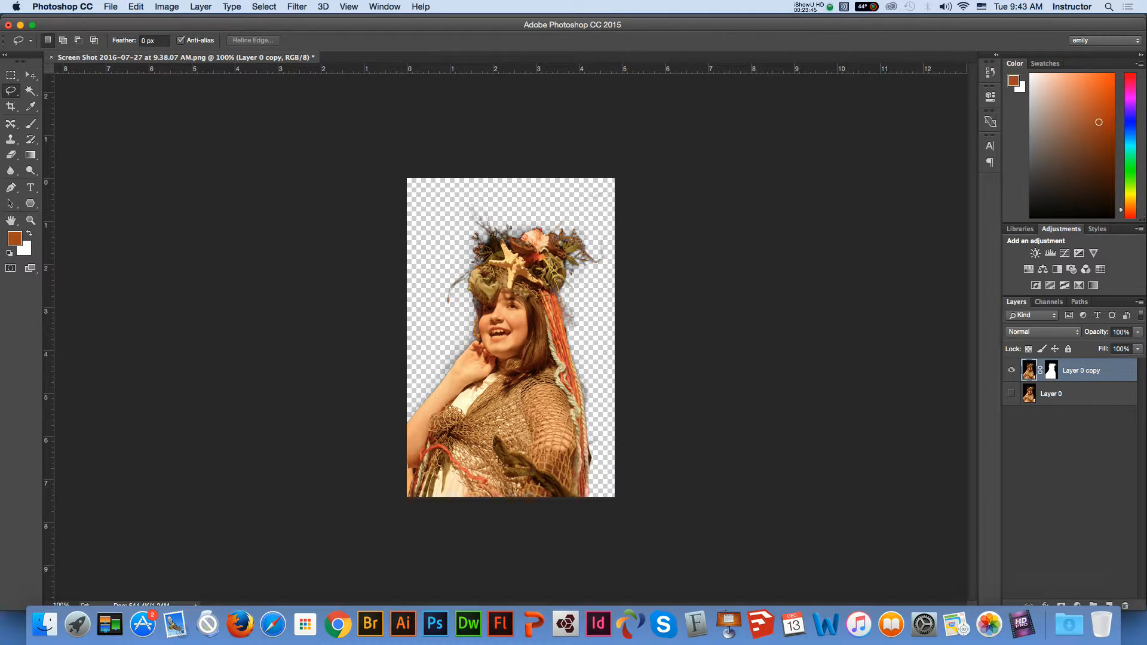
Apply the layer mask to the cut-out layer and delete the original Layer 0
left_click(201, 6)
mouse_move(251, 197)
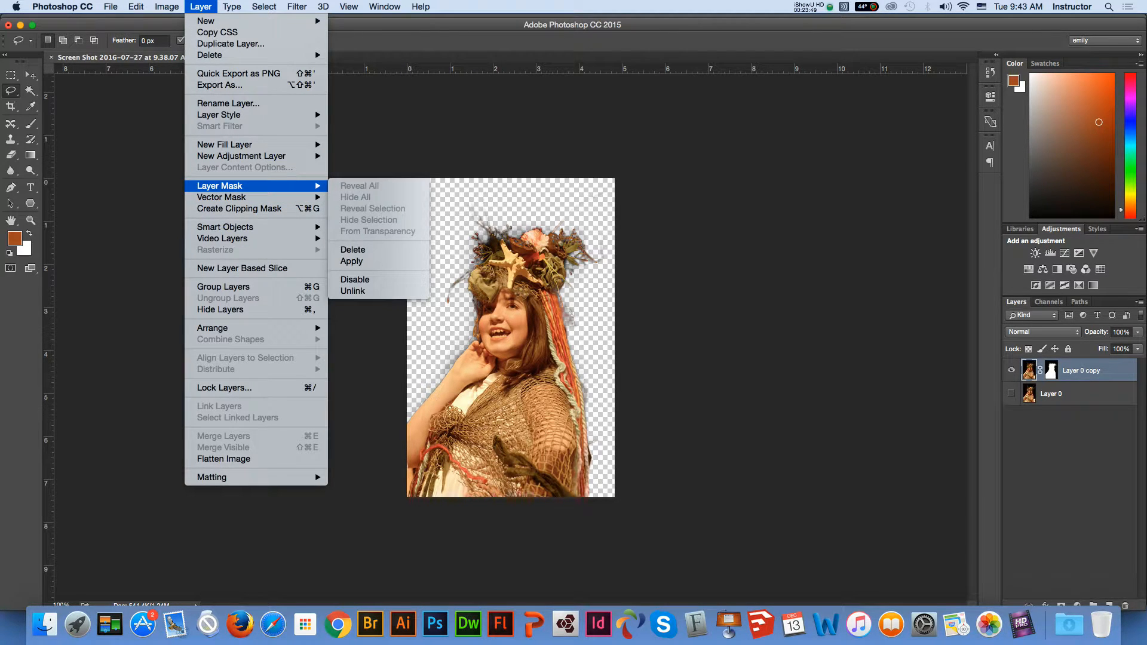
left_click(353, 261)
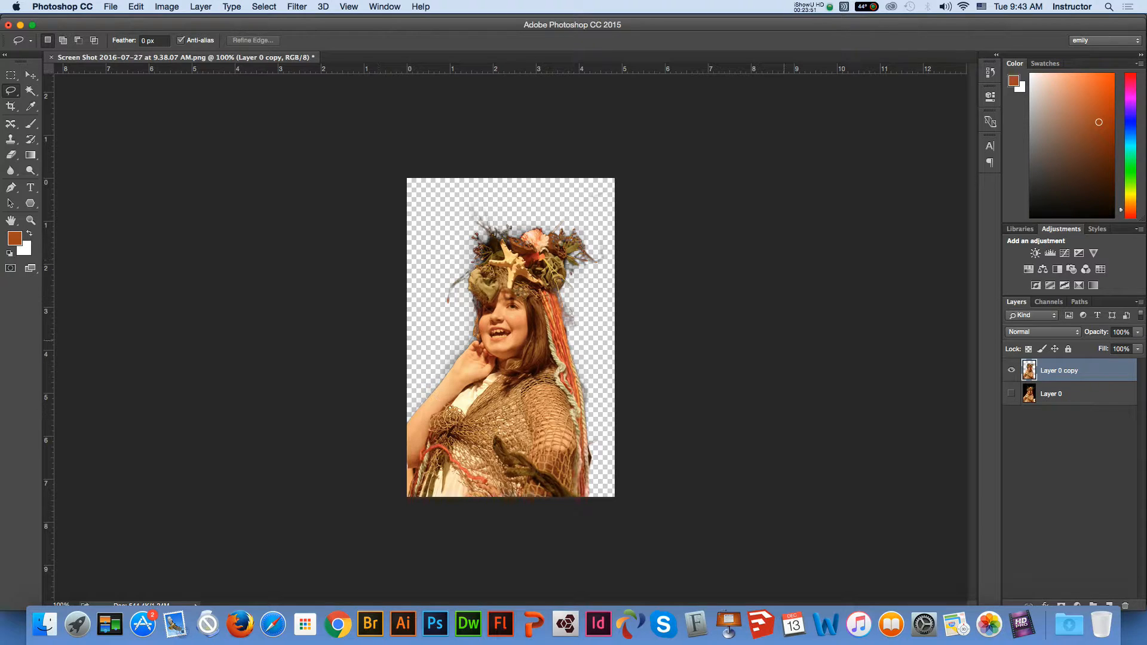
left_click(1069, 394)
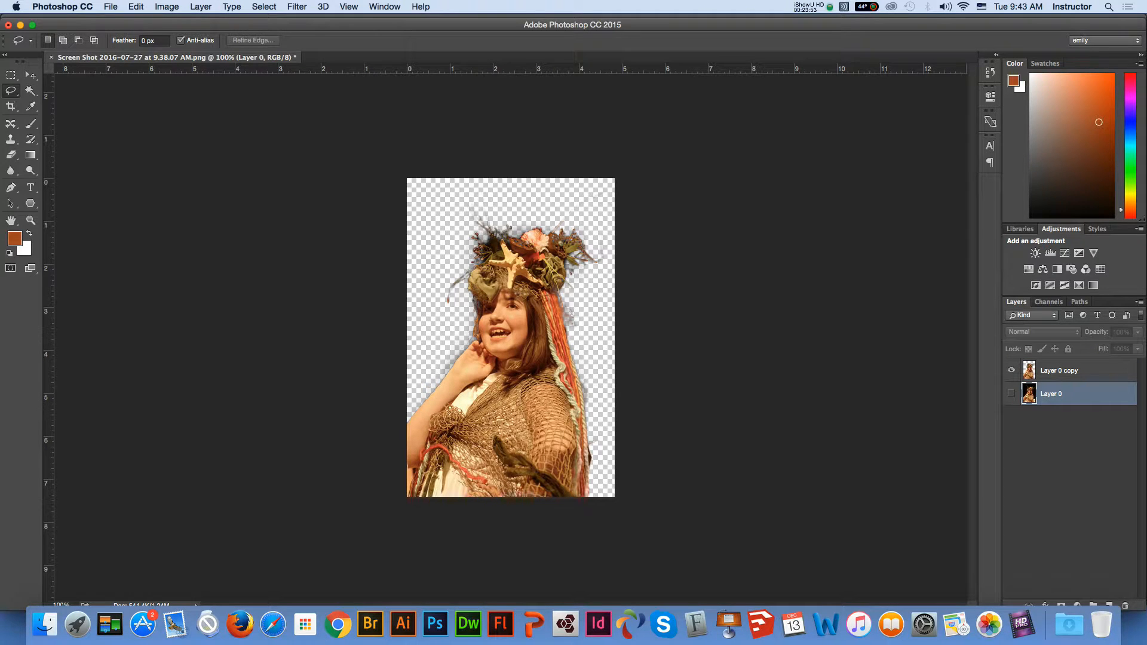
left_click(1126, 606)
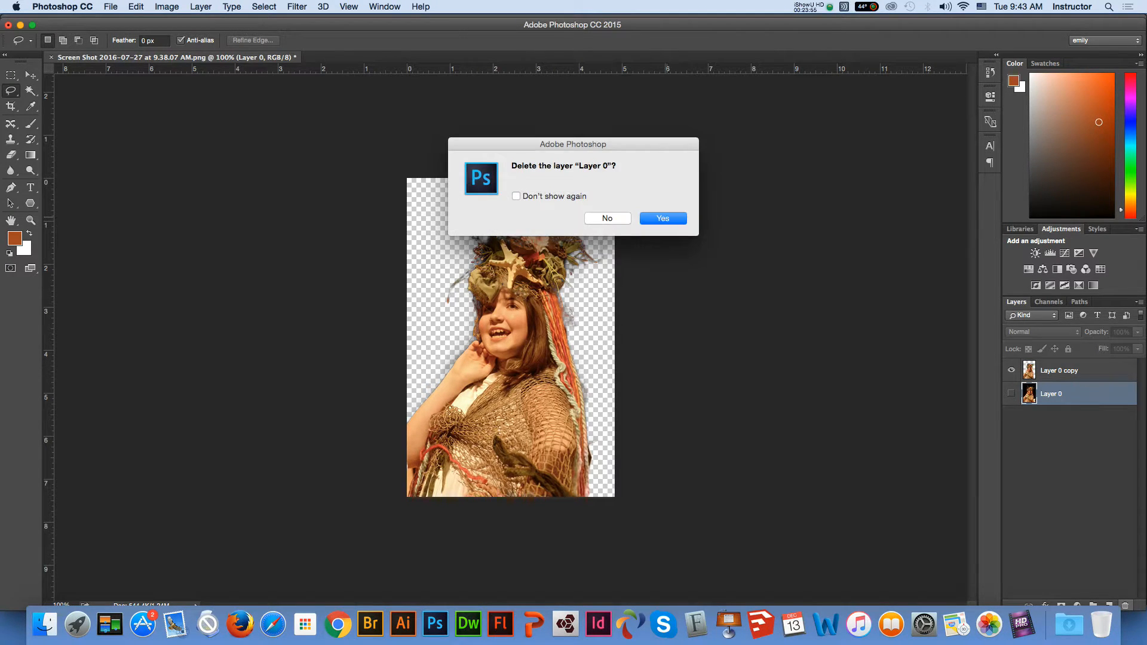
key("Return")
Save the cut-out in Photoshop format as singer.psd in the image folder
left_click(110, 6)
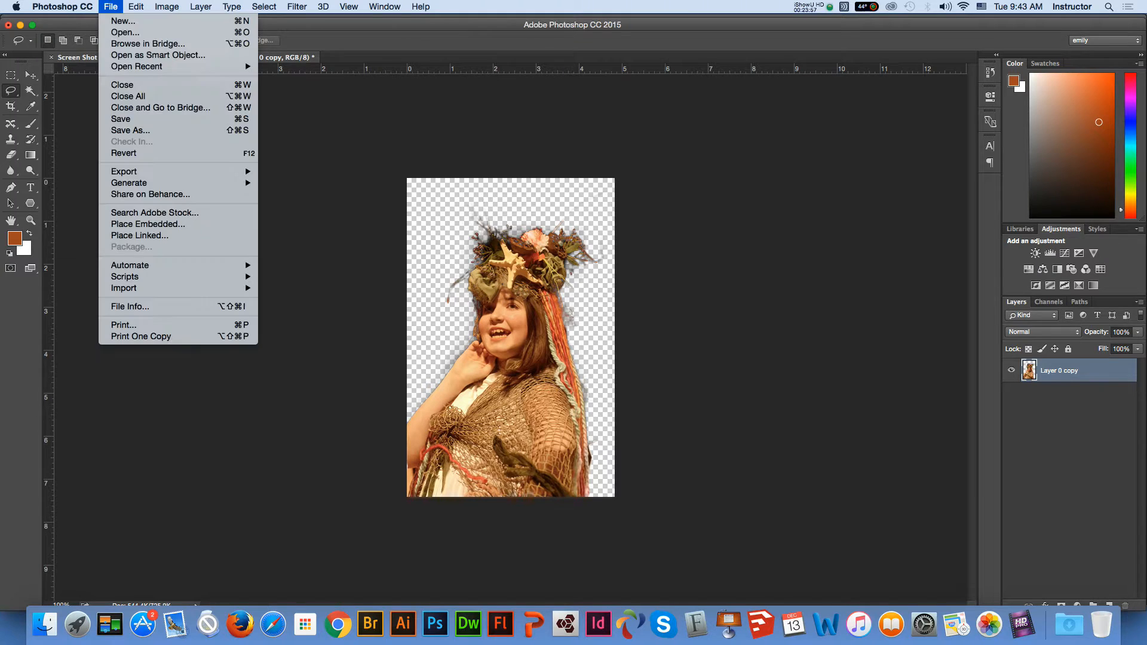
left_click(143, 130)
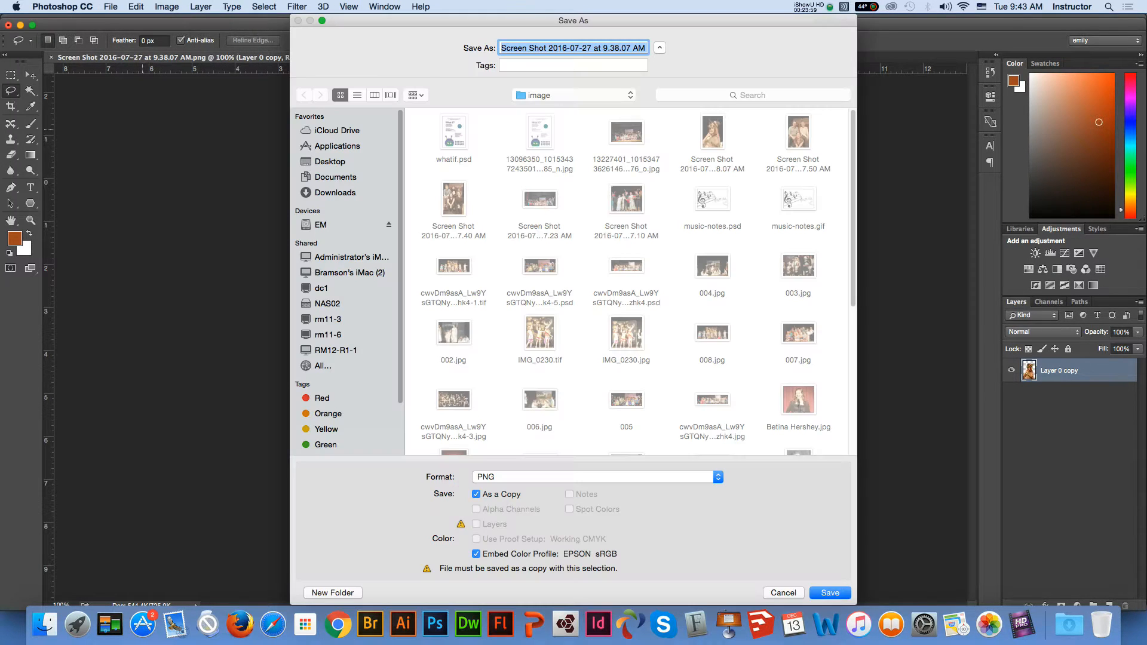
left_click(597, 477)
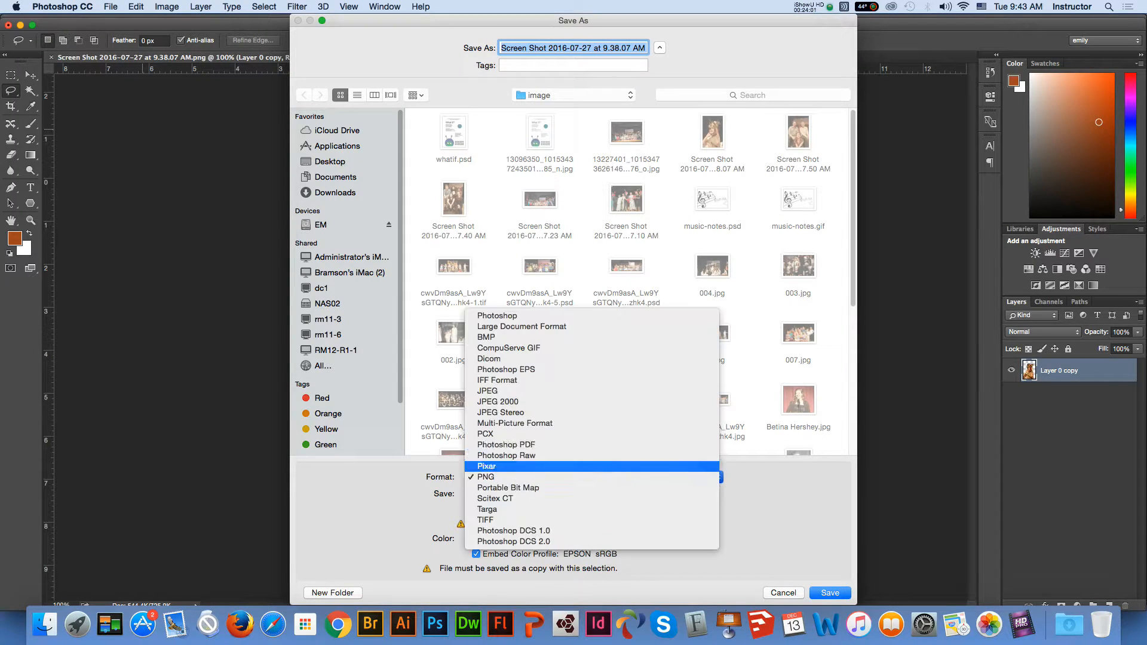
left_click(592, 317)
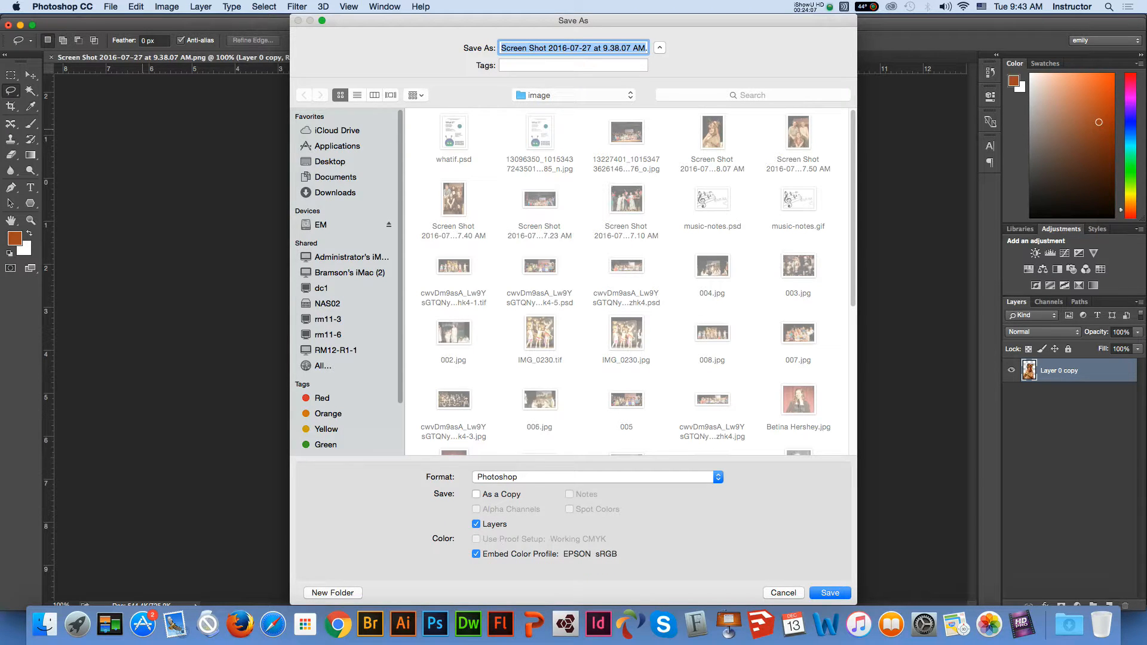
type("singer.psd")
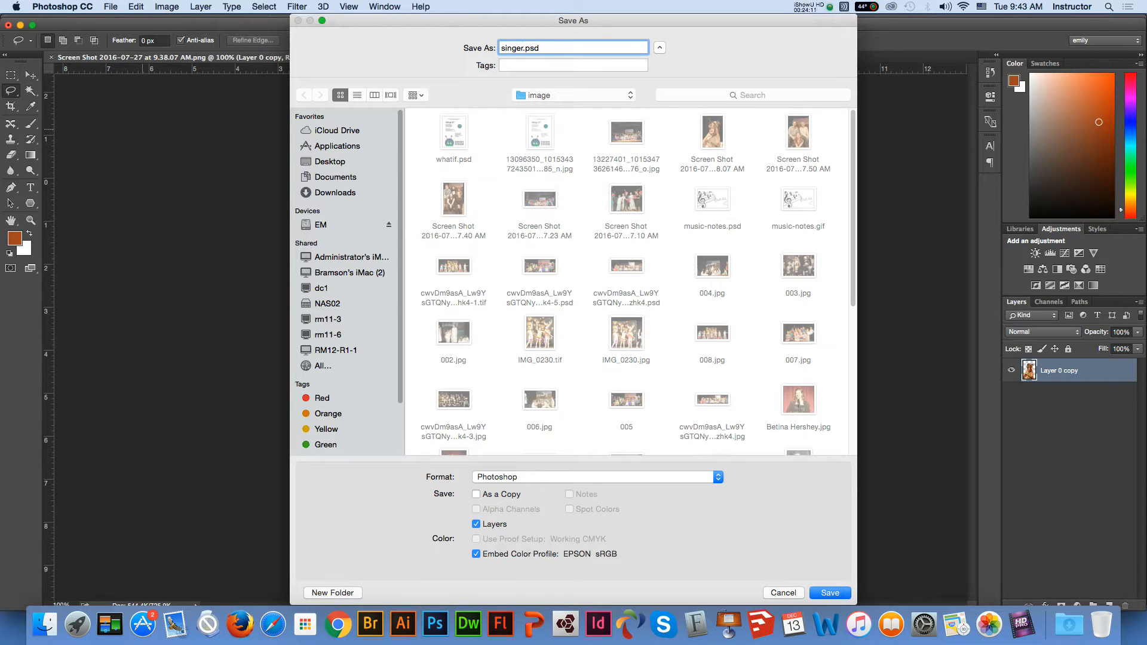
key("Return")
key("Return")
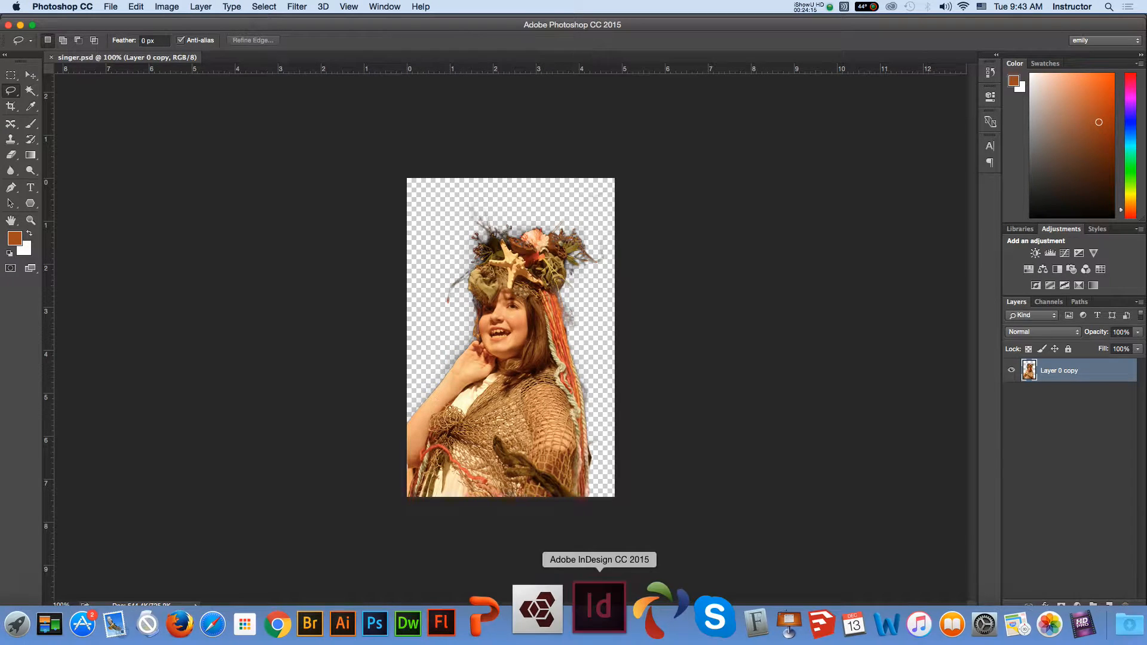
Switch to InDesign and place singer.psd over the page 4 article columns in a frame about 3.94 in wide
left_click(598, 624)
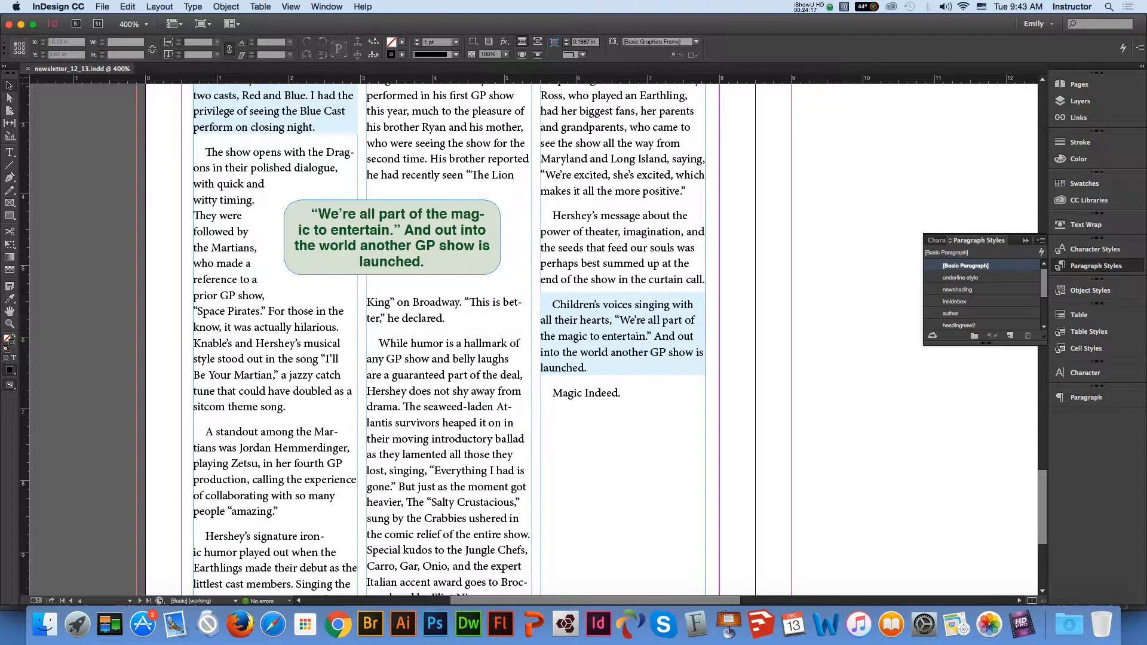
left_click(102, 6)
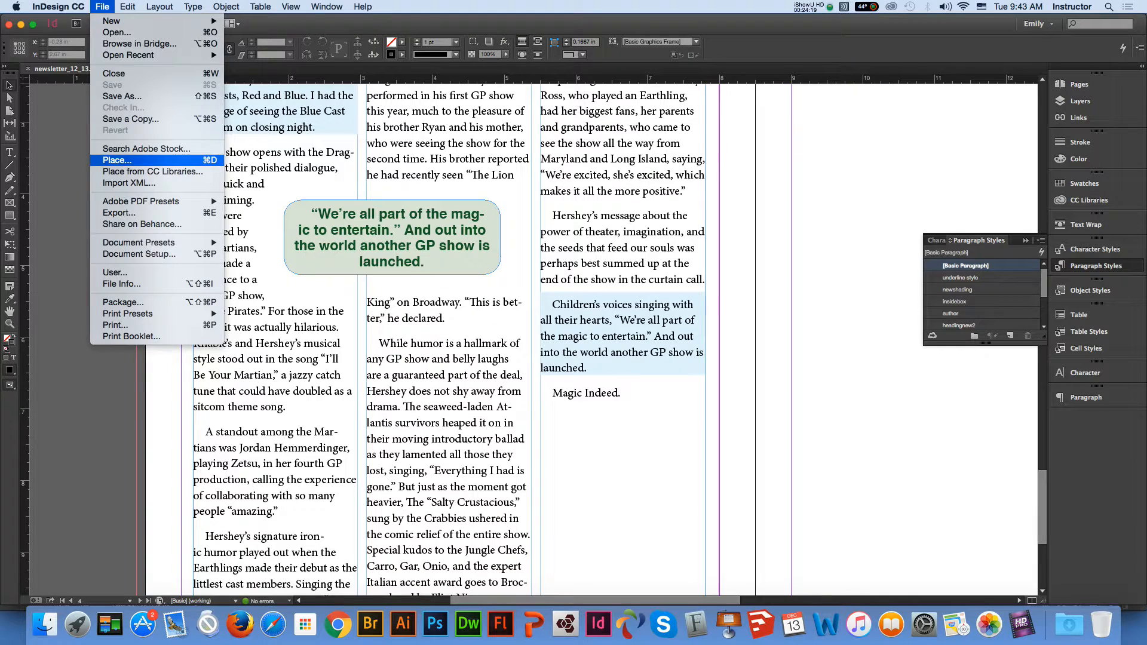
left_click(117, 160)
left_click(530, 125)
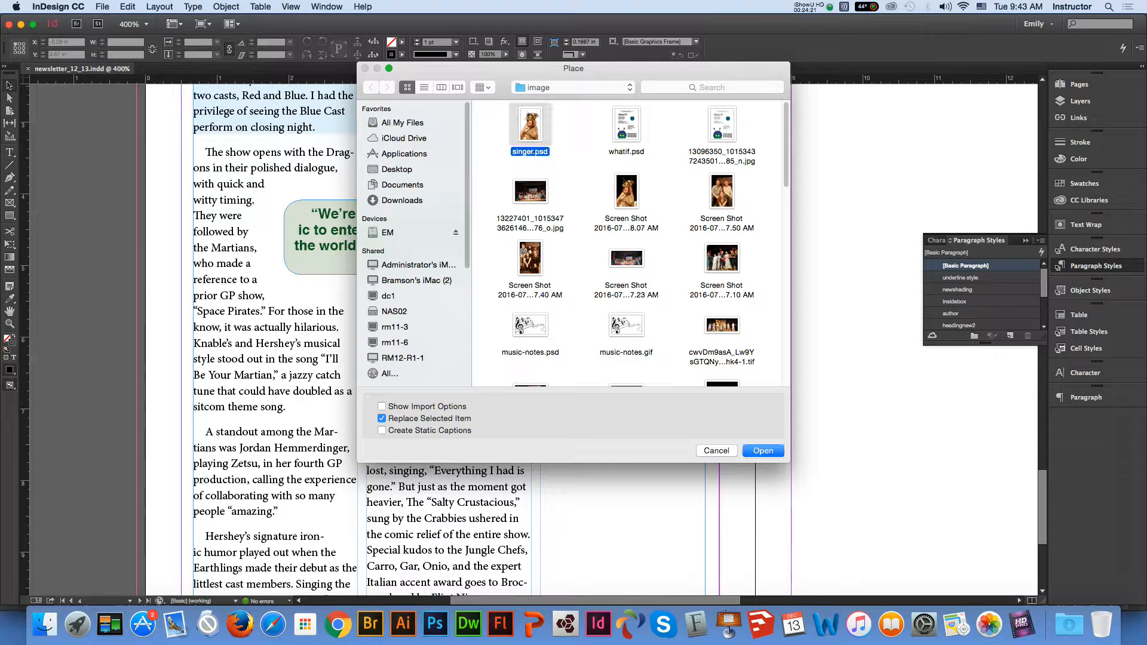
left_click(763, 450)
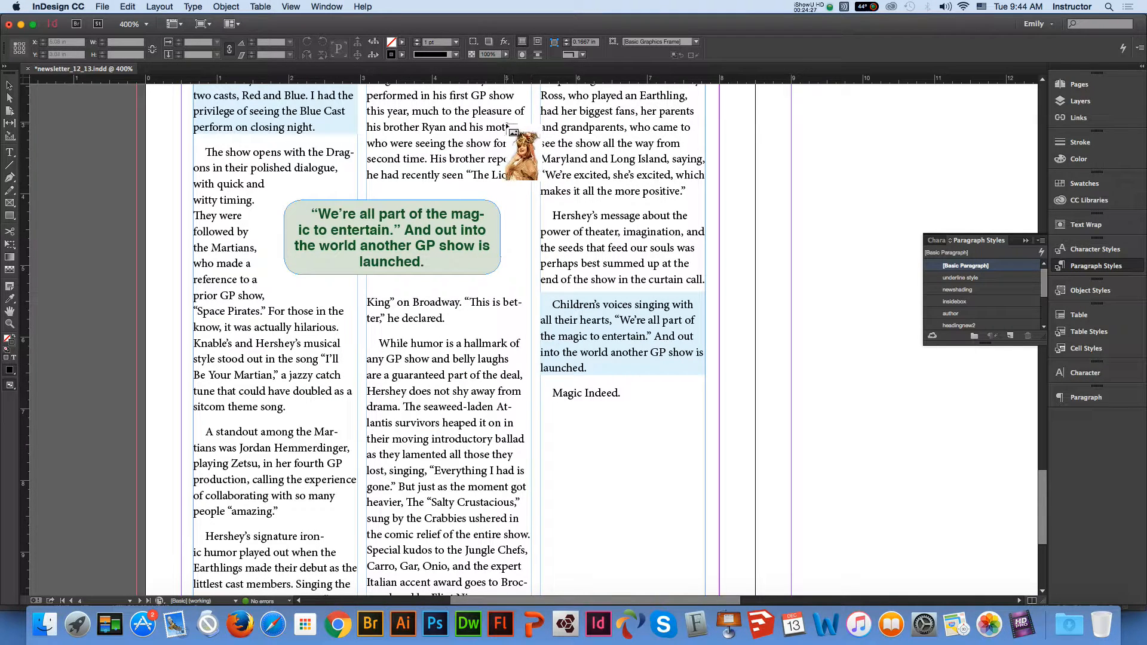
left_click_drag(411, 310, 695, 526)
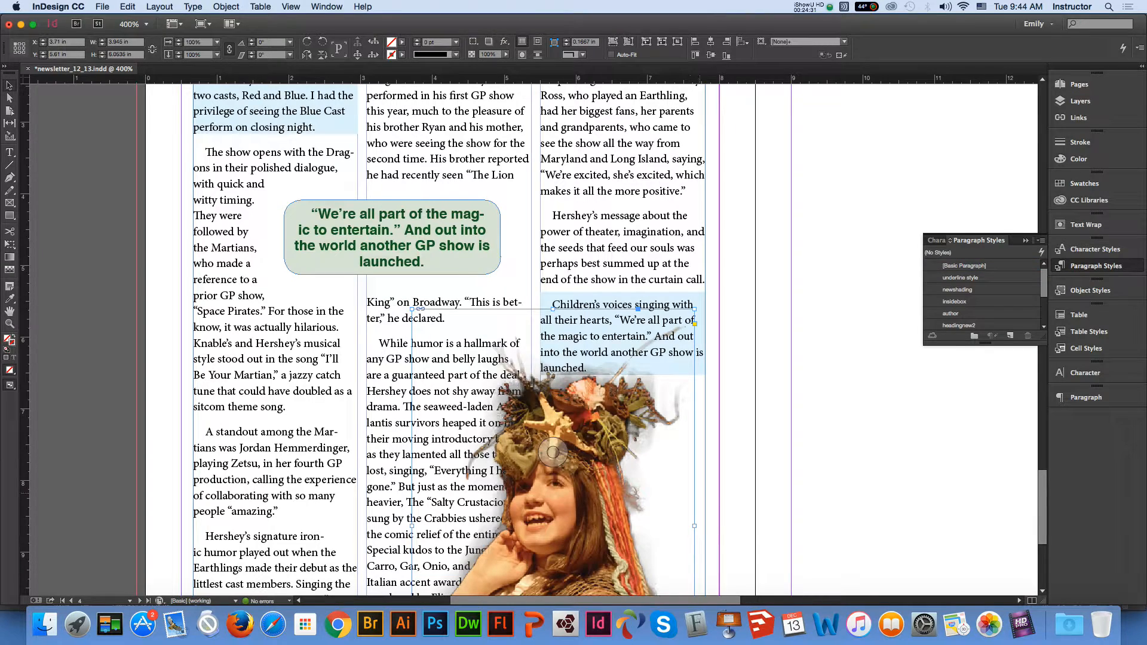
Move the singer photo into the lower-right corner of page 4, flush with the page edges, at X 4.555 in and Y 4.9465 in
left_click(10, 311)
left_click_drag(472, 472, 461, 312)
key("v")
left_click_drag(607, 438, 632, 355)
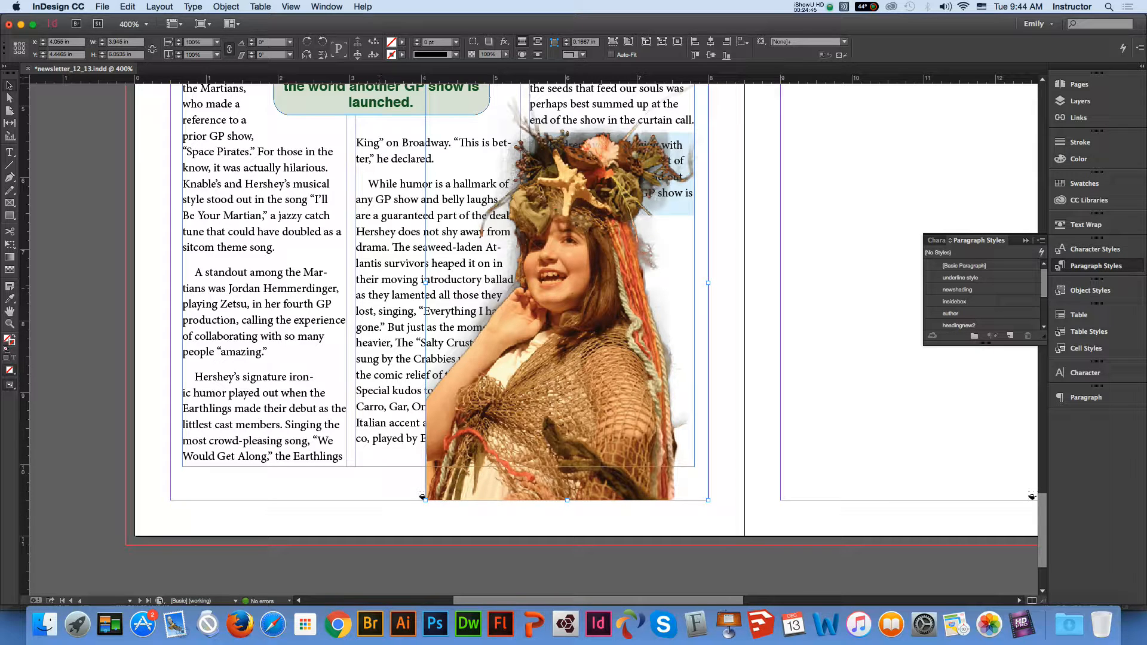
left_click_drag(634, 411, 669, 408)
left_click_drag(561, 433, 560, 465)
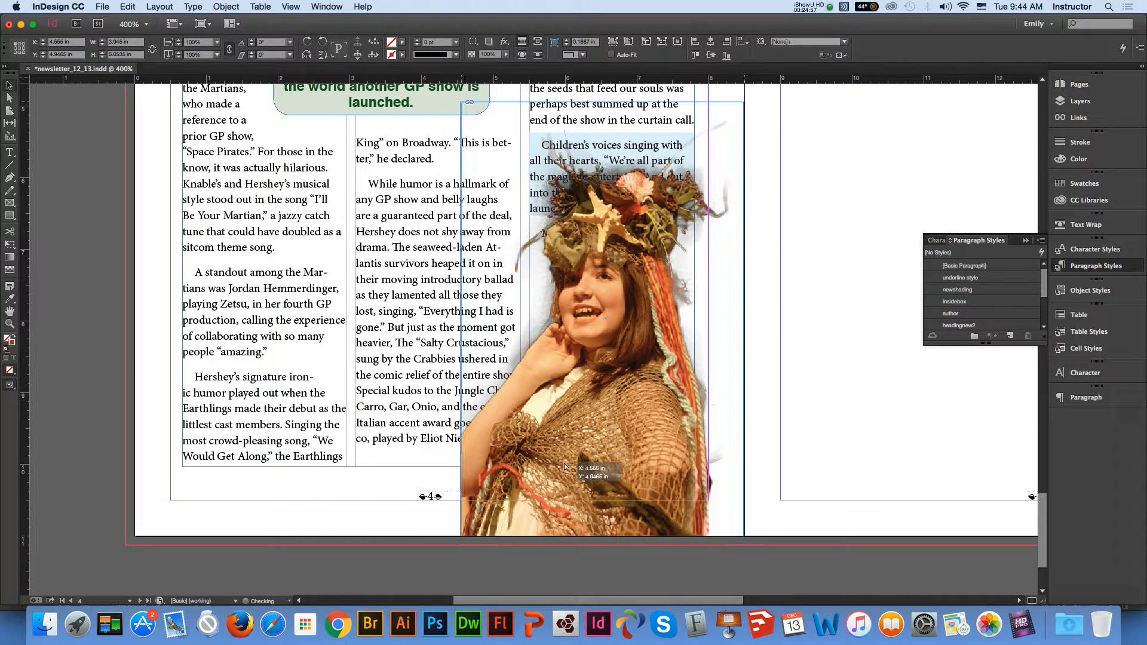
key("Right")
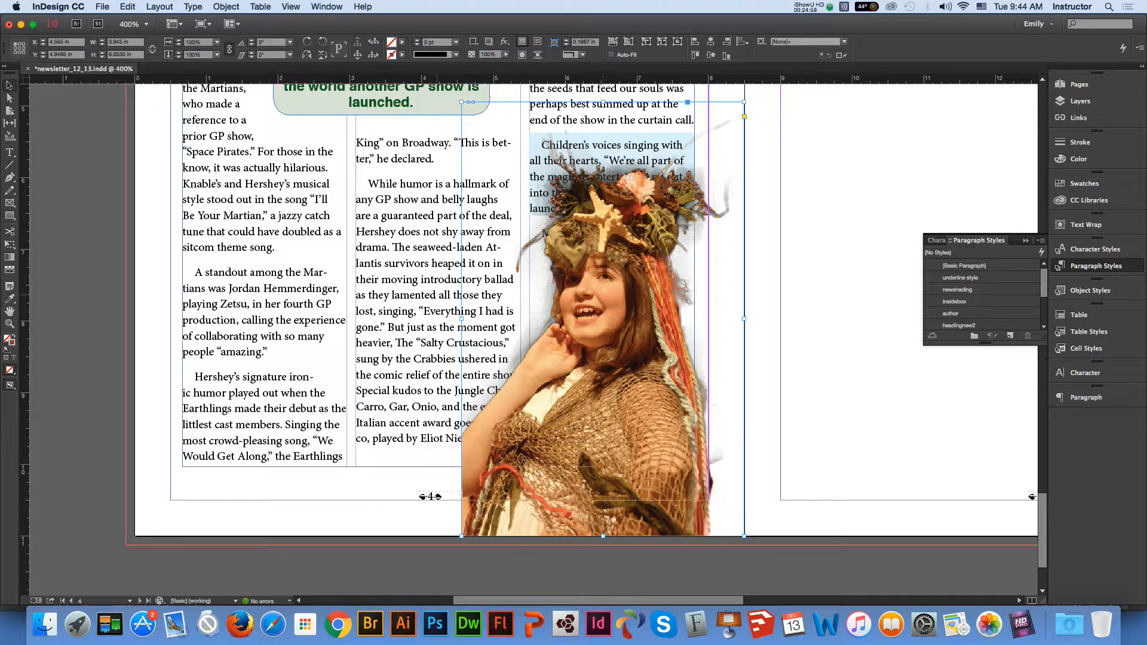
Select the singer photo together with the article text, try the object-shape text wrap, and settle on wrapping around the bounding box
key("super+a")
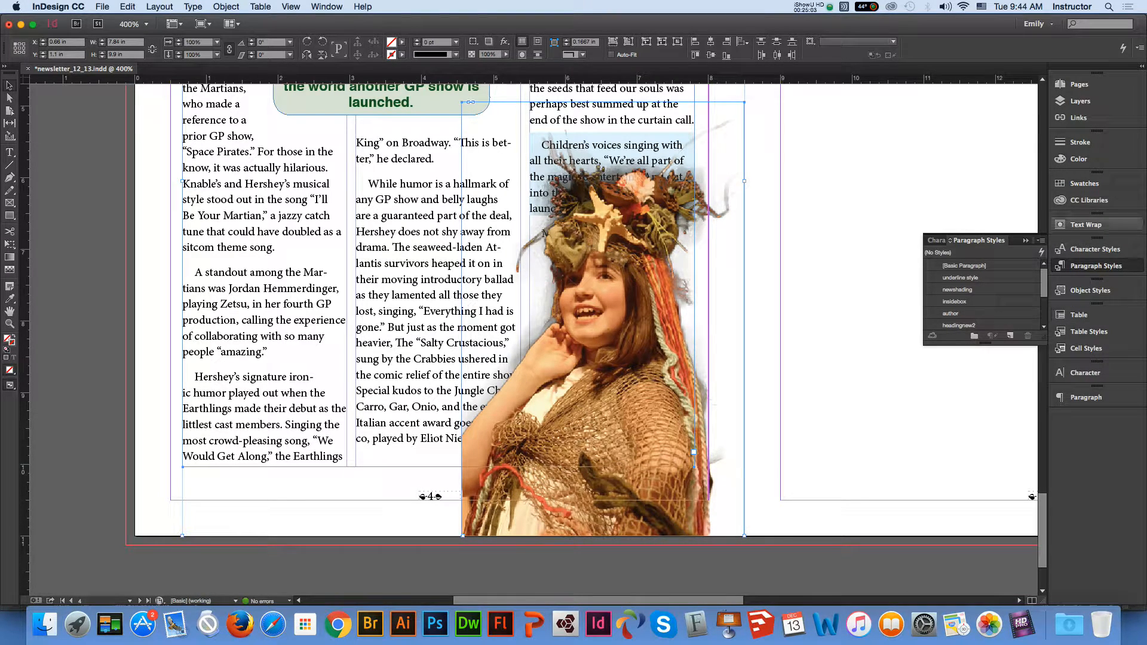
left_click(1084, 224)
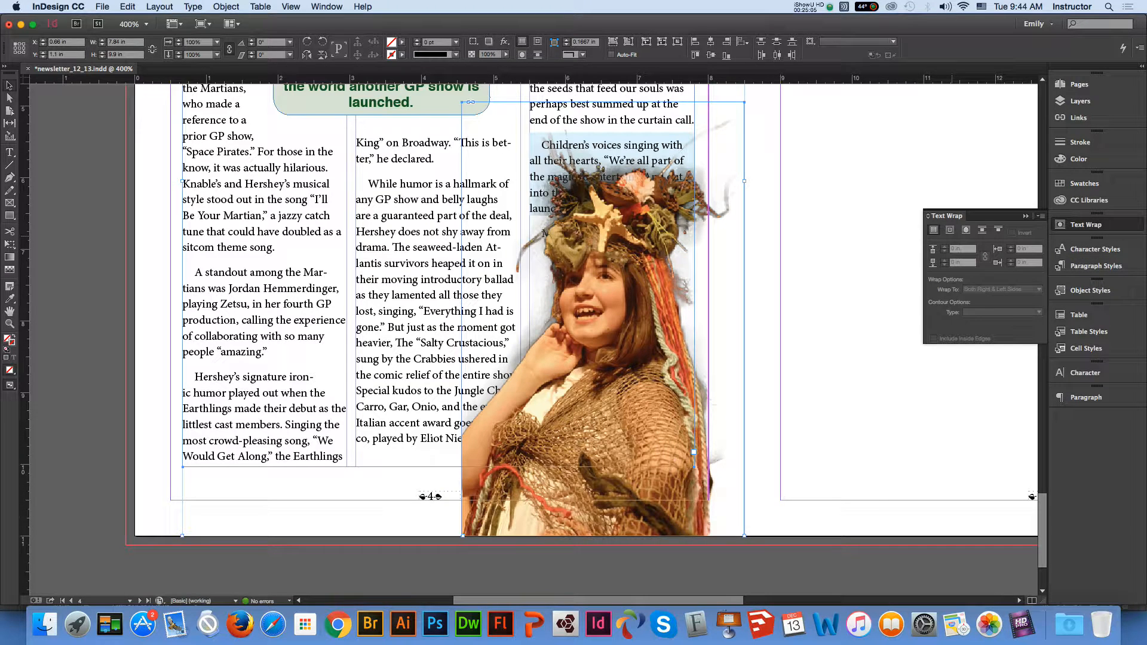
left_click(966, 230)
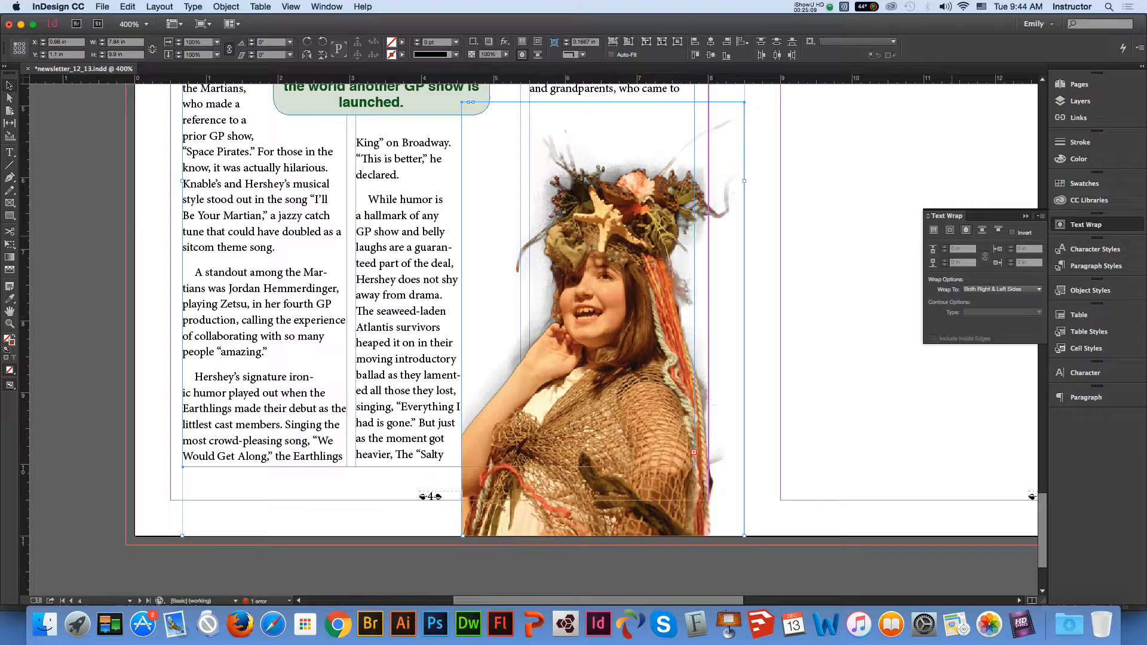
left_click(1004, 289)
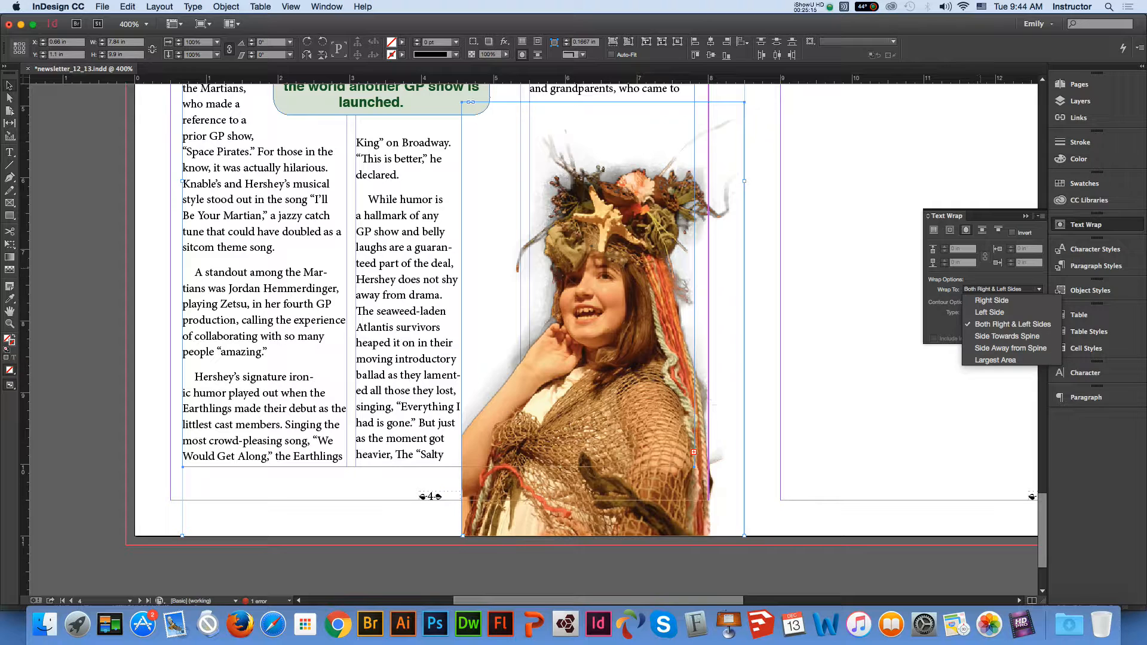
left_click(934, 232)
left_click(950, 231)
Reselect the singer photo along with the article text frame and set the text wrap's Wrap To option to Largest Area
left_click(1004, 289)
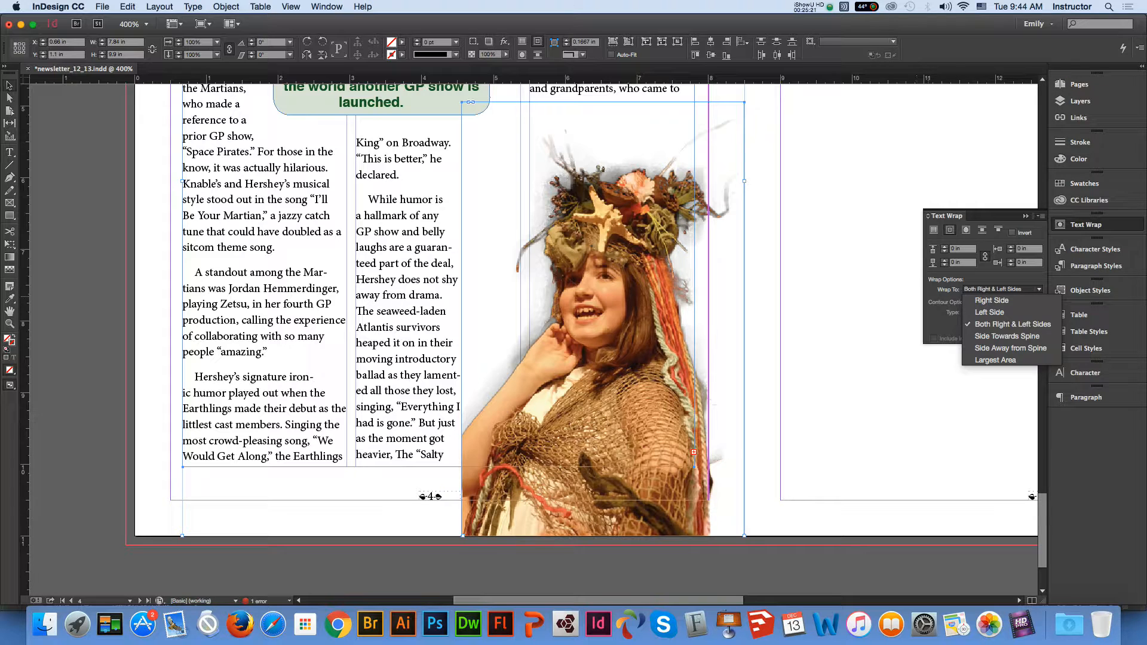
left_click(944, 295)
left_click(811, 286)
left_click(663, 292)
left_click(1003, 289)
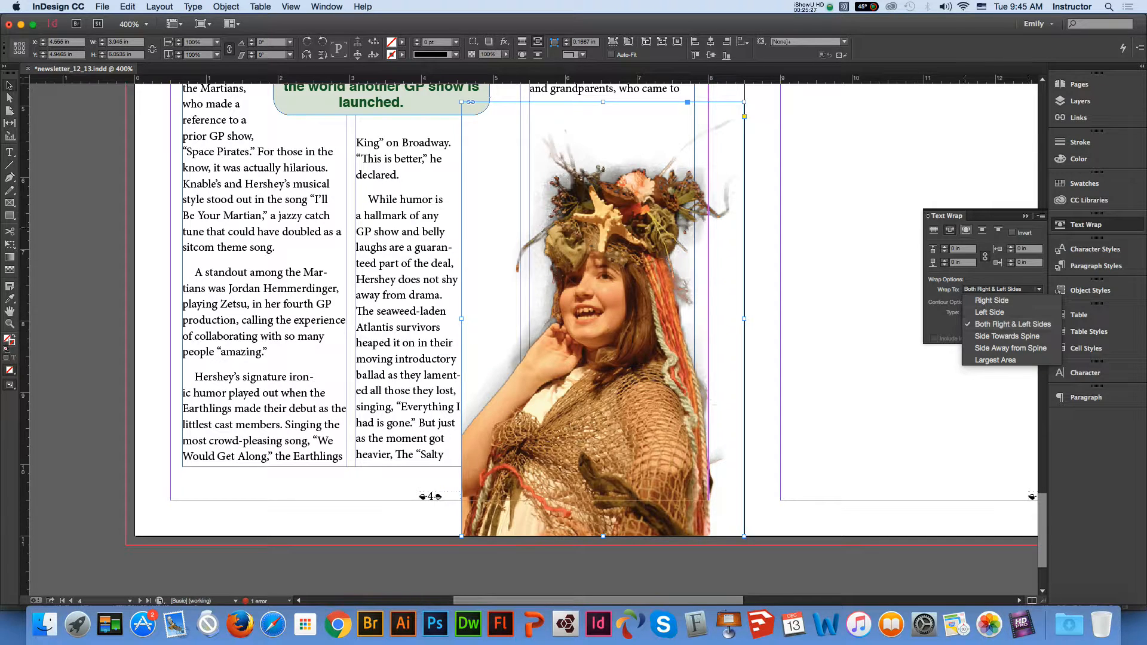
left_click(949, 229)
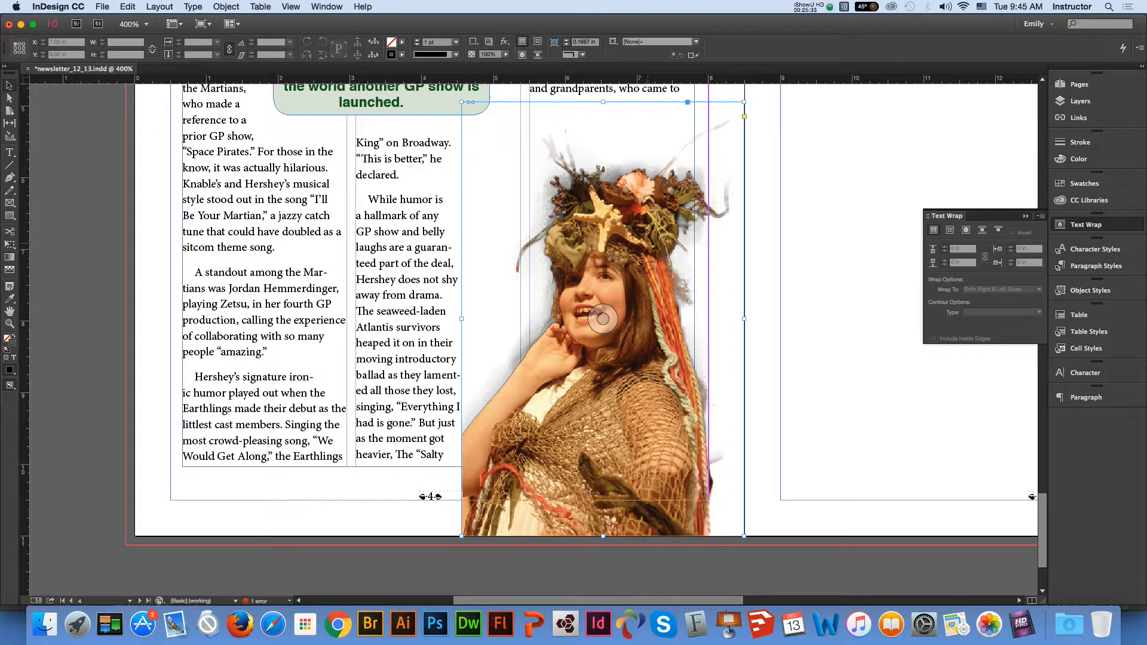
left_click(386, 197, "shift")
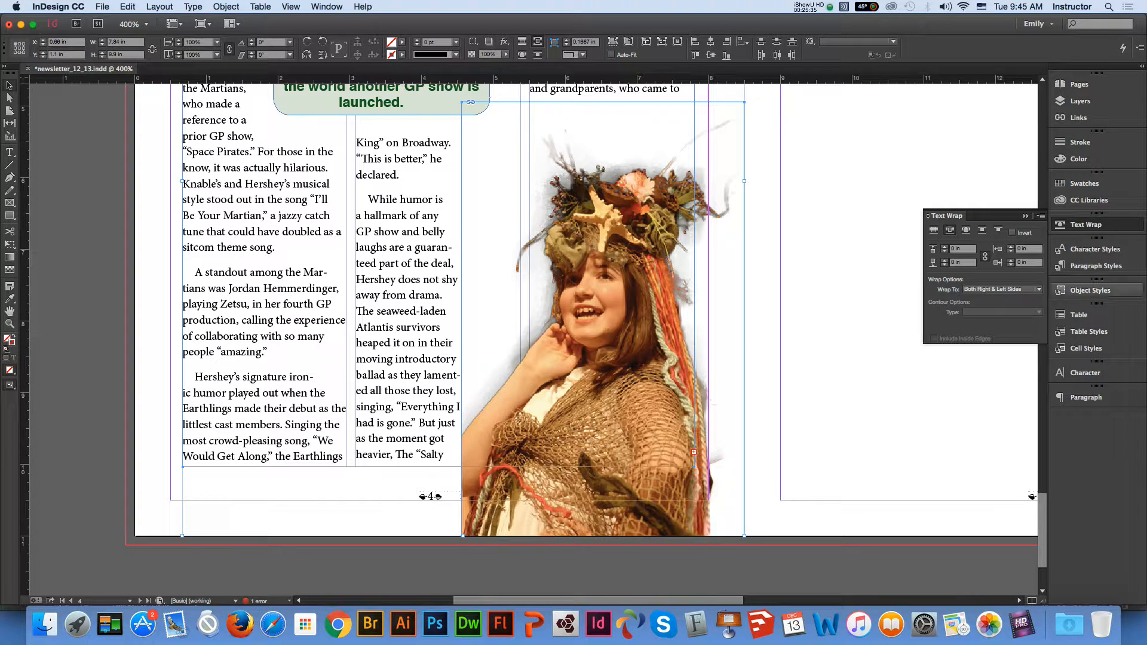
left_click(1016, 290)
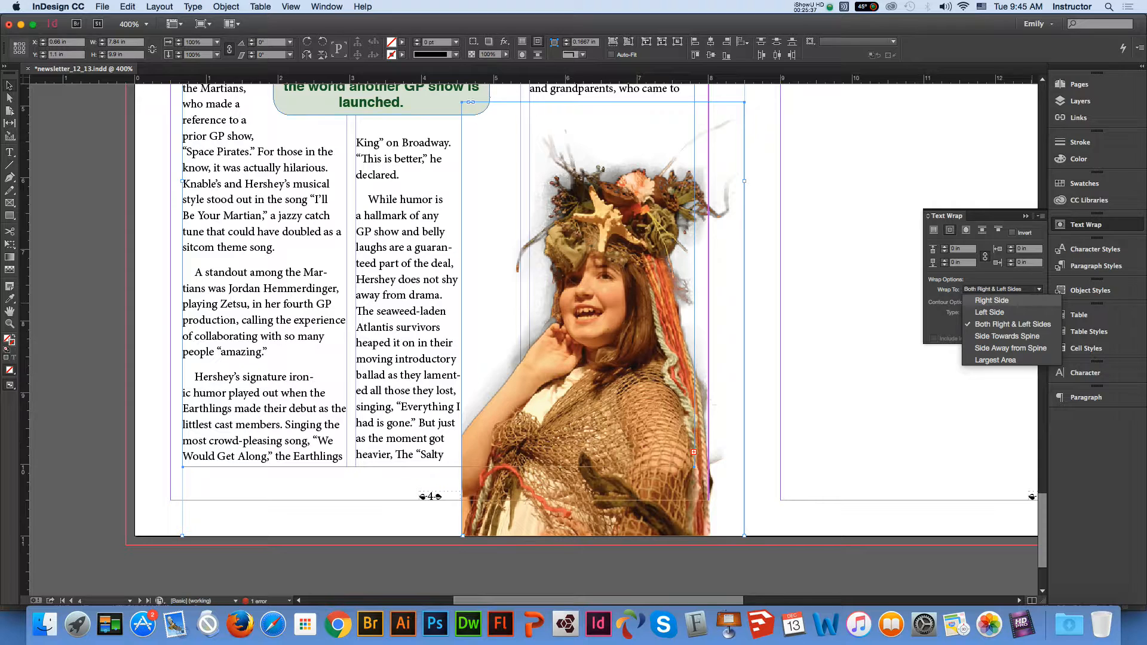
left_click(996, 359)
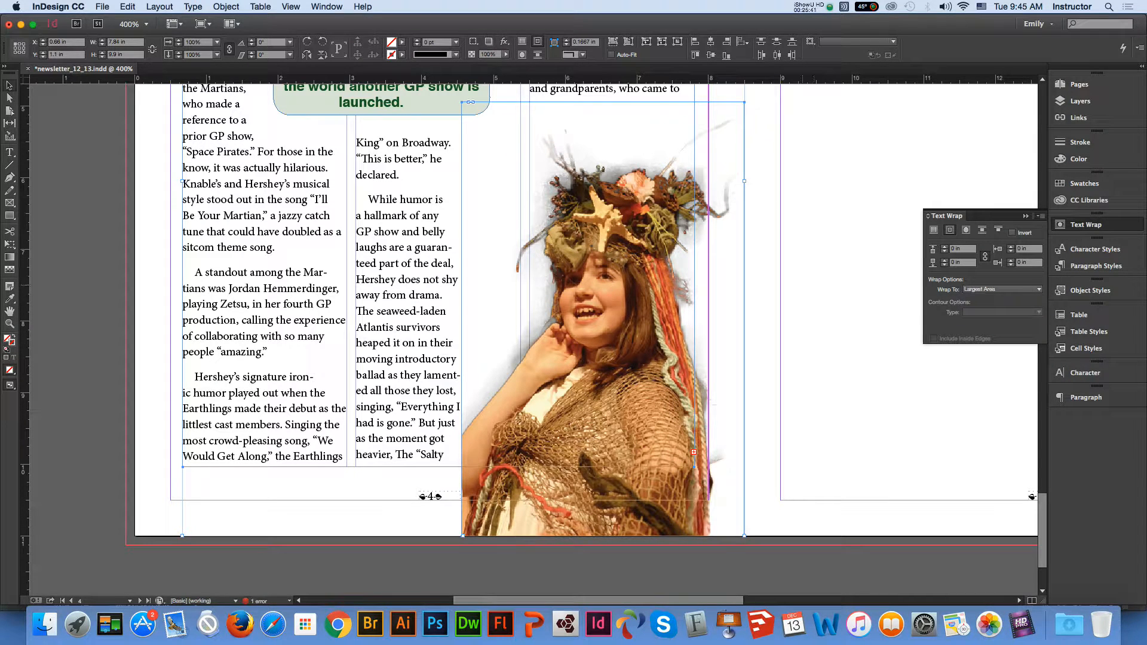
Select only the singer photo and wrap the text around its object shape, with Wrap To at Largest Area and contour type Detect Edges
left_click(803, 286)
left_click(675, 298)
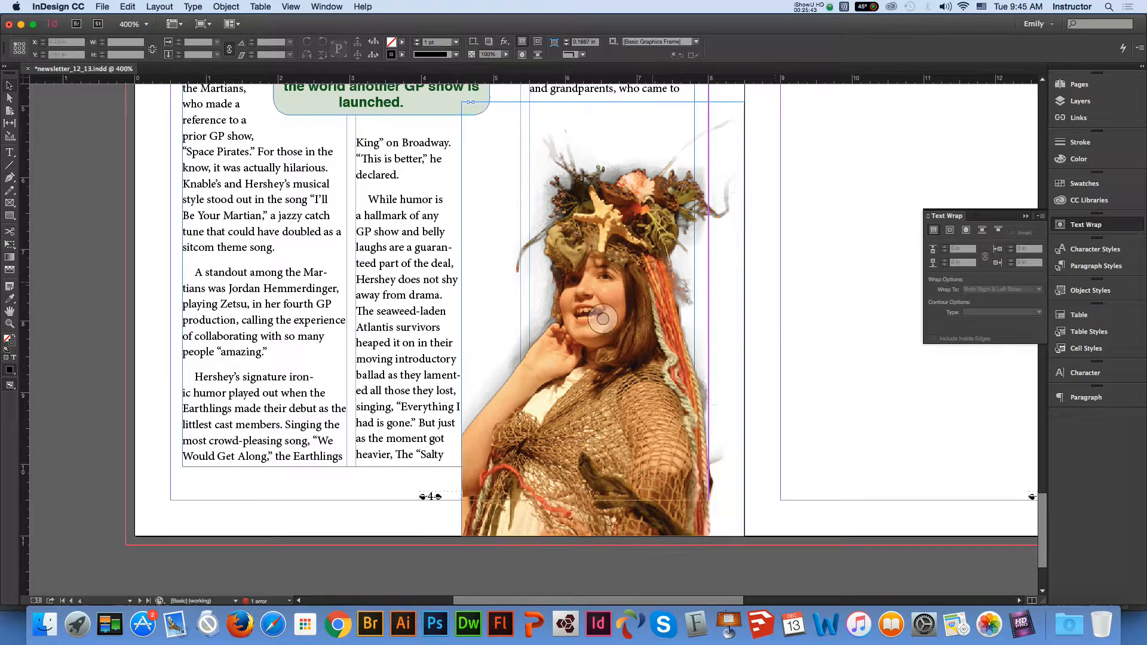
left_click(1016, 290)
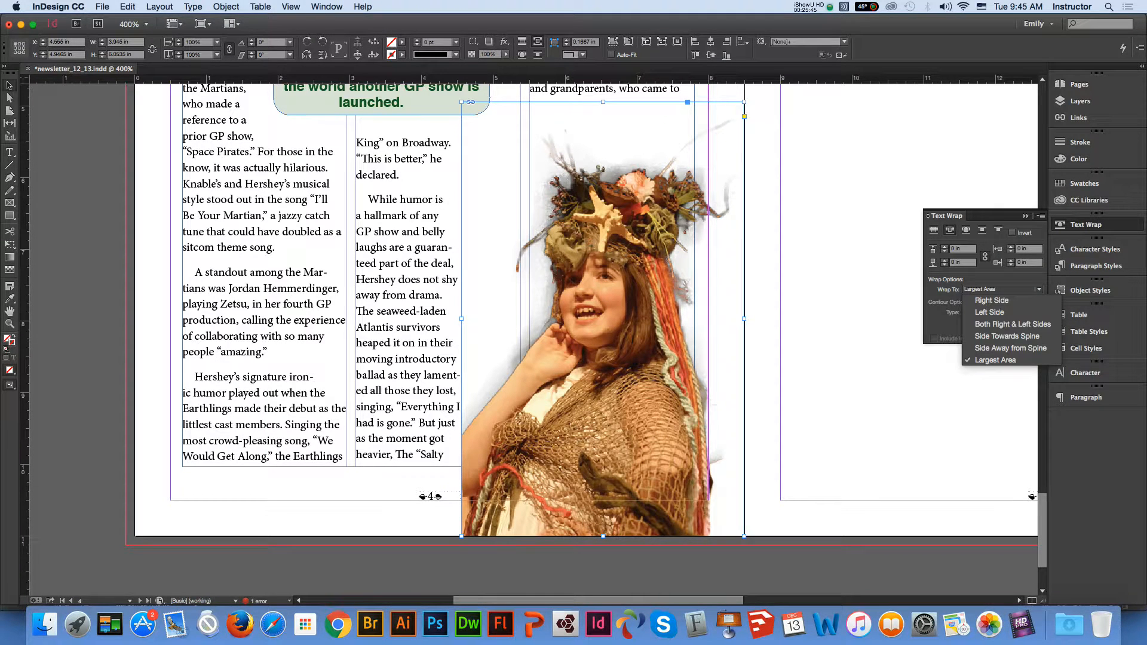
left_click(996, 360)
left_click(966, 230)
left_click(966, 230)
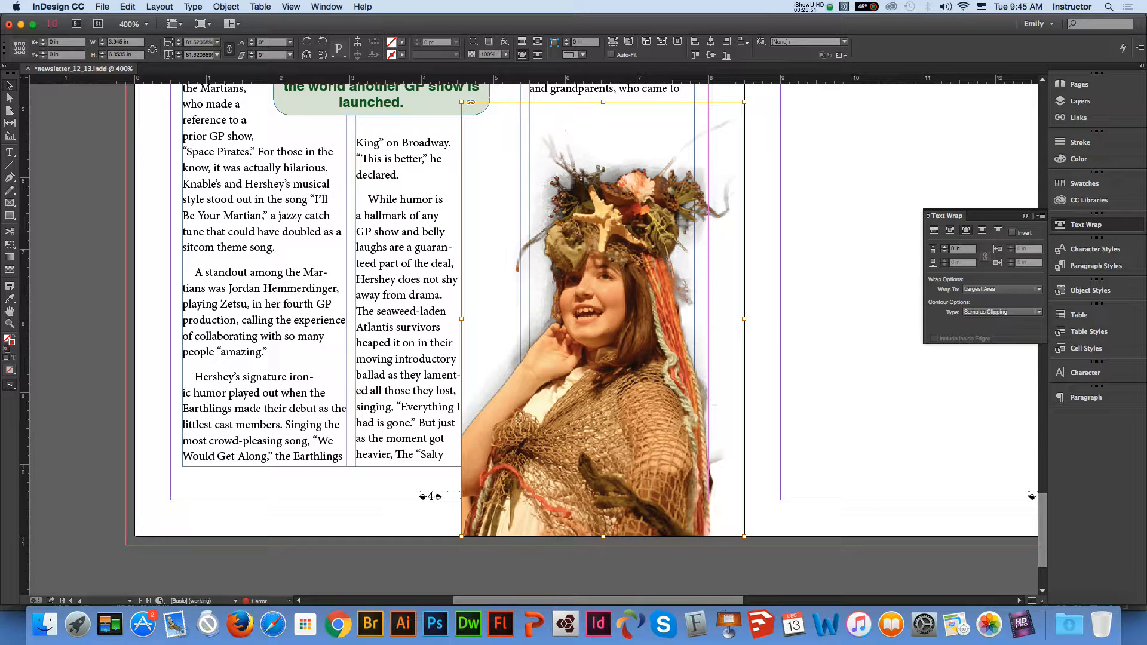
left_click(1003, 312)
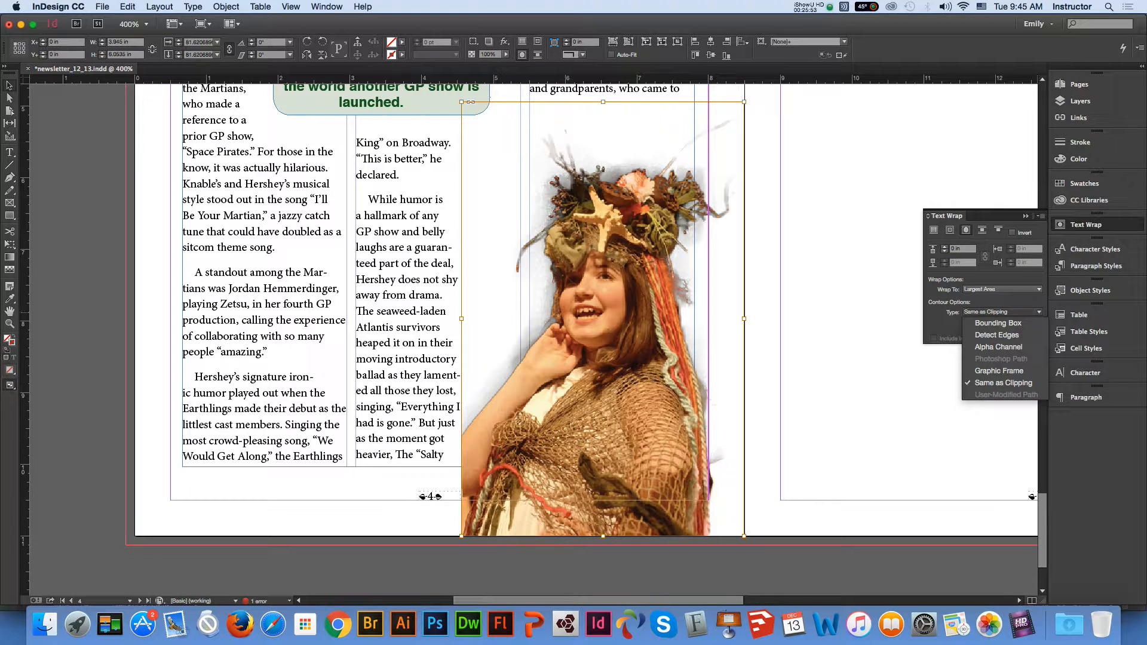
left_click(997, 335)
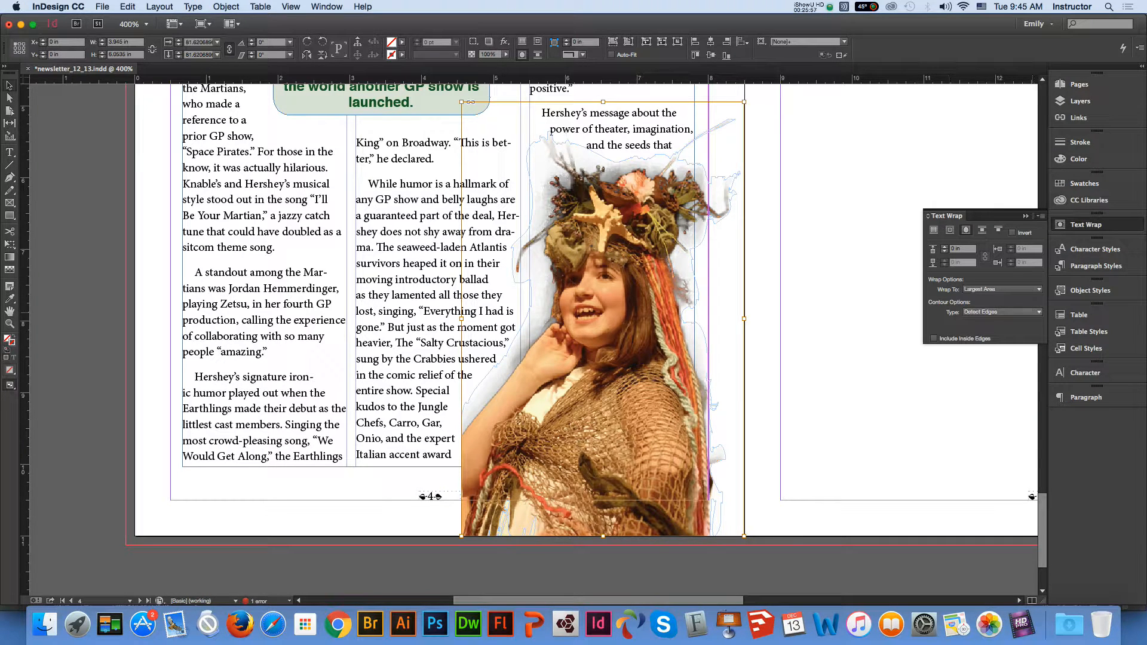
Reselect the singer photo's frame, keep the Detect Edges contour, and set the text wrap offset to 0.0625 in
left_click(603, 318)
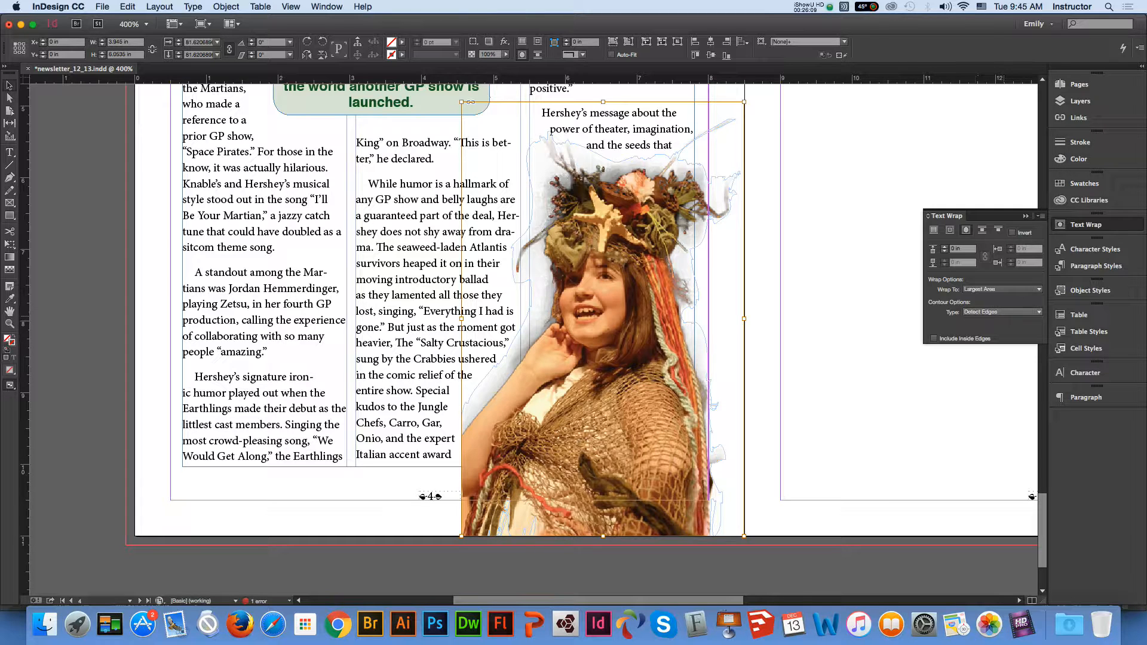
left_click(1004, 312)
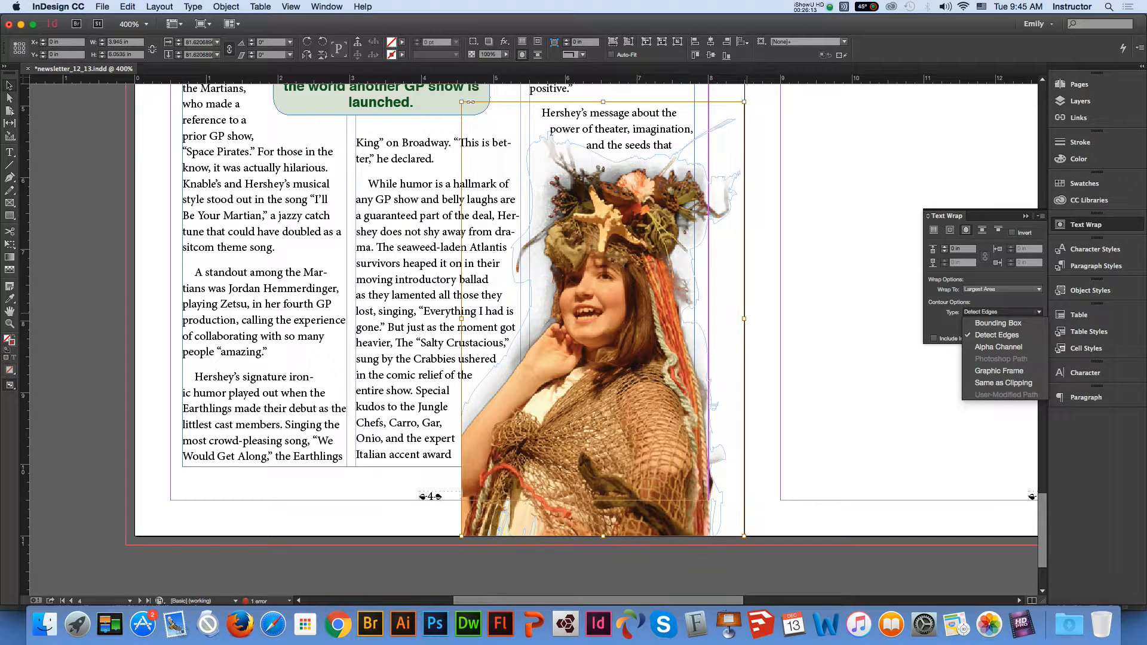
left_click(763, 314)
left_click(764, 313)
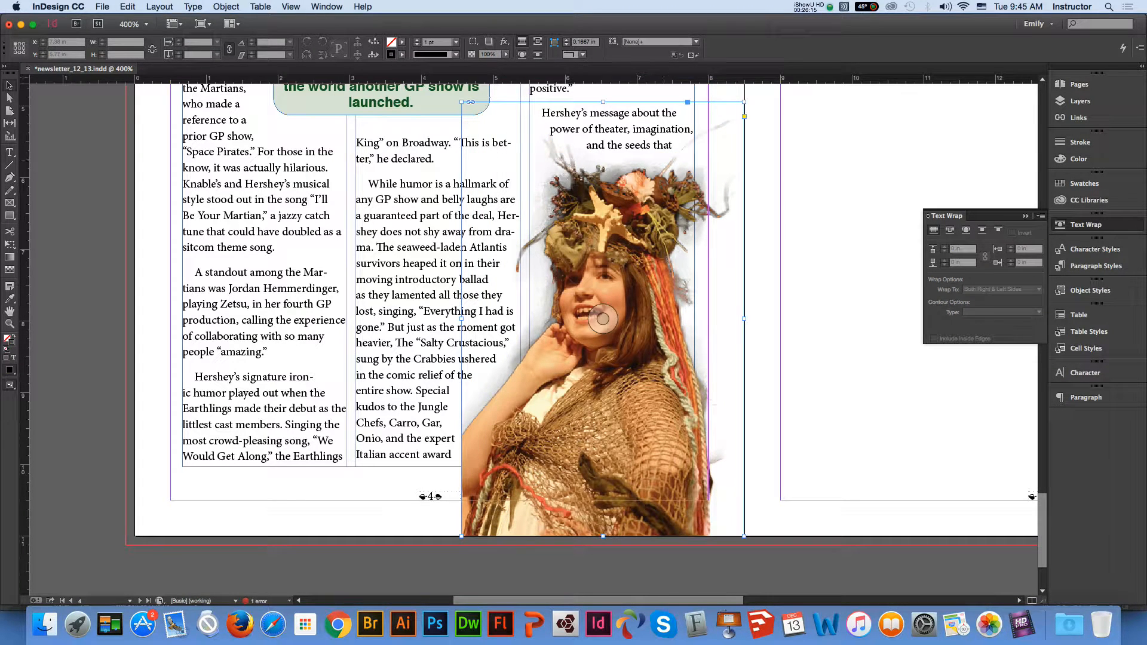
left_click(641, 165)
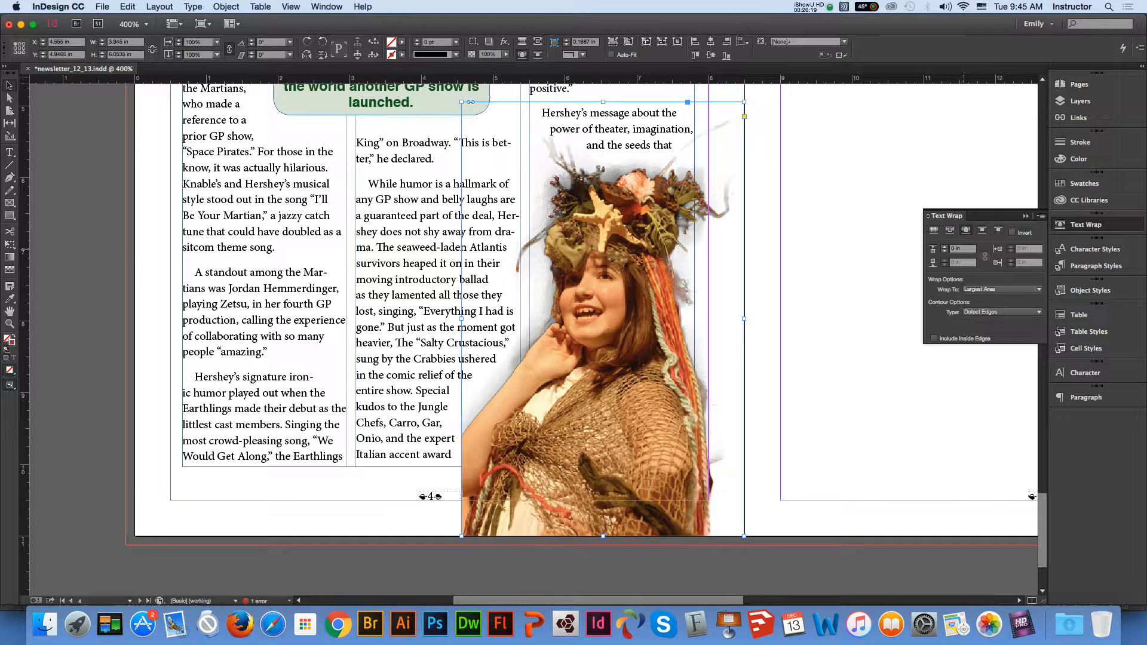
left_click(945, 247)
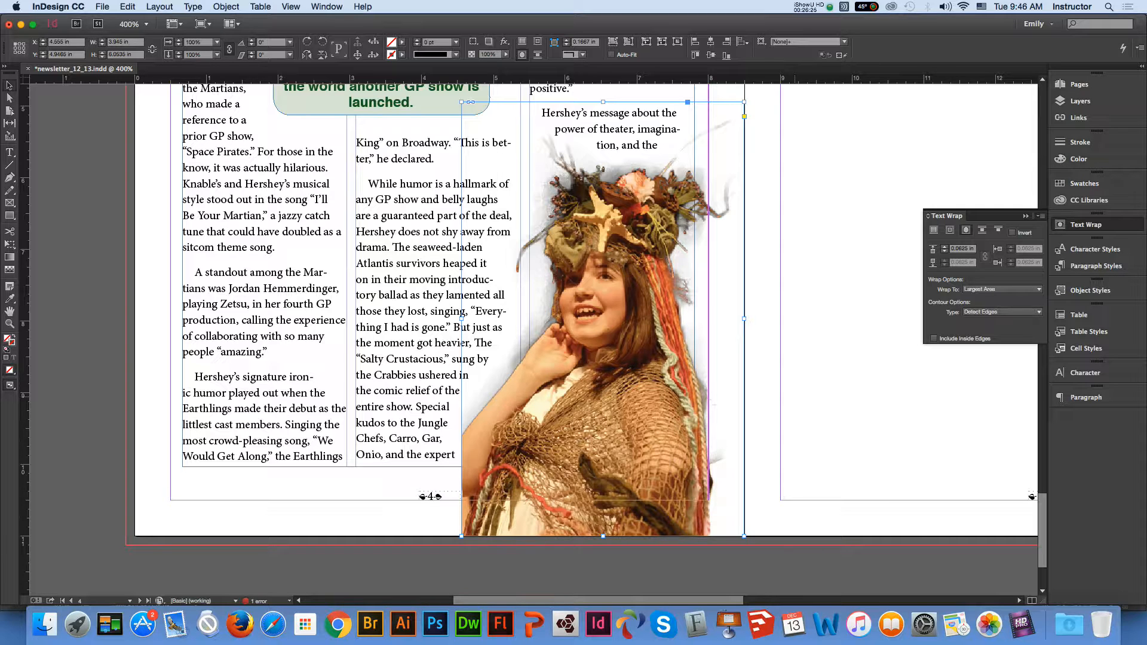
Preview the page 4–5 spread full screen without guides, return to the layout, and save the newsletter
left_click(857, 366)
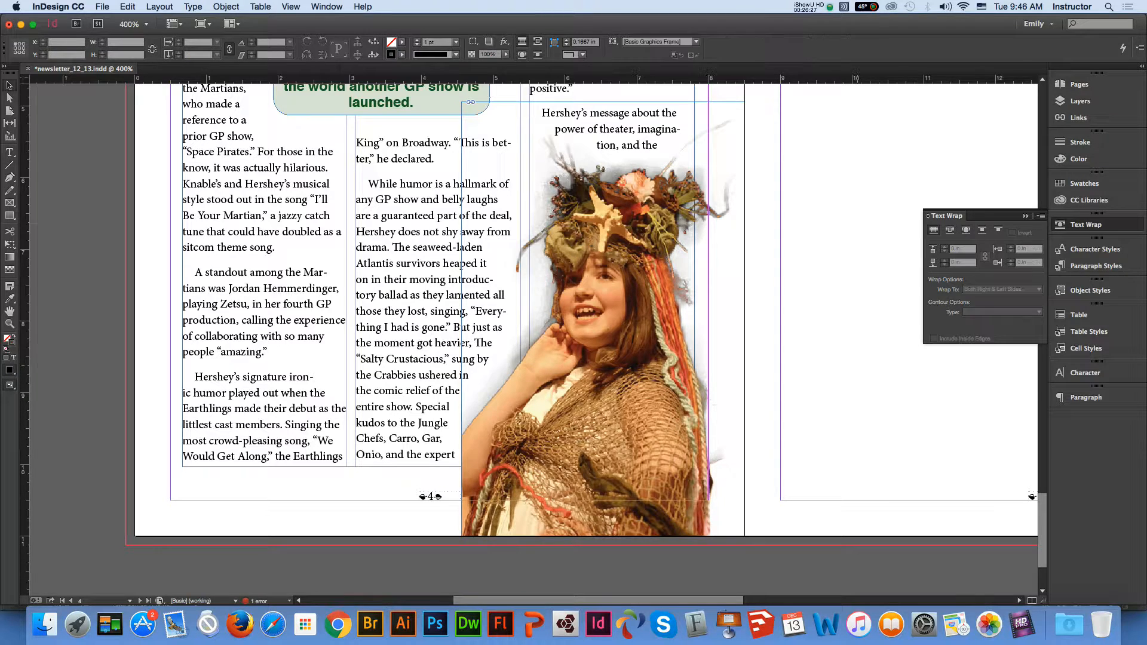
key("super+minus")
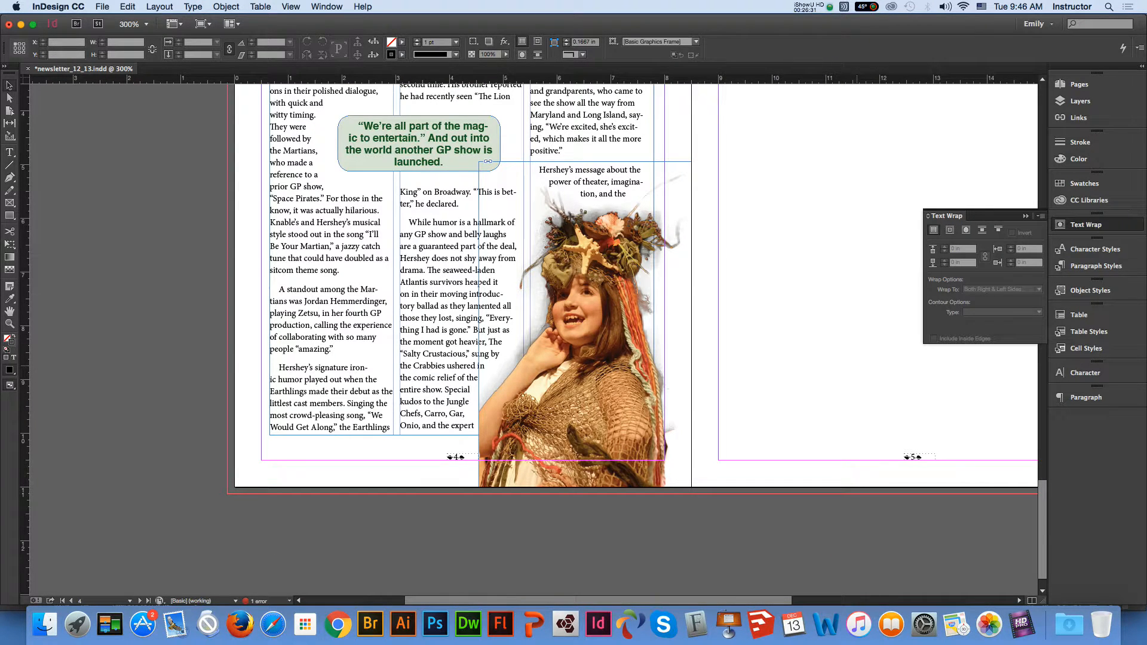
key("shift+w")
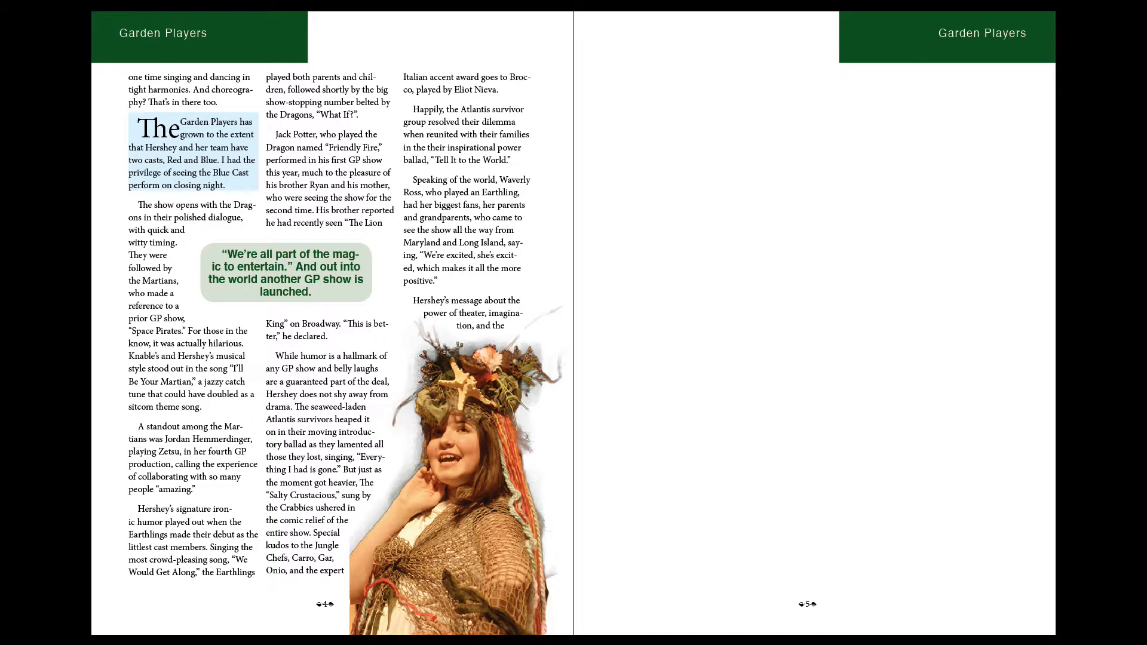
key("Escape")
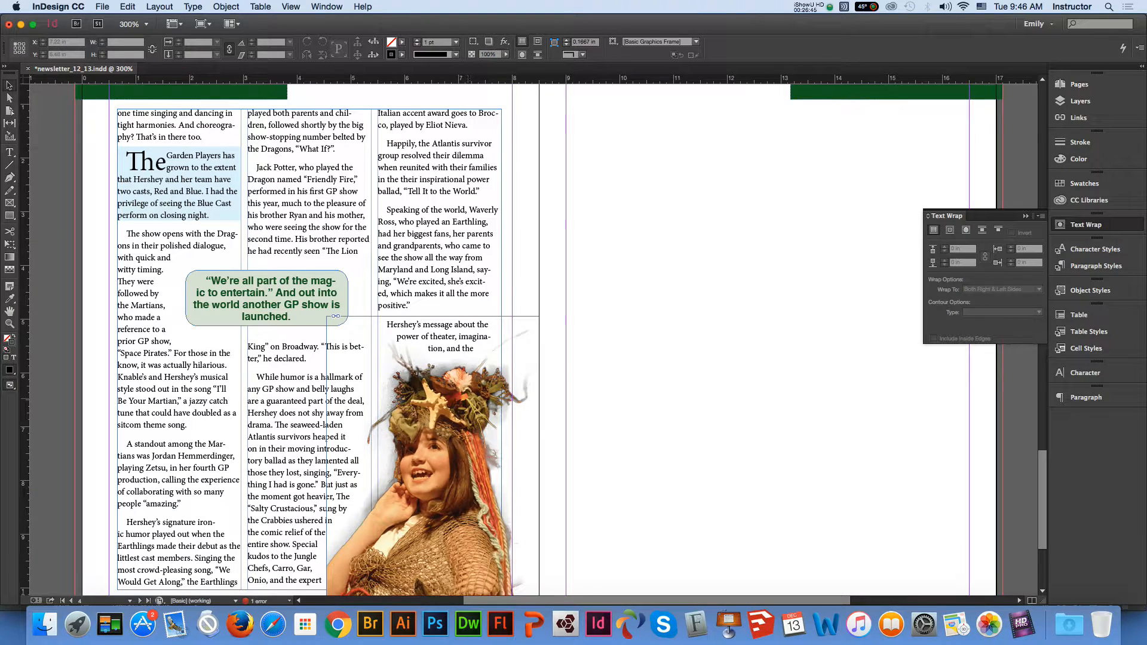
left_click(433, 456)
key("super+s")
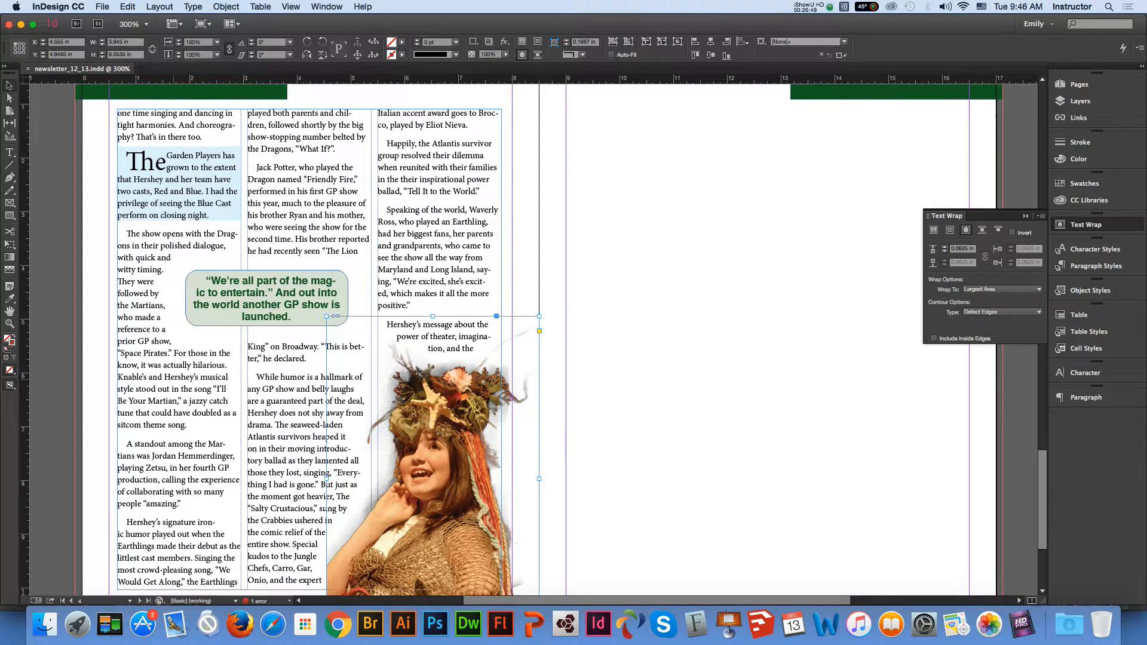
Duplicate the page 4 article text frame onto page 5, placing it within the margins at X 9.18 in and Y 1.24 in
left_click(336, 316)
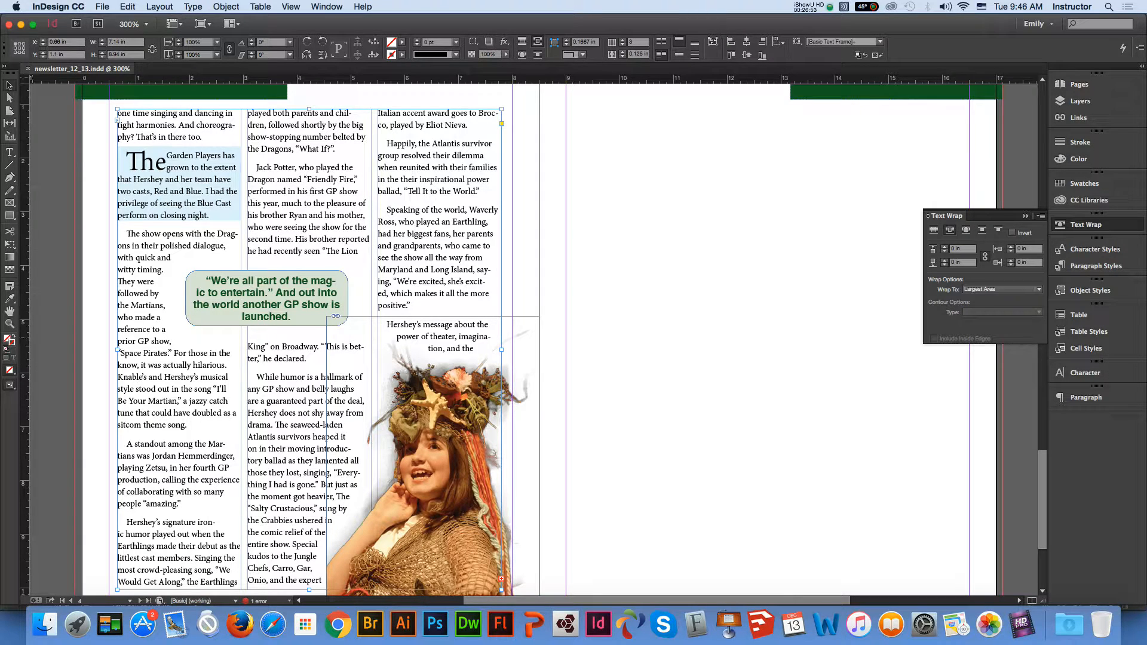
left_click(9, 324)
scroll(532, 341, "down", 3)
scroll(532, 340, "right", 2)
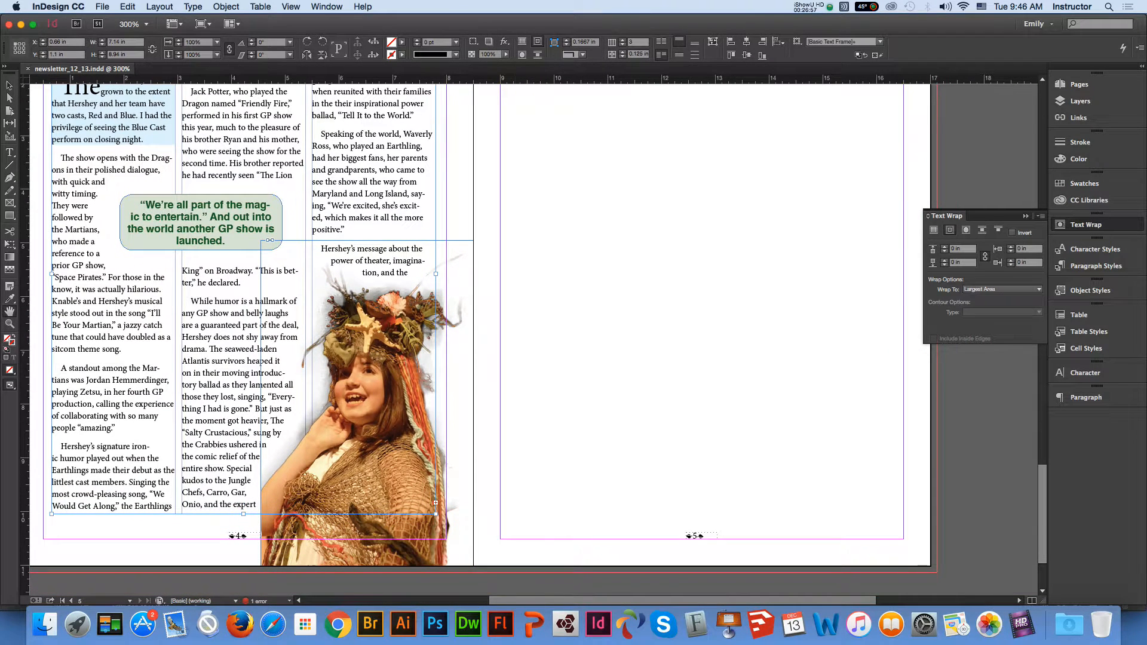
key("v")
left_click_drag(608, 110, 462, 177)
left_click(10, 86)
left_click(499, 262)
key("super+minus")
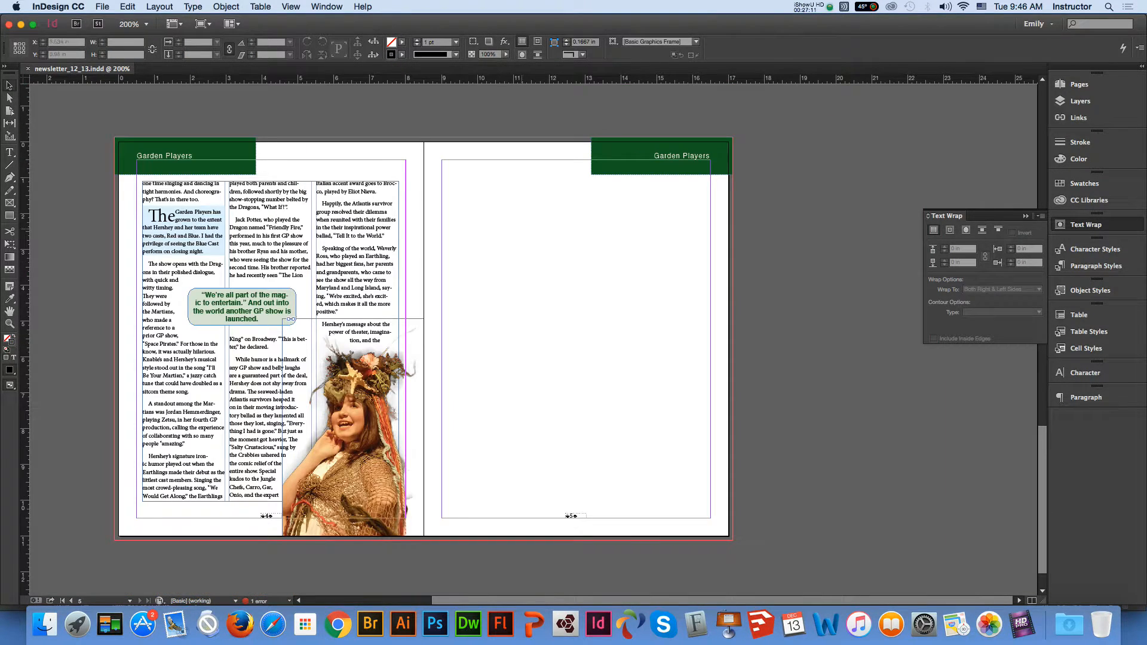
key("t")
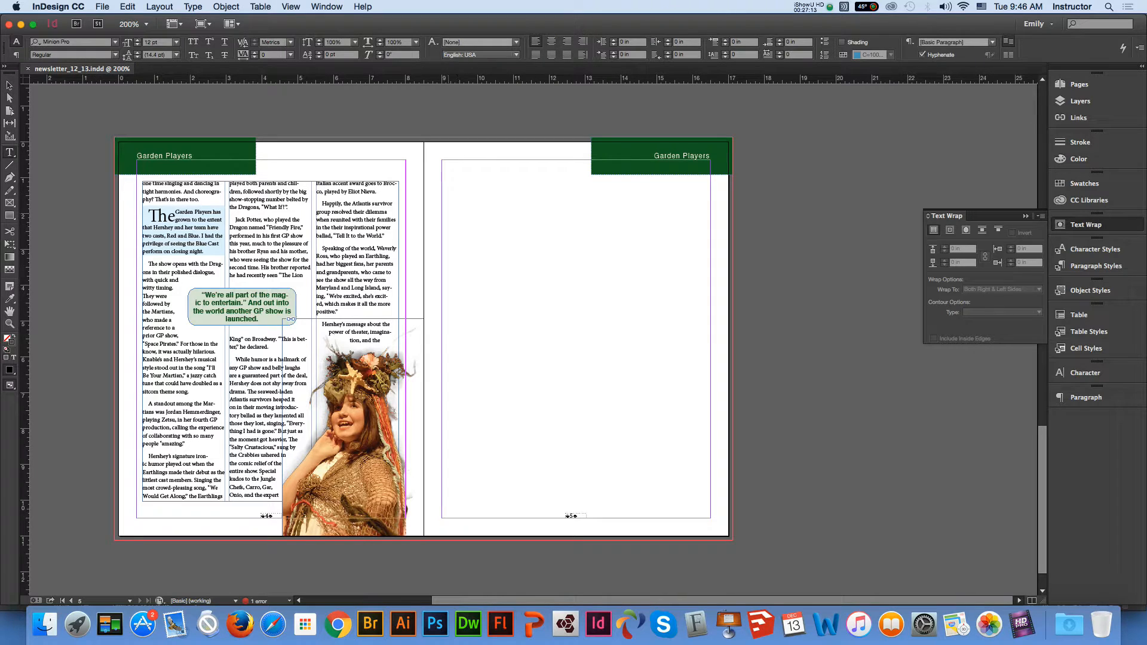
key("Escape")
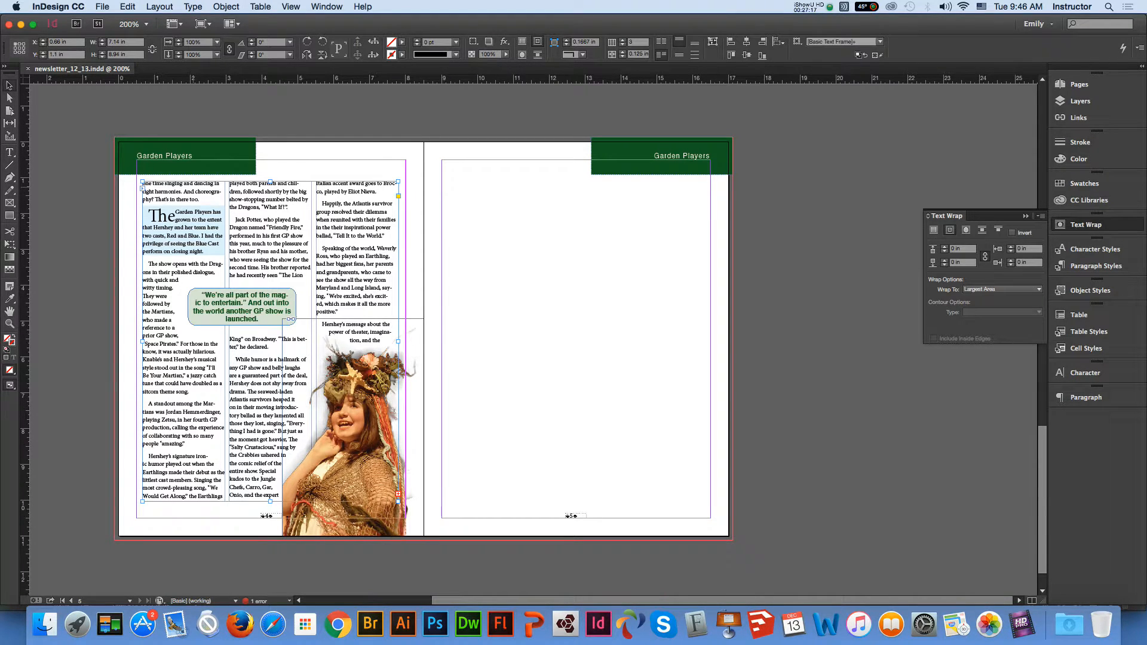
key("super+v")
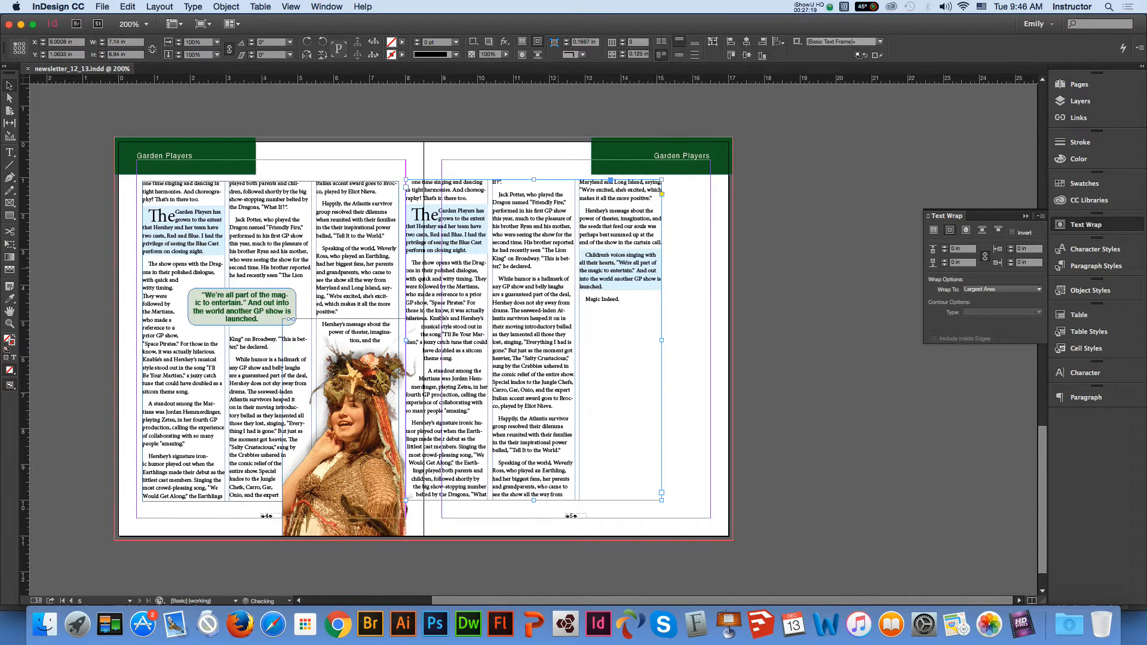
left_click_drag(503, 244, 541, 253)
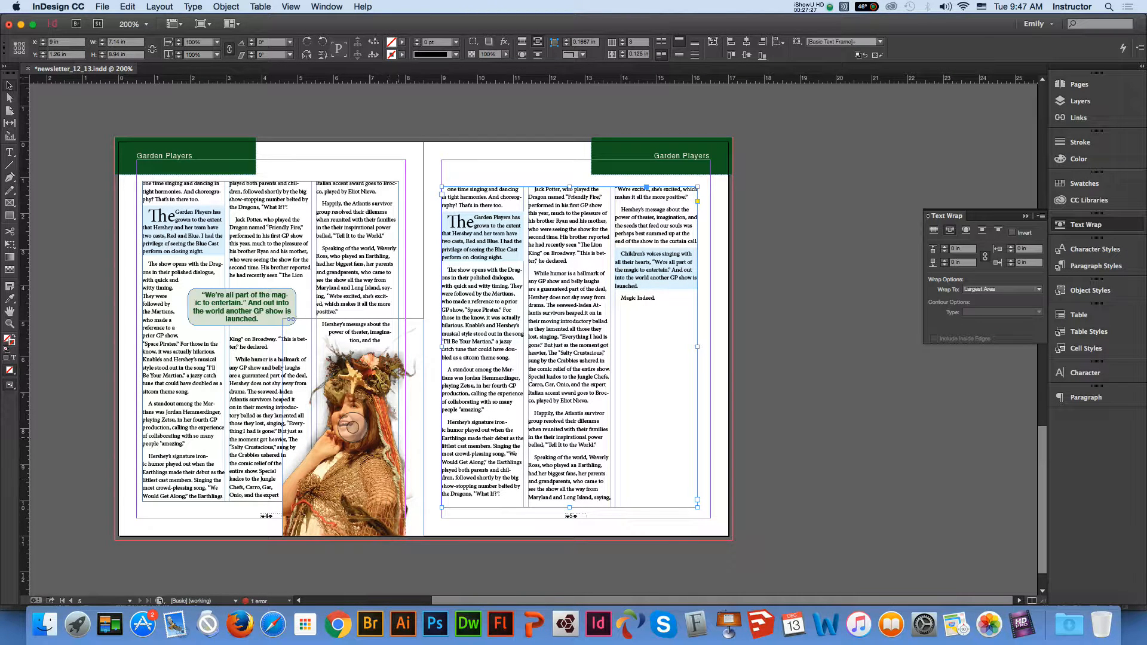
left_click_drag(517, 221, 524, 220)
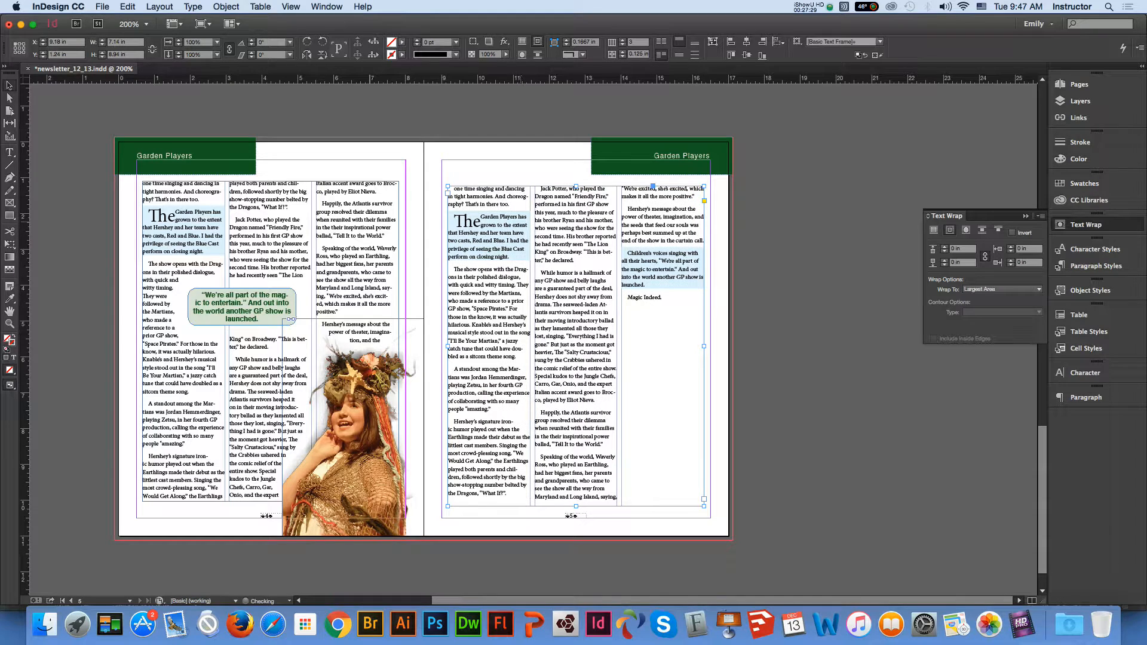
Delete all the text in the duplicated page 5 frame, keeping the empty three-column frame
key("t")
left_click(601, 489)
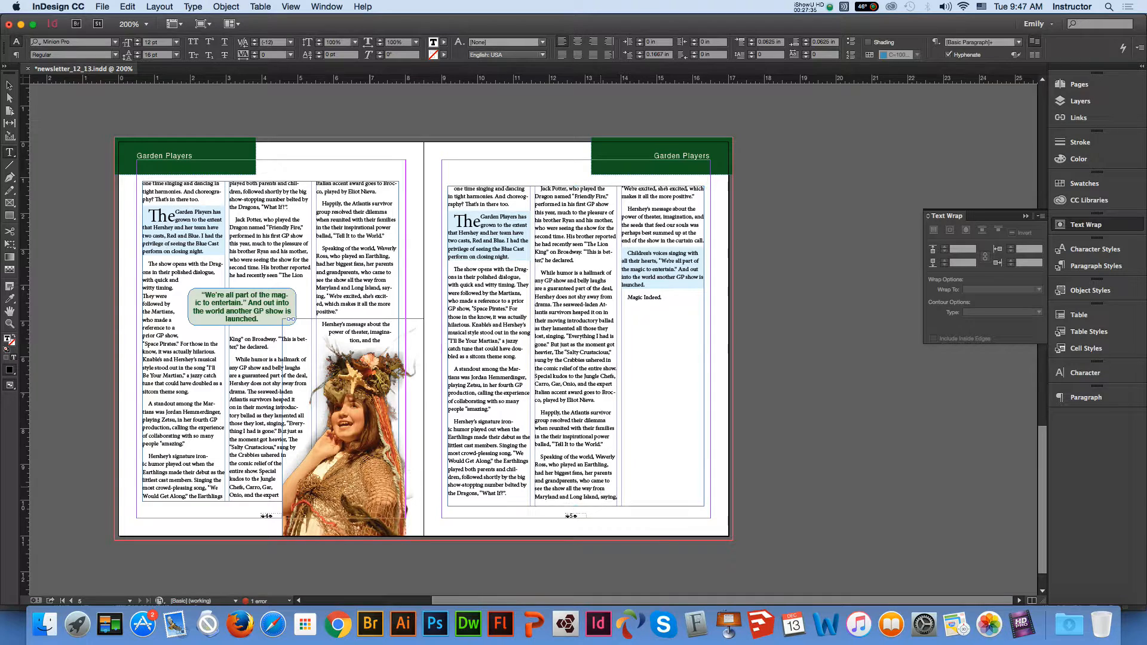
key("super+a")
key("Delete")
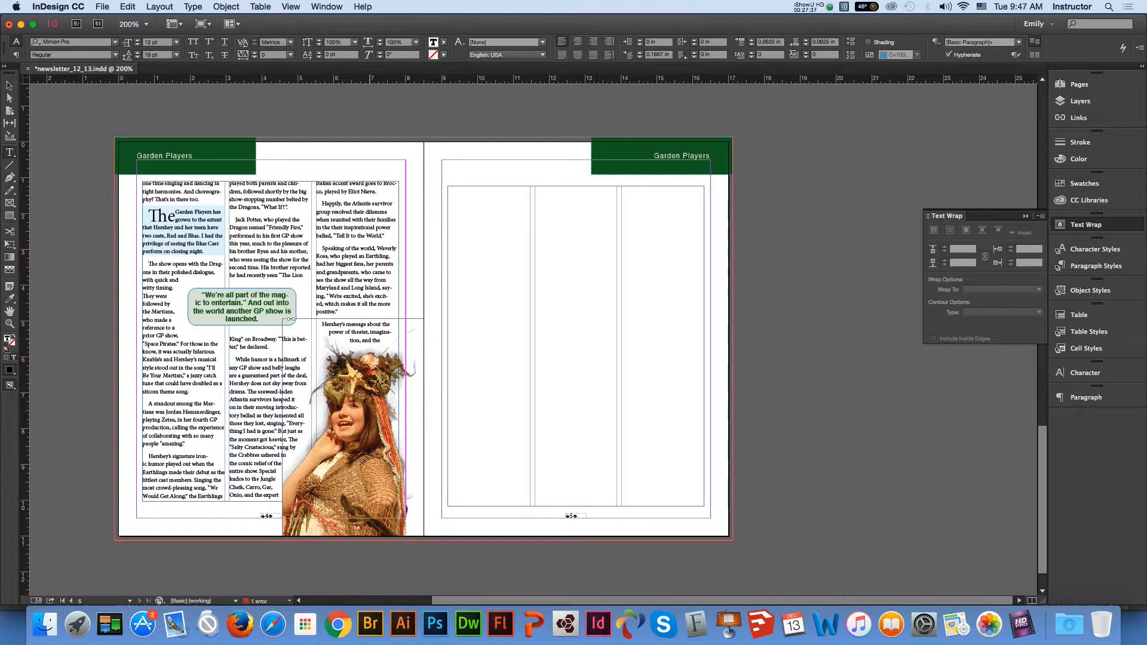
key("Escape")
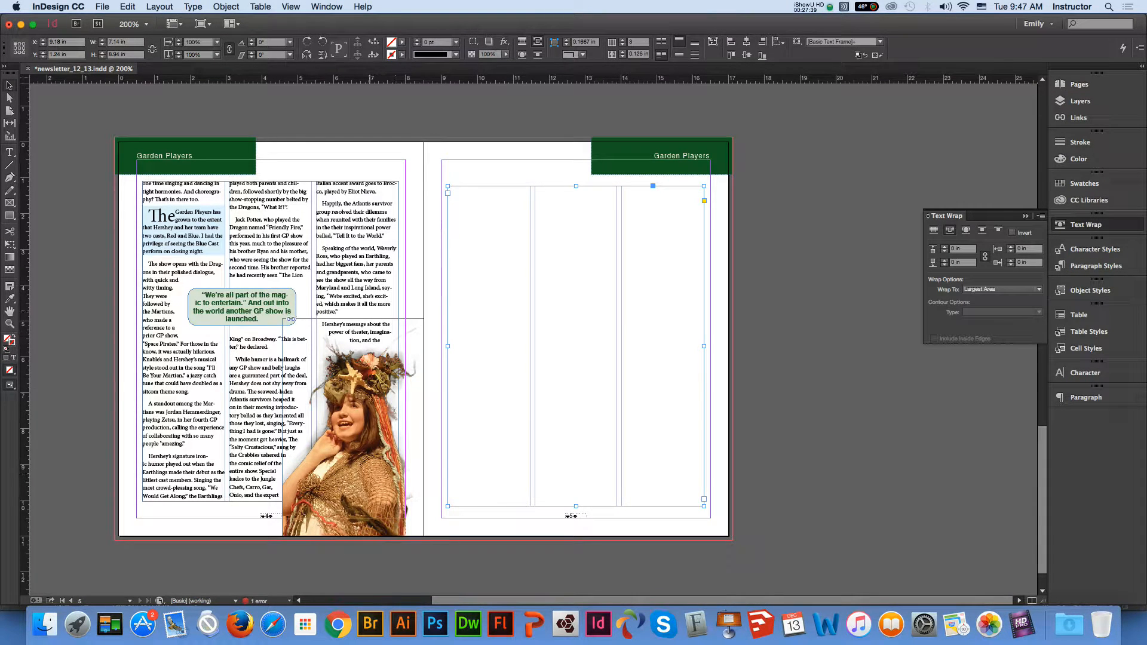
Thread the overset article text from the page 4 frame into the empty three-column frame on page 5
left_click(10, 324)
left_click(434, 425)
key("v")
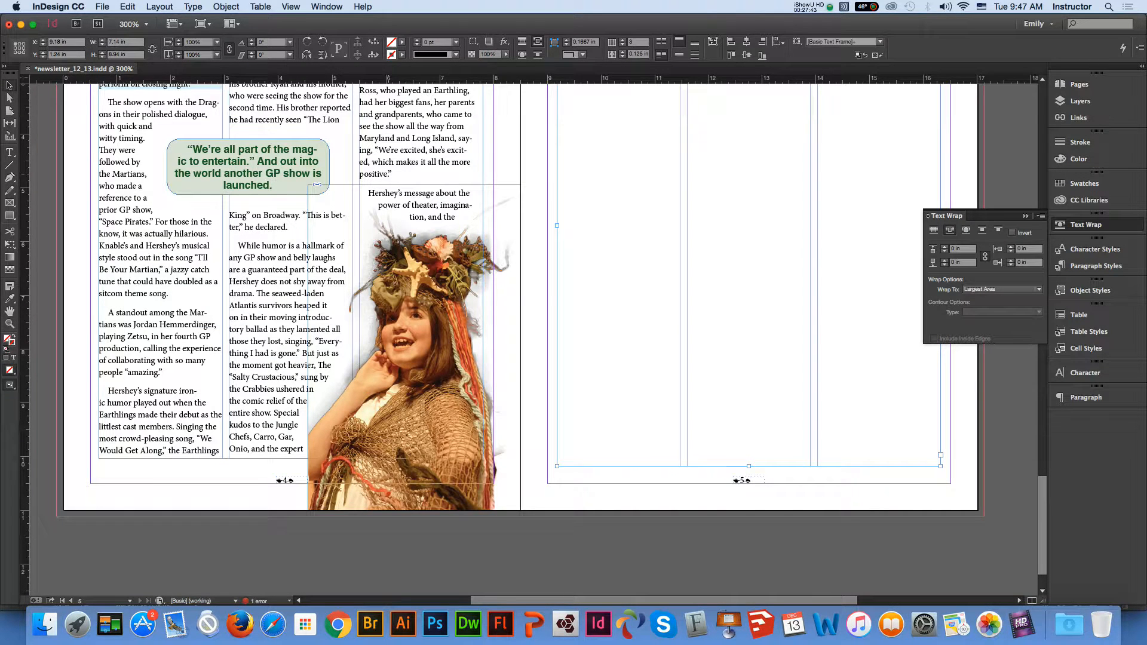
left_click(481, 164)
left_click(483, 447)
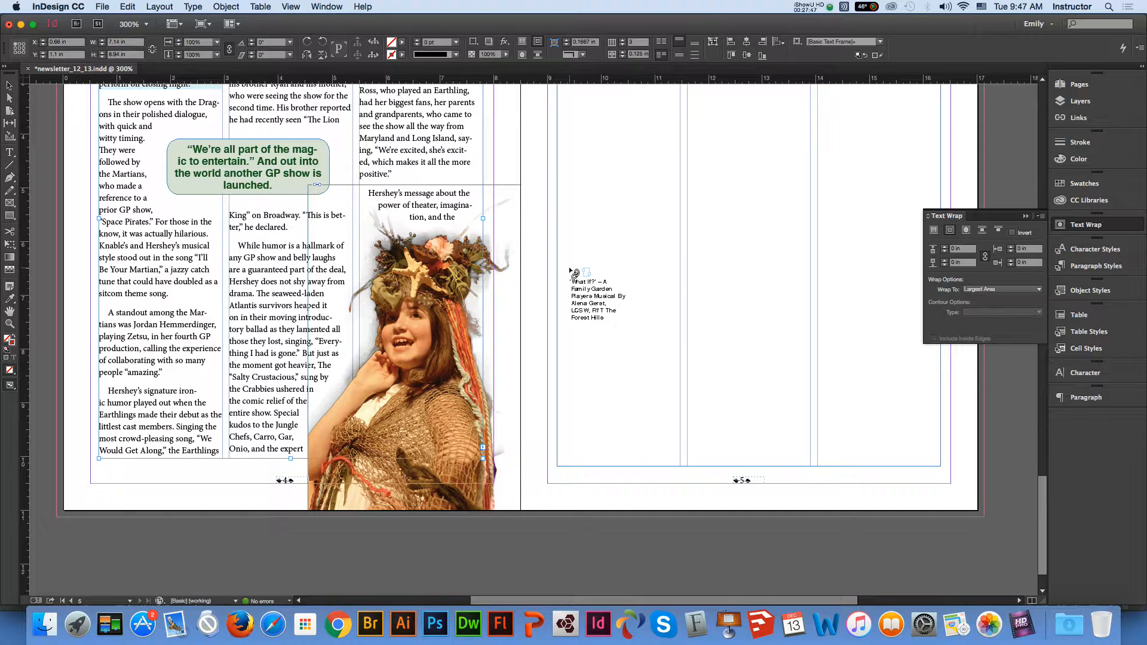
left_click(570, 268)
Split two long page 4 paragraphs by starting new ones at "They were followed" and "But just as the moment"
left_click(10, 323)
scroll(531, 341, "up", 5)
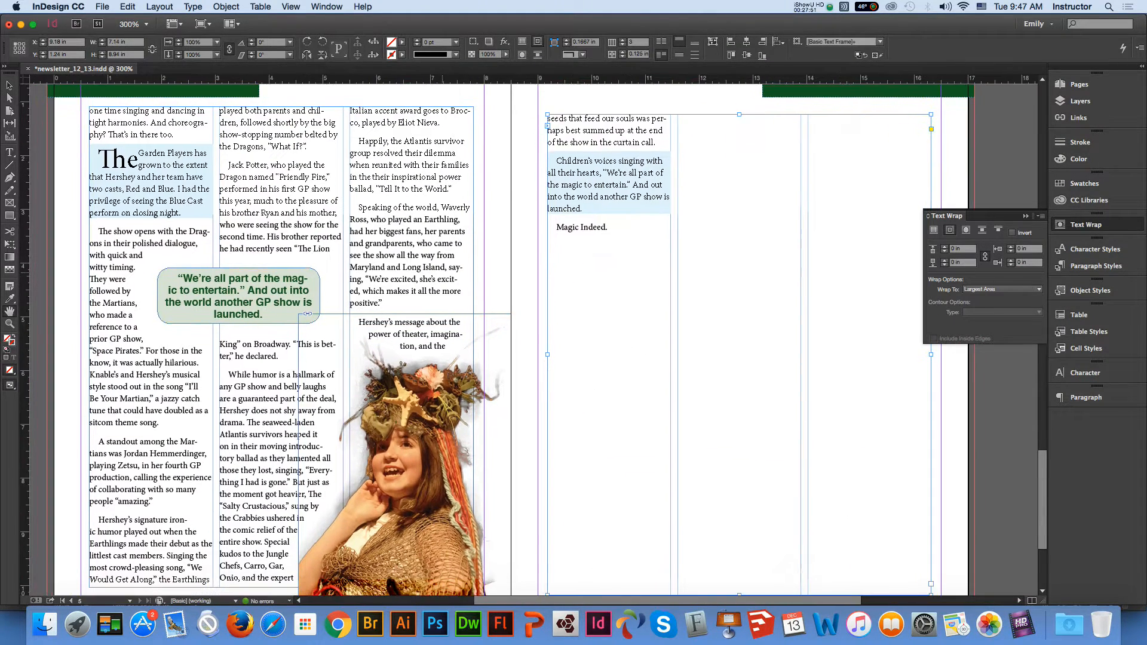
left_click(10, 153)
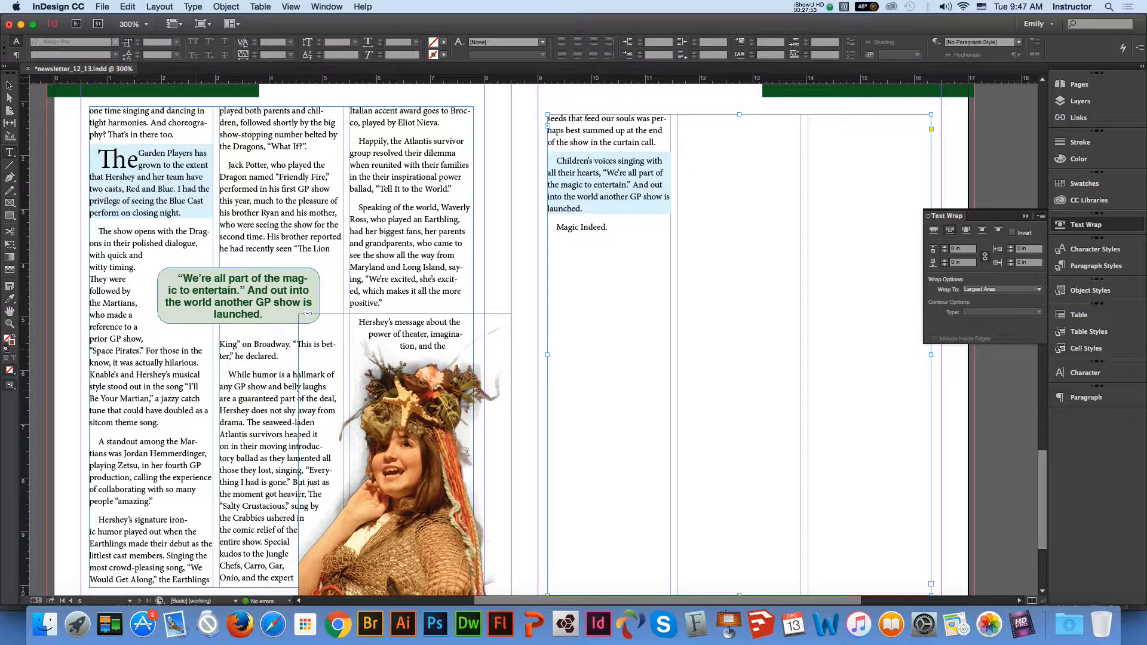
left_click(149, 350)
key("Return")
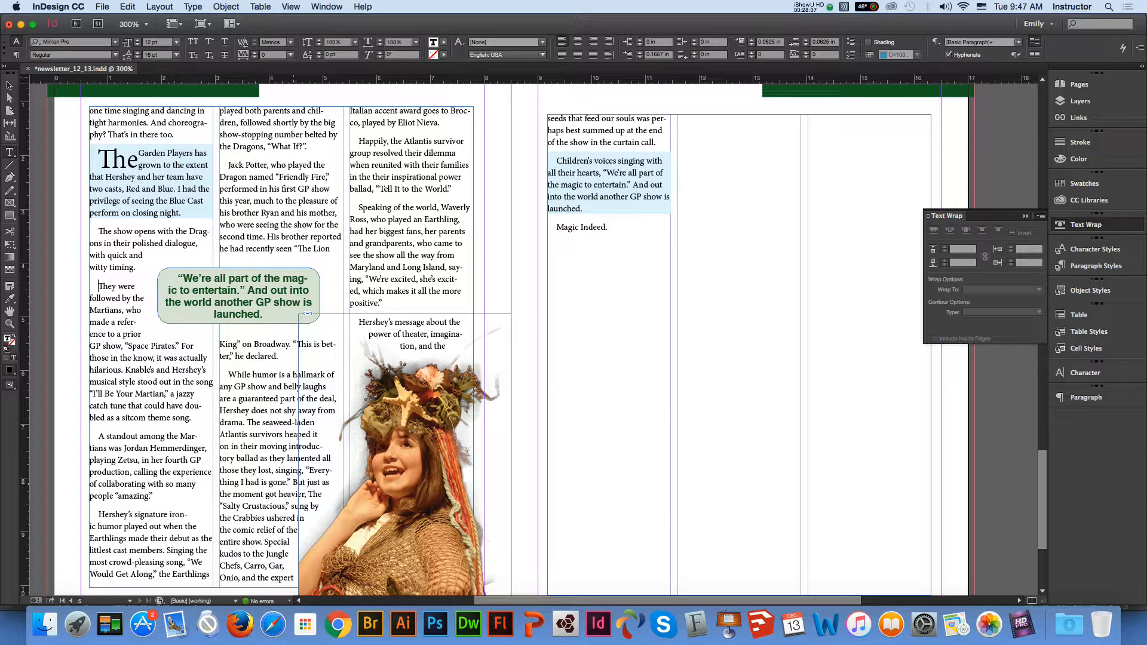
left_click(292, 482)
key("Return")
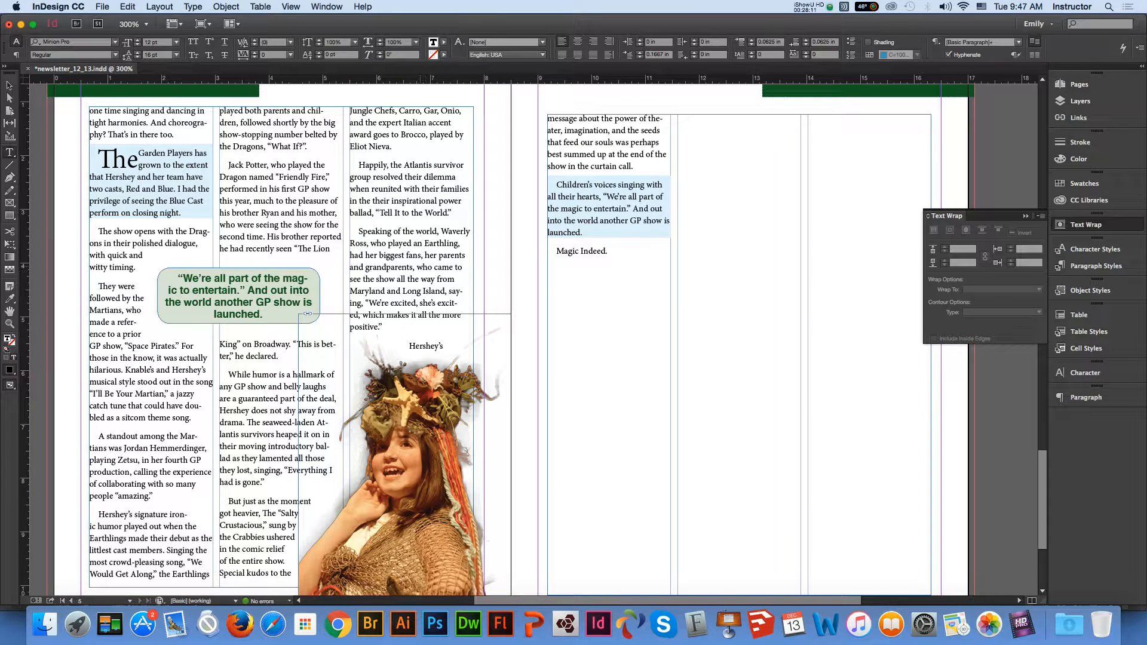
In page 3's third column, rejoin the broken line at "complement to the music" and start a new paragraph at "Perhaps one of the most"
left_click(9, 311)
left_click_drag(583, 239, 556, 451)
left_click_drag(414, 286, 401, 468)
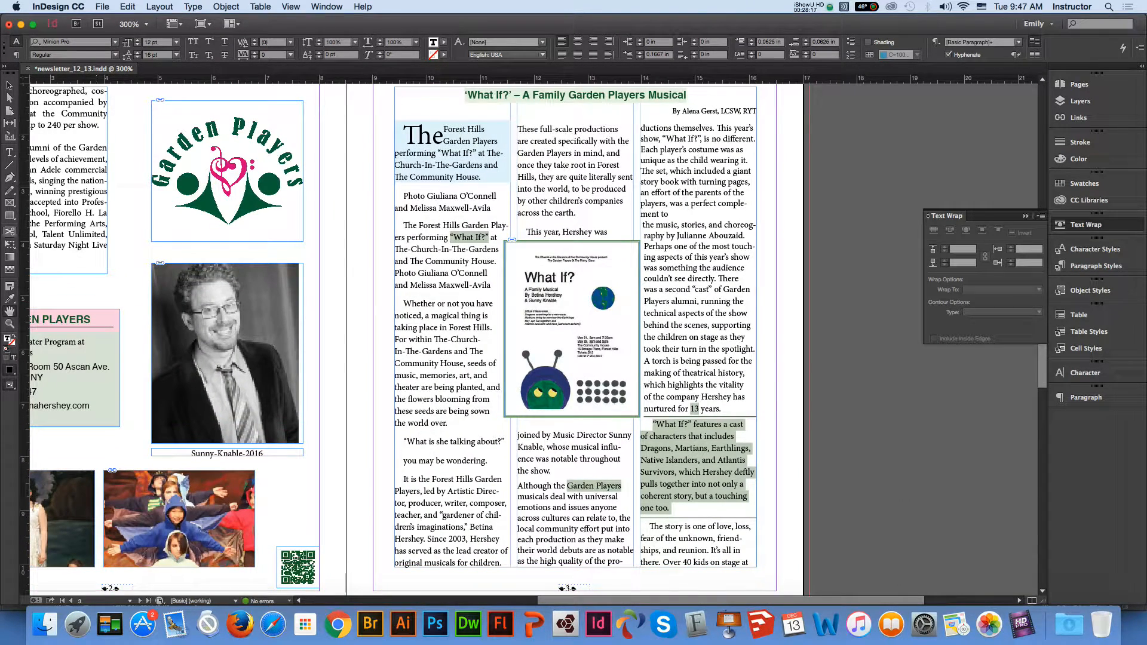
left_click(9, 151)
left_click(643, 225)
key("BackSpace")
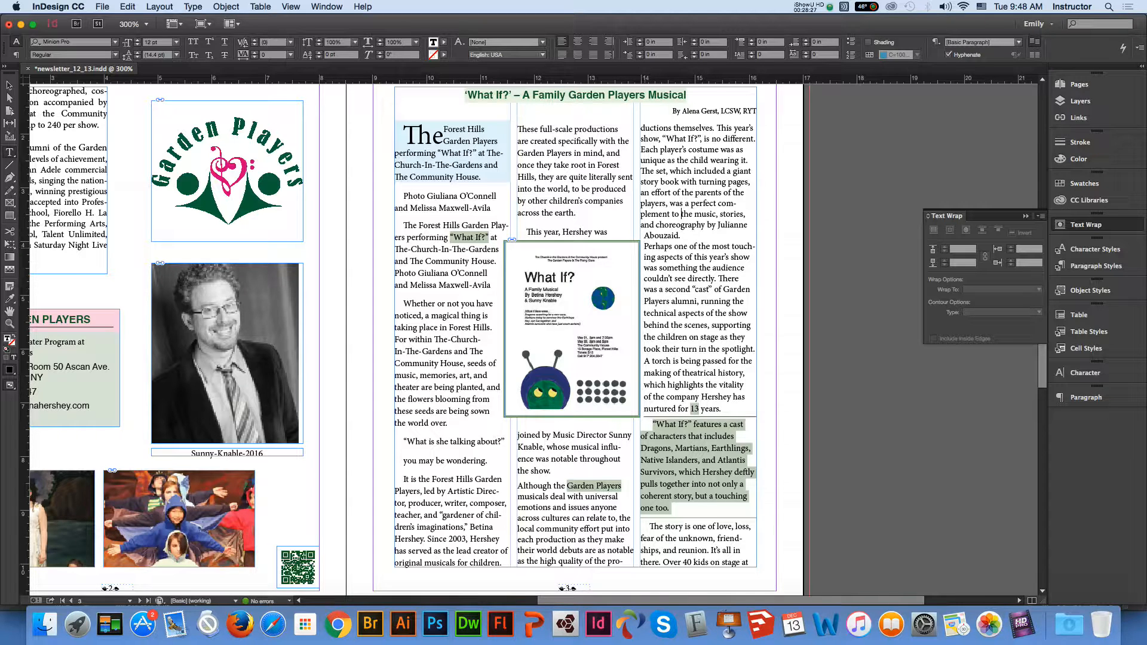
key("Return")
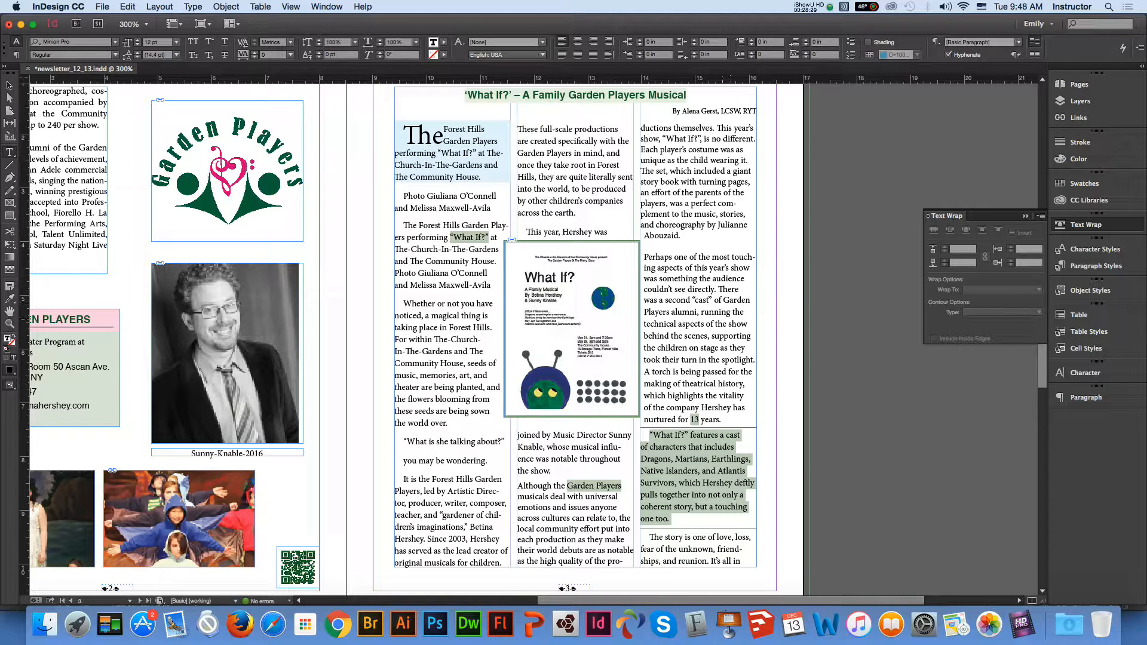
In page 3's third column, start a new paragraph at "There was a second 'cast'", separated by a blank line
key("Return")
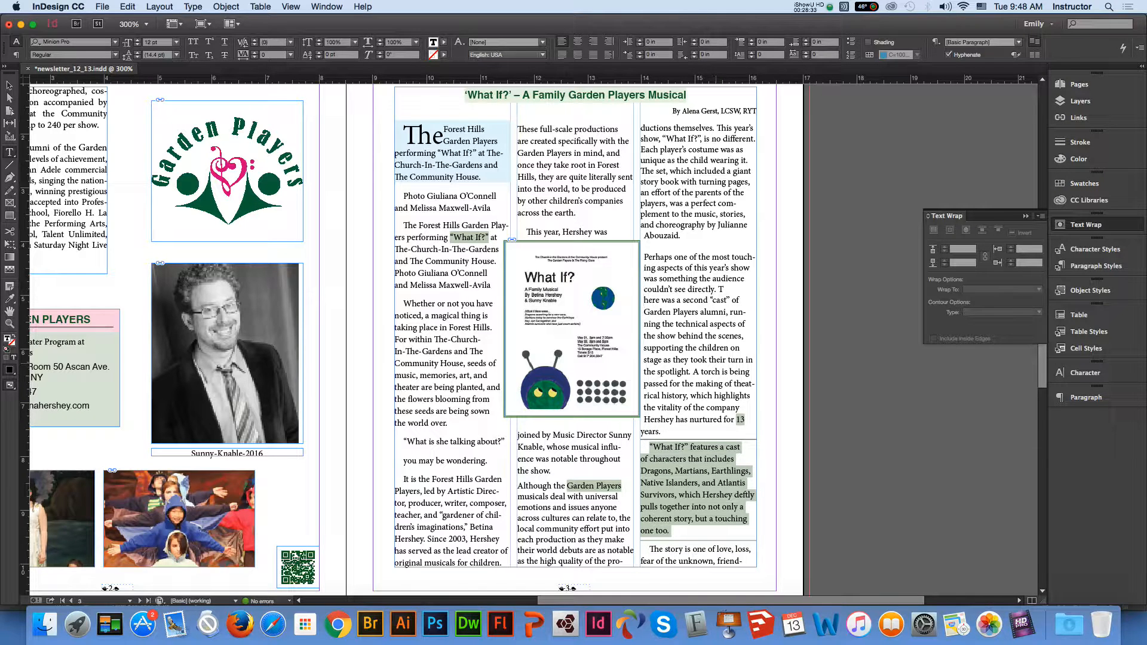
key("BackSpace")
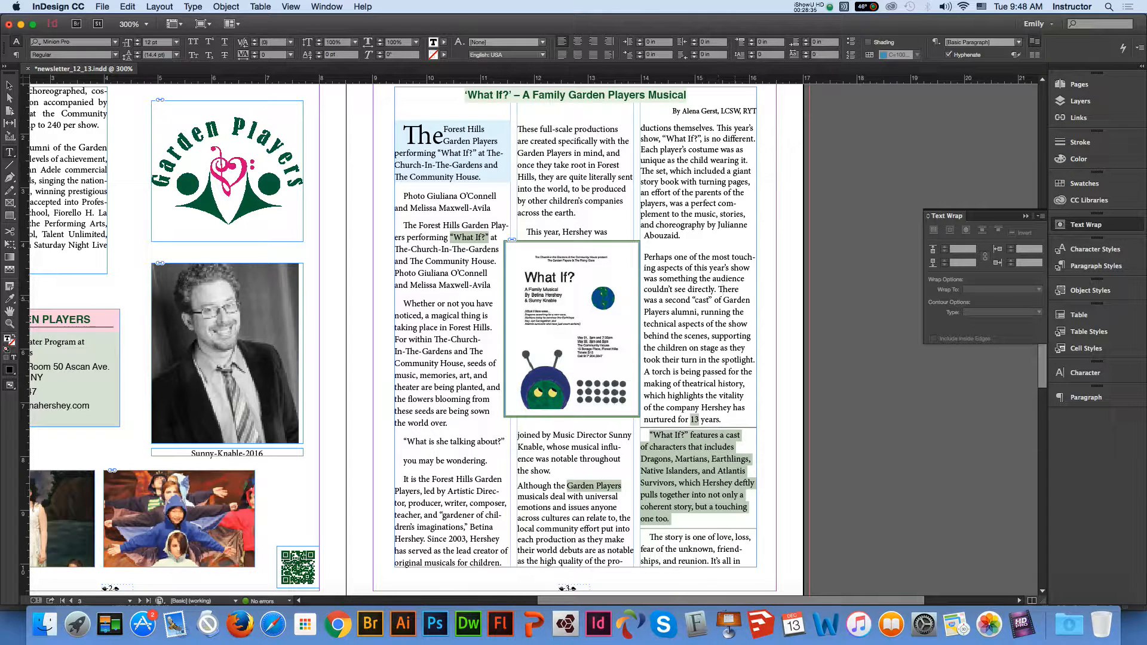
key("Return")
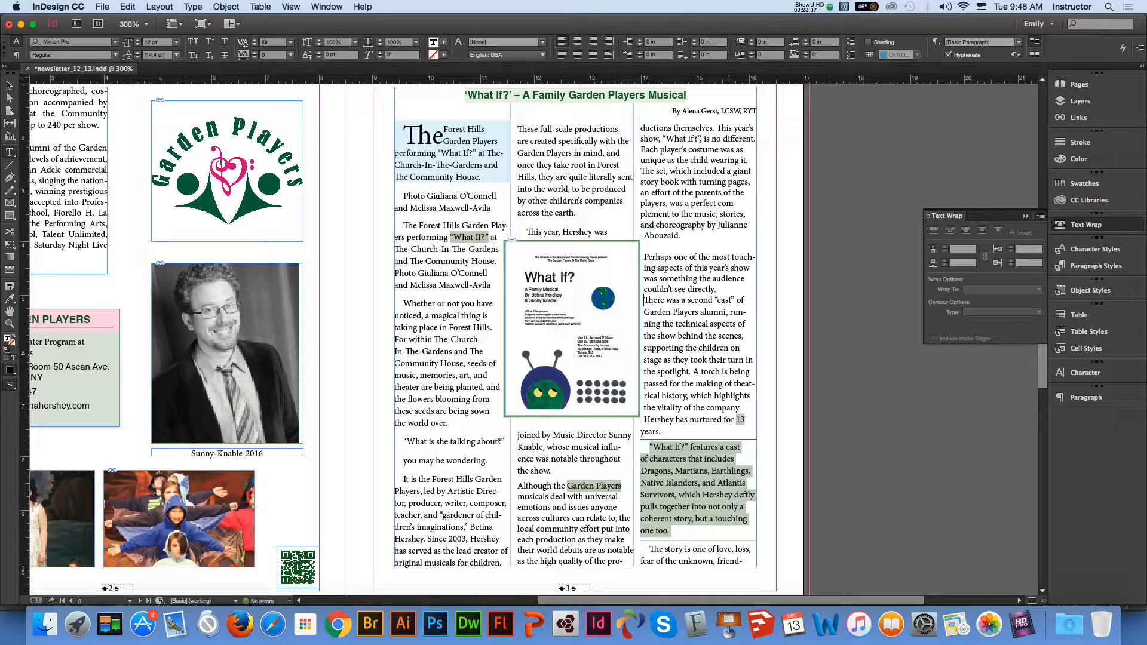
key("Return")
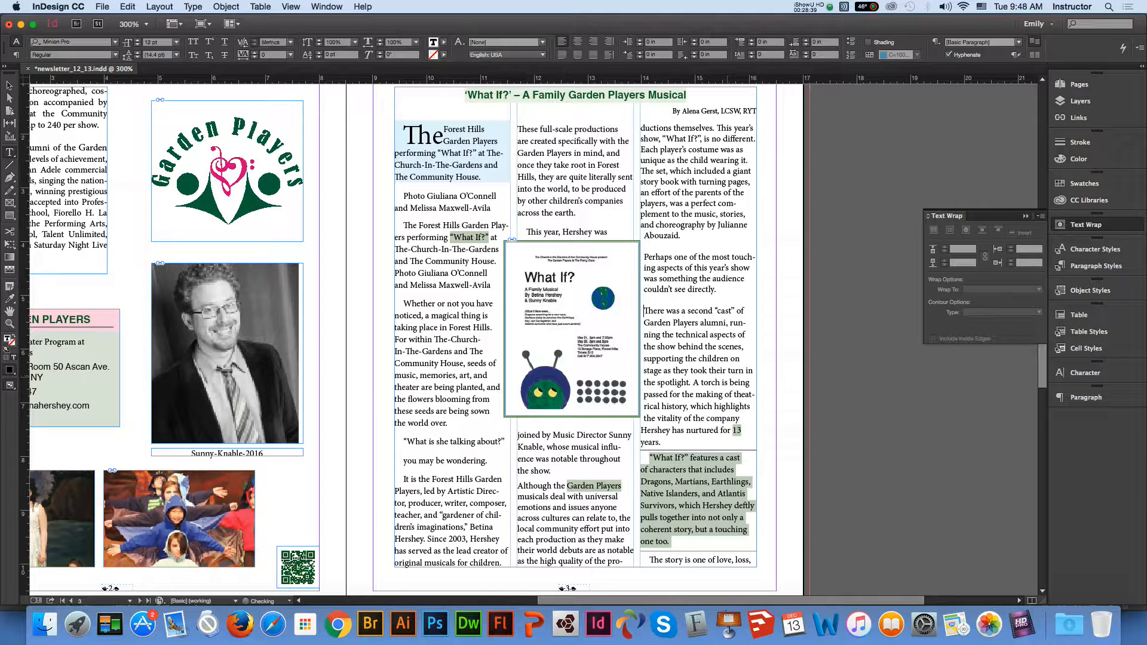
Select the three-column text frame on page 5, save the newsletter document, and clear the selection
scroll(413, 341, "down", 10)
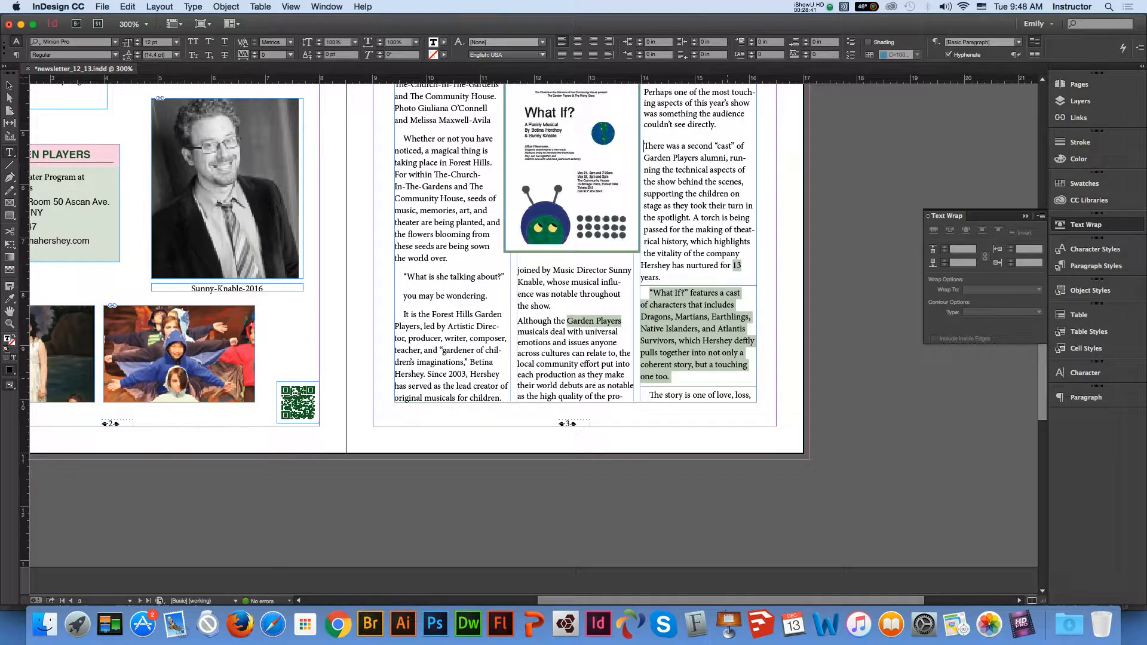
scroll(413, 341, "down", 13)
scroll(413, 341, "down", 3)
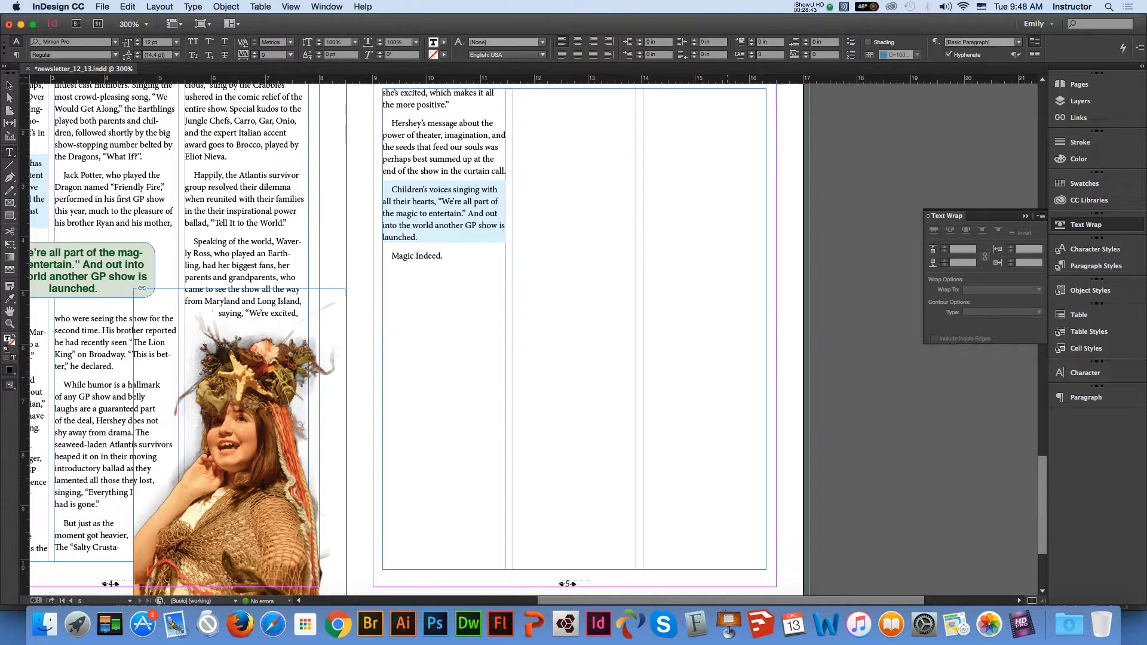
left_click(9, 86)
left_click(427, 347)
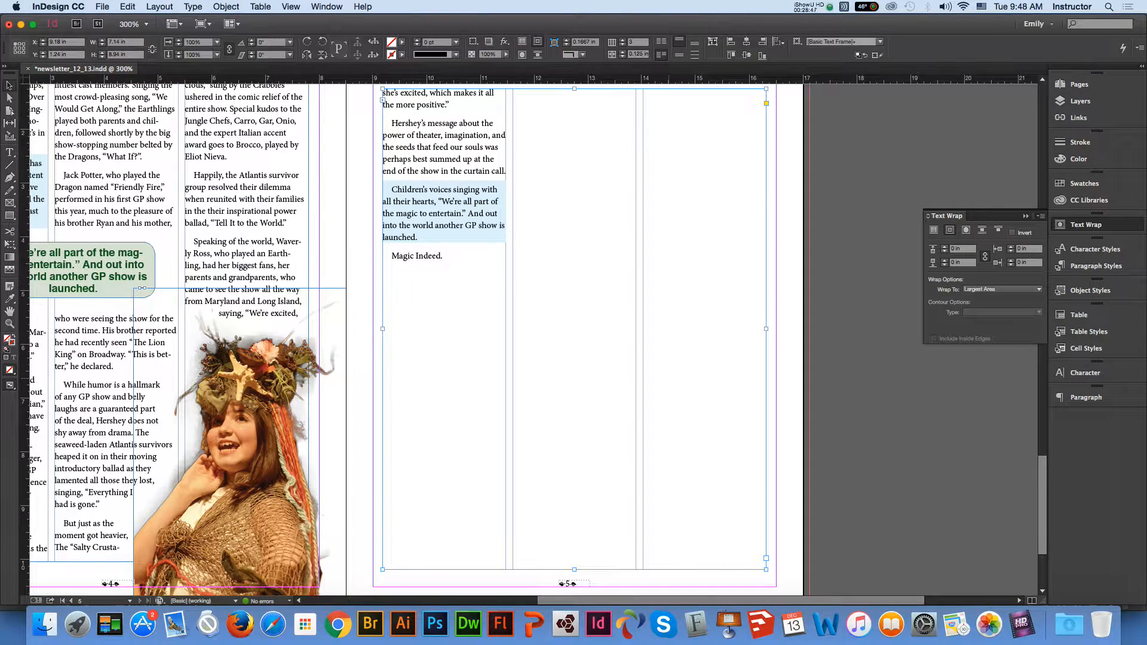
key("super+minus")
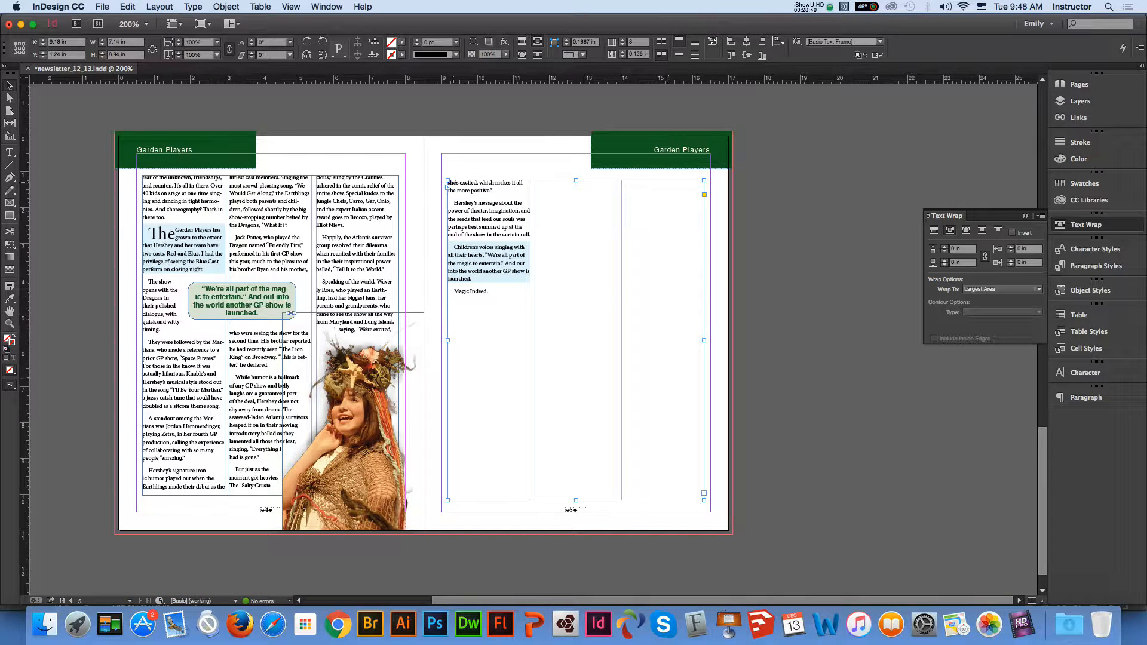
left_click(103, 7)
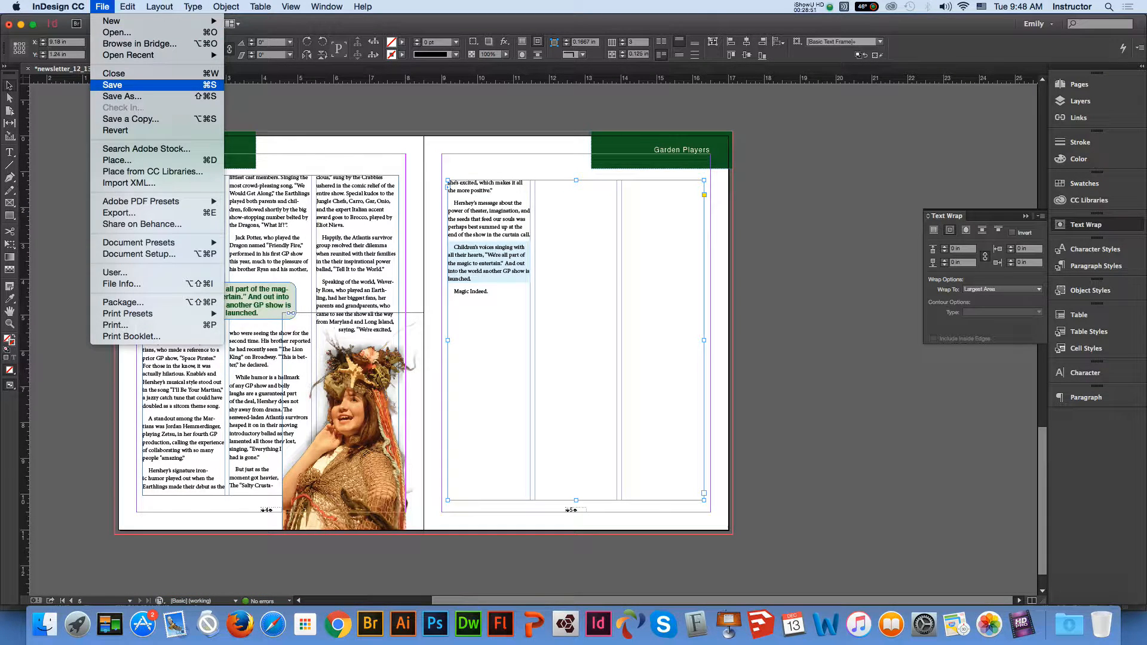
left_click(112, 85)
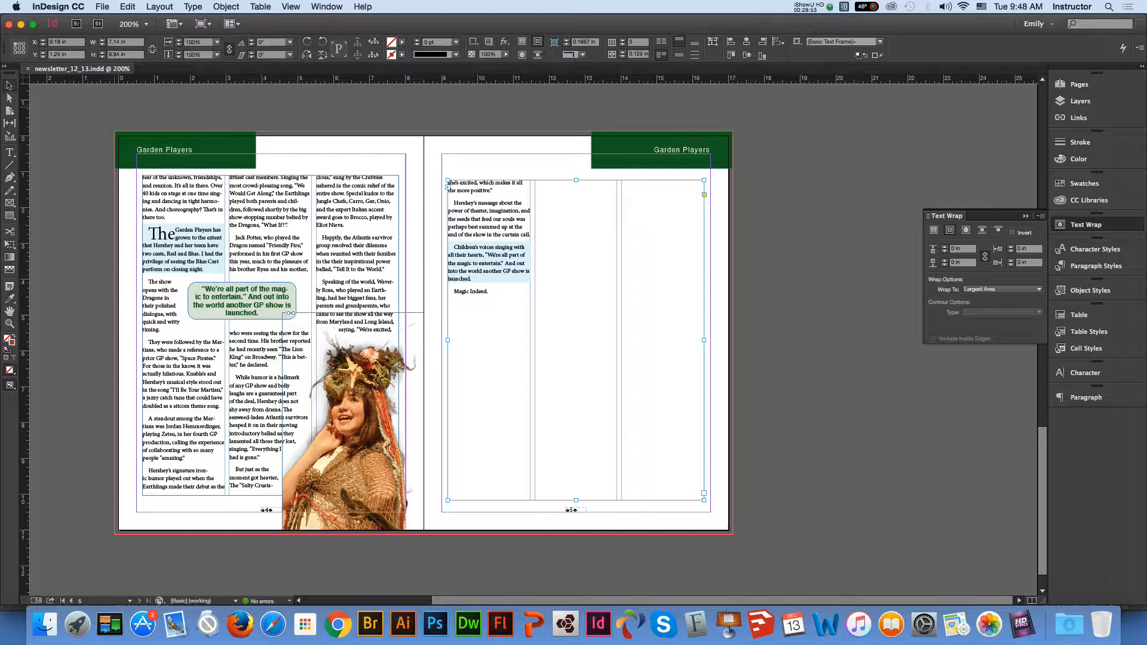
left_click(239, 108)
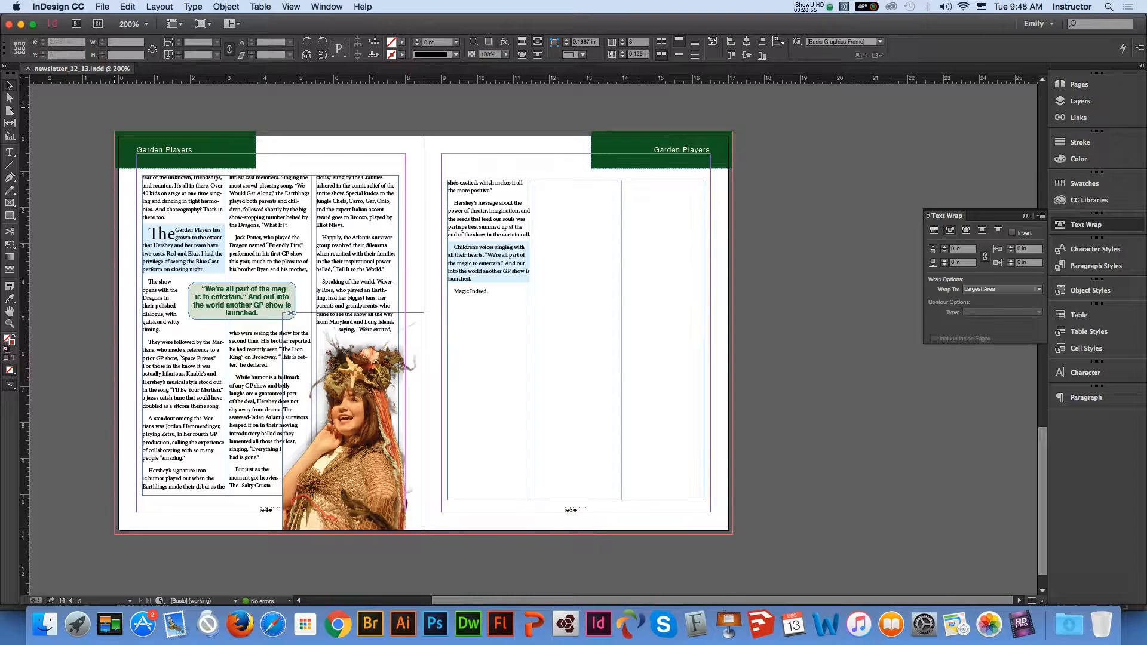
Move the singer photo to the lower part of page 5 to test the text reflow, and return it to page 4
left_click(367, 378)
left_click_drag(368, 382, 672, 376)
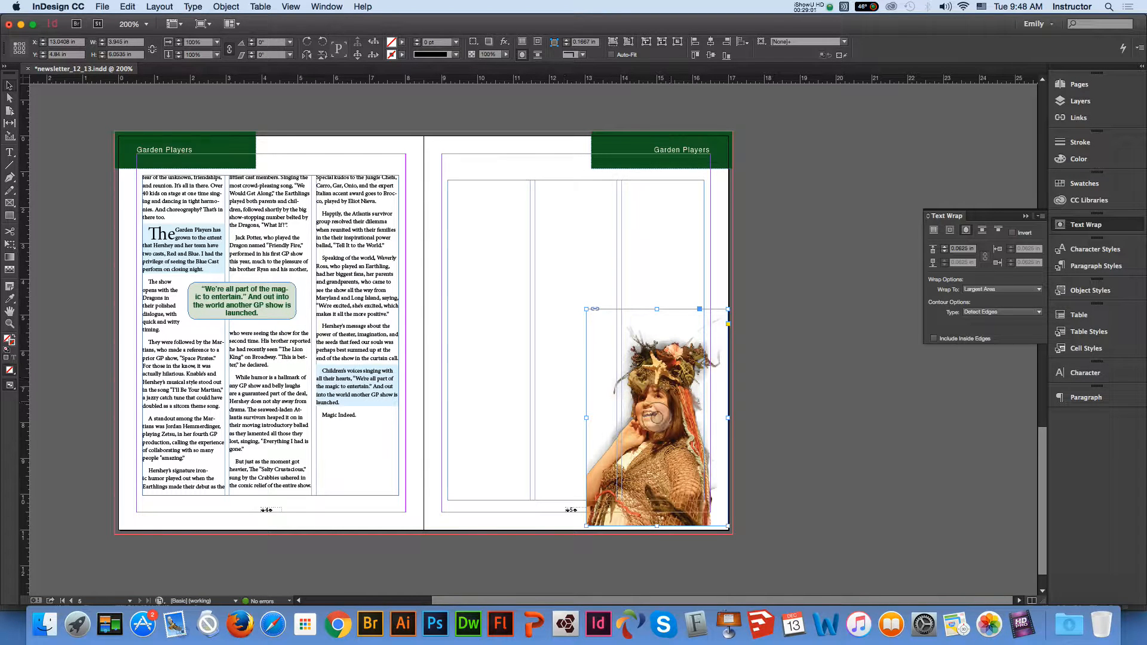
left_click_drag(675, 390, 367, 393)
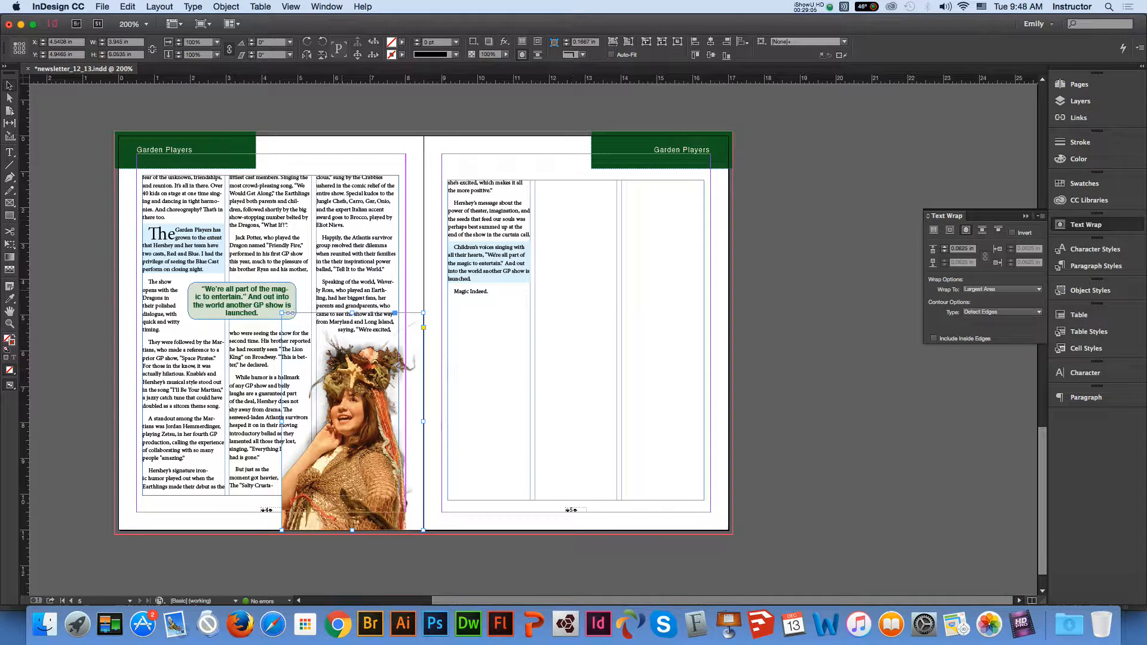
Select the page 5 text frame and save the newsletter with the singer photo on page 4
left_click(501, 361)
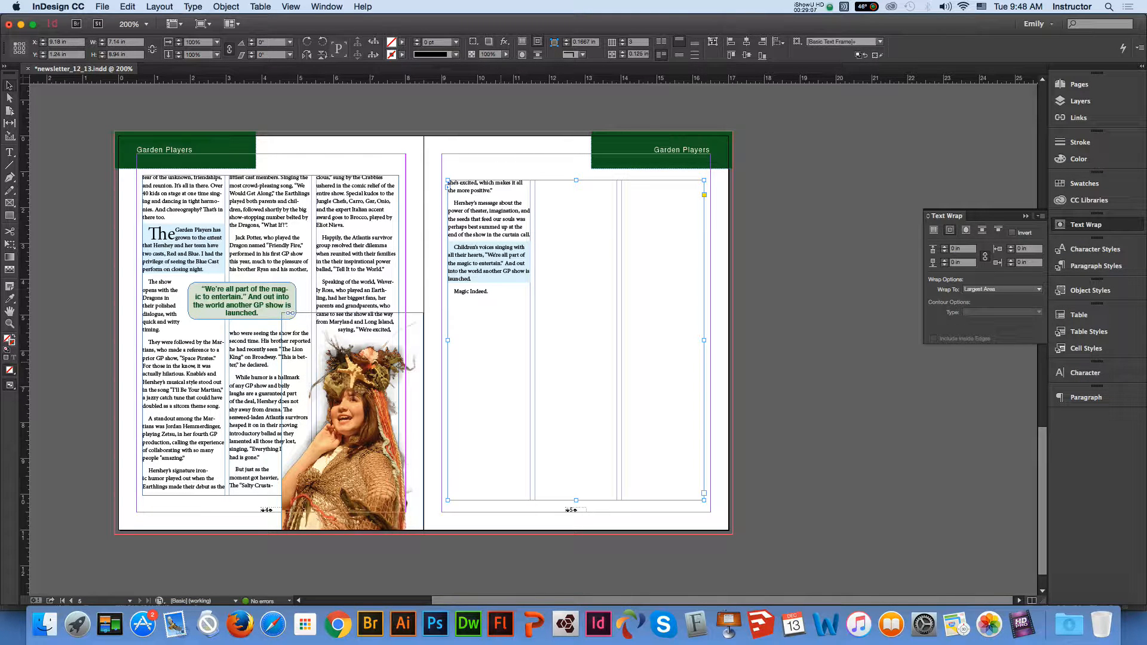
left_click(102, 6)
left_click(114, 85)
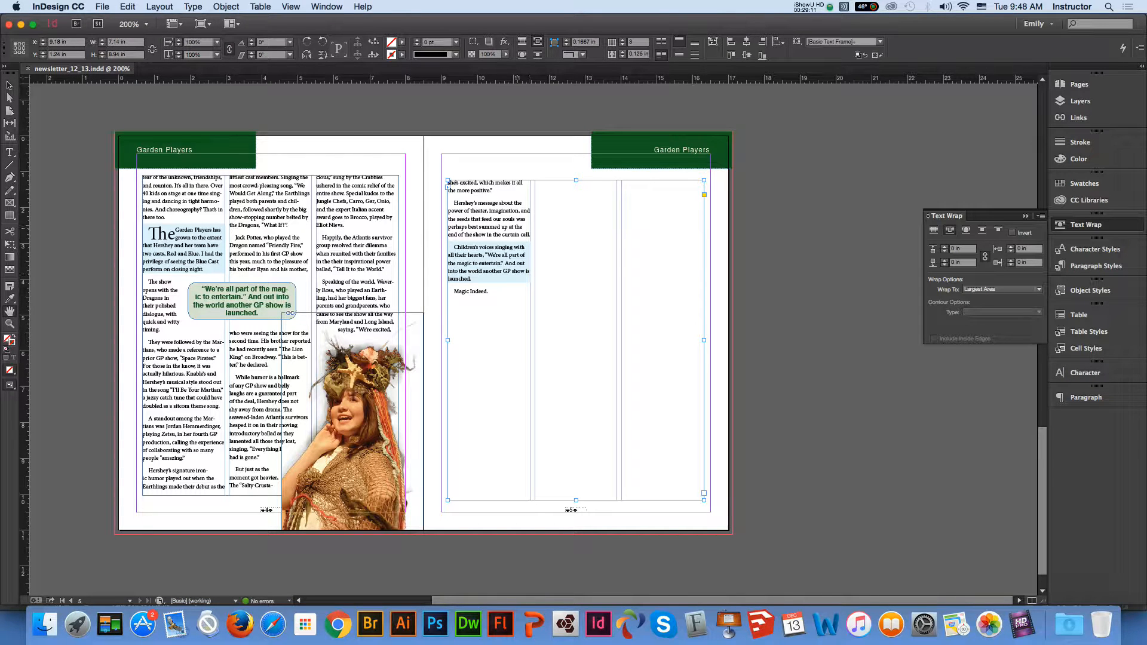
Review the layouts of the page 4–5 and page 2–3 spreads, and deselect the text frame
left_click_drag(517, 228, 535, 250)
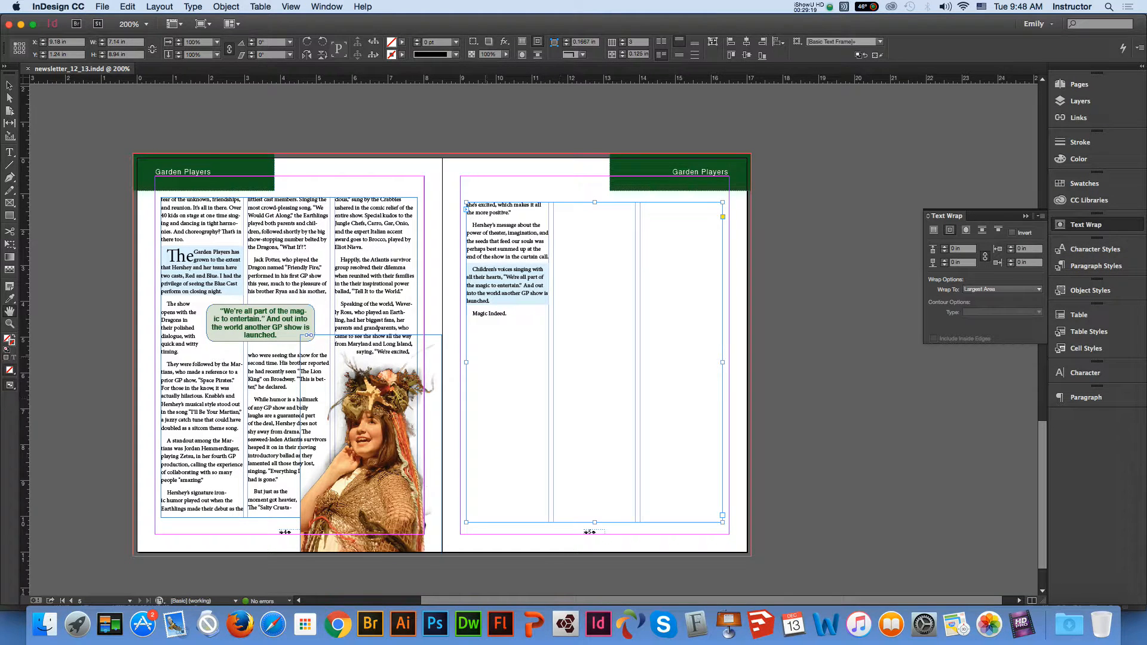
left_click_drag(394, 434, 416, 428)
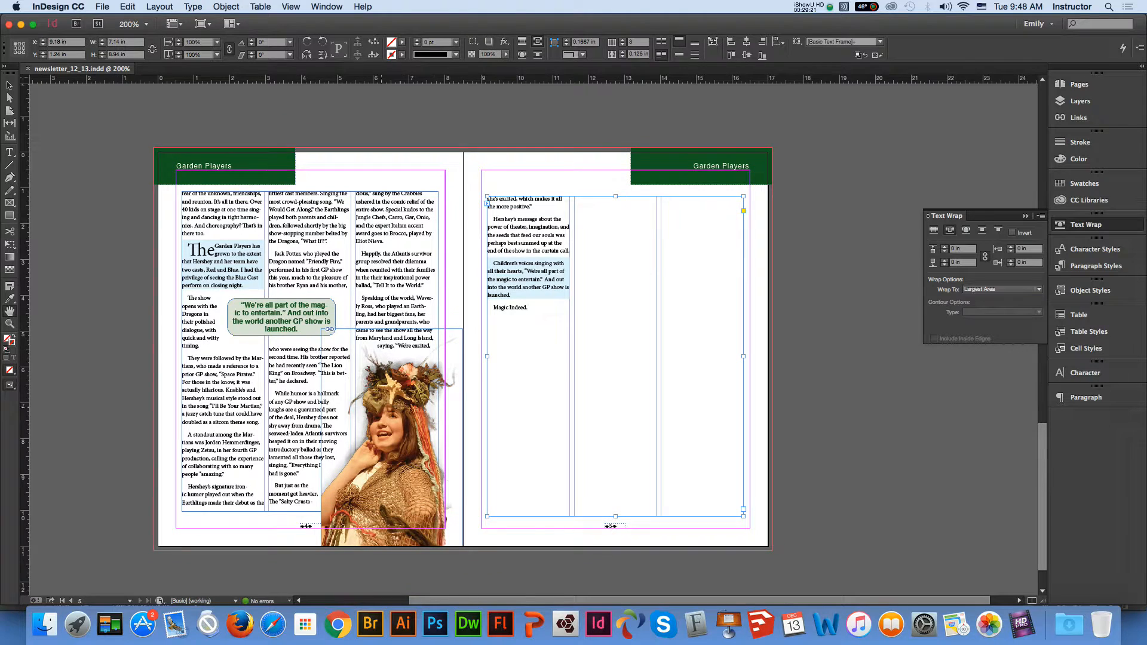
left_click_drag(598, 275, 572, 314)
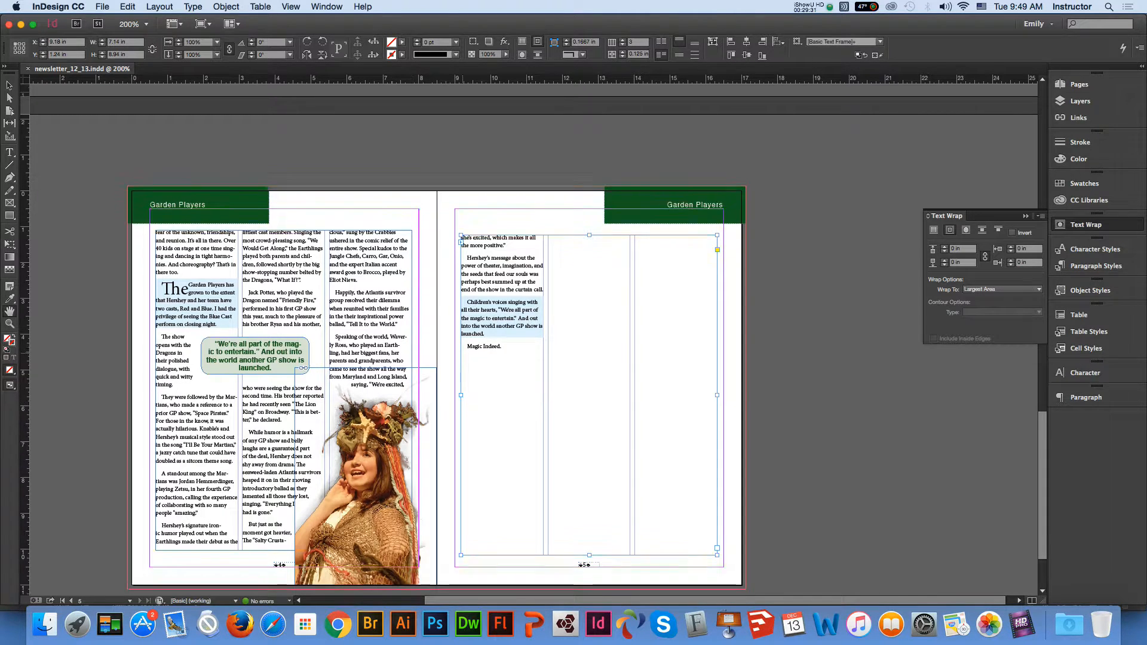
left_click_drag(332, 381, 335, 401)
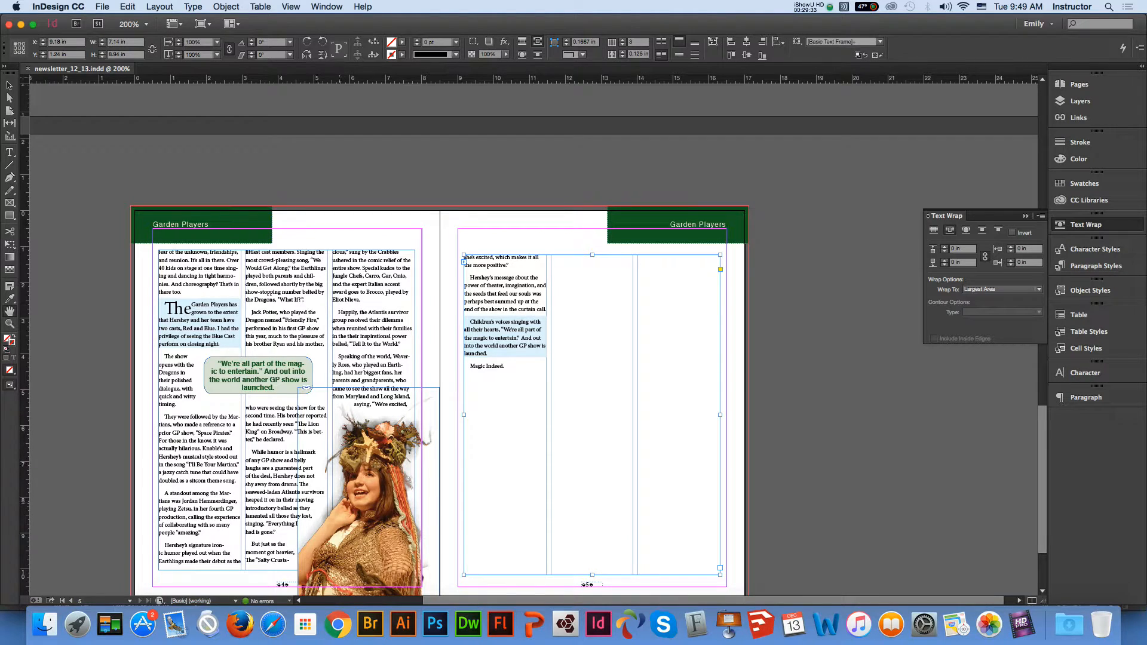
left_click_drag(505, 230, 490, 499)
left_click_drag(588, 130, 624, 338)
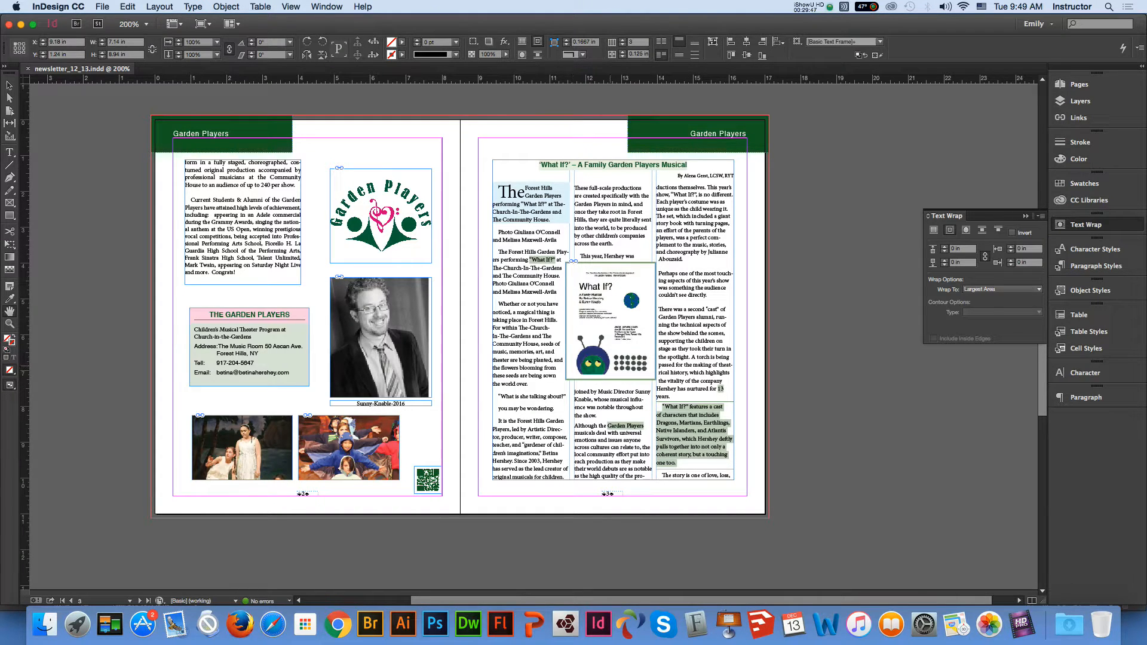
left_click(10, 85)
left_click(883, 472)
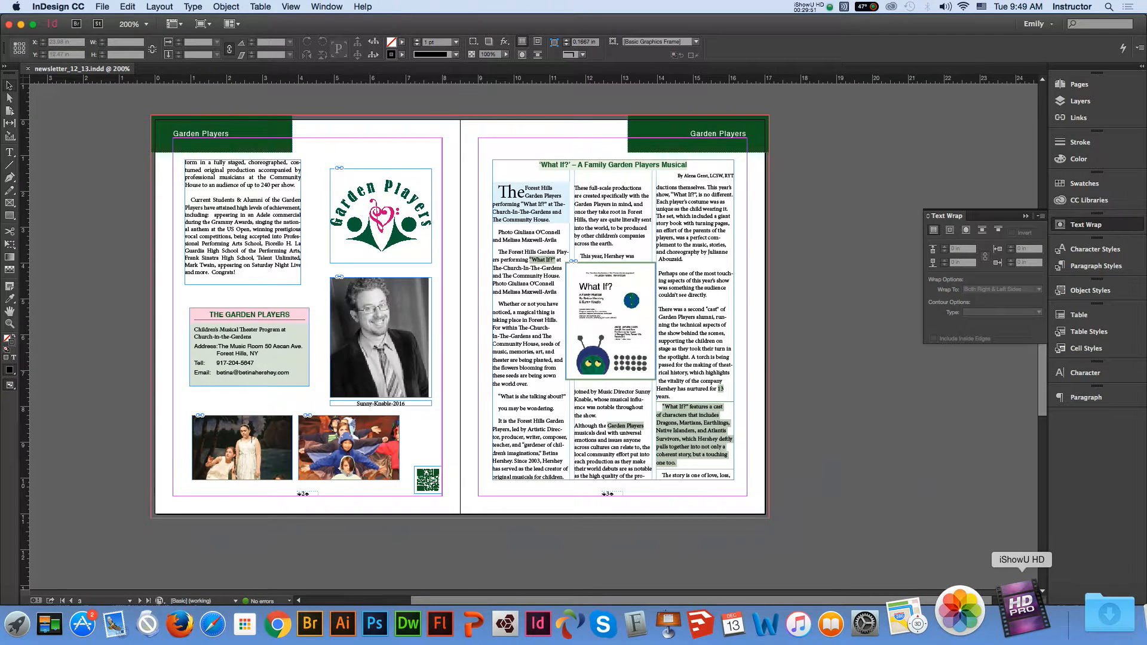